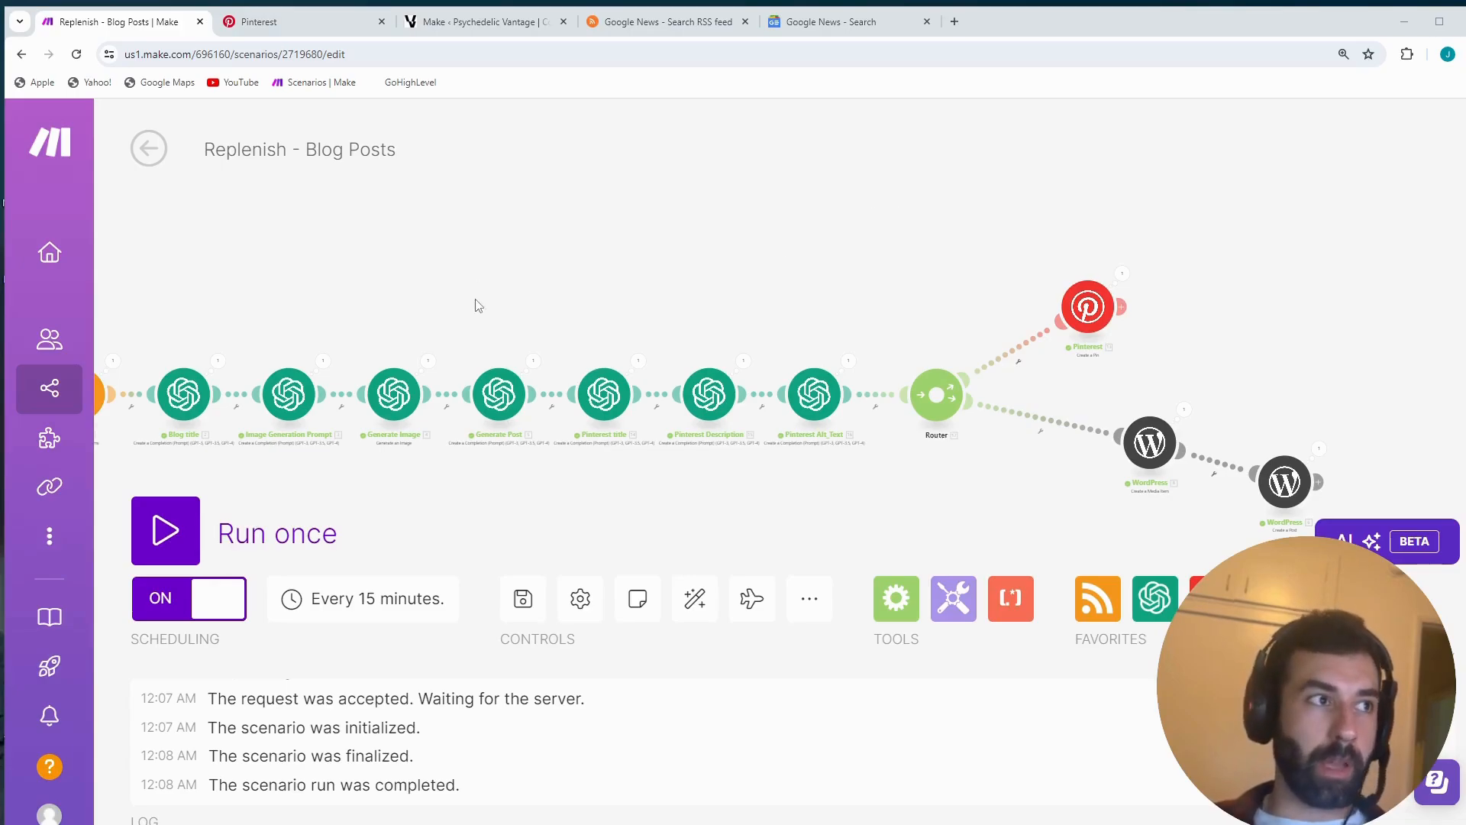
- Examine the blog post scenario's module chain from the RSS trigger through the router to the Pinterest and WordPress branches
{"action": "left_click_drag", "start_coordinate": [478, 304], "coordinate": [814, 322]}
{"action": "scroll", "coordinate": [508, 425], "scroll_direction": "up", "scroll_amount": 3}
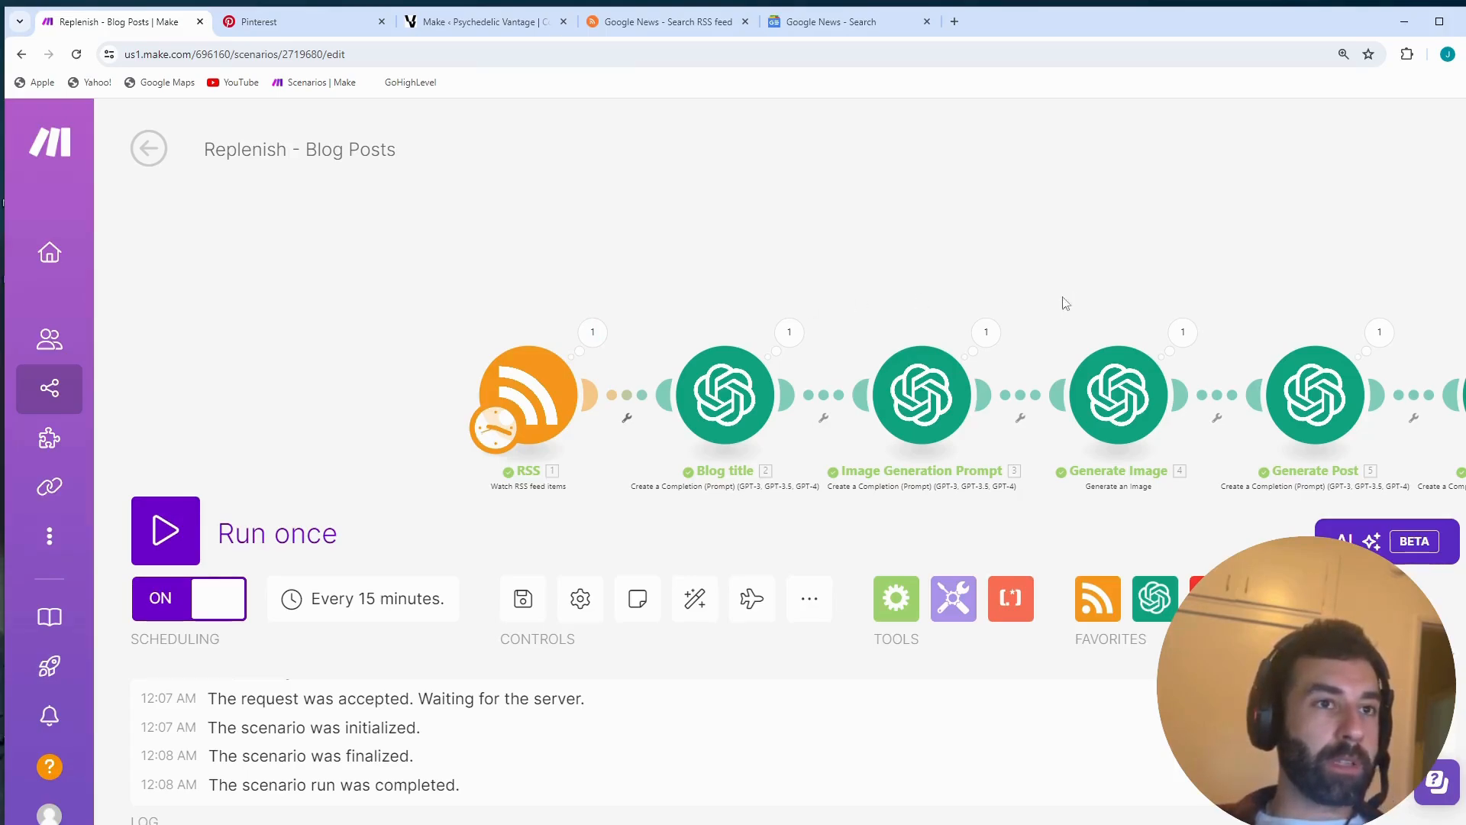
{"action": "left_click_drag", "start_coordinate": [1063, 302], "coordinate": [347, 306]}
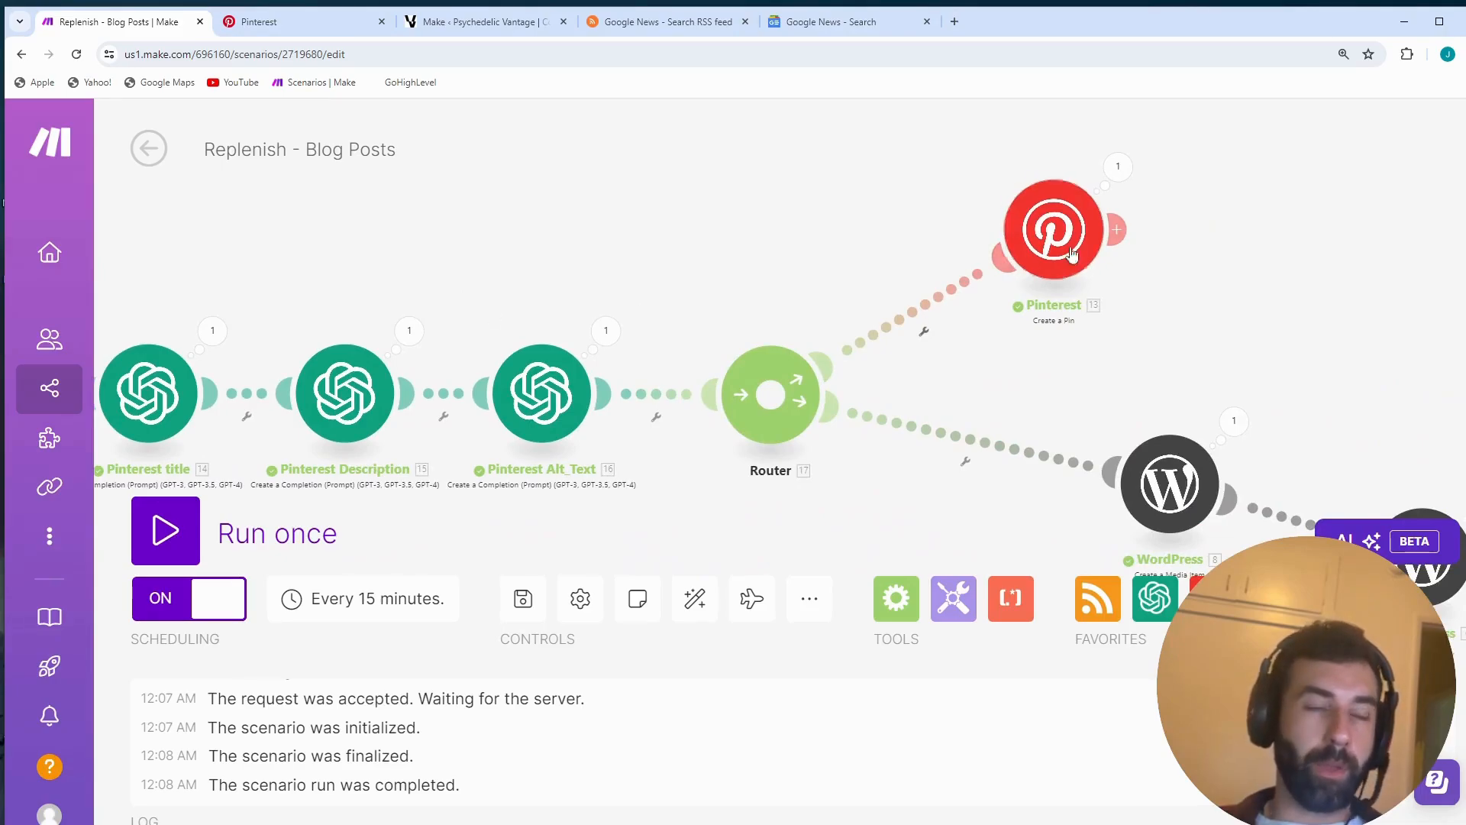
{"action": "left_click_drag", "start_coordinate": [1056, 412], "coordinate": [735, 285]}
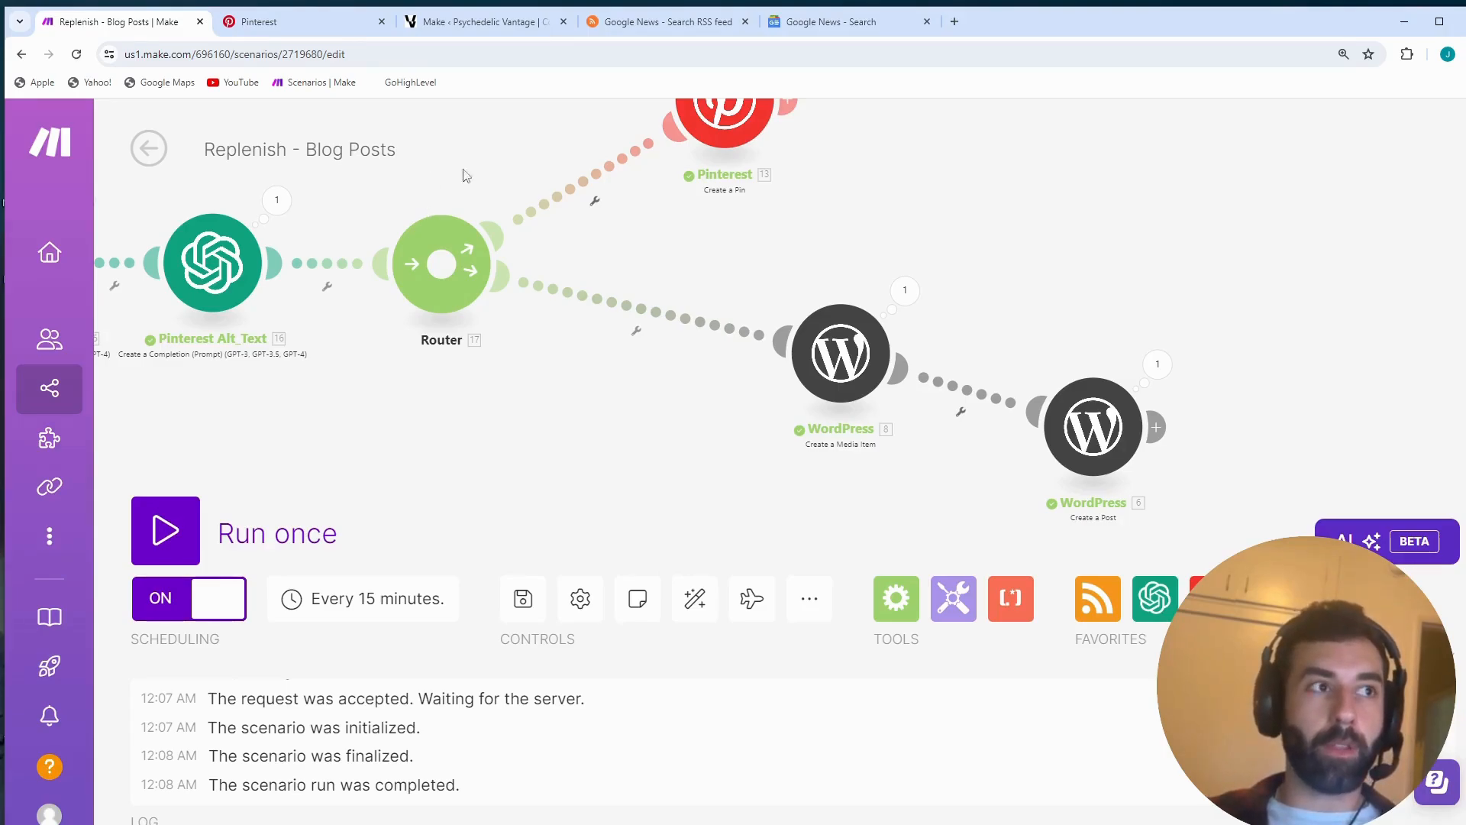
{"action": "left_click_drag", "start_coordinate": [524, 371], "coordinate": [524, 485]}
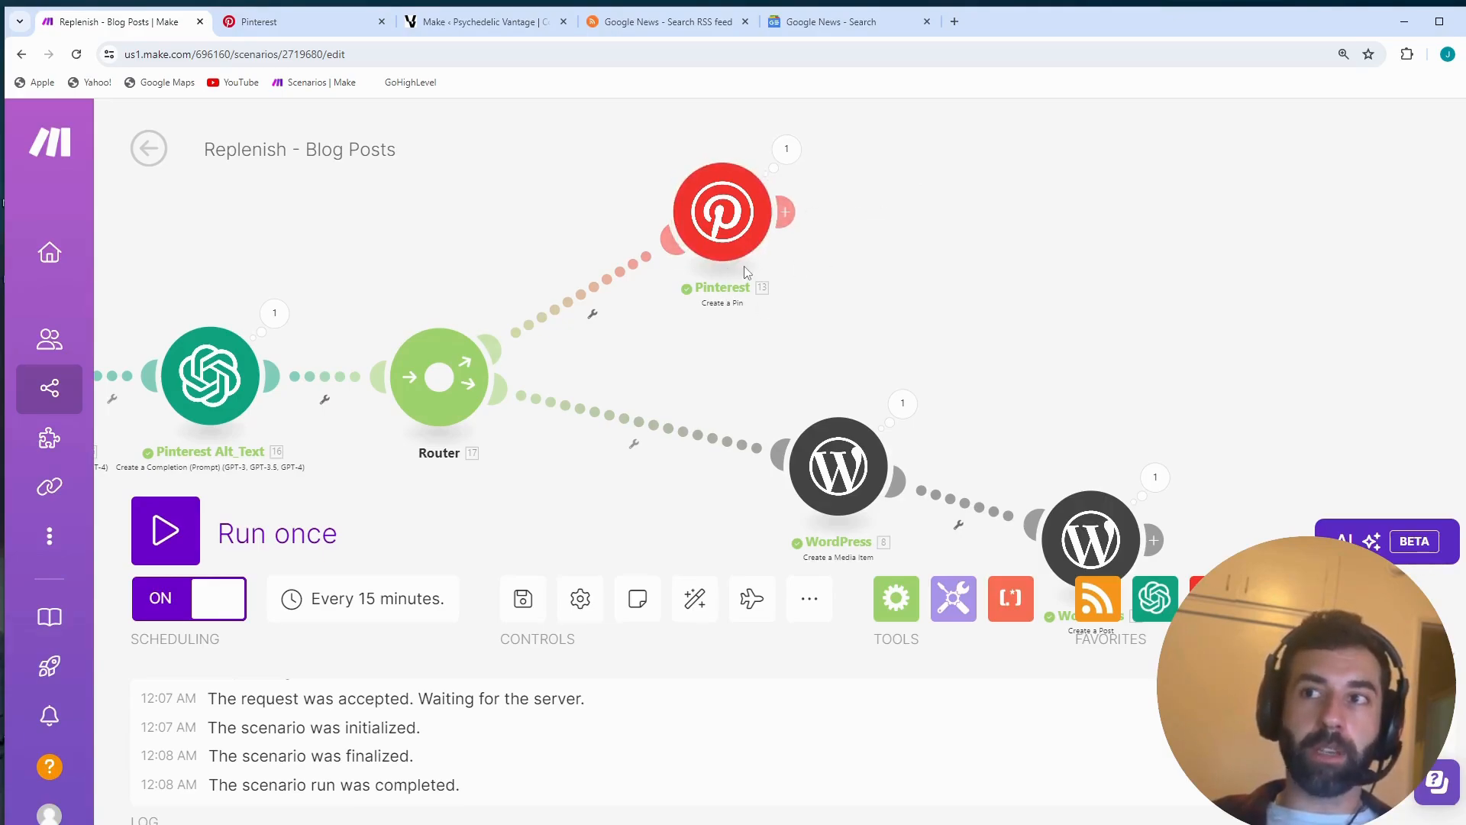
- Switch to the Replenish profile on Pinterest, check its monthly views, and inspect the created pin showing the AI-managed house construction
{"action": "left_click", "coordinate": [274, 23]}
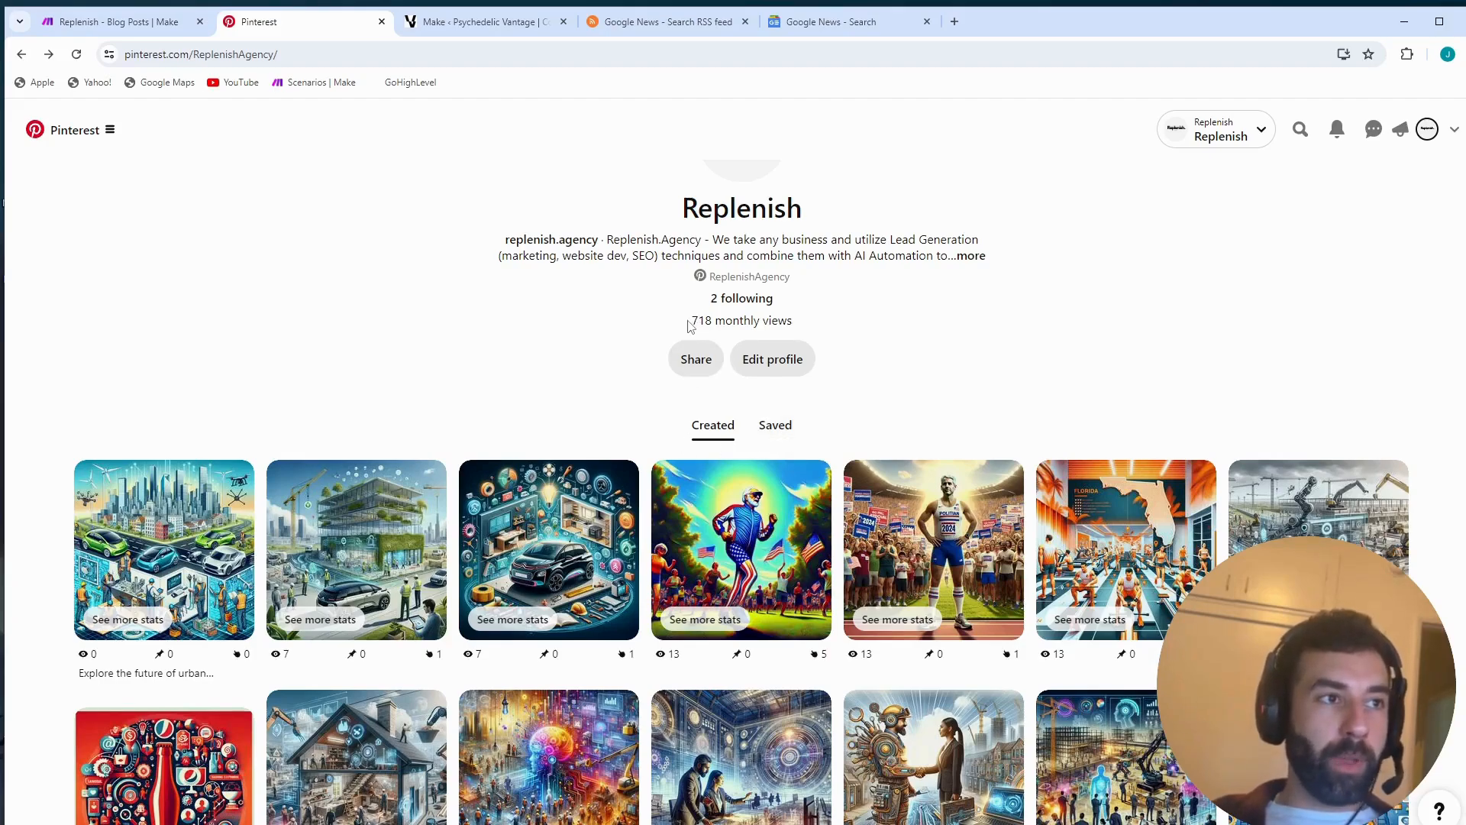
{"action": "left_click_drag", "start_coordinate": [692, 320], "coordinate": [744, 336]}
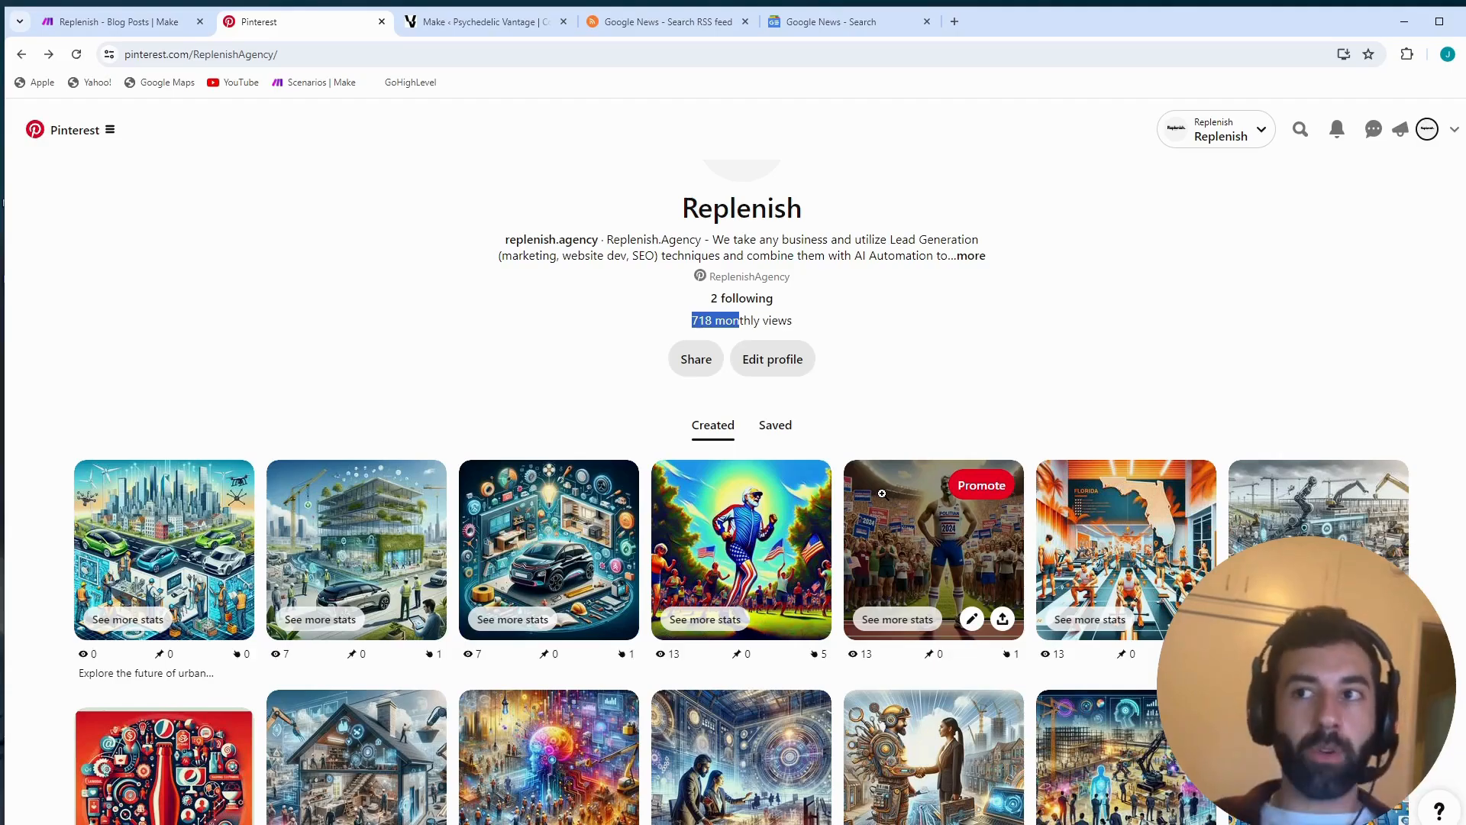
{"action": "scroll", "coordinate": [882, 493], "scroll_direction": "down", "scroll_amount": 3}
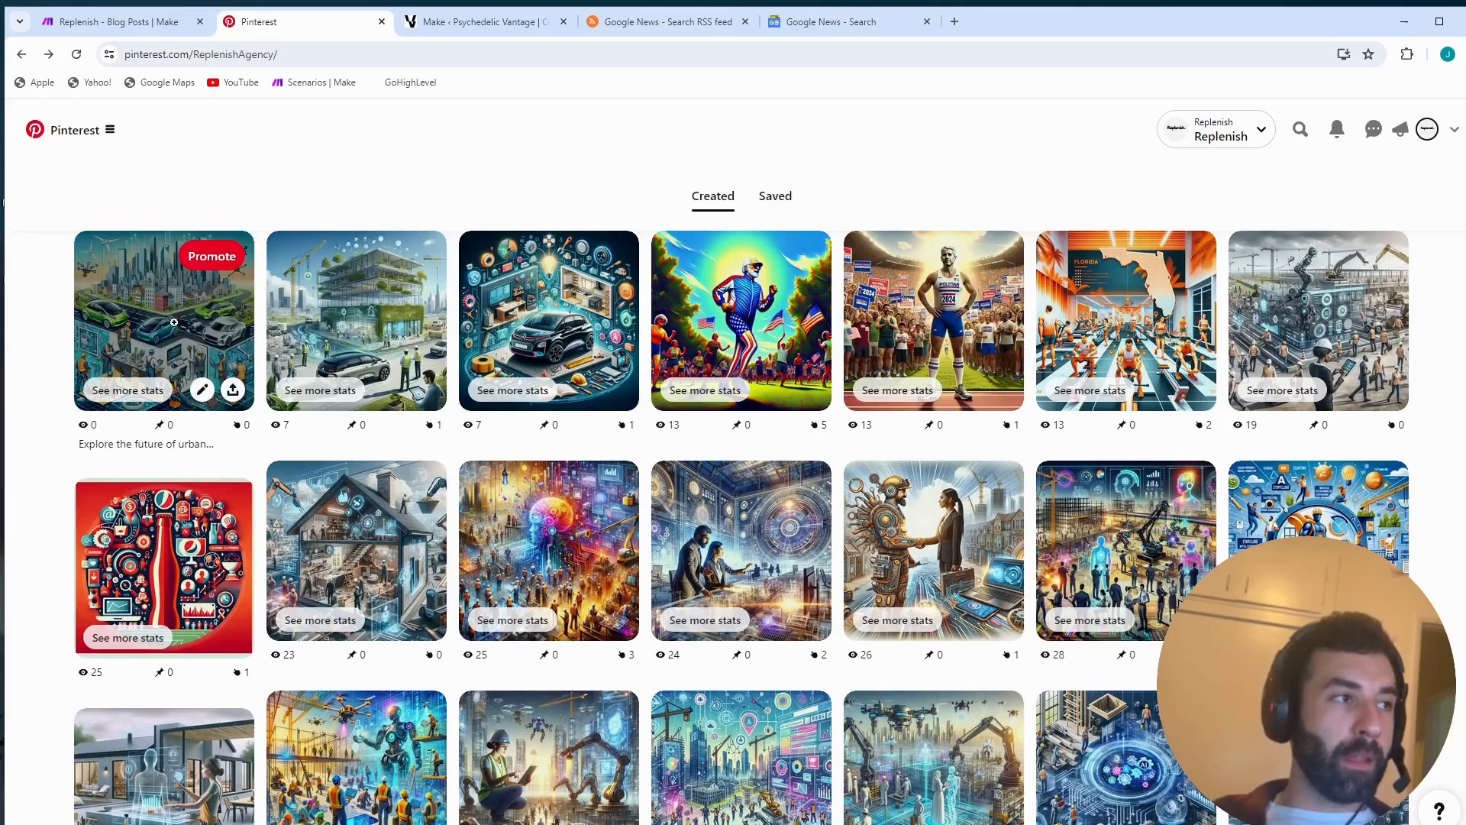
{"action": "left_click", "coordinate": [382, 532]}
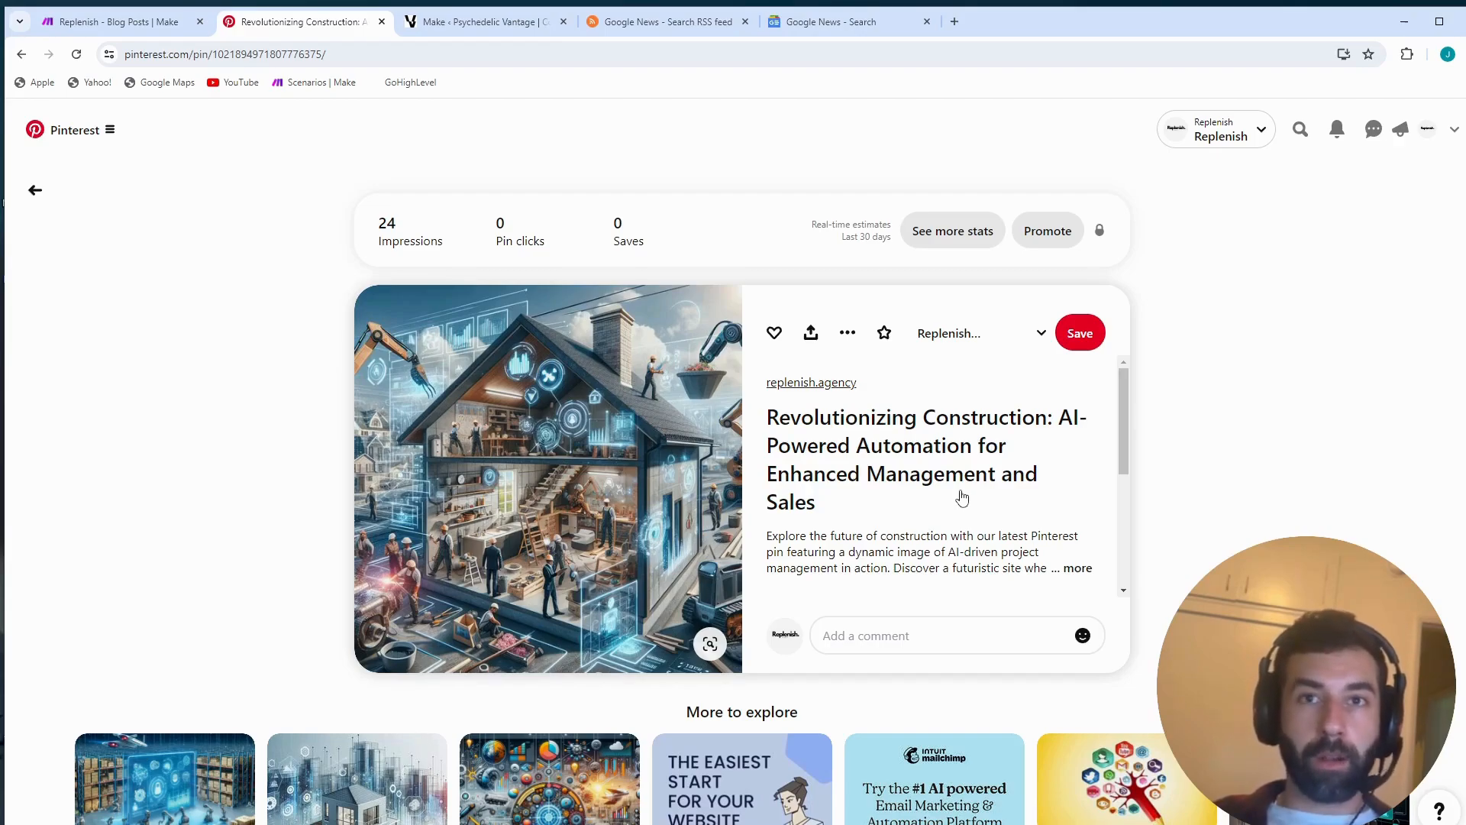
{"action": "mouse_move", "coordinate": [523, 654]}
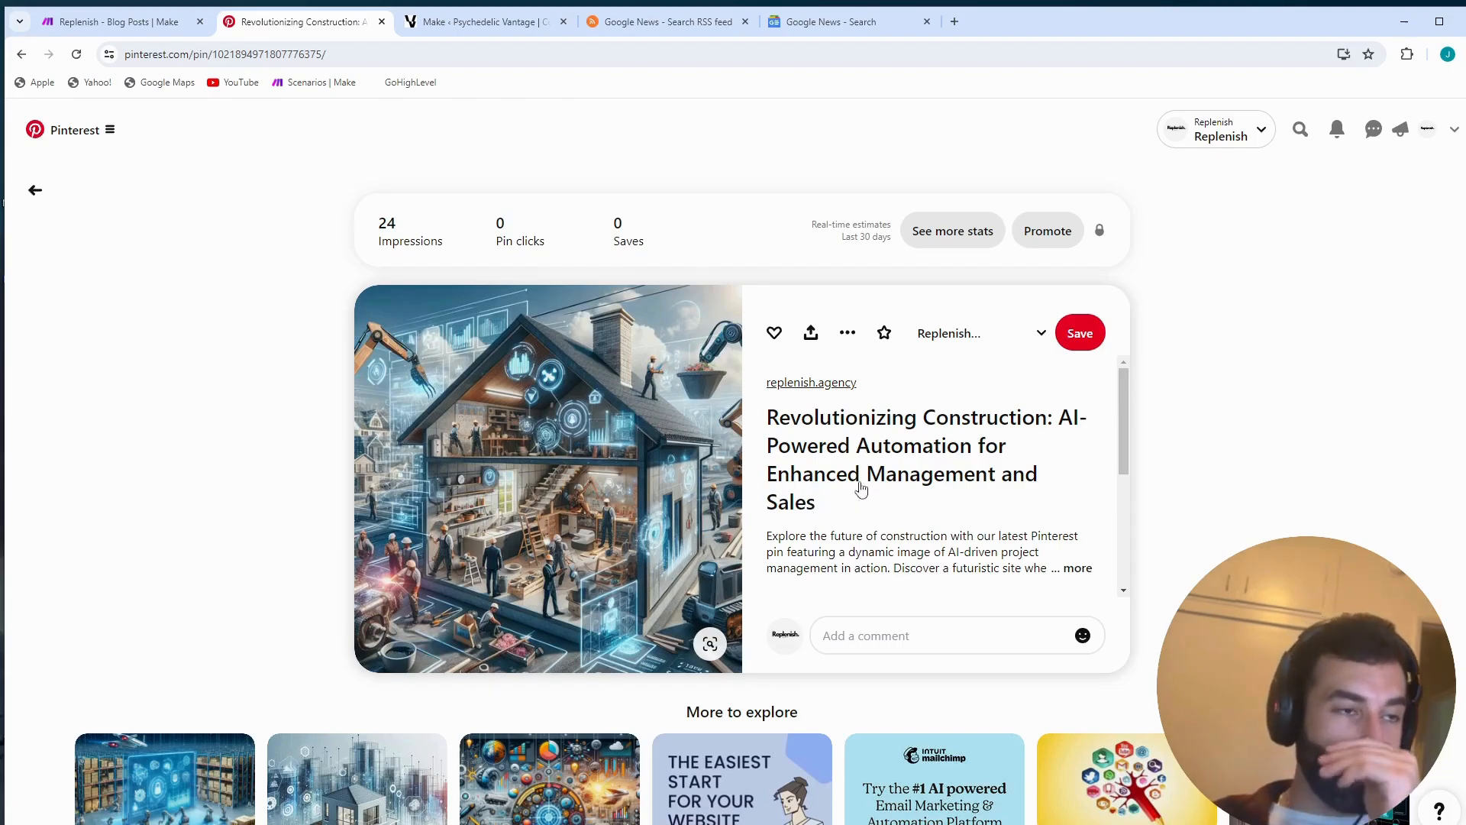
{"action": "left_click", "coordinate": [22, 55]}
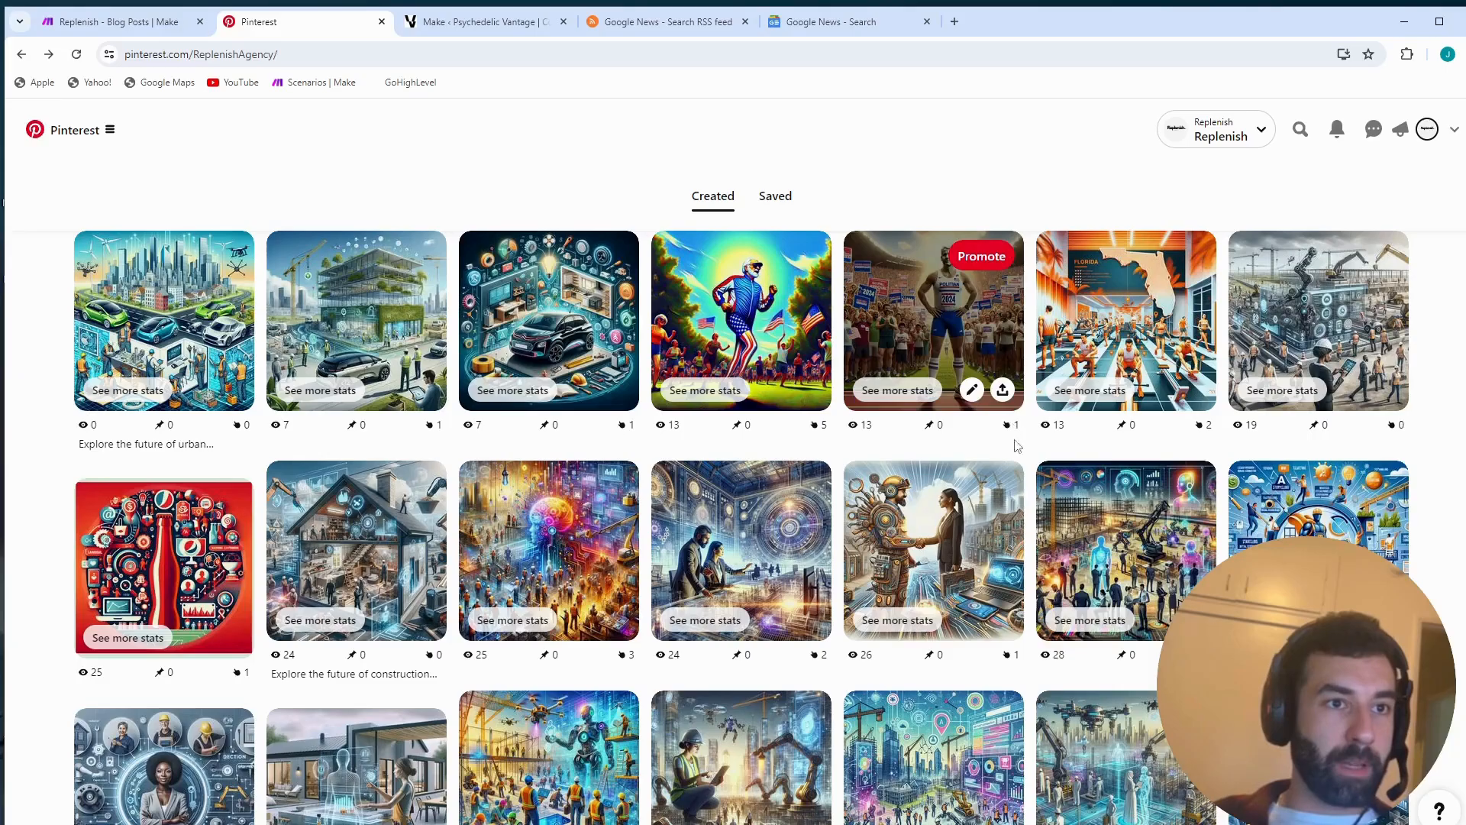
- Browse the statistics under the profile's created pins and check the monthly views again
{"action": "scroll", "coordinate": [890, 616], "scroll_direction": "down", "scroll_amount": 1}
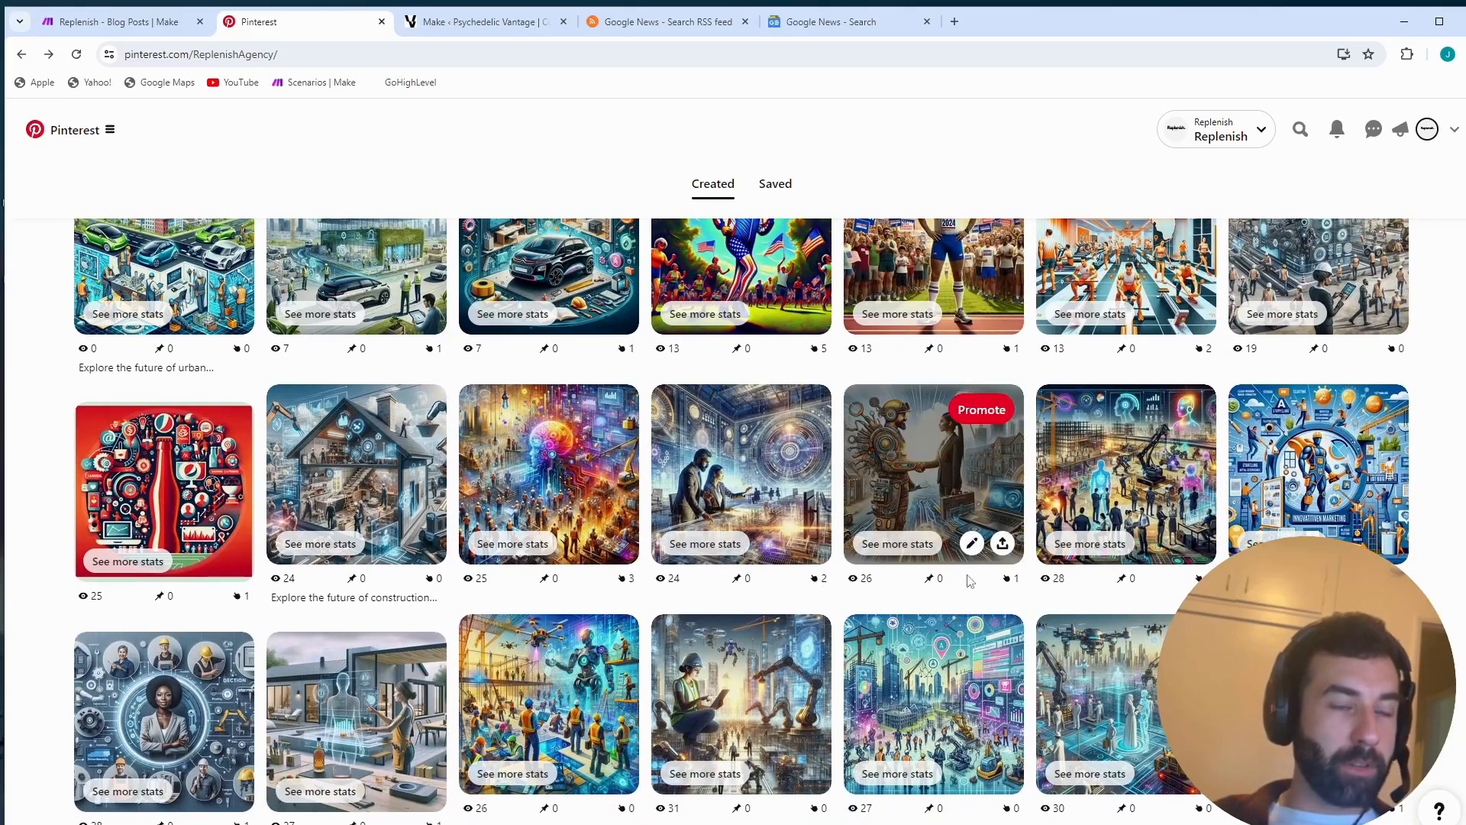
{"action": "scroll", "coordinate": [1154, 646], "scroll_direction": "down", "scroll_amount": 2}
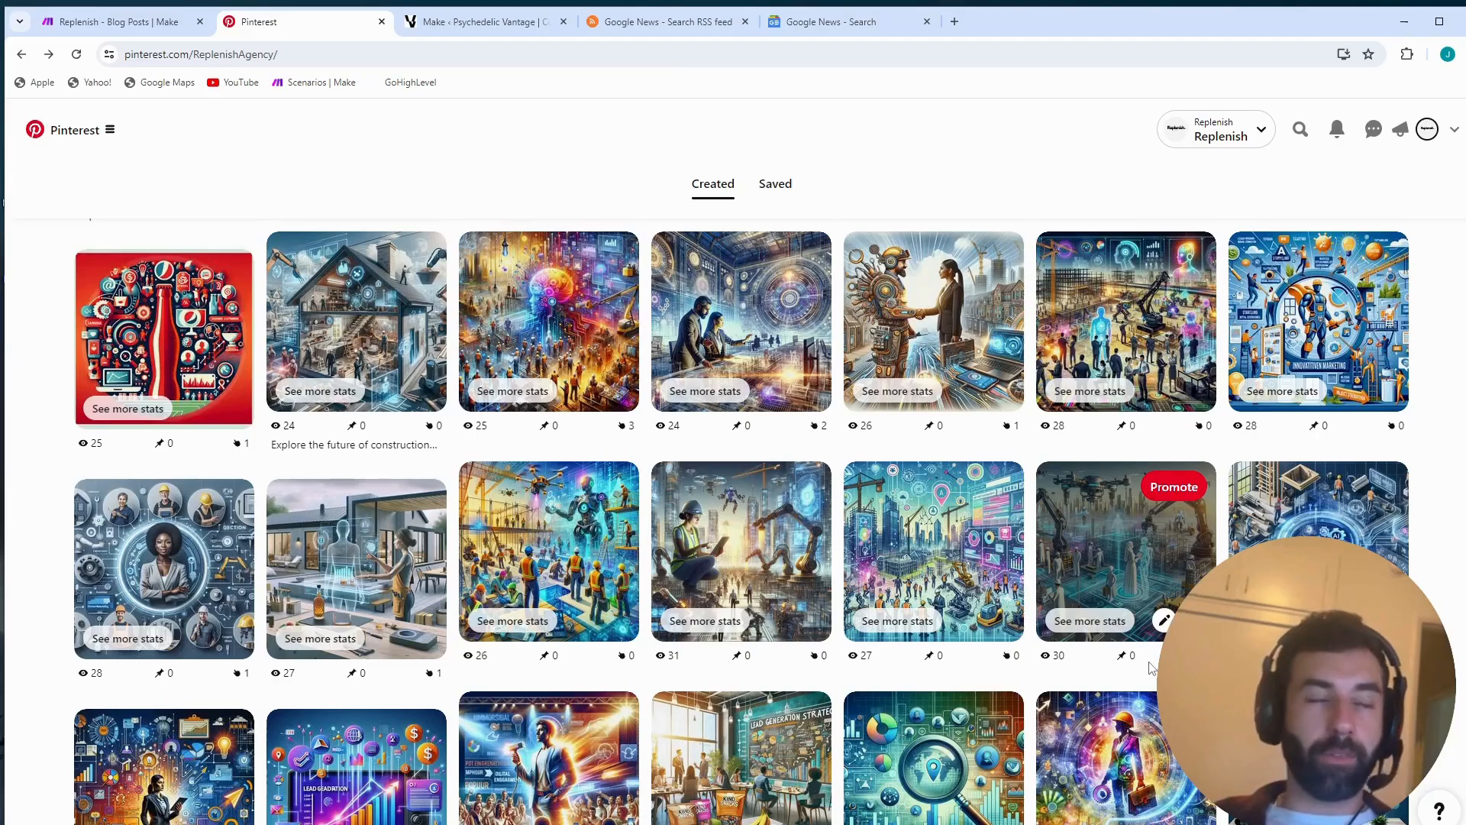
{"action": "scroll", "coordinate": [944, 428], "scroll_direction": "up", "scroll_amount": 6}
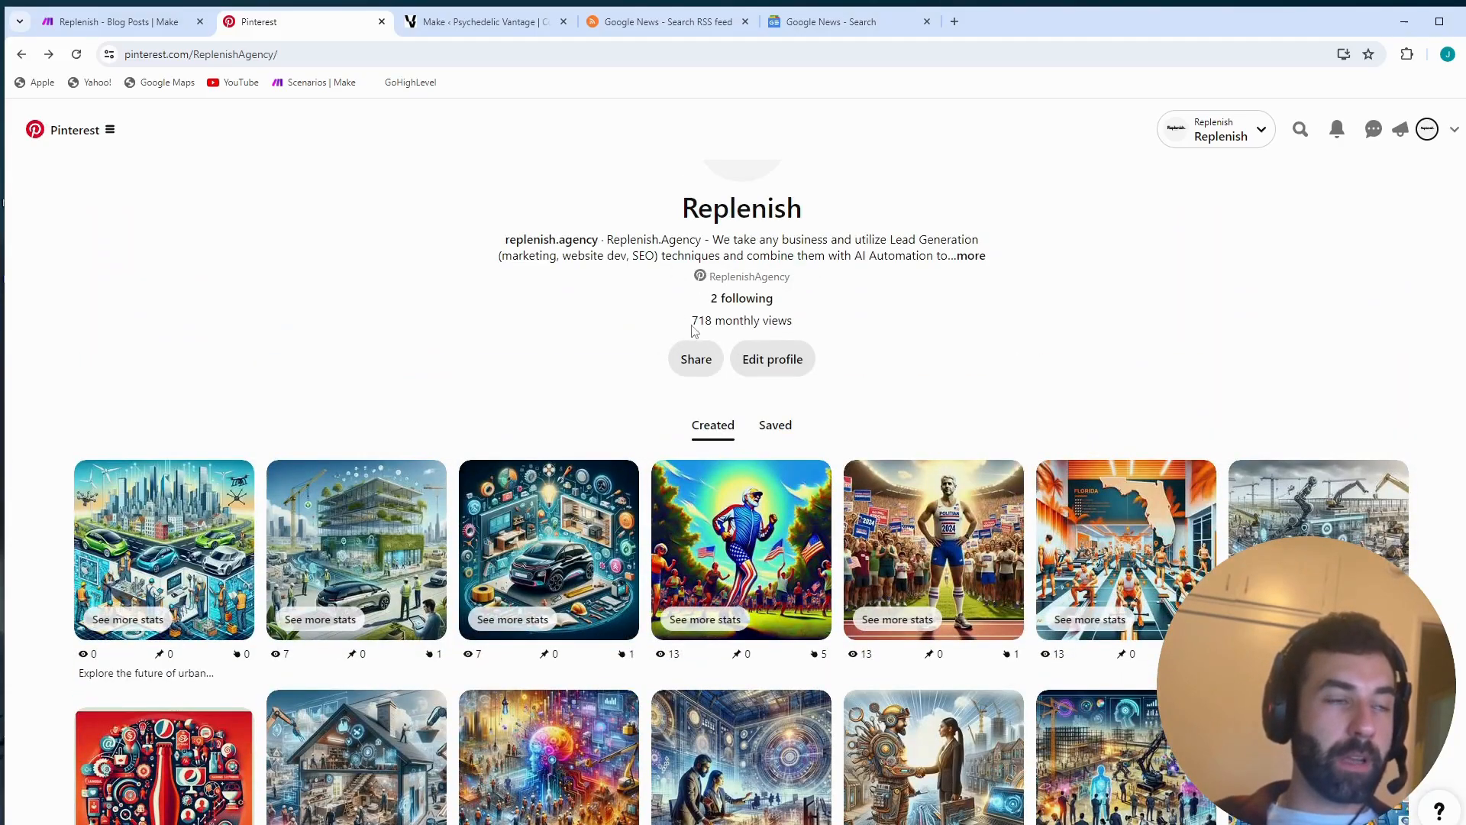
{"action": "left_click_drag", "start_coordinate": [696, 322], "coordinate": [854, 324]}
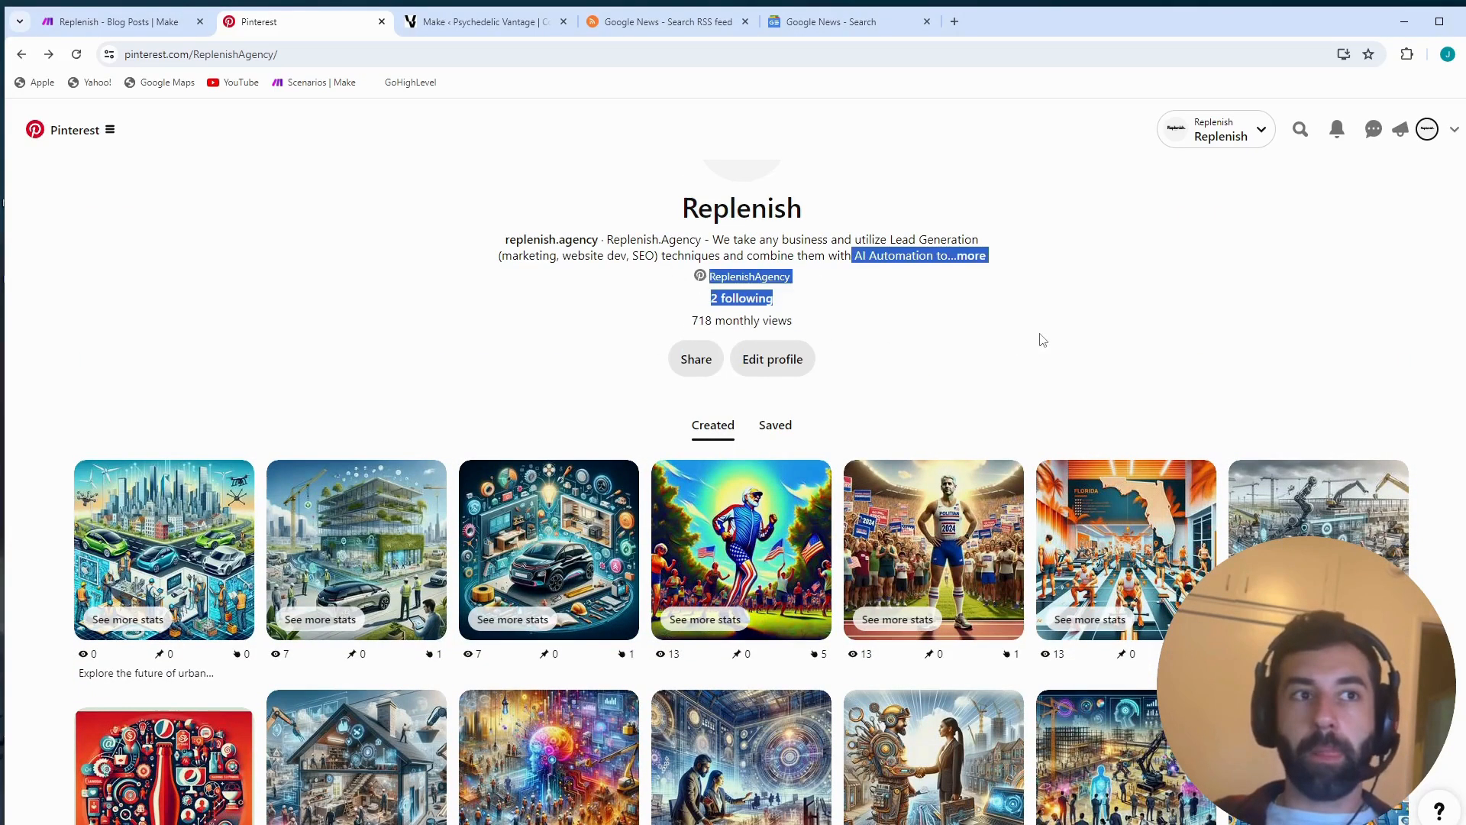
{"action": "scroll", "coordinate": [1008, 401], "scroll_direction": "down", "scroll_amount": 7}
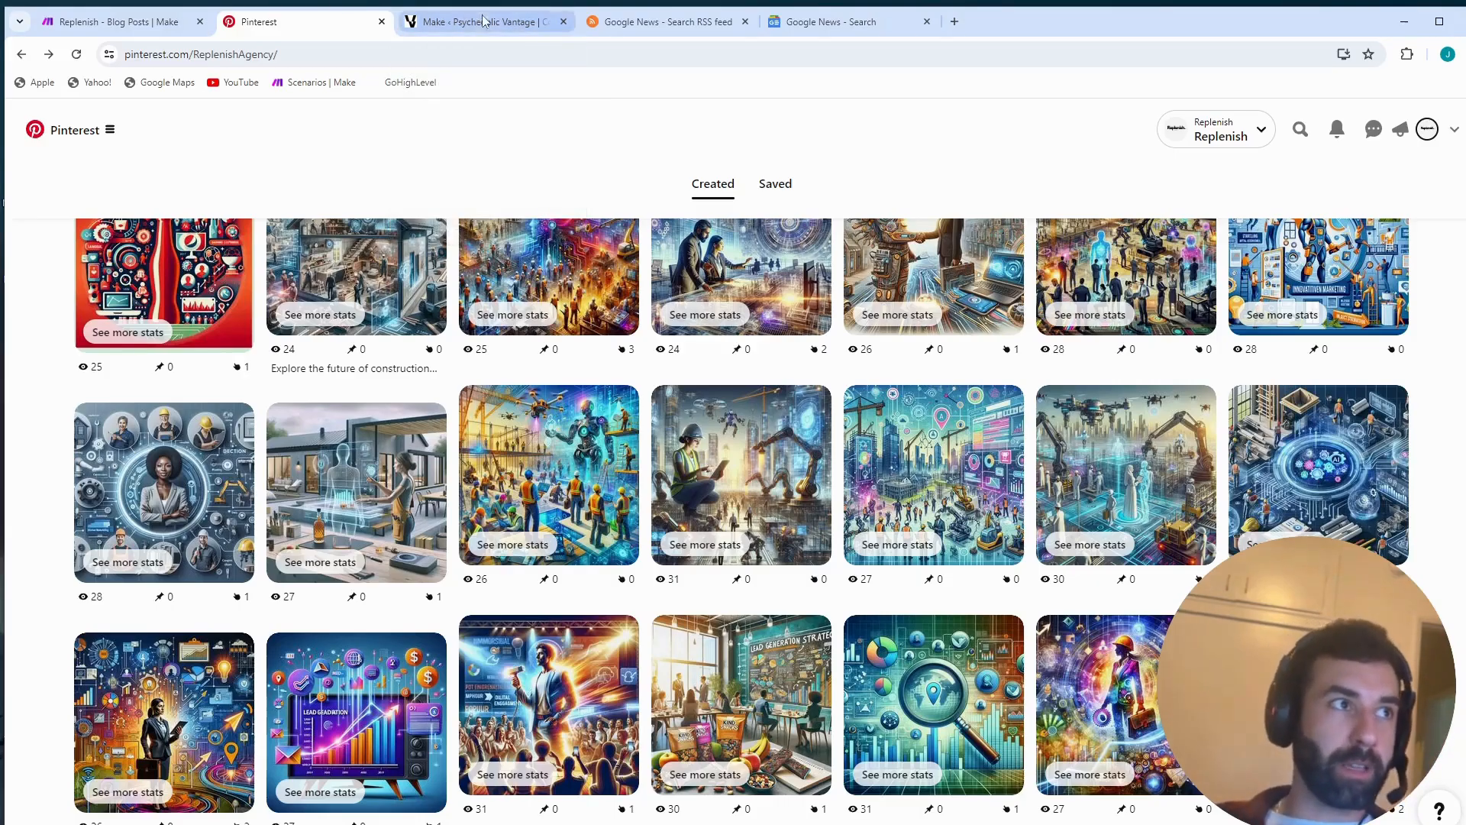
- Open the Site Kit dashboard in the Psychedelic Vantage WordPress admin and examine the all-visitors figure, its change and the traffic graph
{"action": "left_click", "coordinate": [464, 22]}
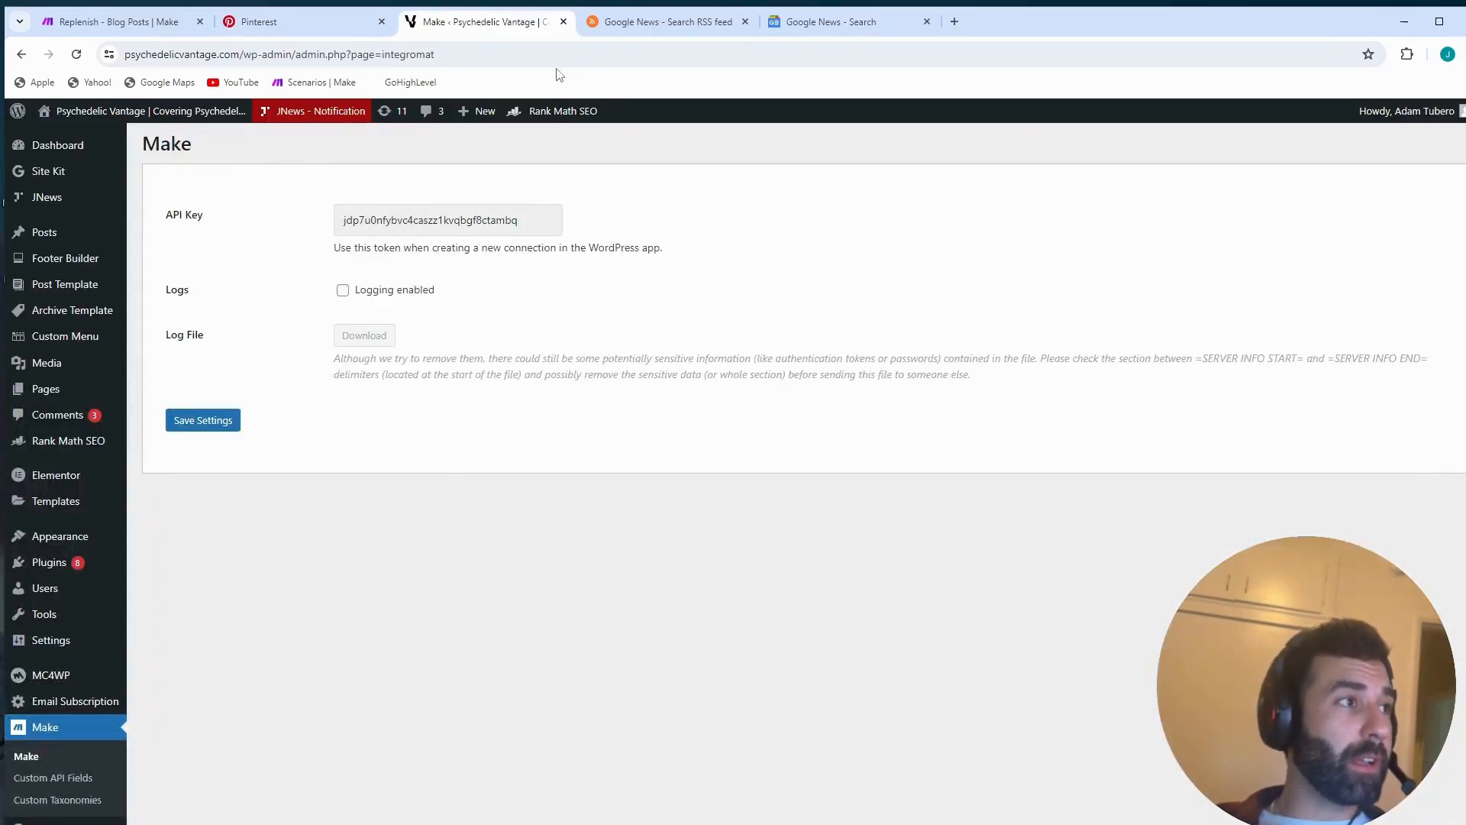
{"action": "left_click", "coordinate": [53, 173]}
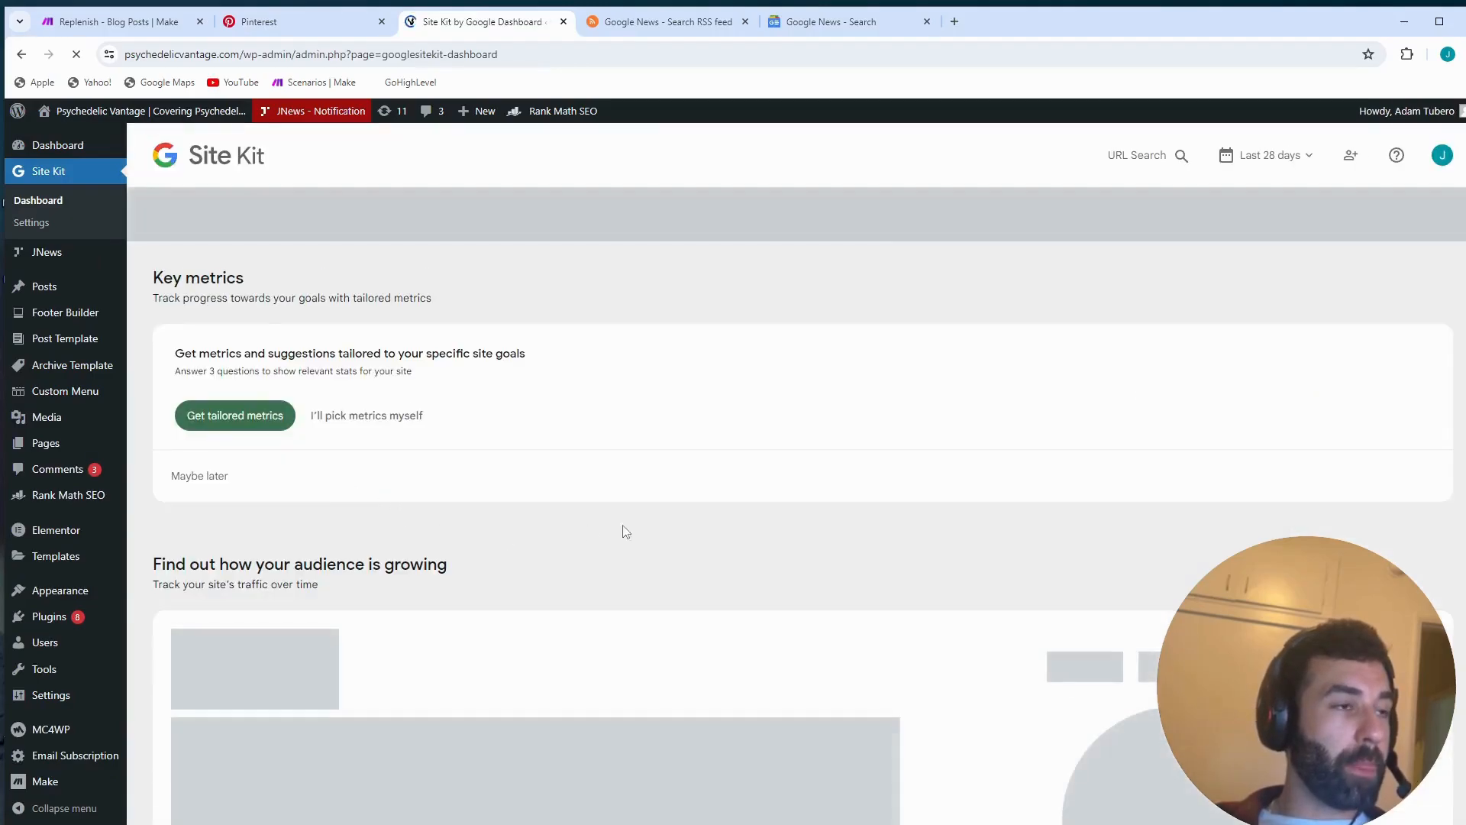
{"action": "scroll", "coordinate": [767, 545], "scroll_direction": "down", "scroll_amount": 1}
{"action": "scroll", "coordinate": [766, 545], "scroll_direction": "down", "scroll_amount": 2}
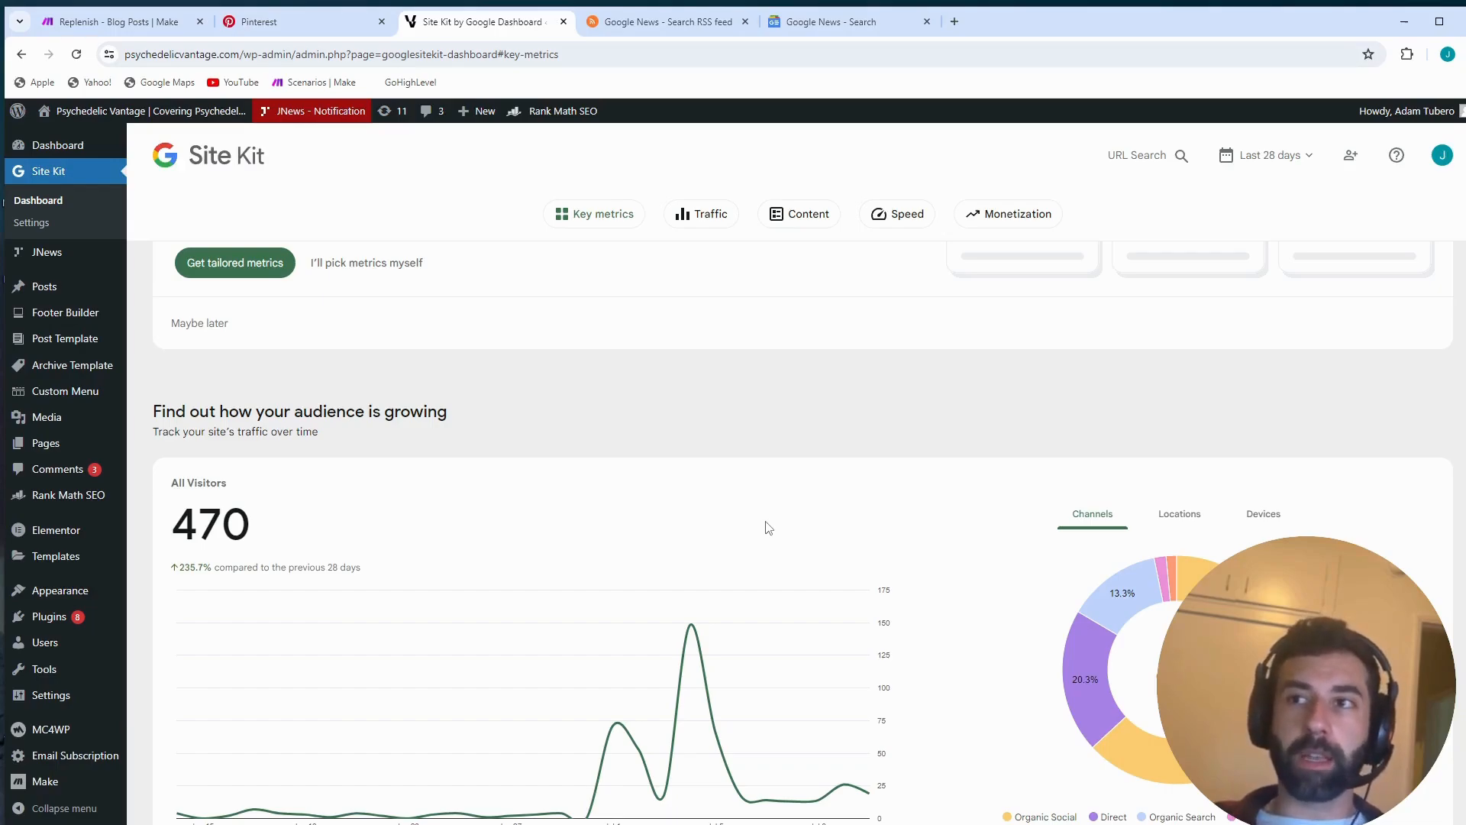
{"action": "scroll", "coordinate": [1014, 548], "scroll_direction": "down", "scroll_amount": 3}
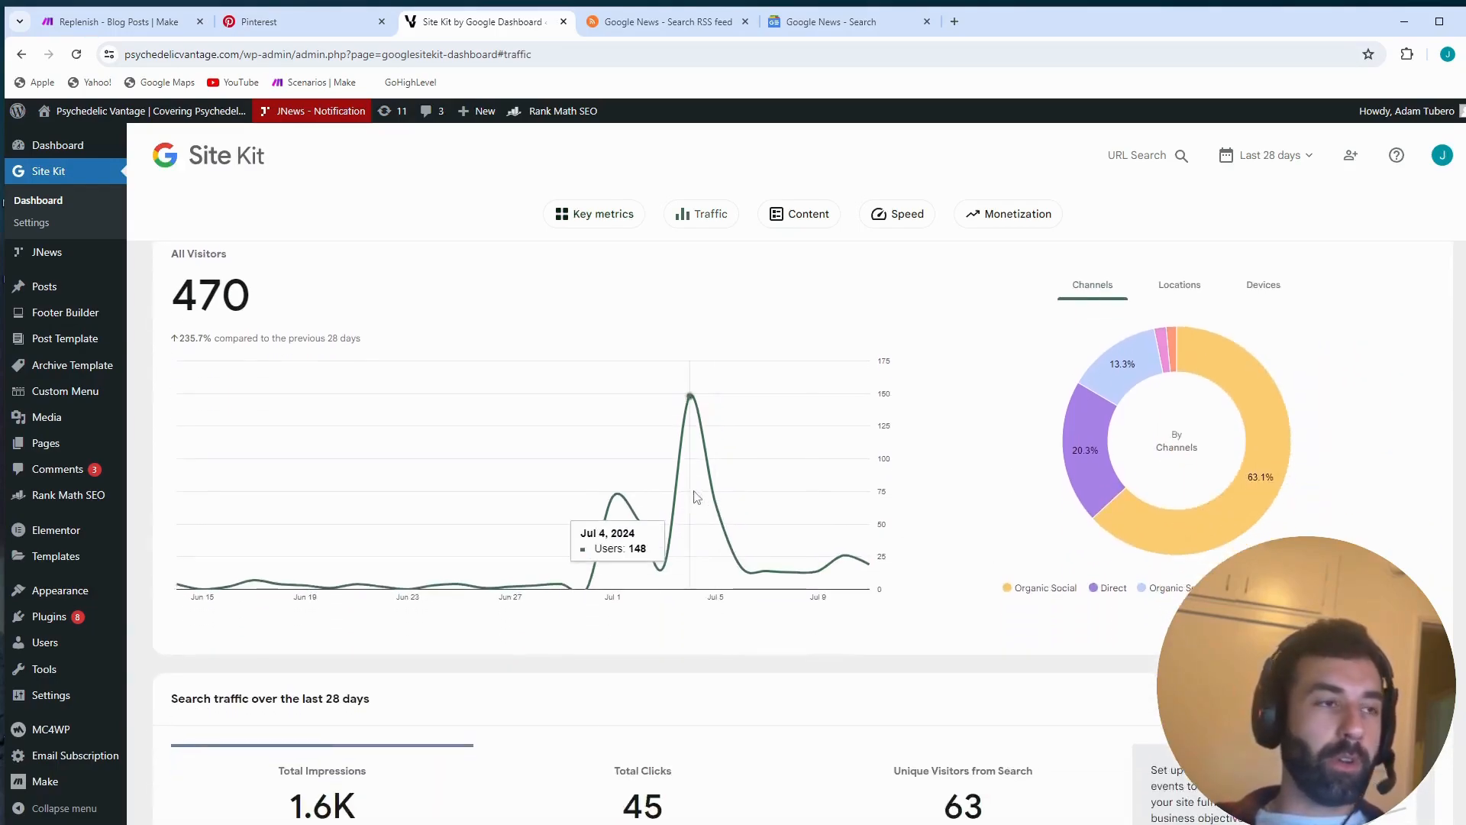
{"action": "scroll", "coordinate": [276, 466], "scroll_direction": "up", "scroll_amount": 2}
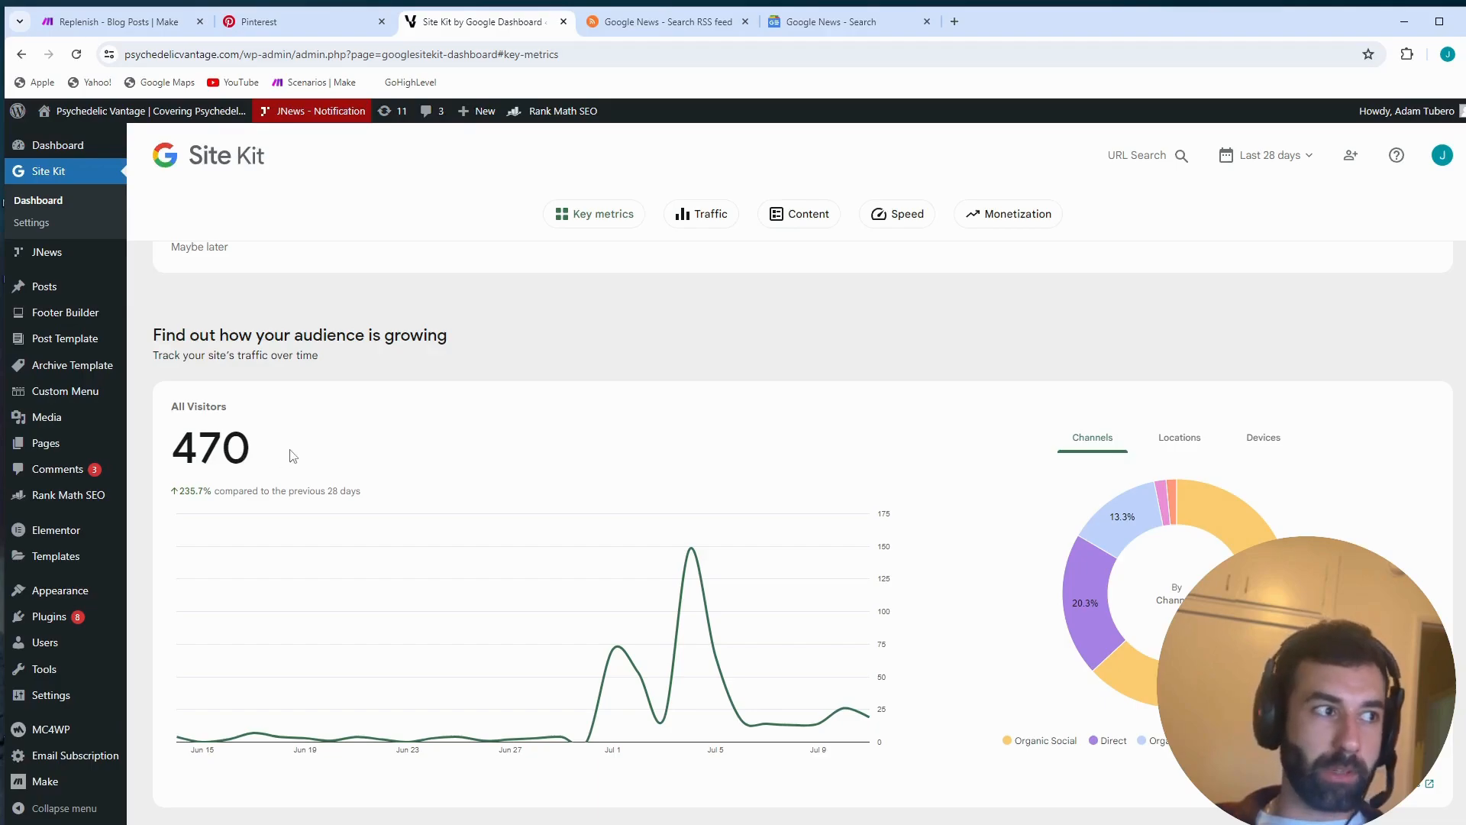
{"action": "left_click_drag", "start_coordinate": [288, 455], "coordinate": [177, 447]}
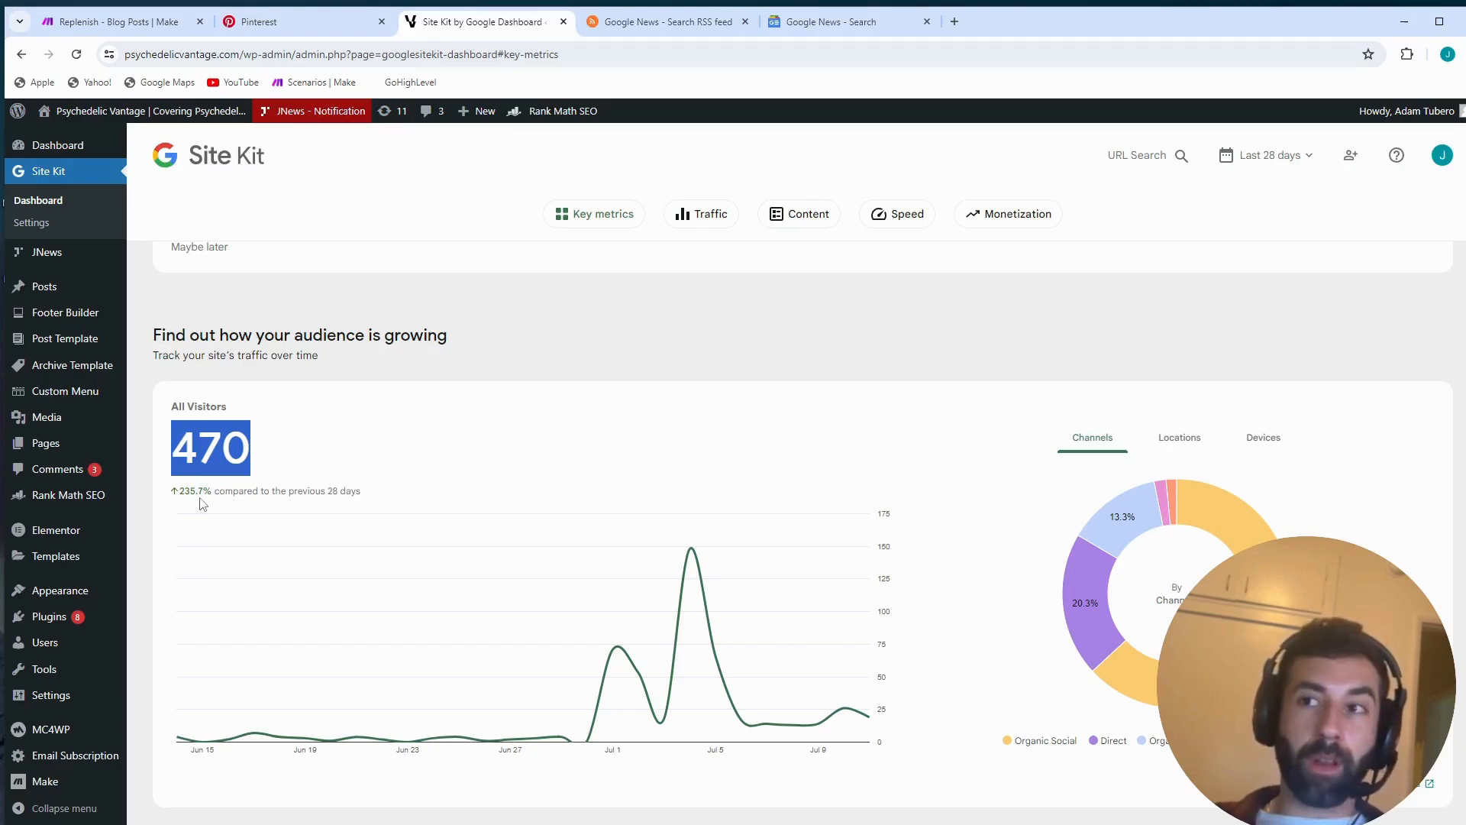
{"action": "left_click_drag", "start_coordinate": [178, 492], "coordinate": [234, 497]}
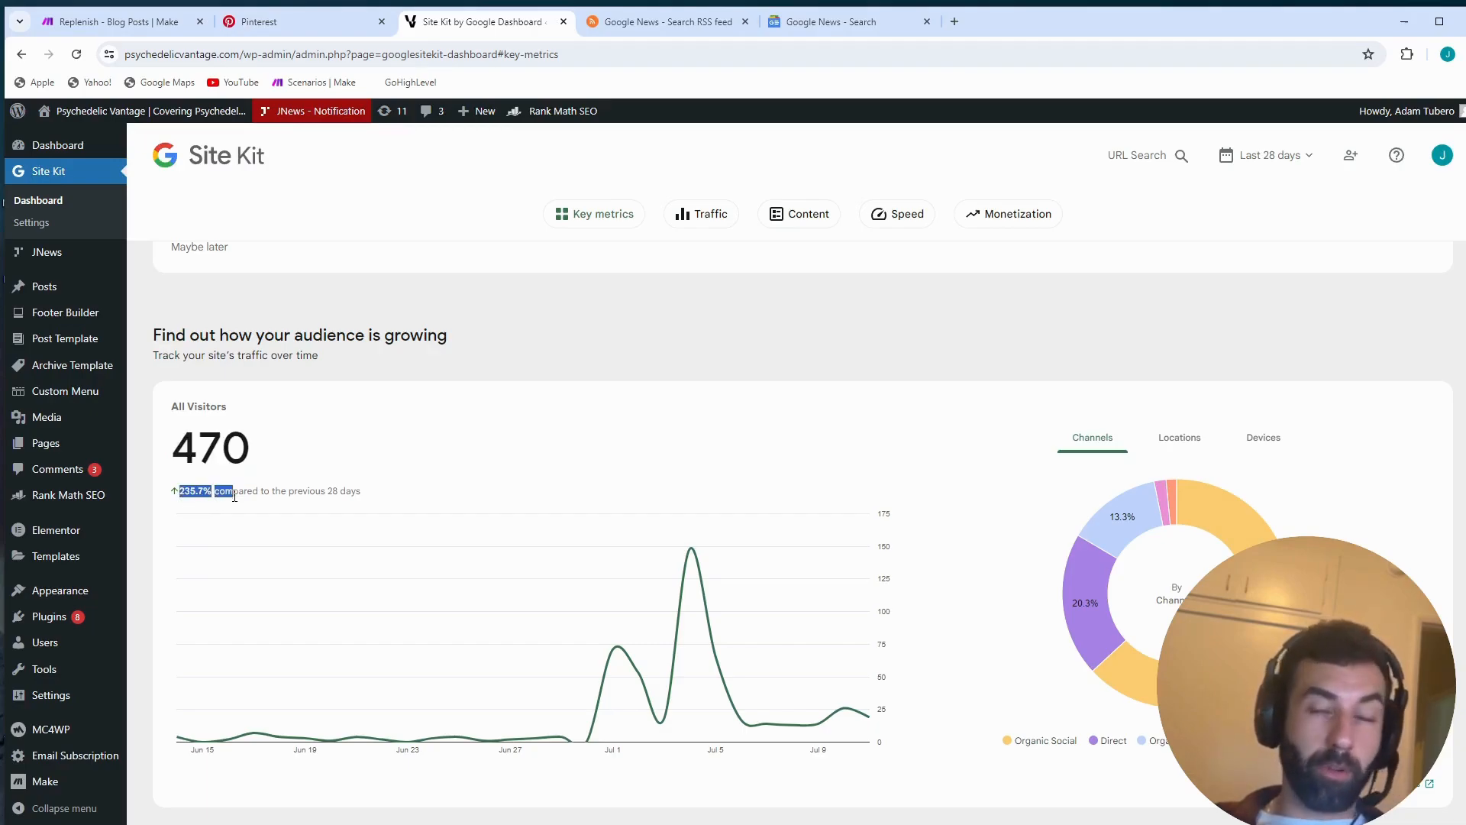
- Compare the visitor graph with the search traffic impressions, clicks and unique visitors over the last 28 days
{"action": "scroll", "coordinate": [573, 520], "scroll_direction": "down", "scroll_amount": 2}
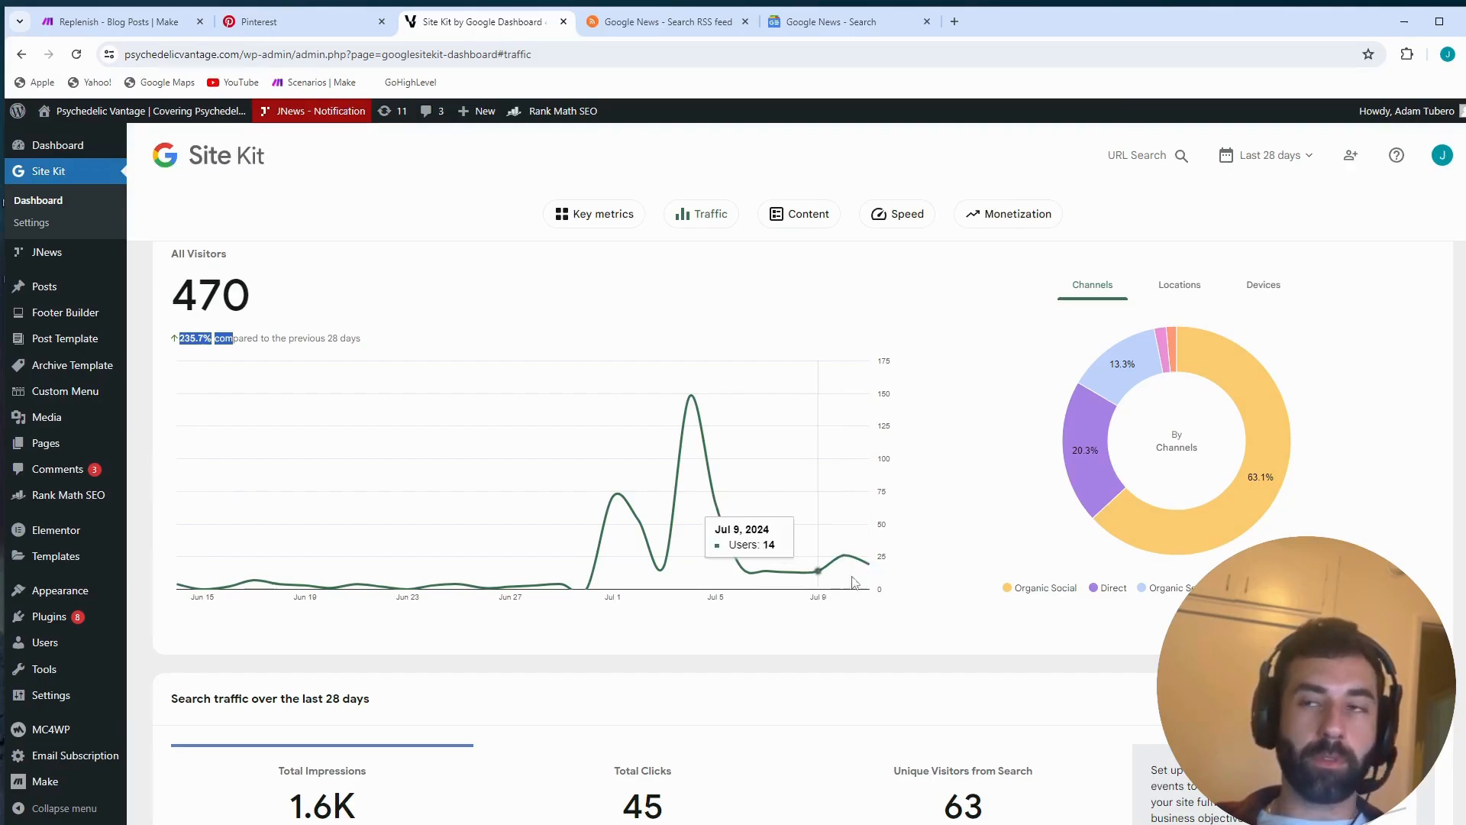
{"action": "scroll", "coordinate": [1195, 548], "scroll_direction": "down", "scroll_amount": 5}
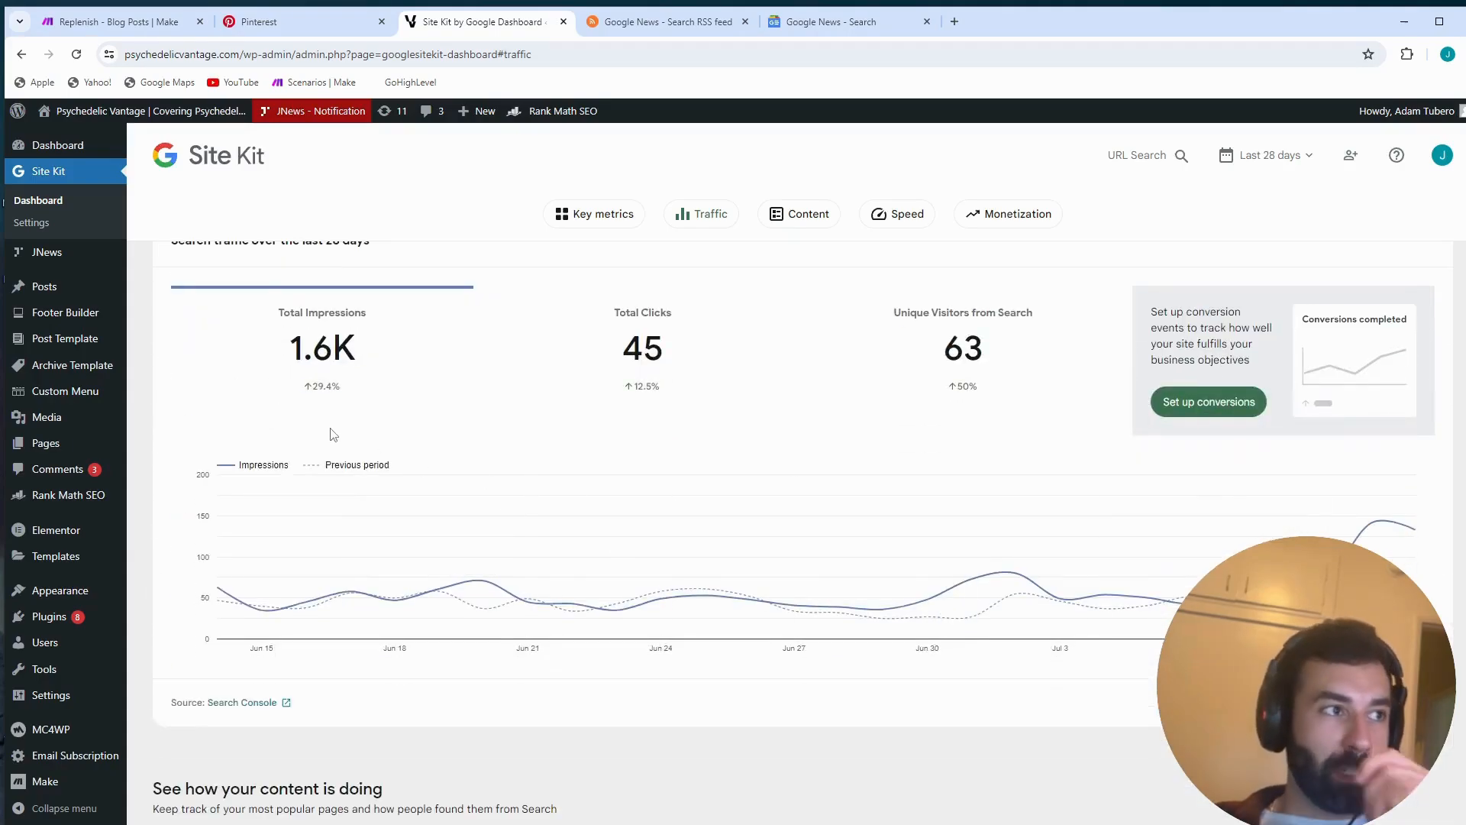
{"action": "scroll", "coordinate": [334, 439], "scroll_direction": "up", "scroll_amount": 4}
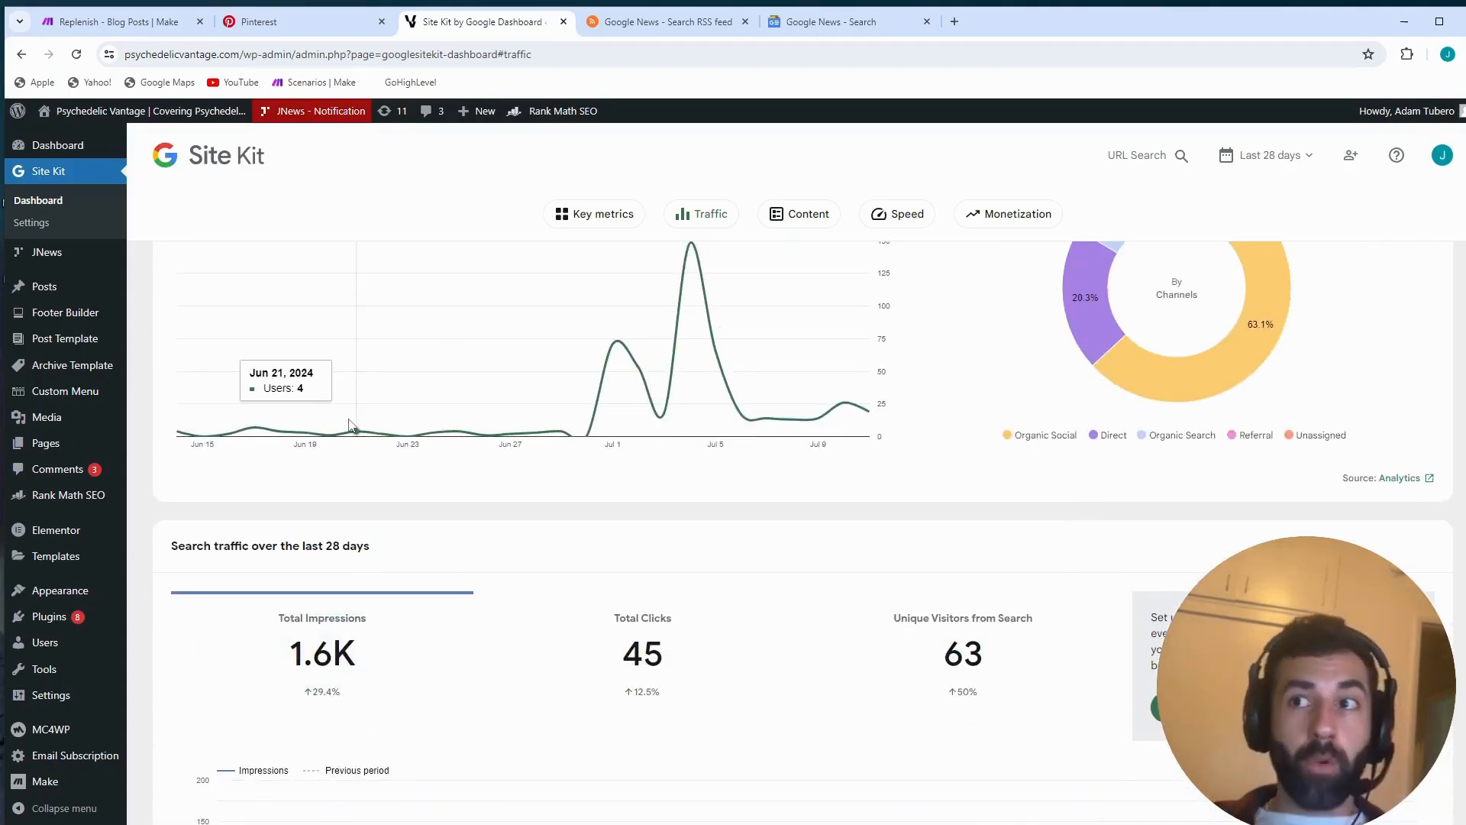
{"action": "scroll", "coordinate": [337, 563], "scroll_direction": "down", "scroll_amount": 1}
{"action": "scroll", "coordinate": [337, 564], "scroll_direction": "down", "scroll_amount": 1}
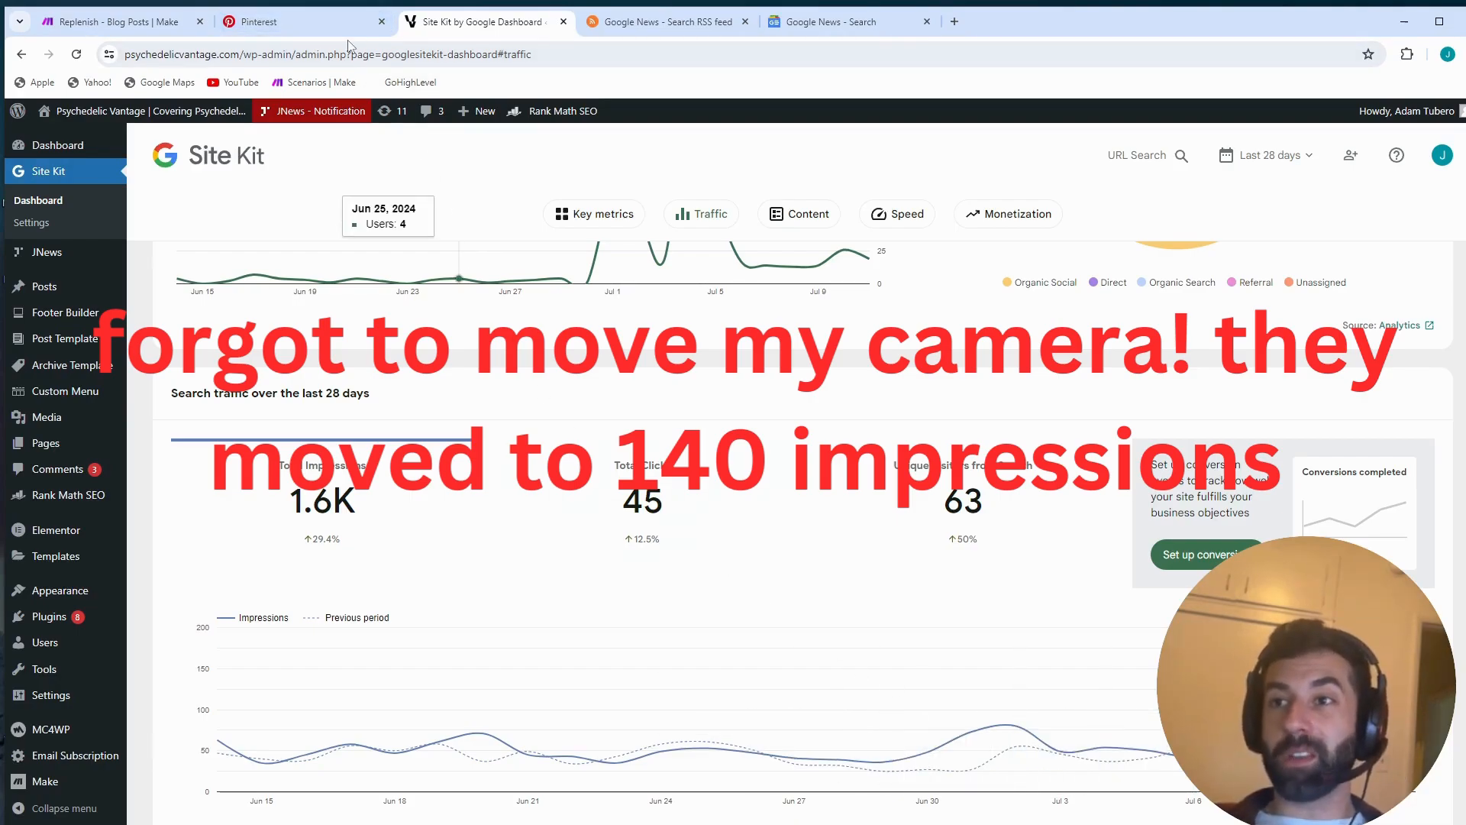
- Switch back to the Make scenario, hide its run log, and open the settings of the RSS module at the start of the chain
{"action": "left_click", "coordinate": [139, 22]}
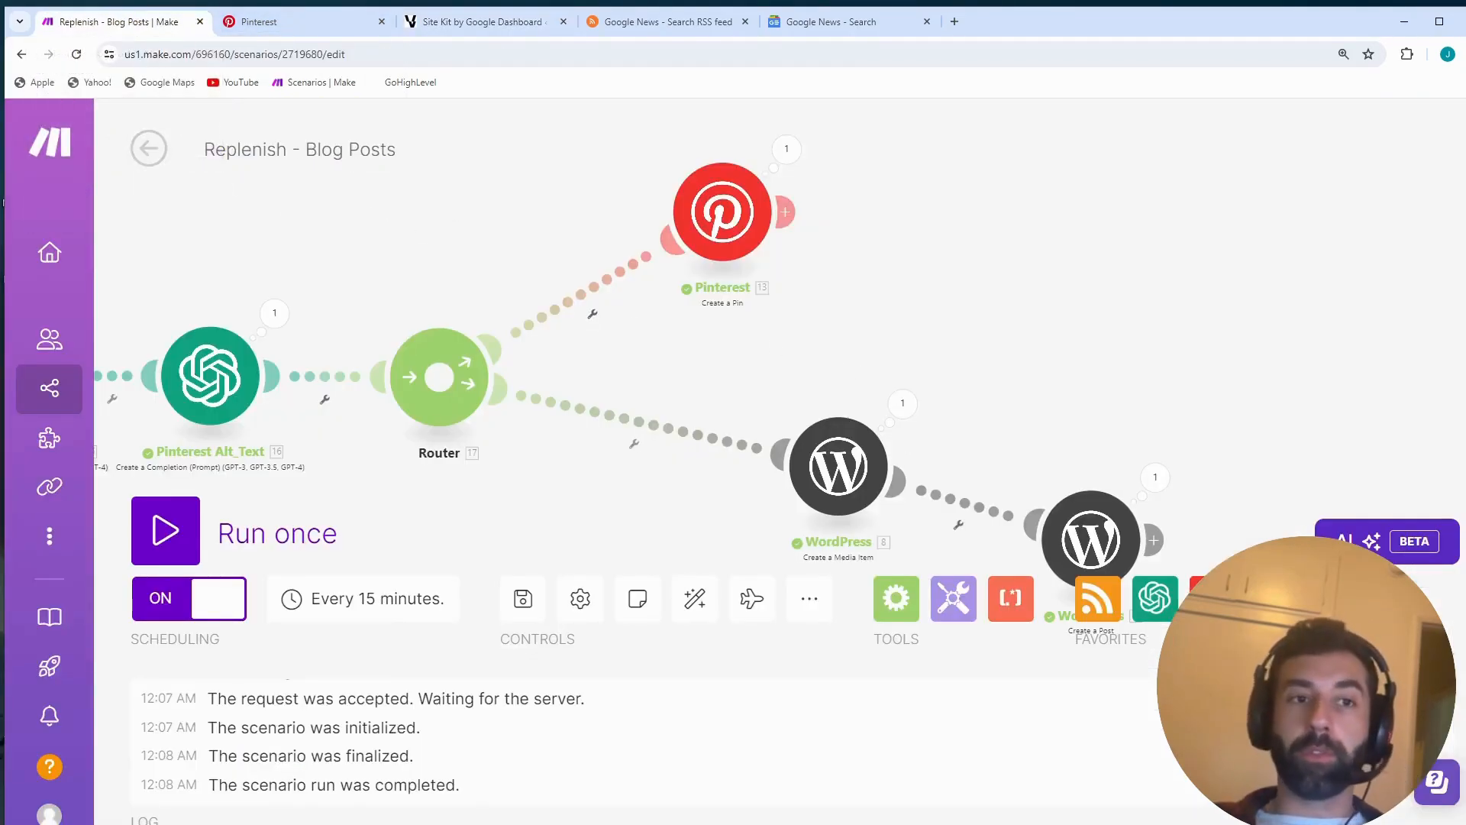
{"action": "left_click", "coordinate": [1455, 675]}
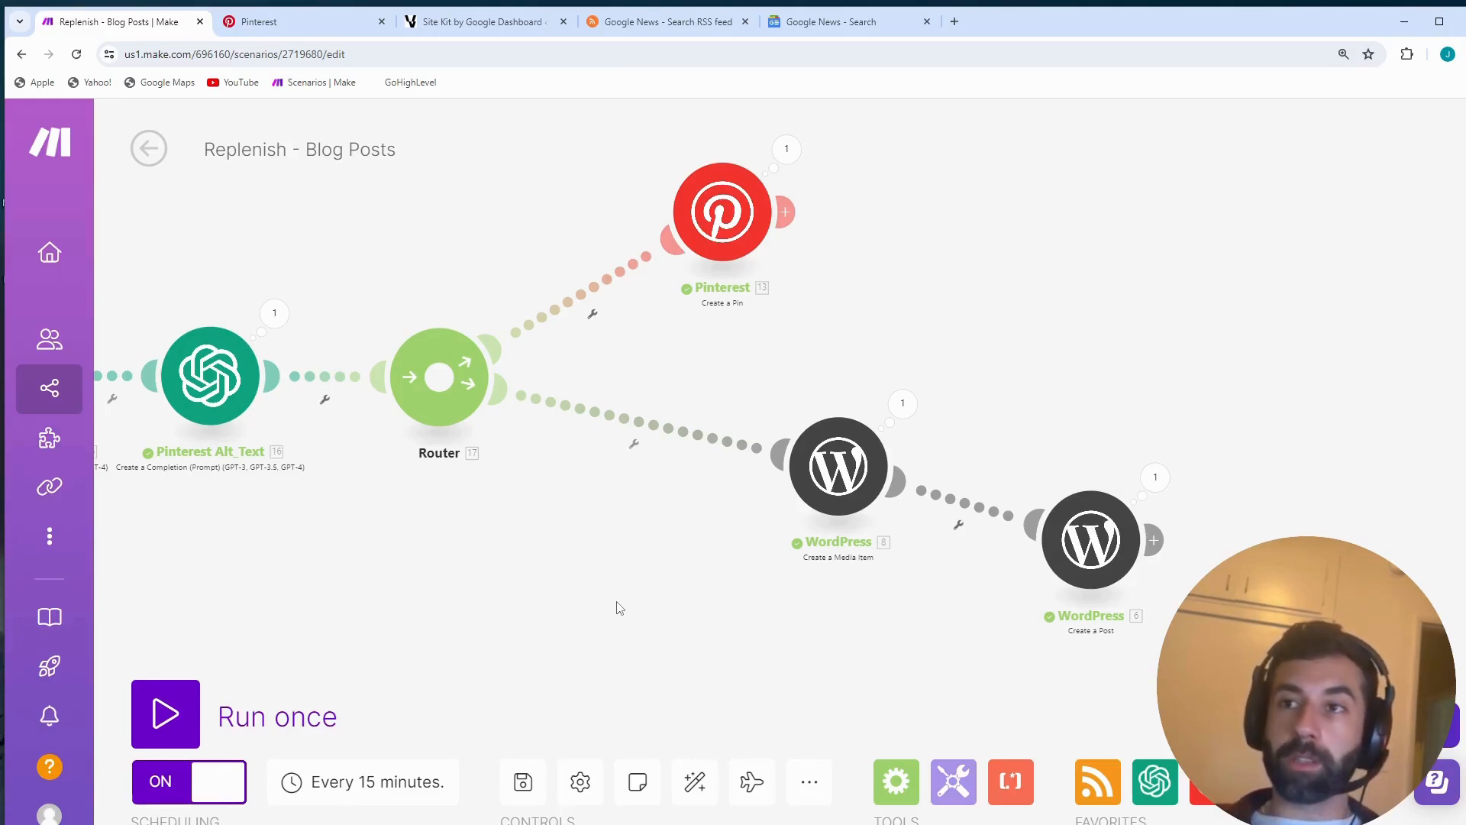
{"action": "left_click_drag", "start_coordinate": [453, 570], "coordinate": [947, 638]}
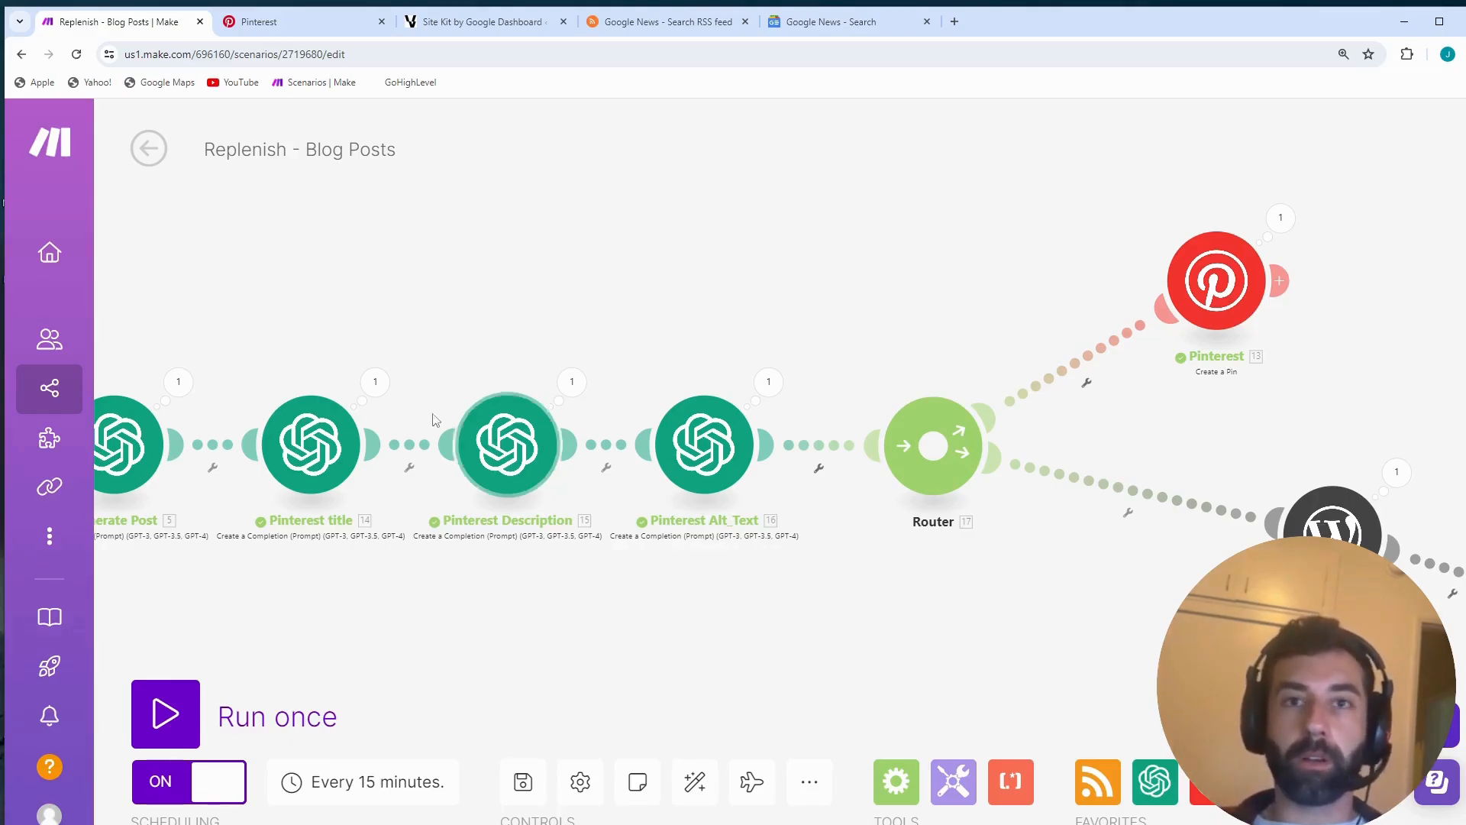
{"action": "left_click_drag", "start_coordinate": [354, 344], "coordinate": [923, 373]}
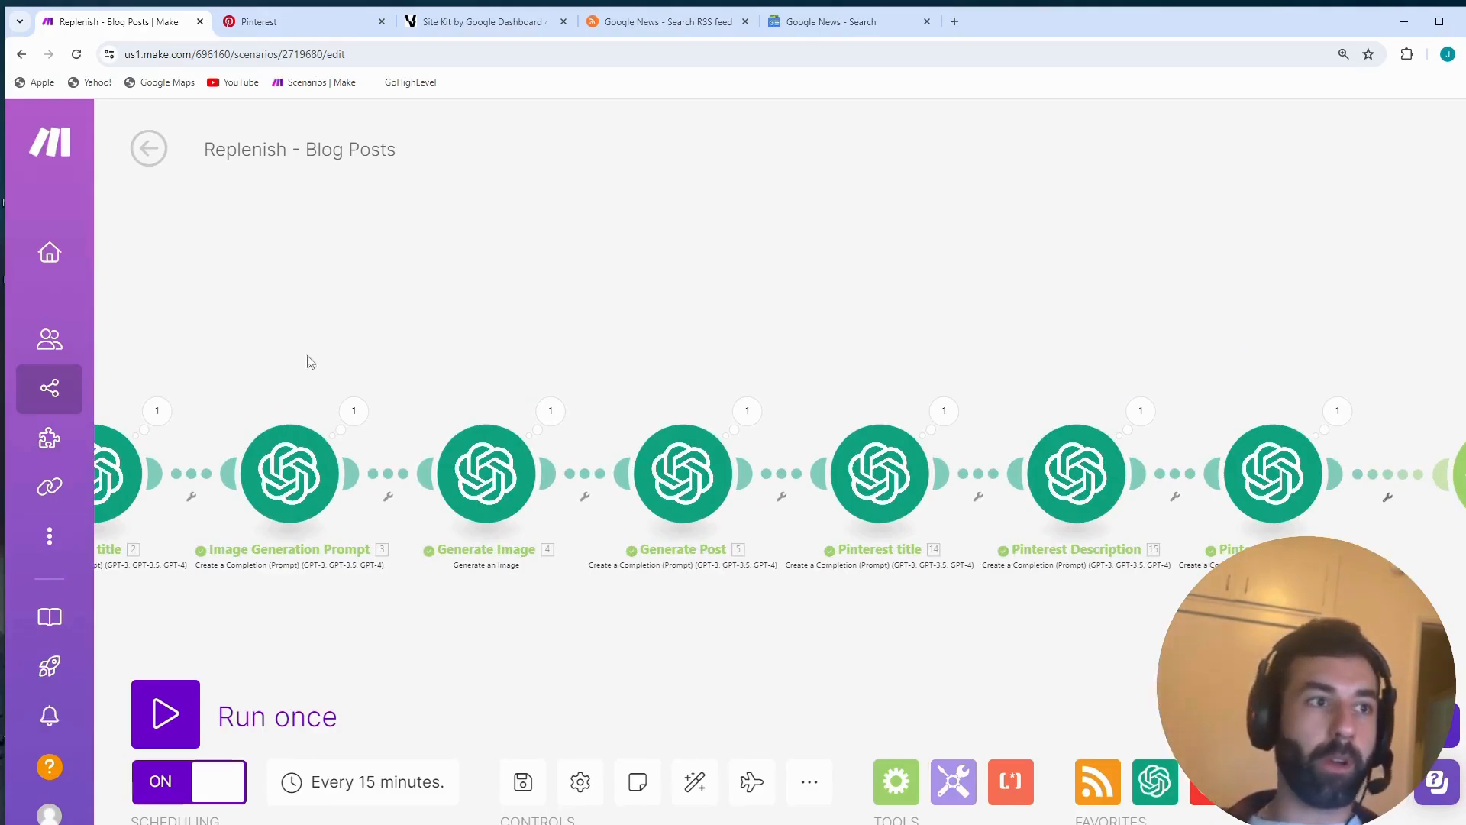
{"action": "left_click_drag", "start_coordinate": [289, 285], "coordinate": [723, 296]}
{"action": "left_click_drag", "start_coordinate": [405, 322], "coordinate": [545, 336]}
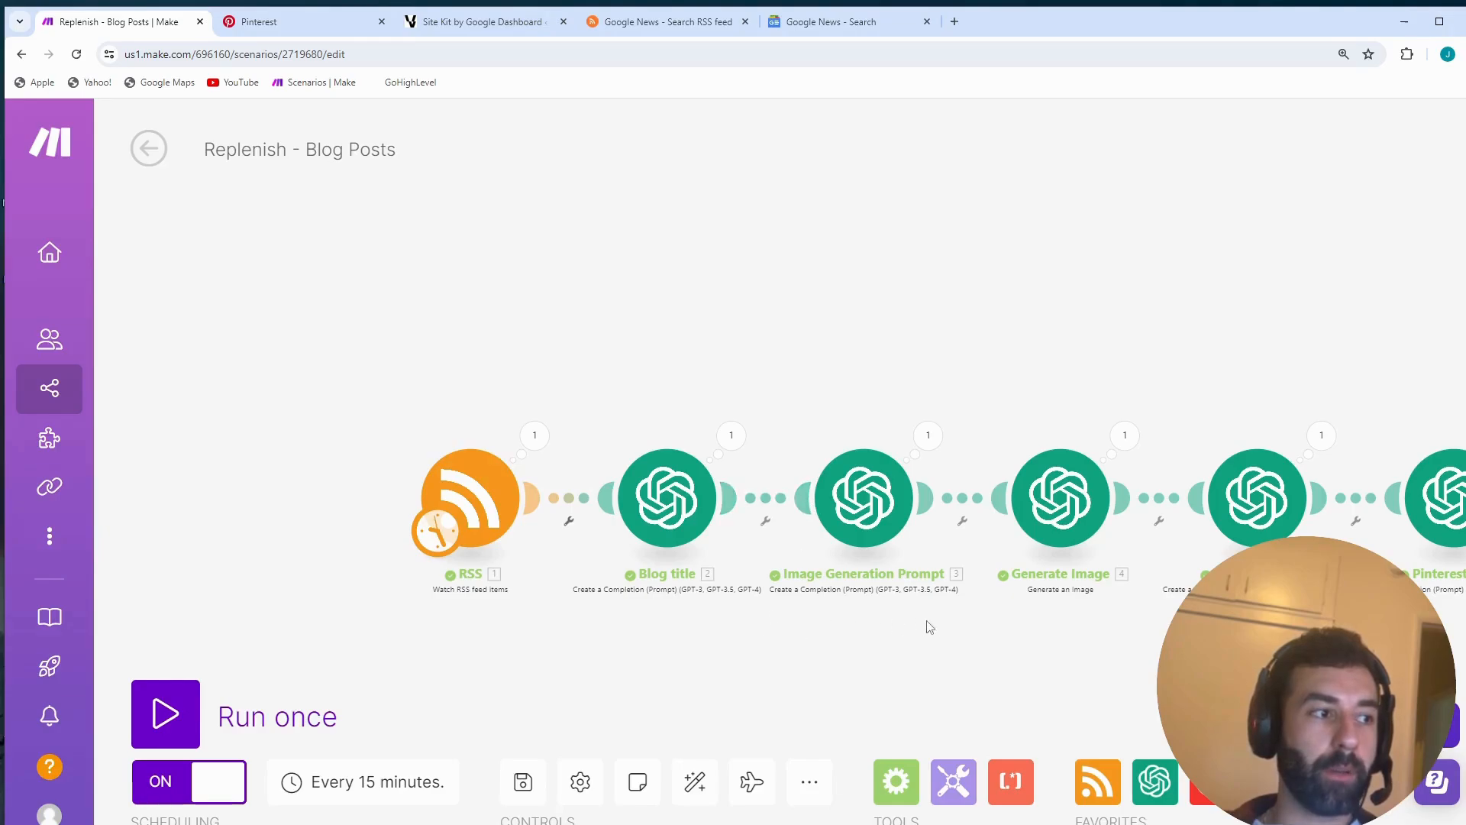
{"action": "left_click_drag", "start_coordinate": [928, 622], "coordinate": [1054, 593]}
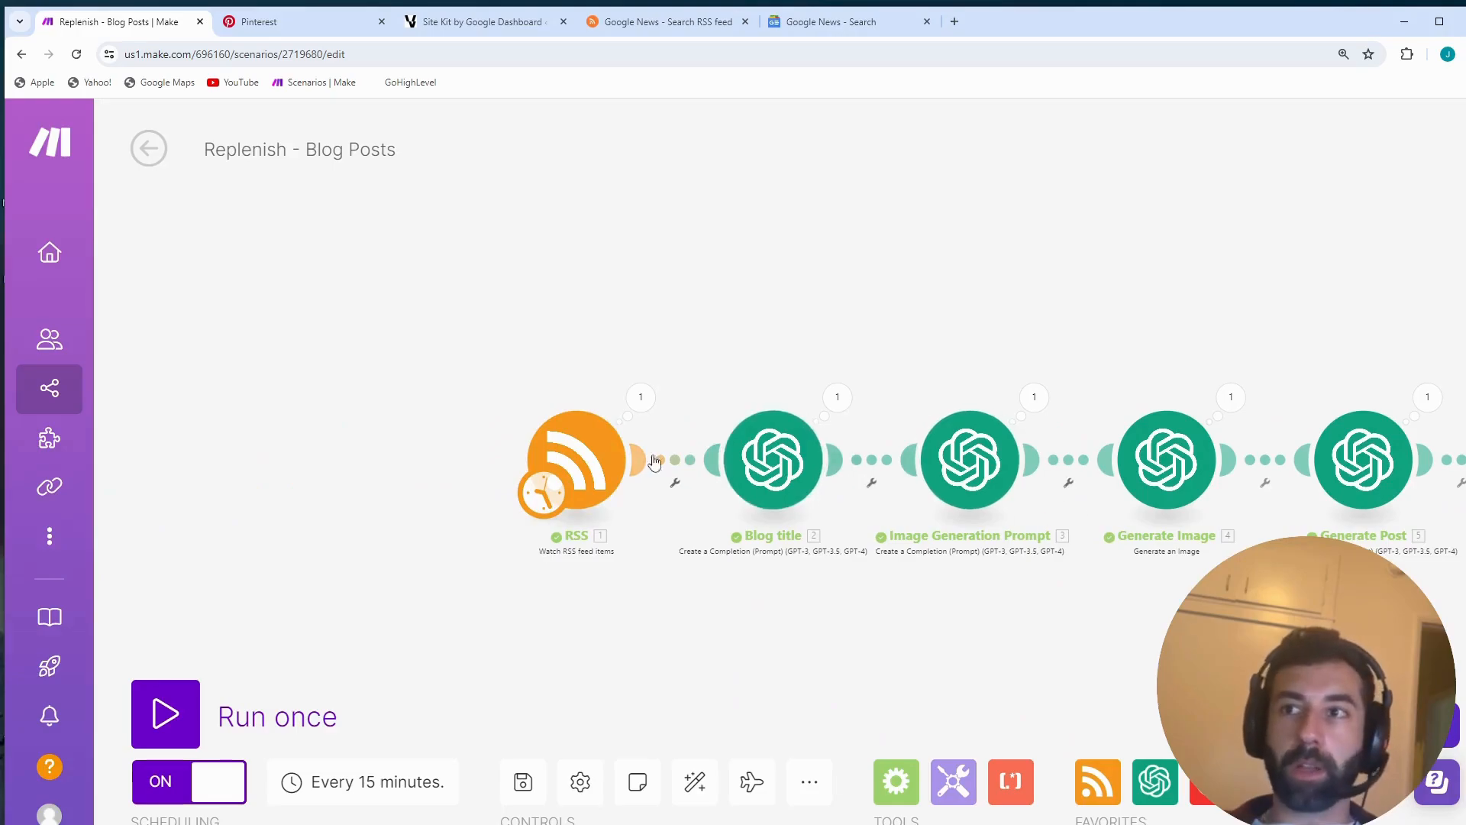
{"action": "left_click", "coordinate": [597, 471]}
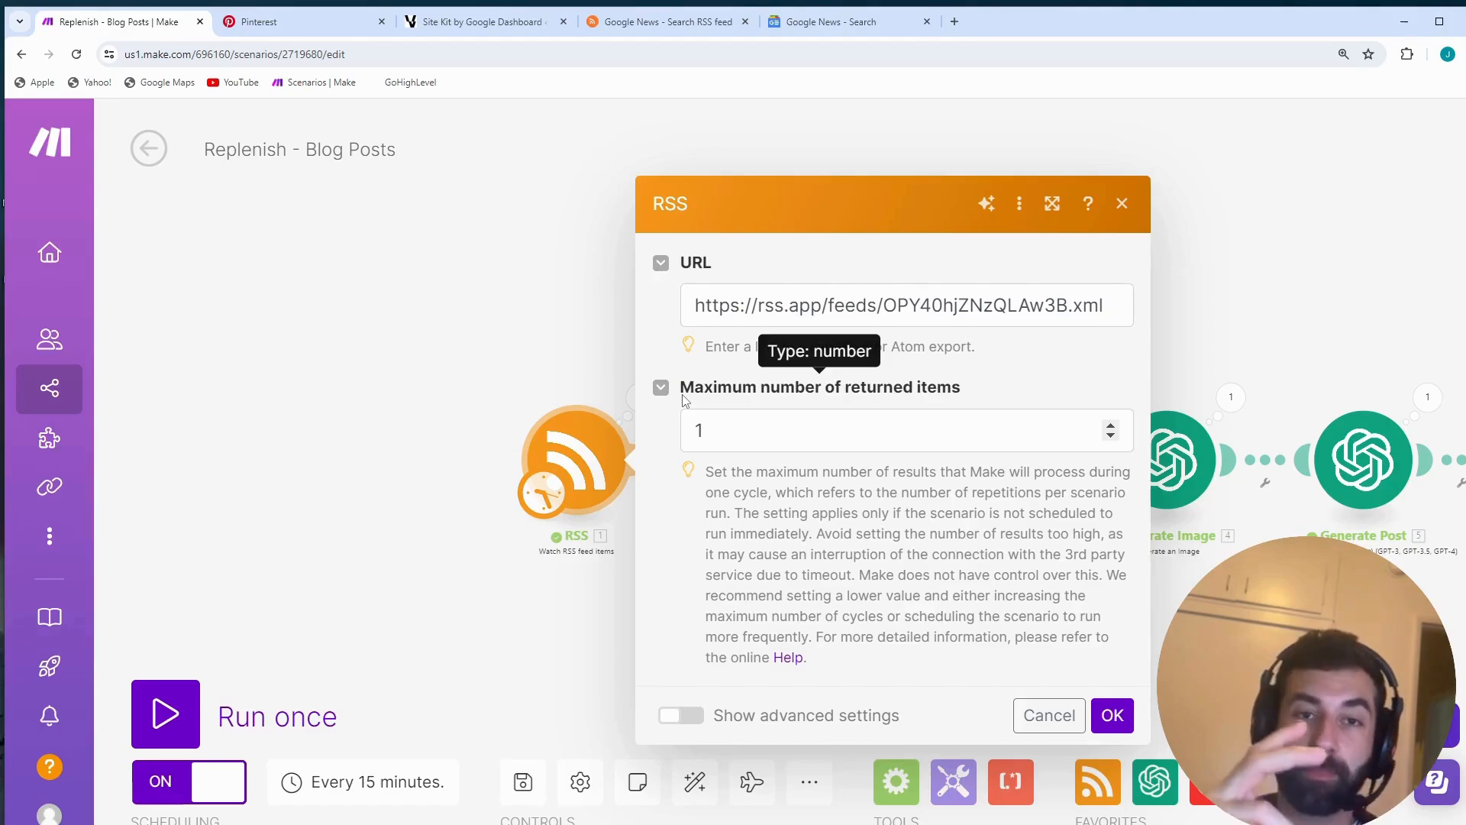
- Load RSS.app in a new browser tab and open the My Feeds page
{"action": "left_click", "coordinate": [955, 21]}
{"action": "type", "text": "rss"}
{"action": "key", "text": "Return"}
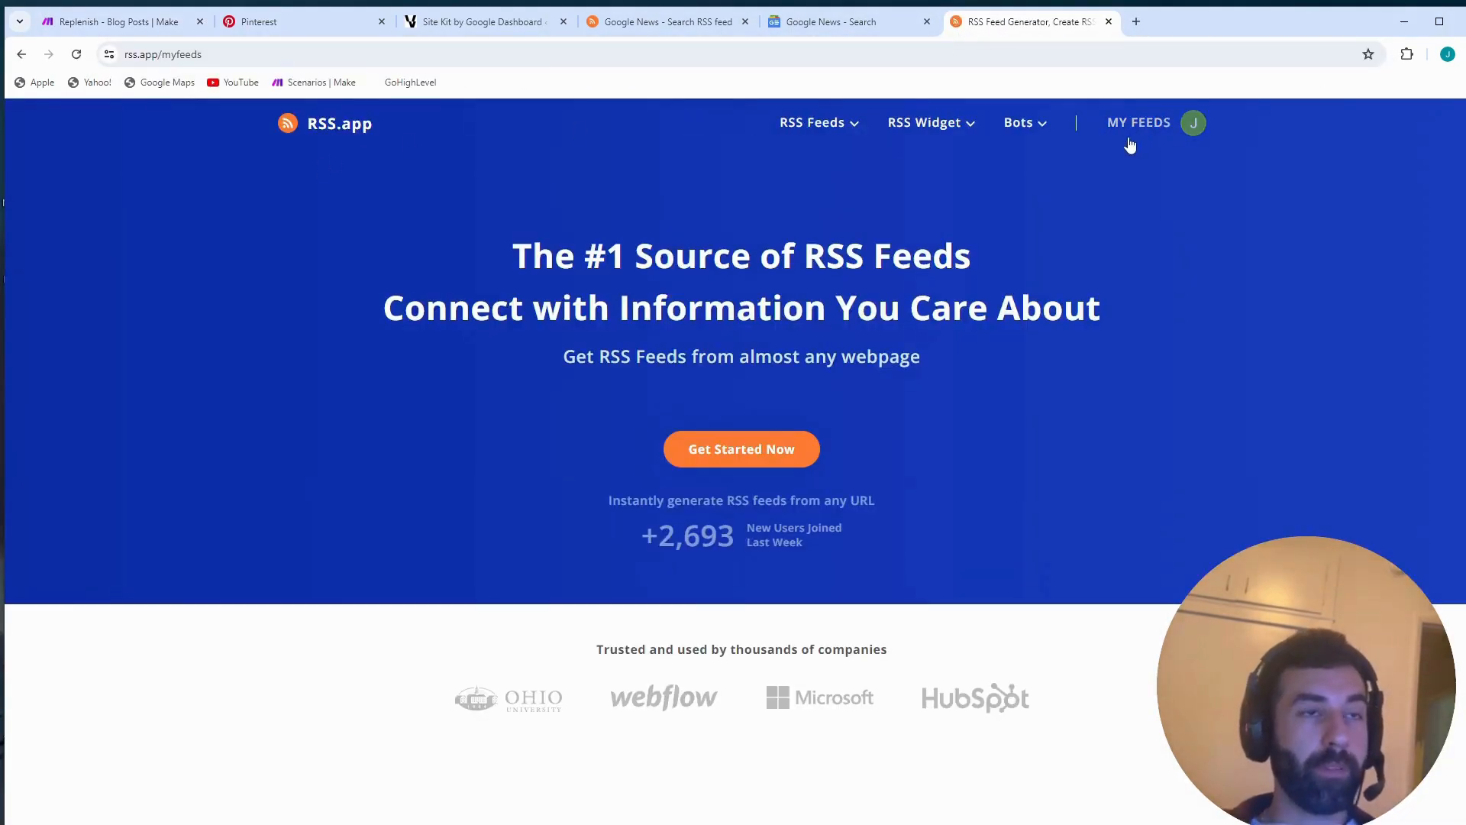
{"action": "left_click", "coordinate": [1139, 126]}
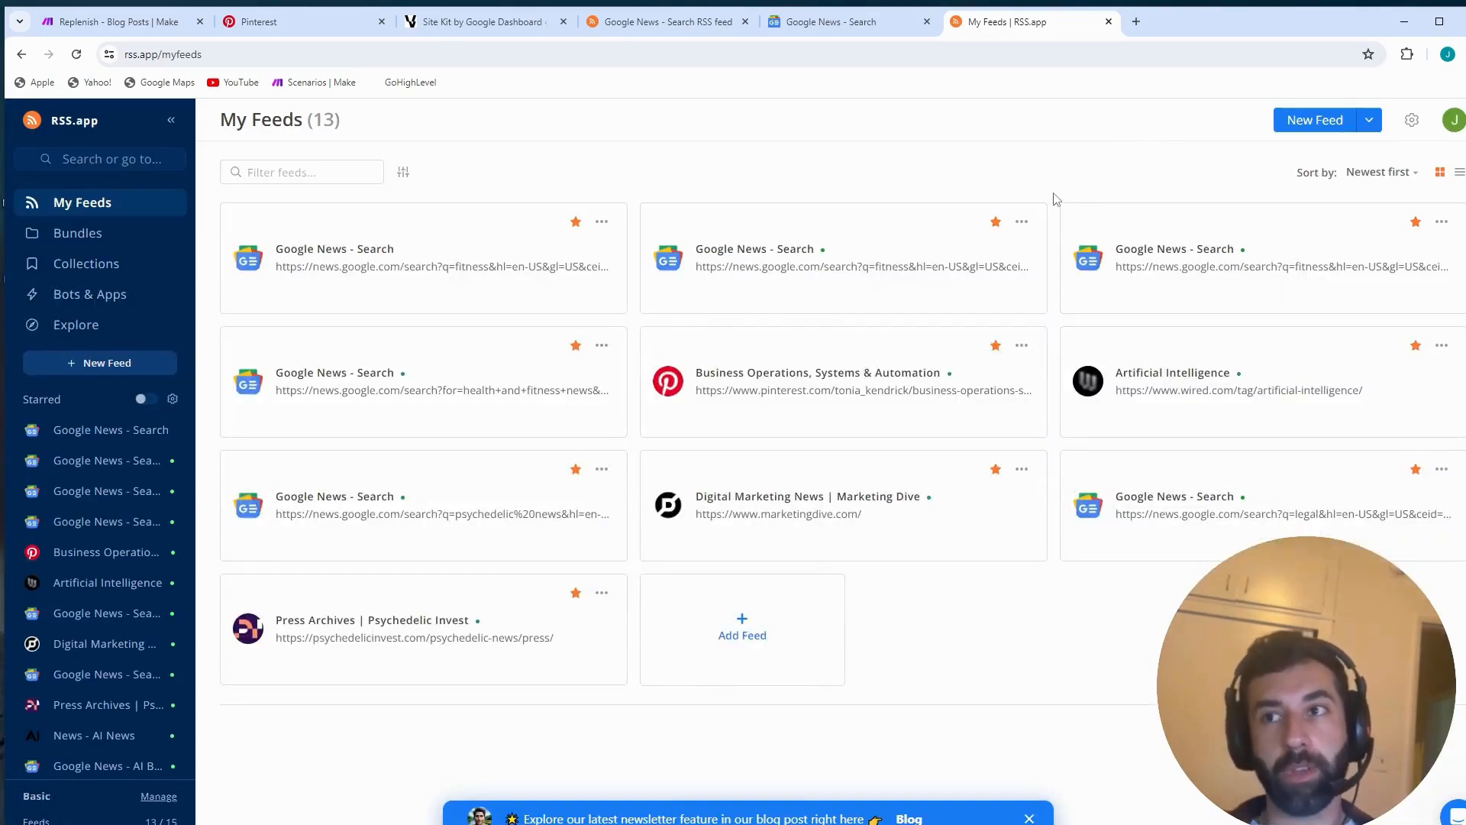
- Start a new feed in RSS.app and look over the website sources offered for RSS feeds
{"action": "left_click", "coordinate": [107, 366]}
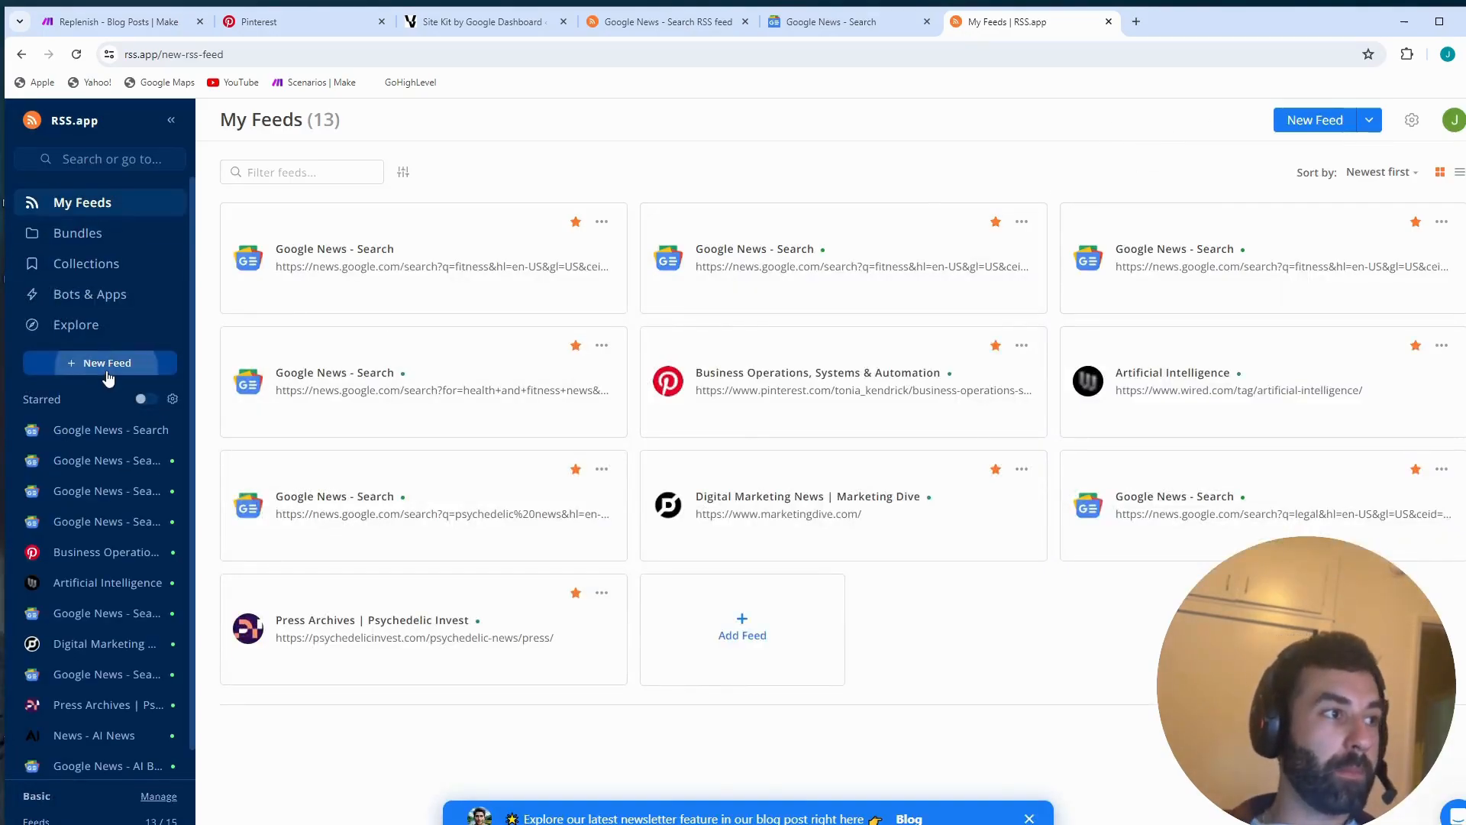
{"action": "left_click", "coordinate": [682, 249]}
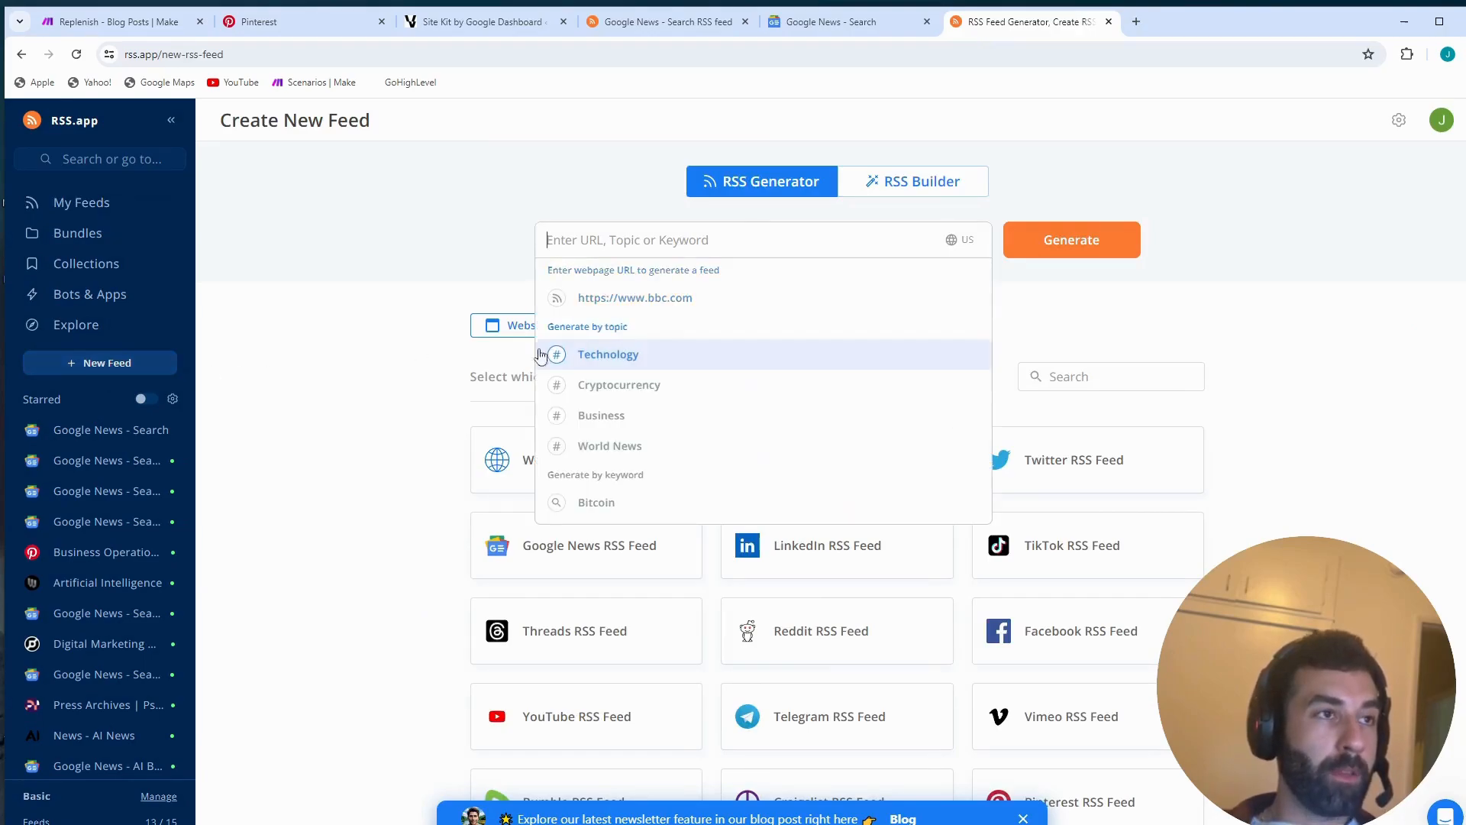
{"action": "left_click", "coordinate": [367, 384]}
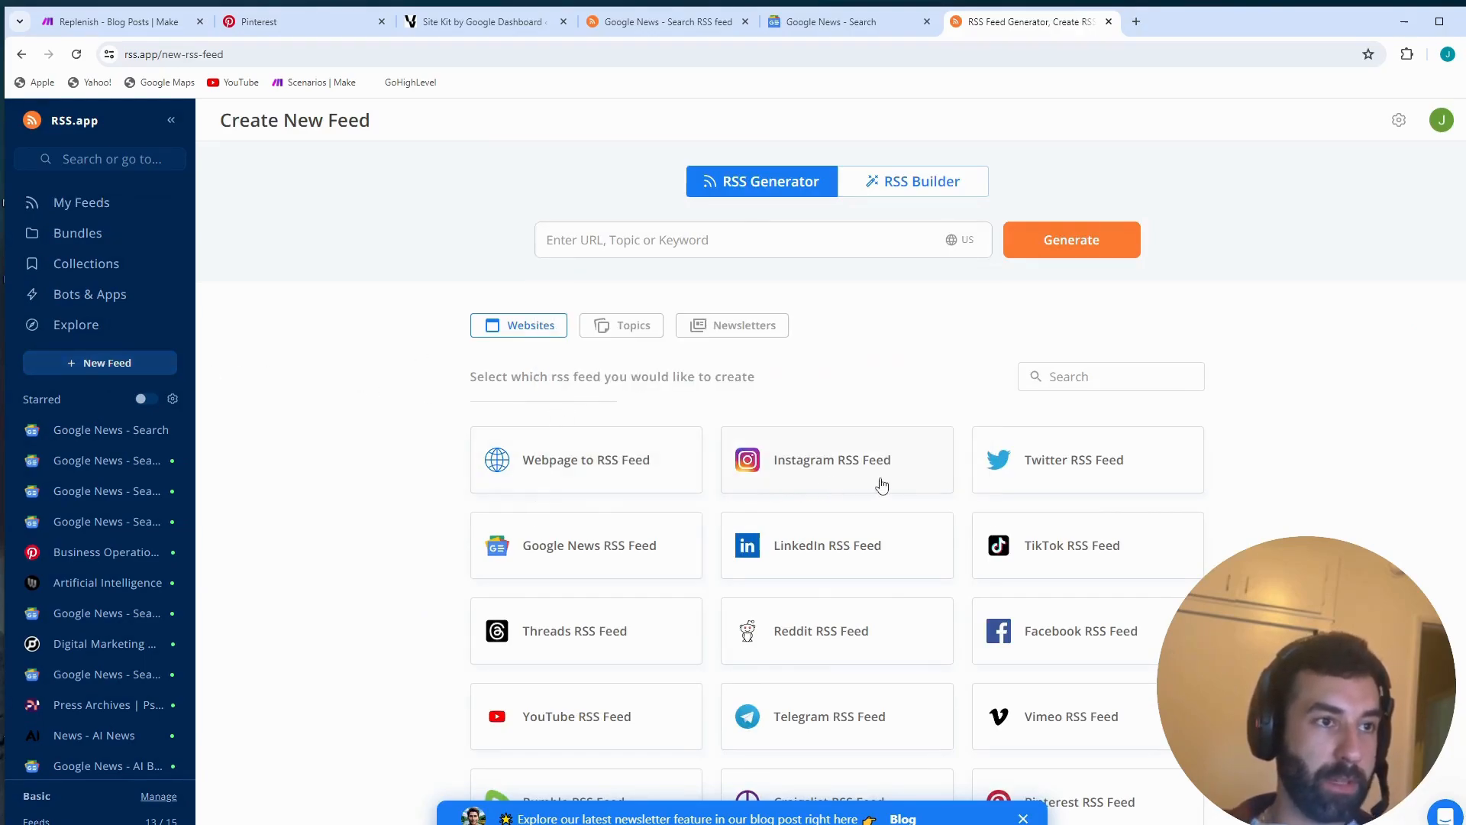
{"action": "scroll", "coordinate": [1061, 487], "scroll_direction": "down", "scroll_amount": 1}
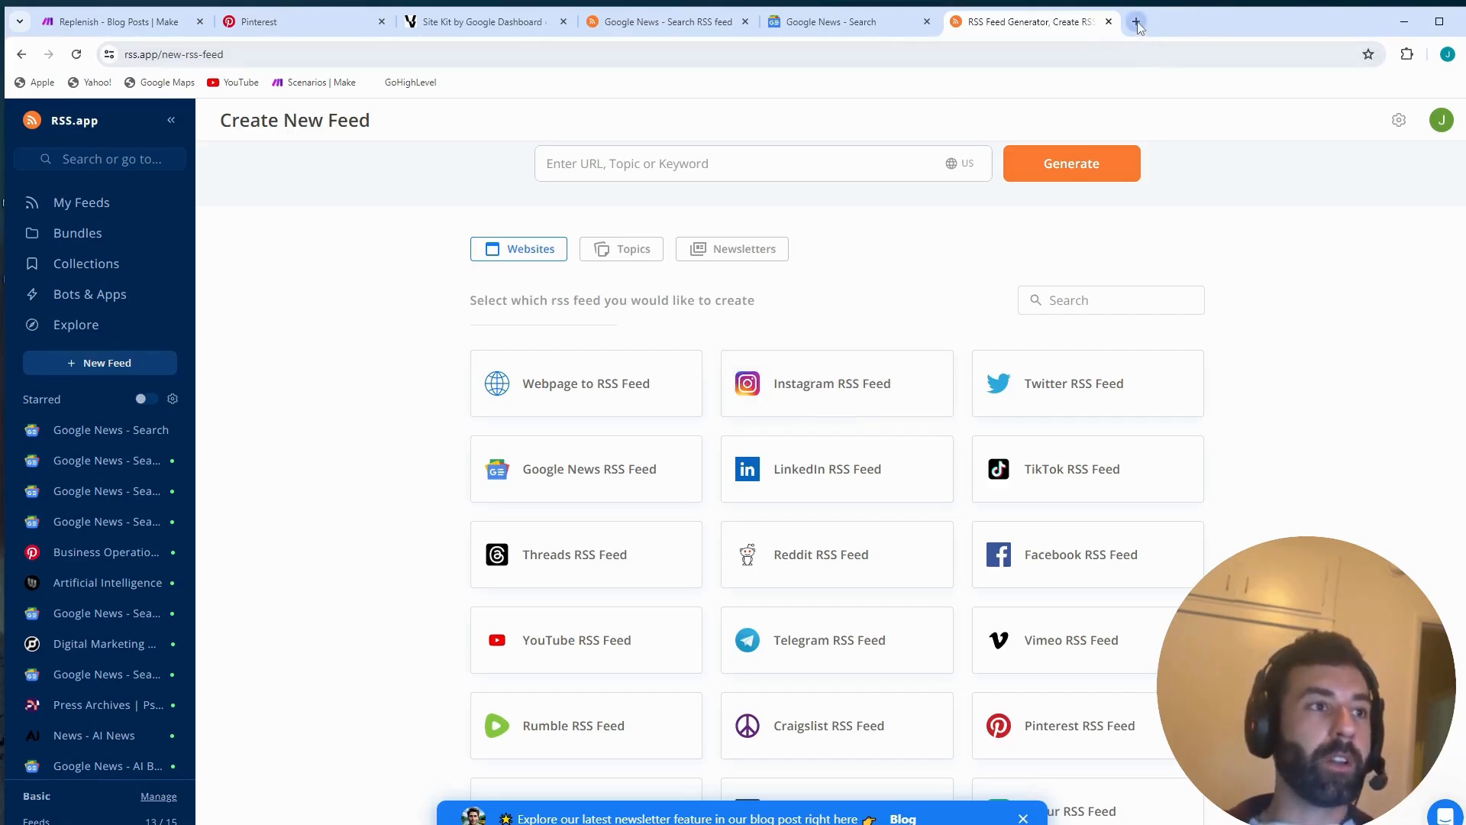
- Copy the web address of the Google News search results for "fitness"
{"action": "left_click", "coordinate": [823, 27]}
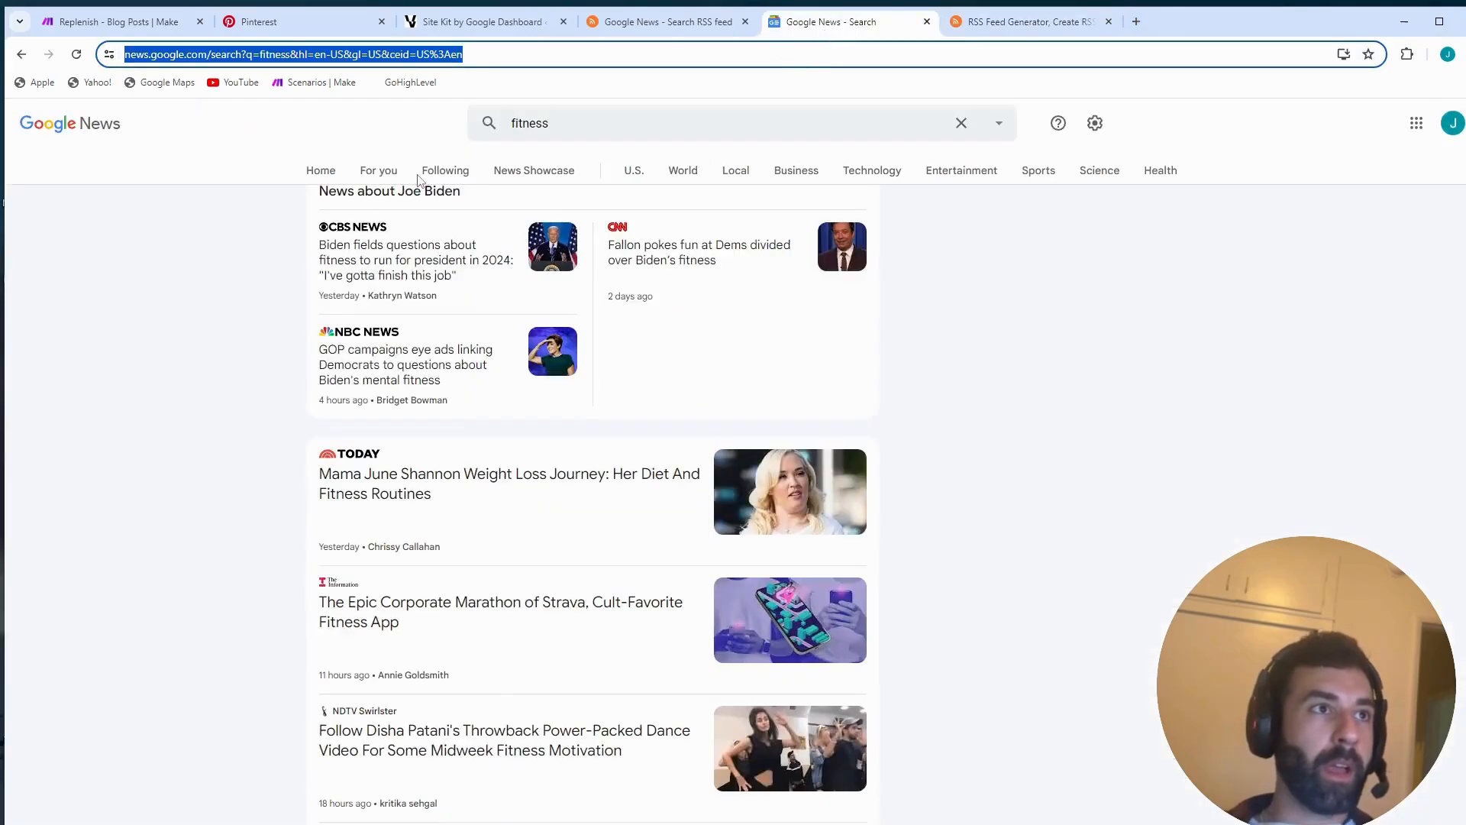
{"action": "scroll", "coordinate": [299, 316], "scroll_direction": "up", "scroll_amount": 5}
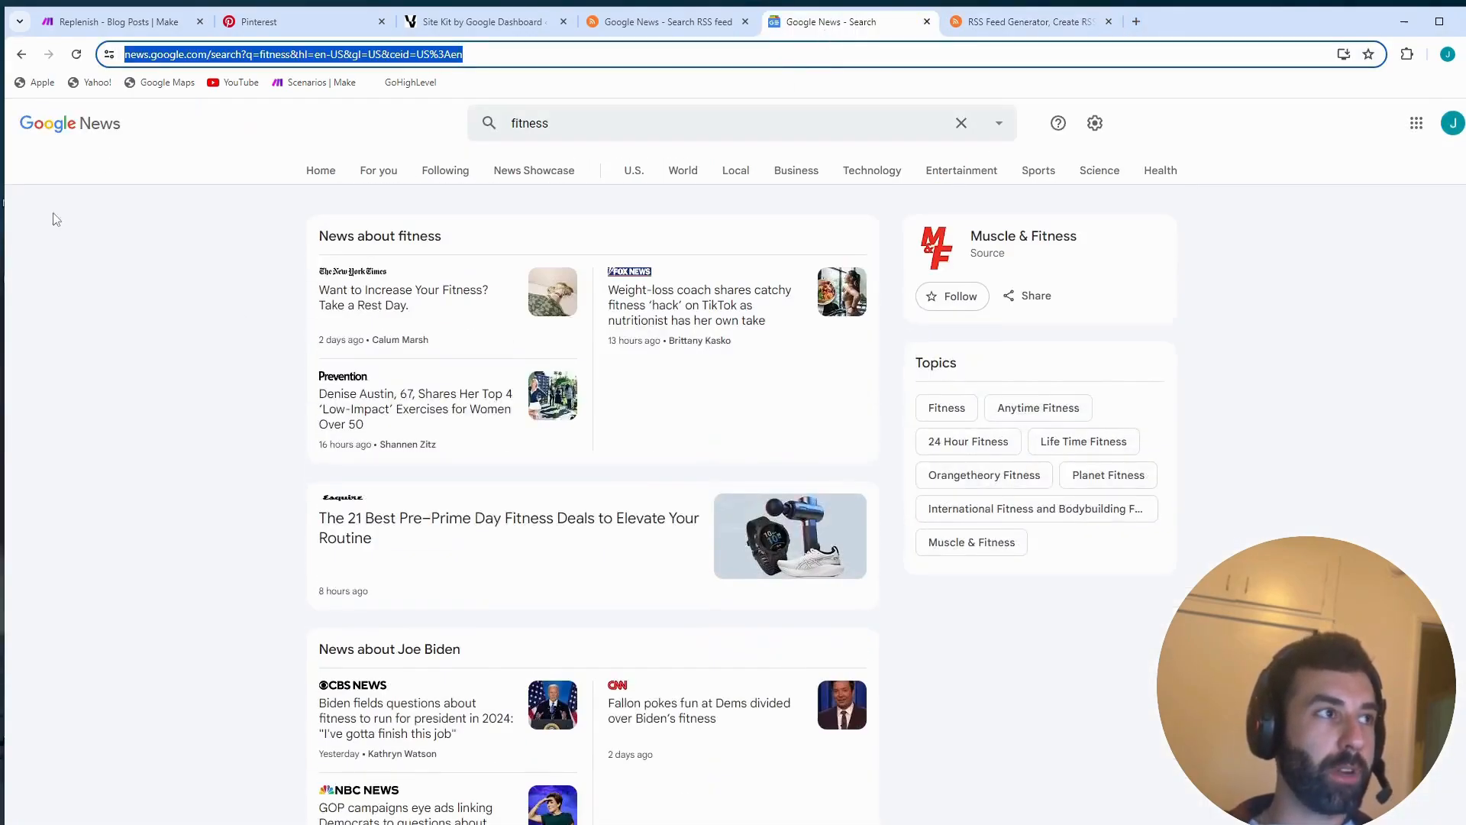
{"action": "left_click", "coordinate": [590, 137]}
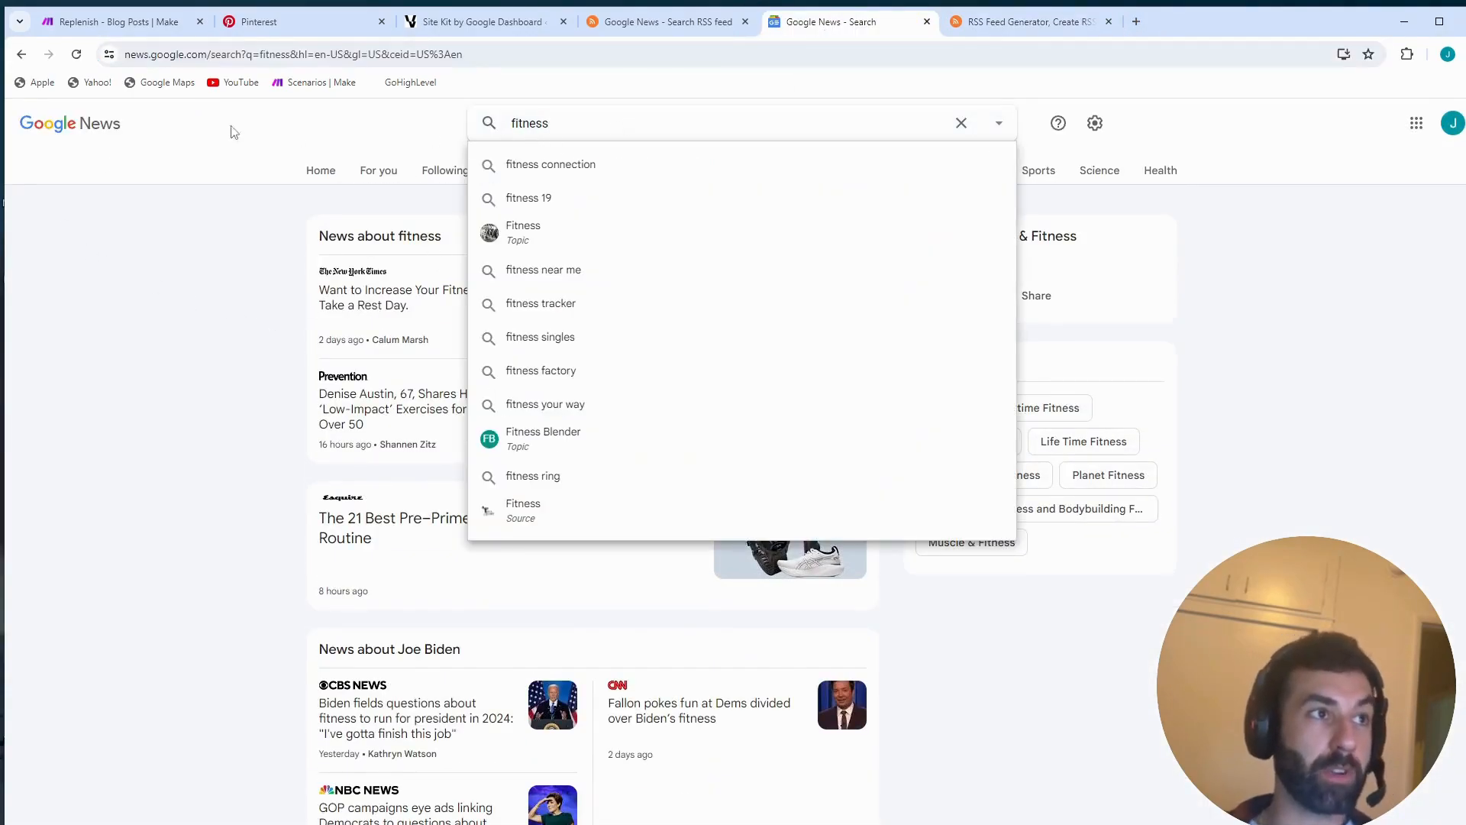
{"action": "left_click", "coordinate": [383, 55]}
{"action": "key", "text": "ctrl+c"}
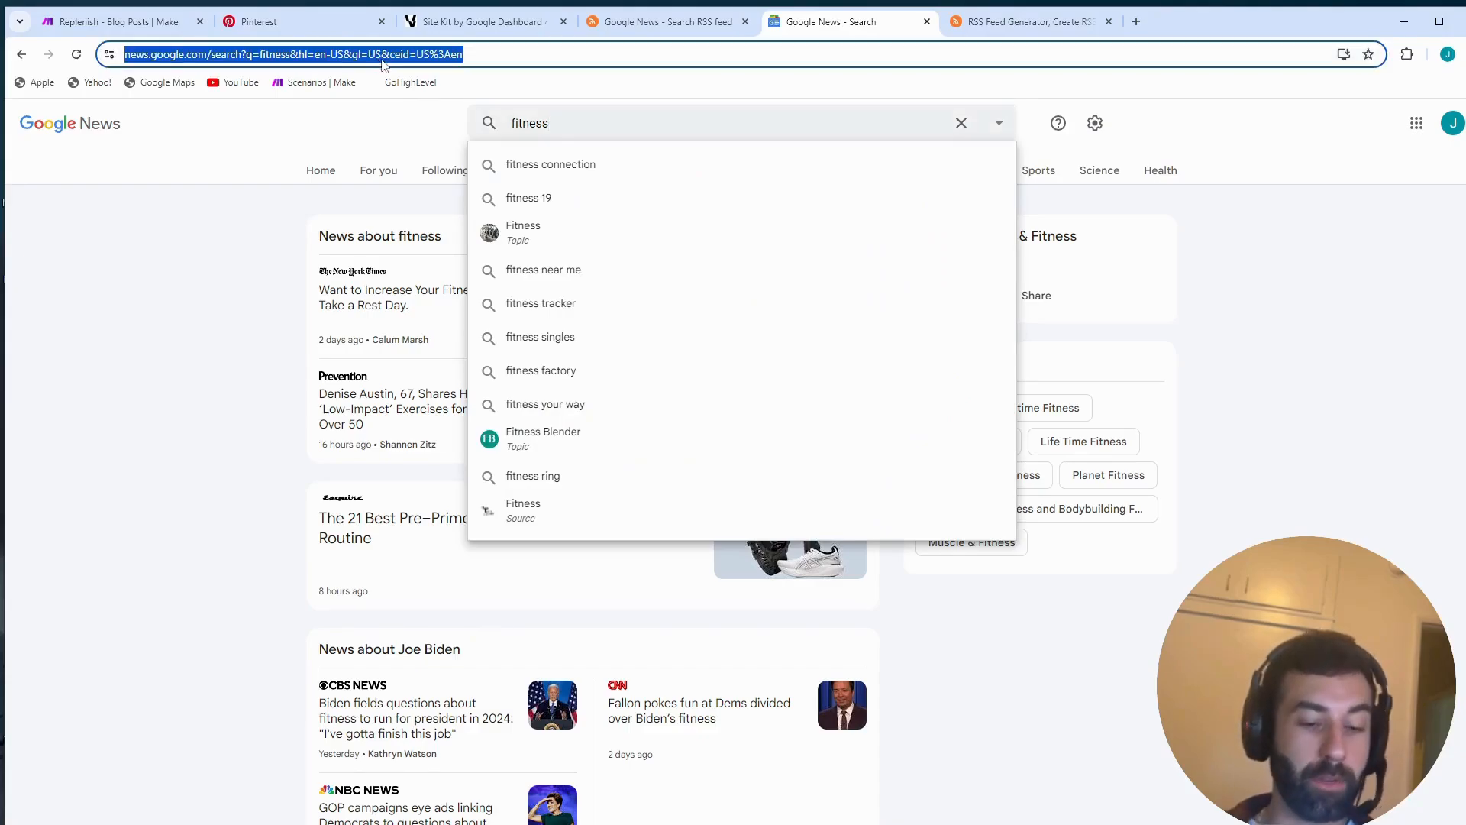
{"action": "left_click", "coordinate": [210, 227]}
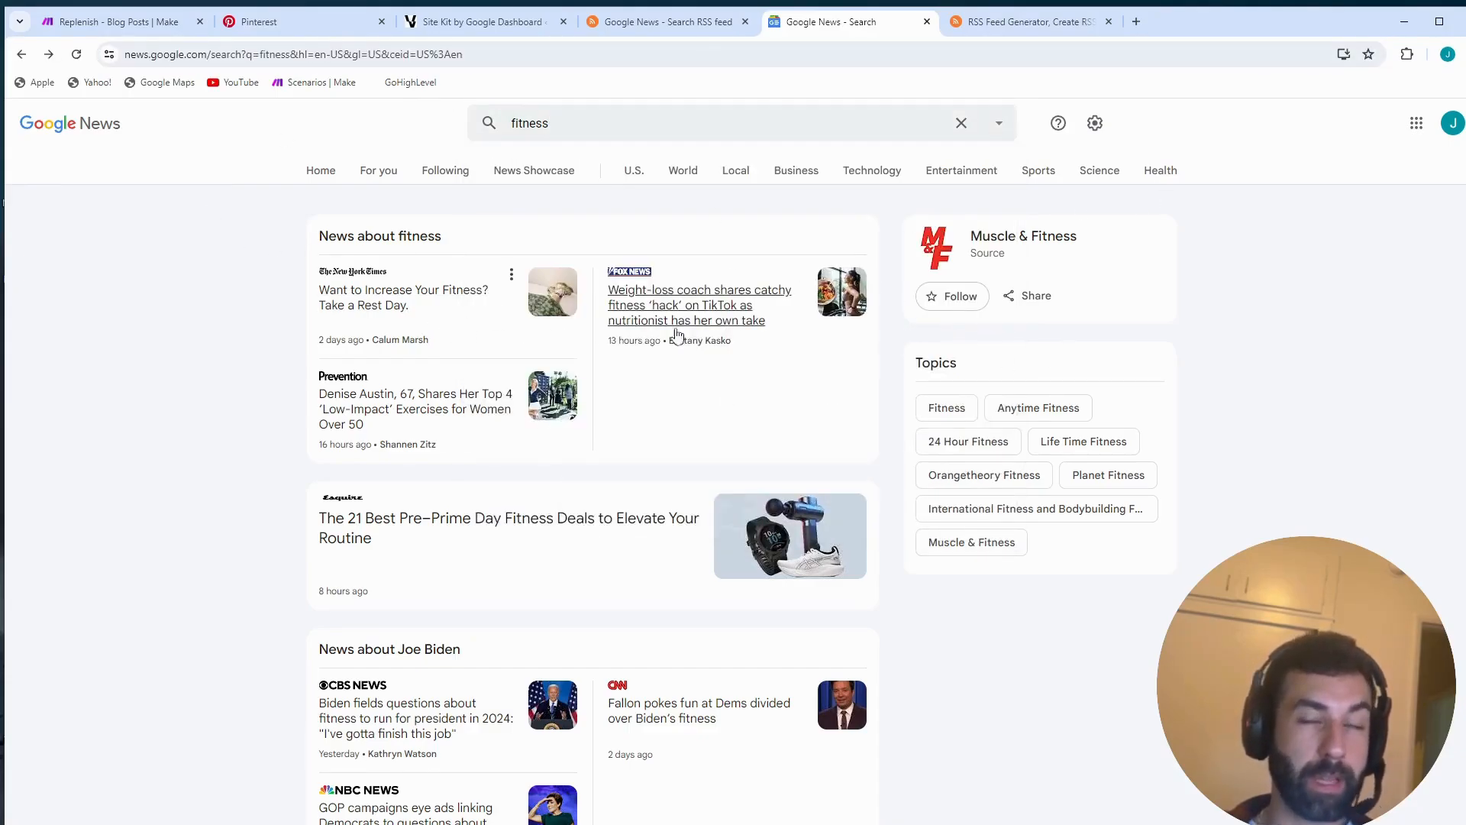
- Generate an RSS.app feed from the copied Google News fitness search address
{"action": "left_click", "coordinate": [1016, 22]}
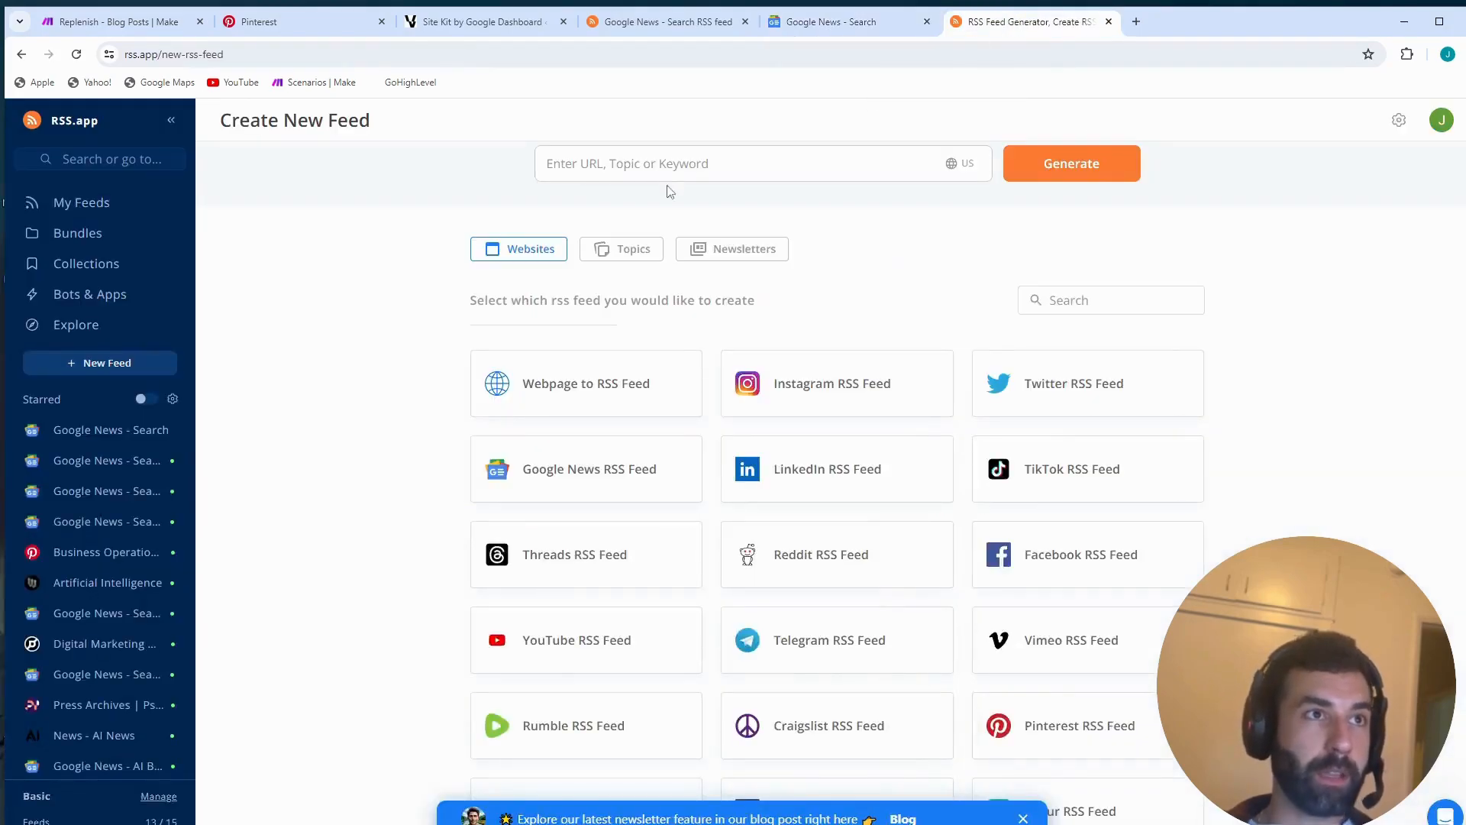
{"action": "left_click", "coordinate": [695, 164]}
{"action": "key", "text": "ctrl+v"}
{"action": "left_click", "coordinate": [1074, 175]}
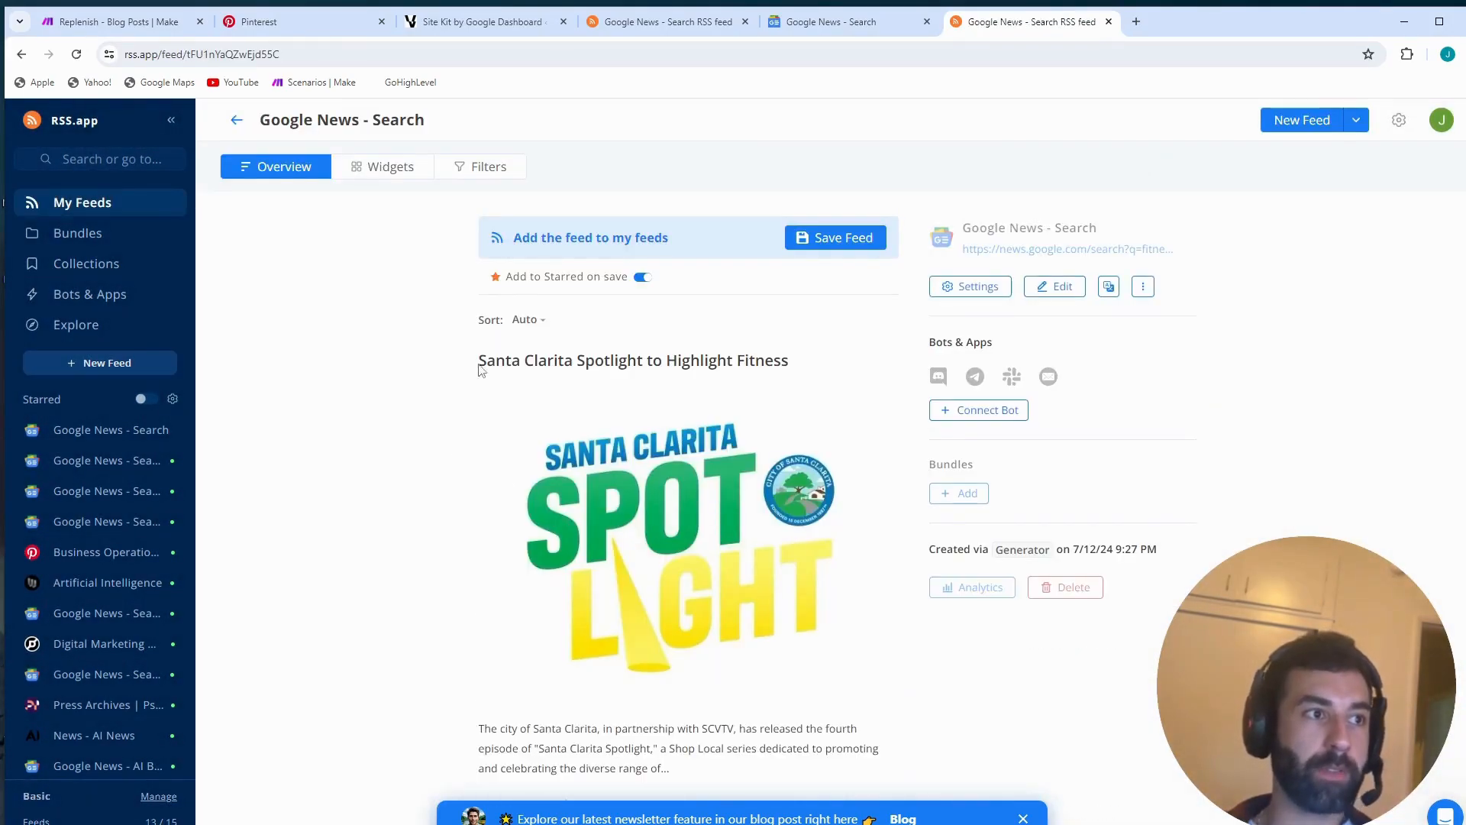
- Examine the articles in the generated fitness feed, comparing their sources and how recently each was published
{"action": "scroll", "coordinate": [466, 374], "scroll_direction": "down", "scroll_amount": 4}
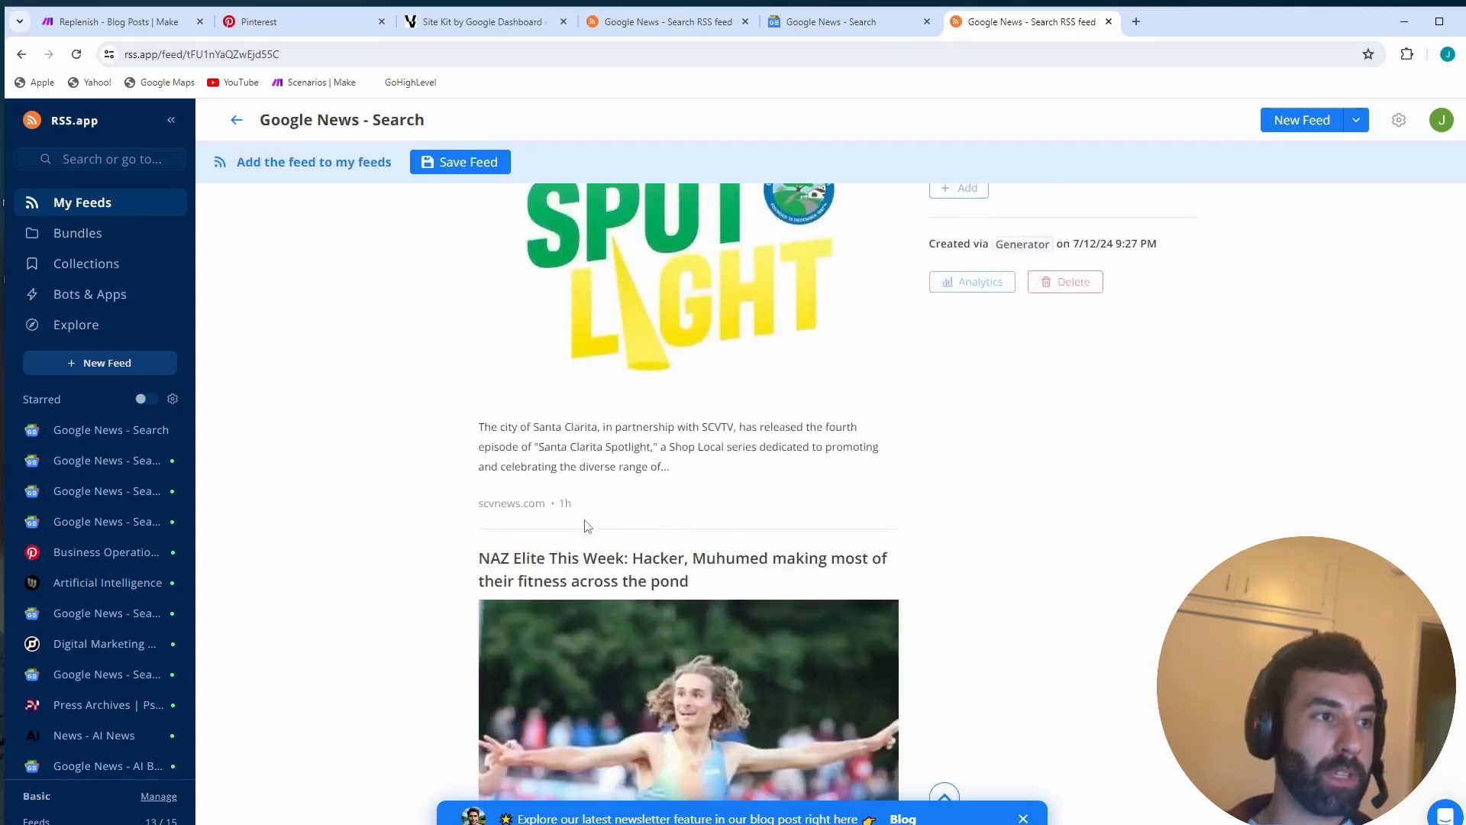
{"action": "scroll", "coordinate": [585, 526], "scroll_direction": "up", "scroll_amount": 4}
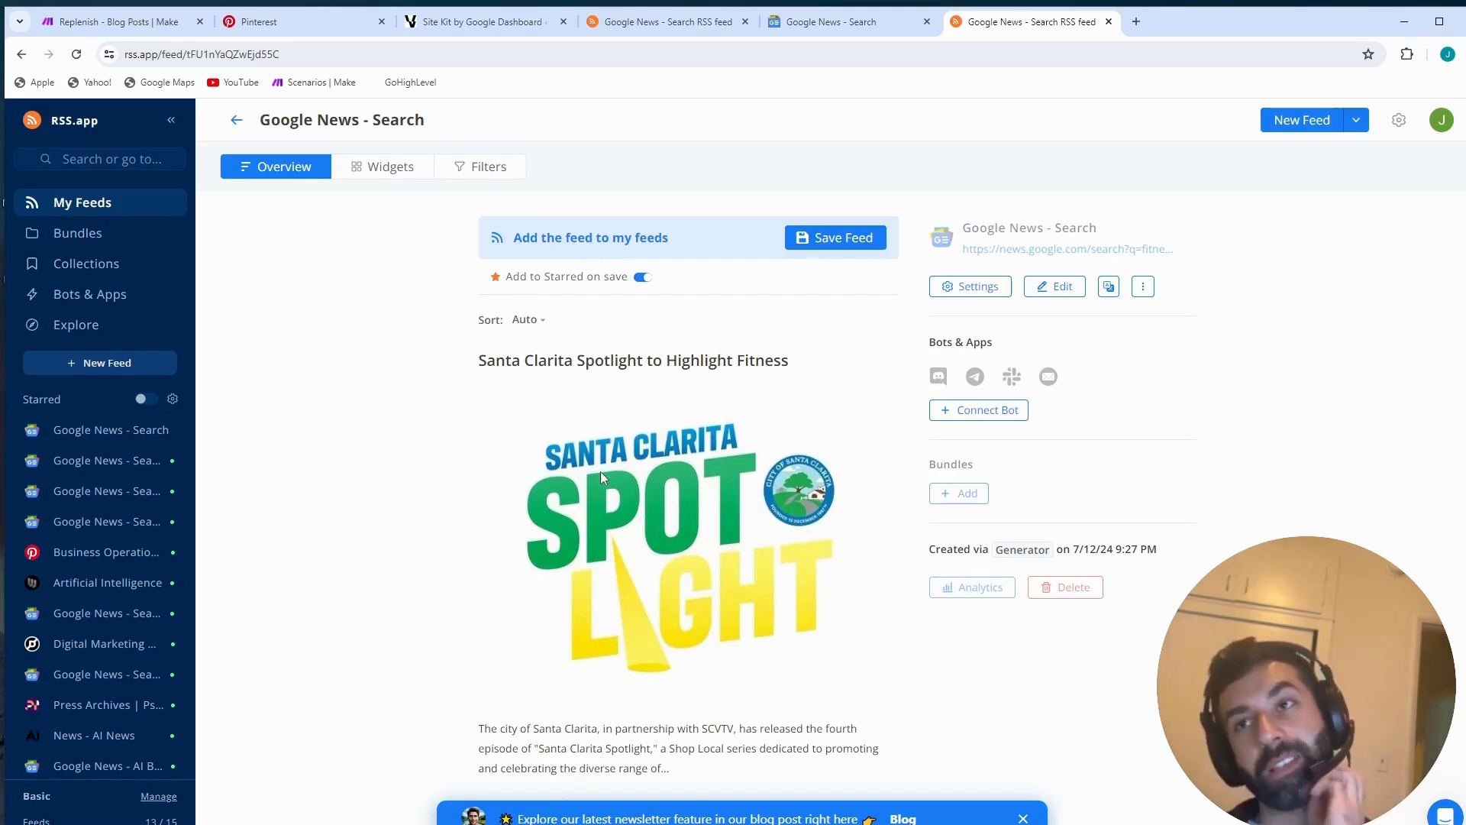
{"action": "scroll", "coordinate": [600, 470], "scroll_direction": "down", "scroll_amount": 3}
{"action": "left_click_drag", "start_coordinate": [585, 586], "coordinate": [539, 585]}
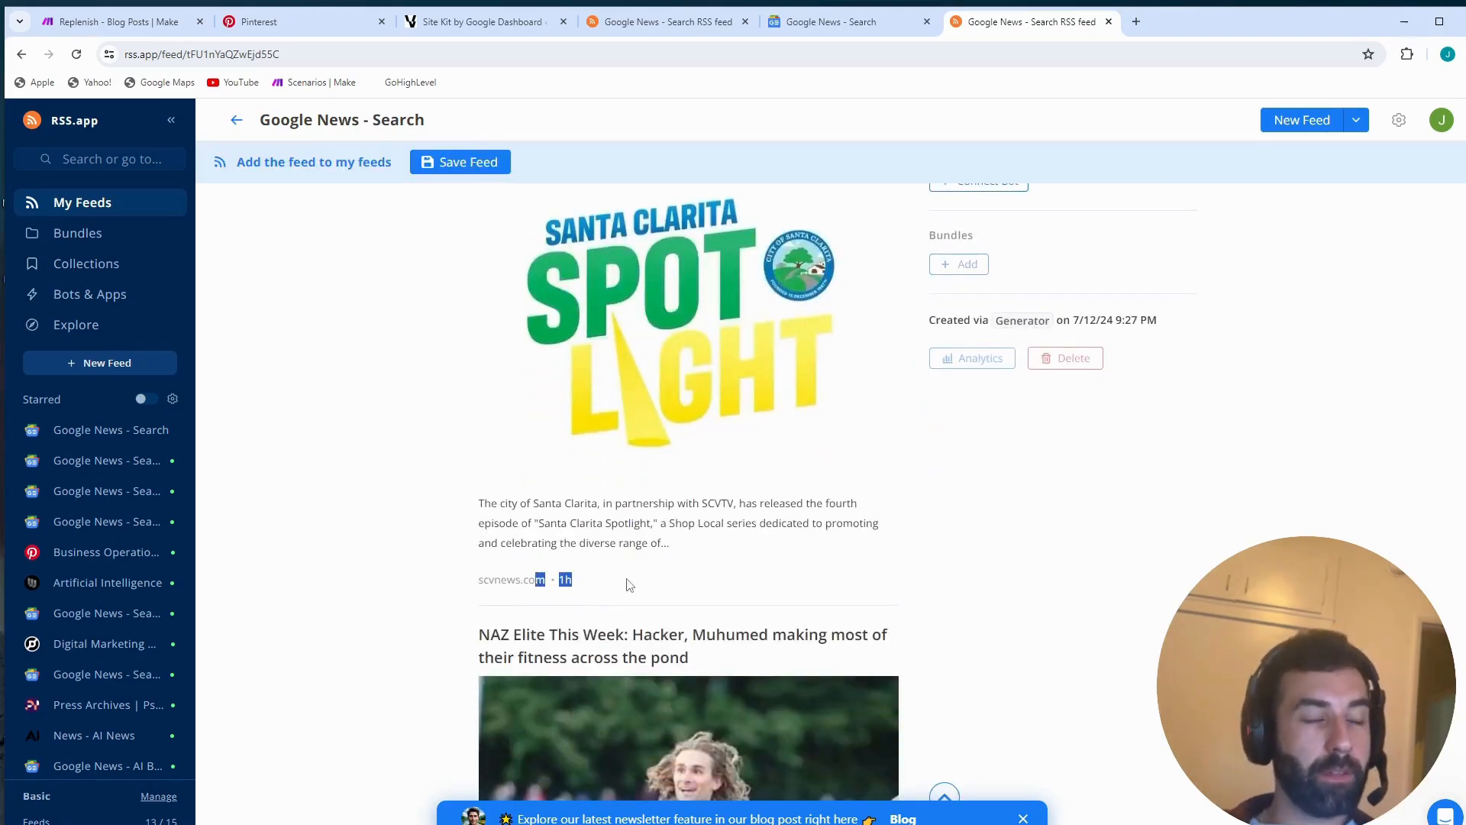
{"action": "scroll", "coordinate": [631, 585], "scroll_direction": "down", "scroll_amount": 6}
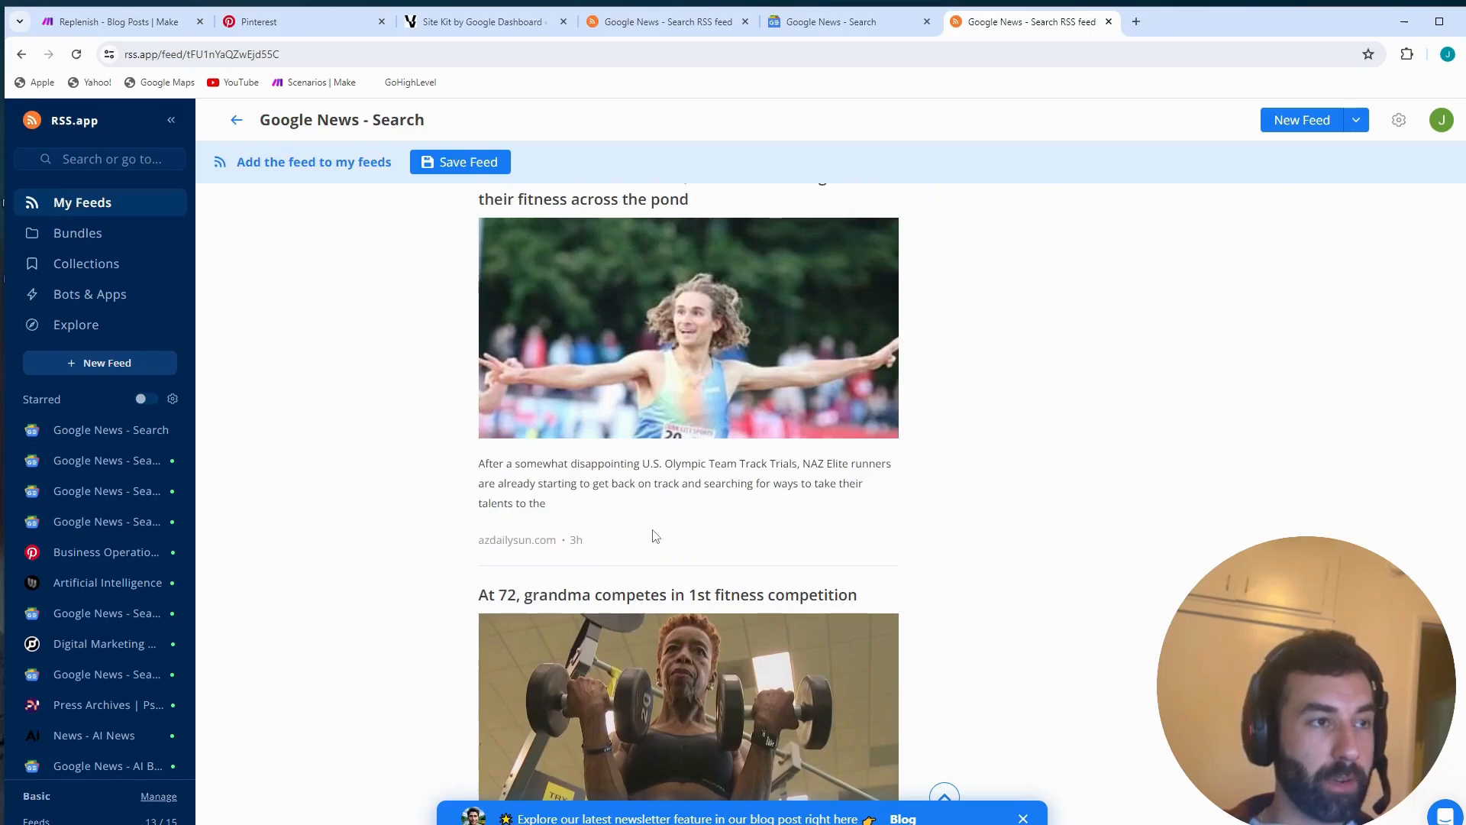
{"action": "scroll", "coordinate": [645, 487], "scroll_direction": "up", "scroll_amount": 5}
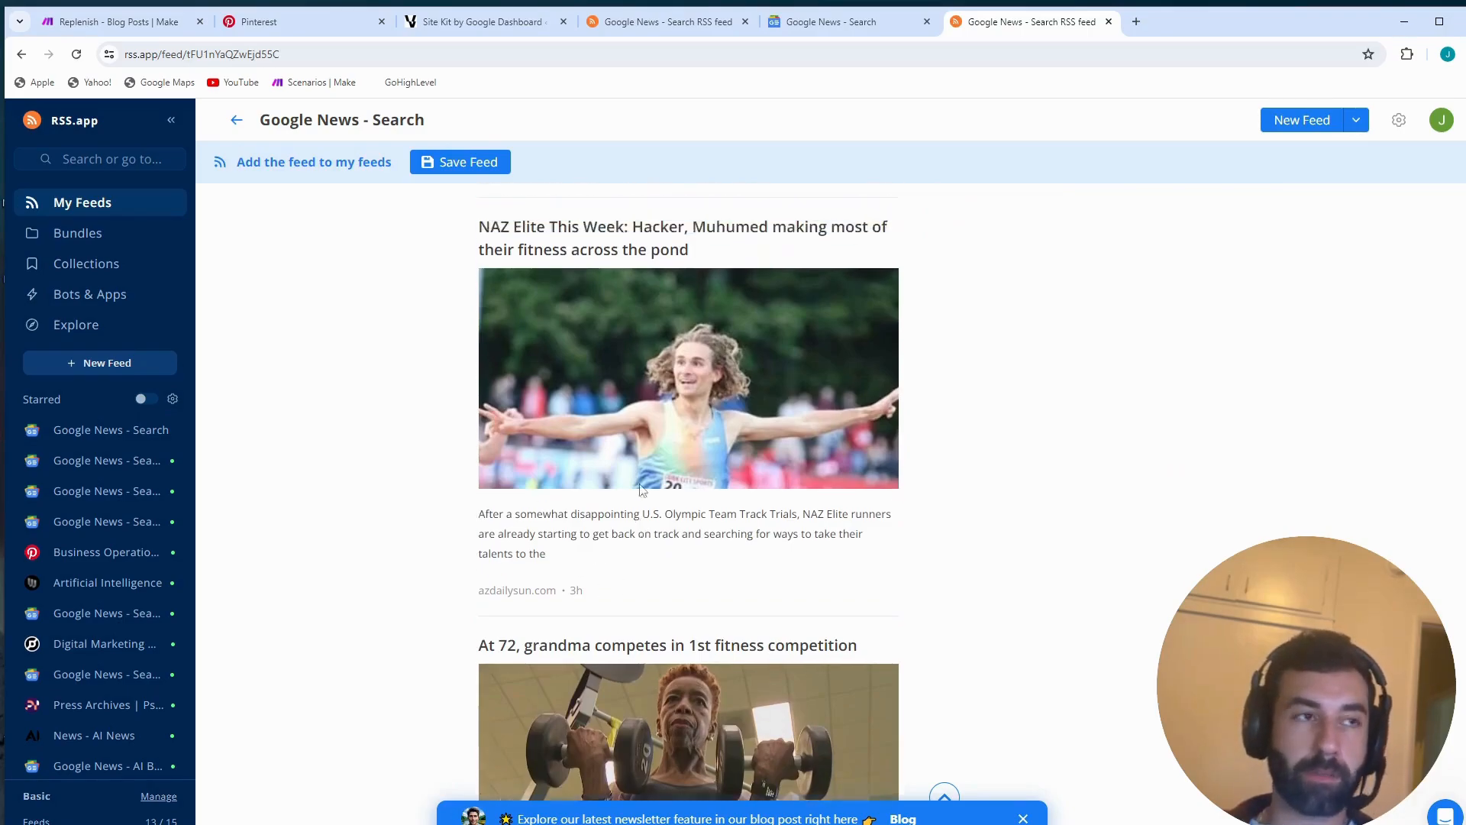
{"action": "left_click_drag", "start_coordinate": [575, 504], "coordinate": [568, 503]}
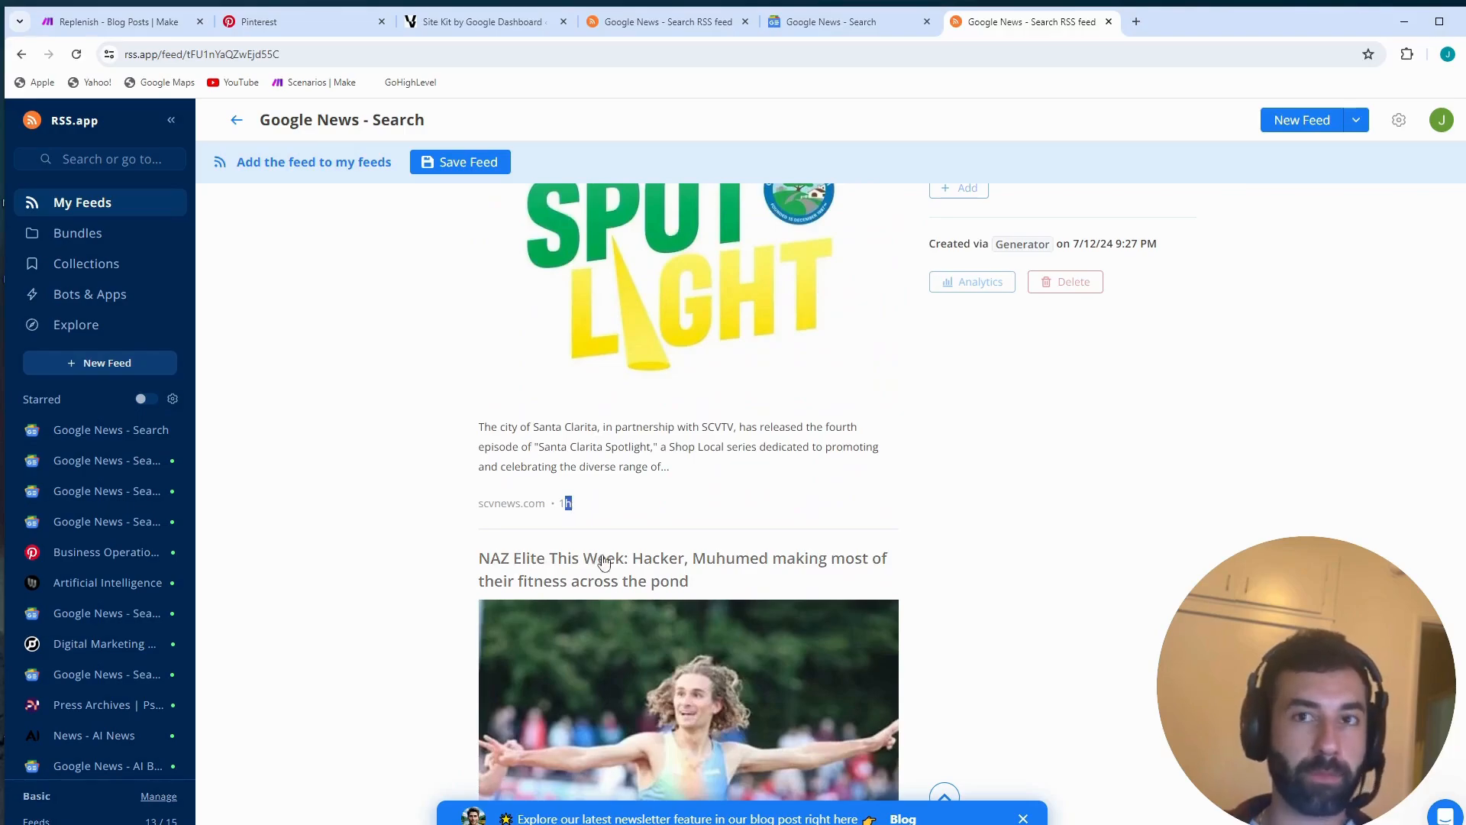
{"action": "scroll", "coordinate": [599, 563], "scroll_direction": "down", "scroll_amount": 8}
{"action": "scroll", "coordinate": [581, 462], "scroll_direction": "down", "scroll_amount": 5}
{"action": "double_click", "coordinate": [592, 493]}
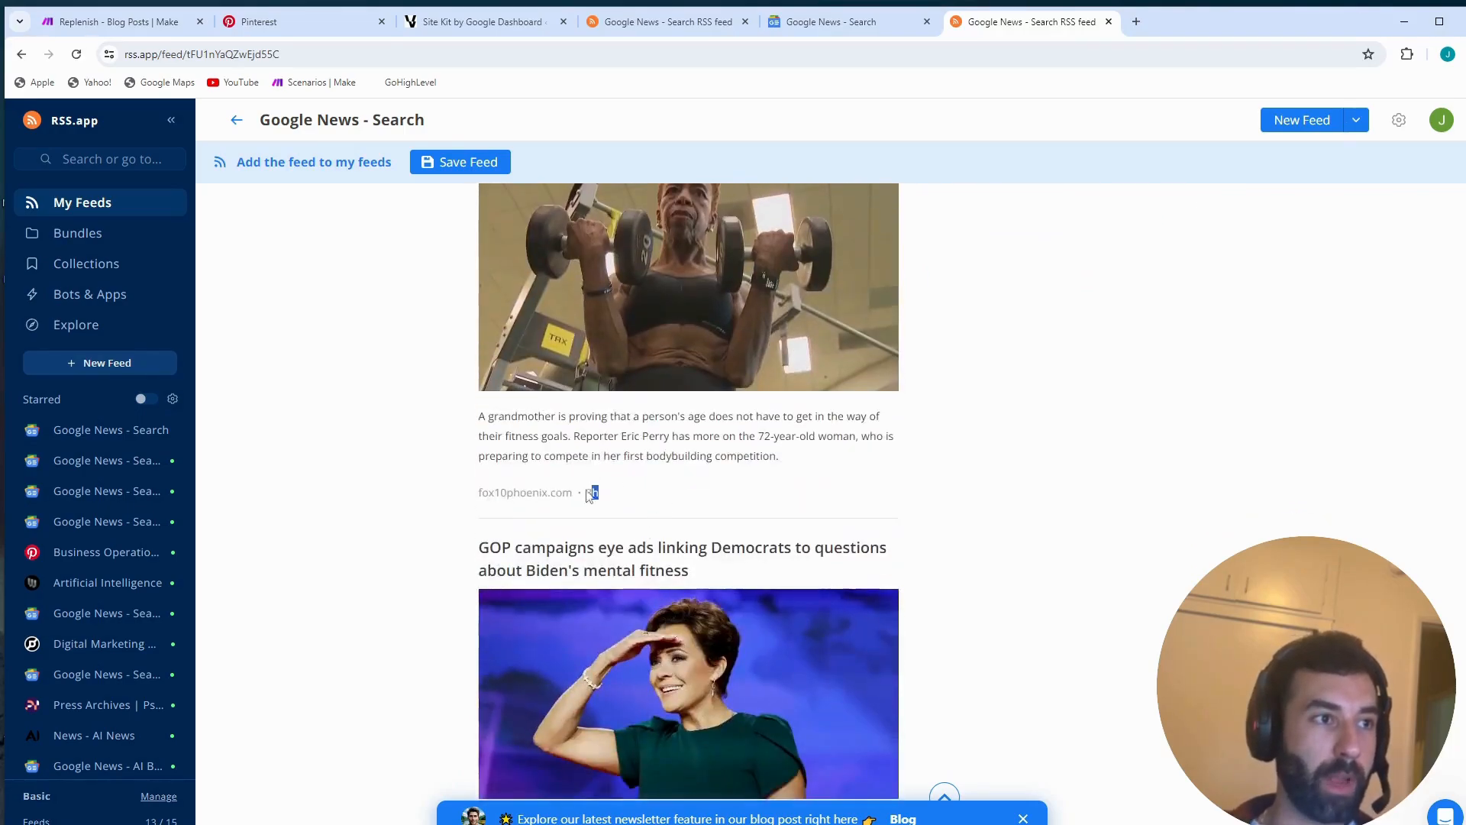
{"action": "scroll", "coordinate": [595, 496], "scroll_direction": "down", "scroll_amount": 4}
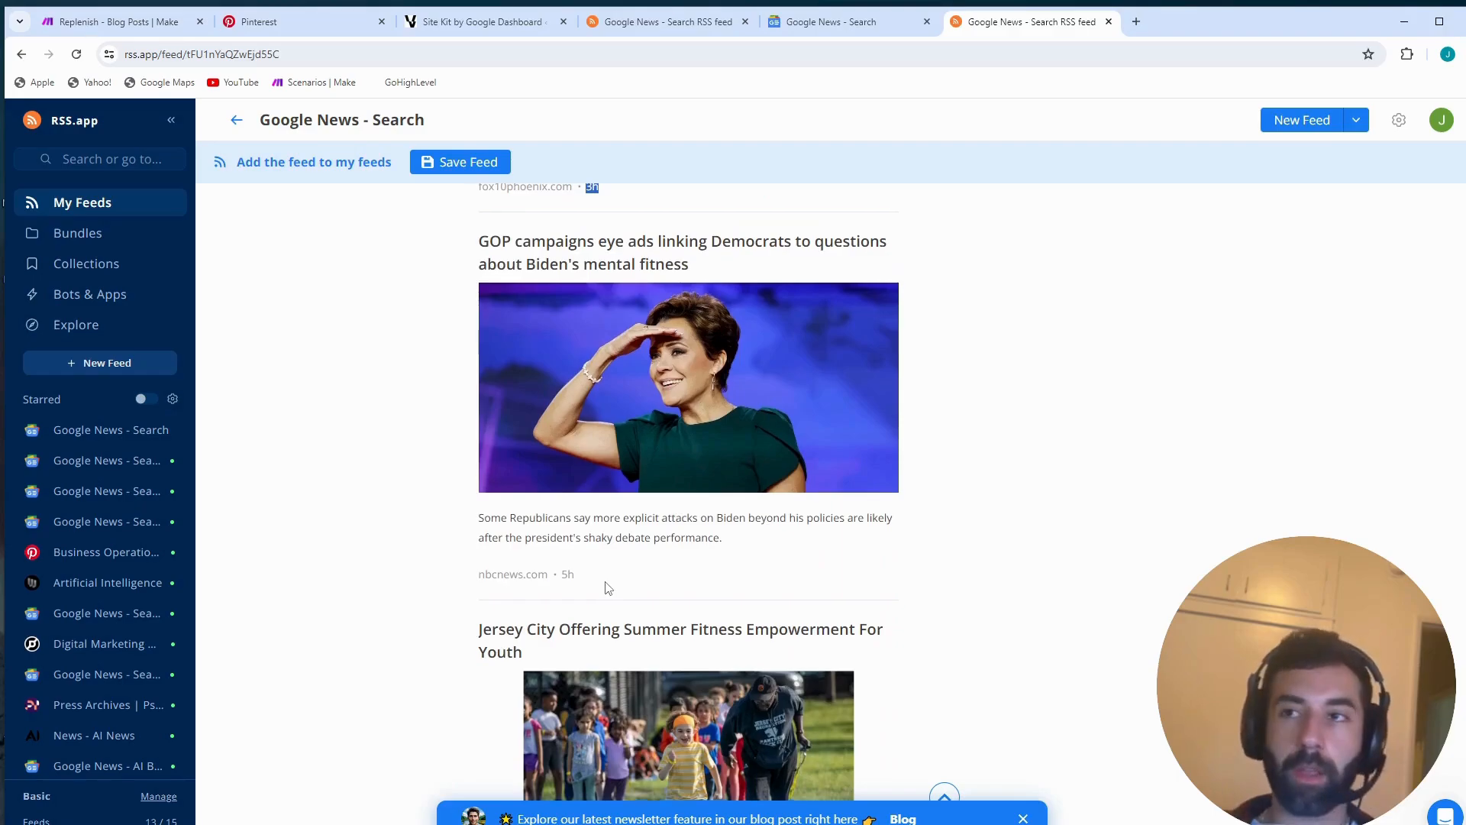
{"action": "scroll", "coordinate": [611, 589], "scroll_direction": "down", "scroll_amount": 6}
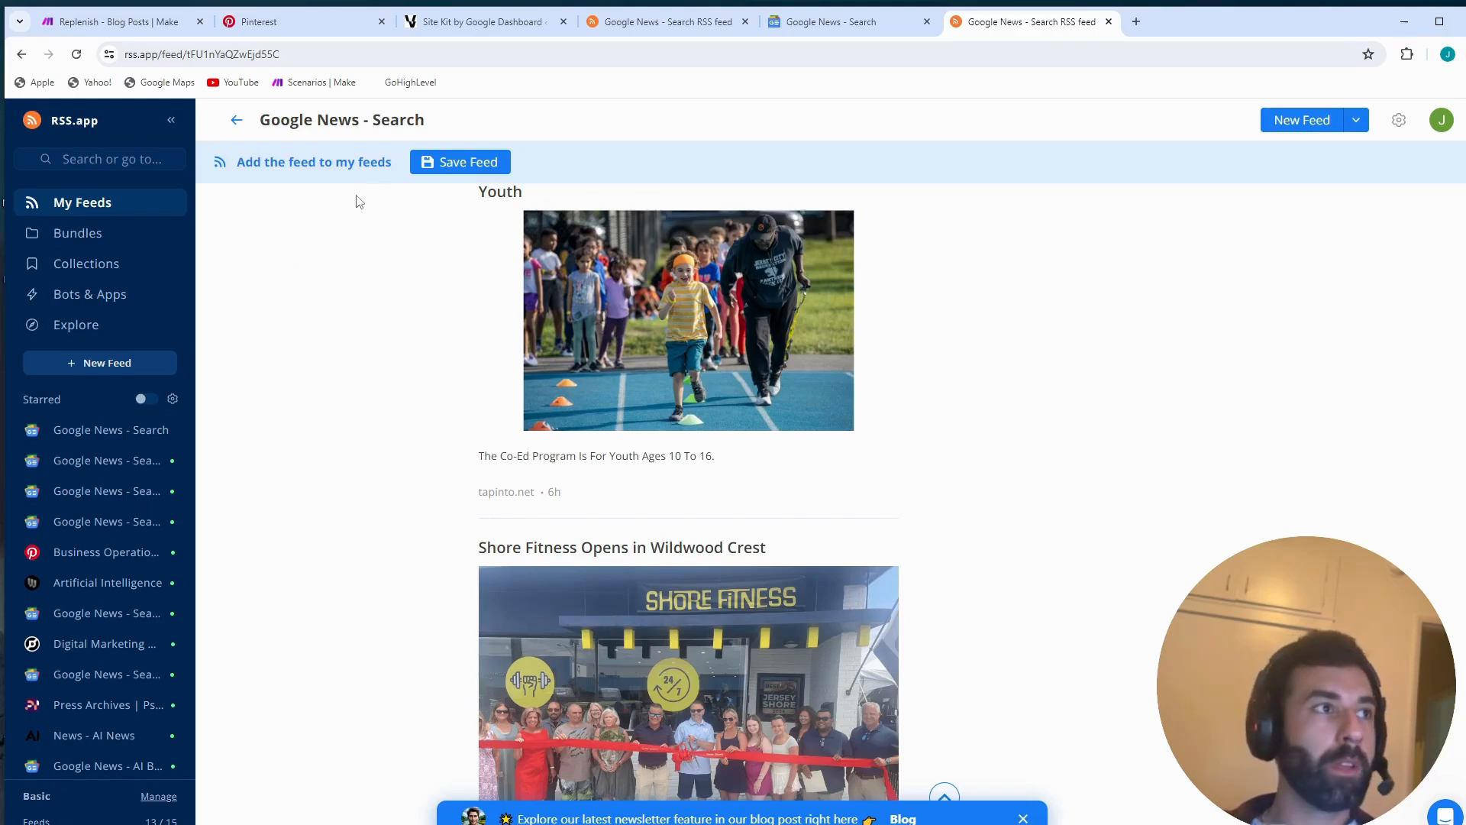
- Return to the Make scenario, review the RSS module's feed URL and maximum number of returned items, and close its settings
{"action": "left_click", "coordinate": [133, 22]}
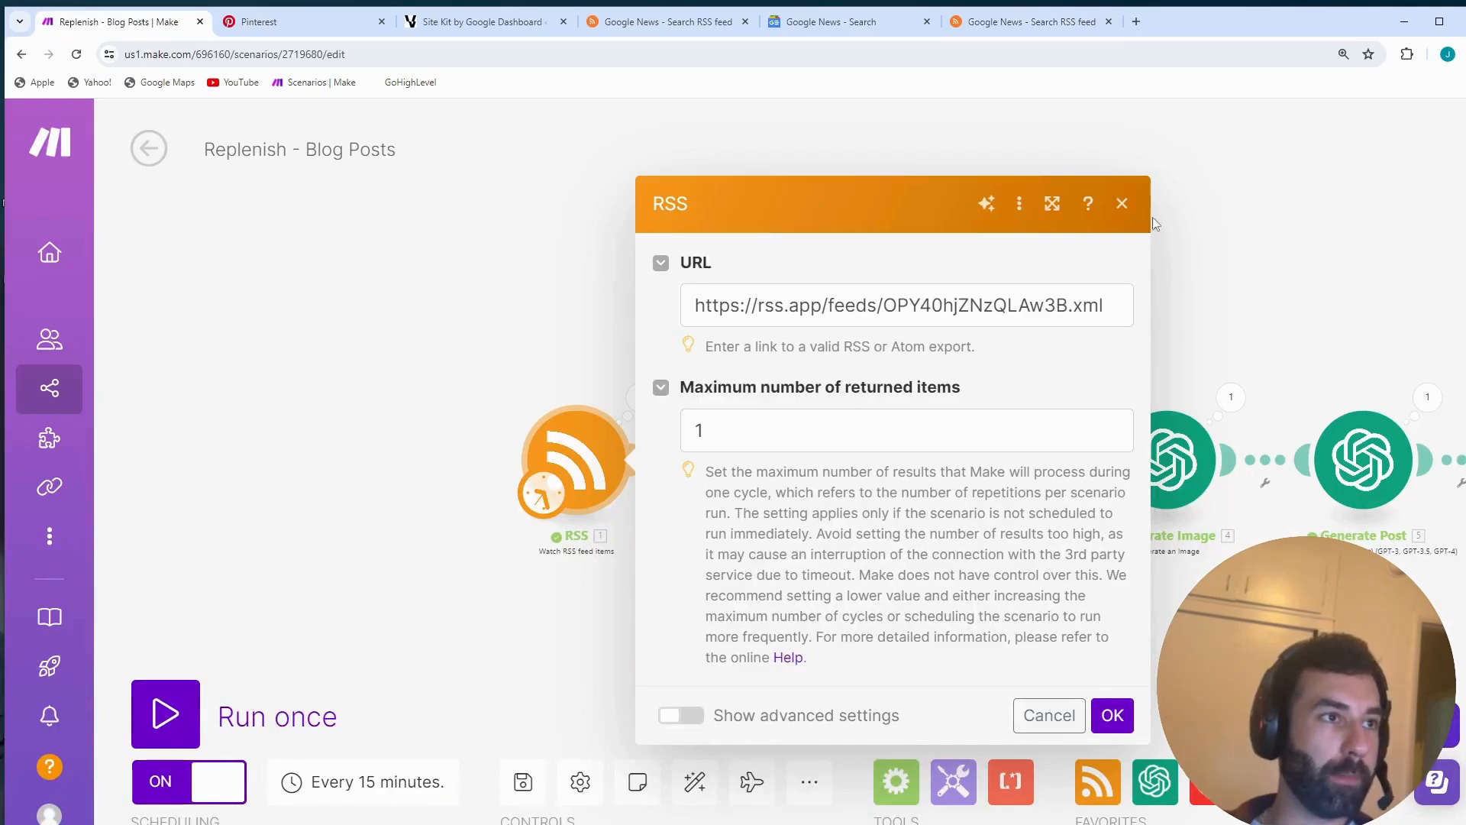
{"action": "left_click", "coordinate": [1122, 204]}
{"action": "scroll", "coordinate": [568, 441], "scroll_direction": "up", "scroll_amount": 3}
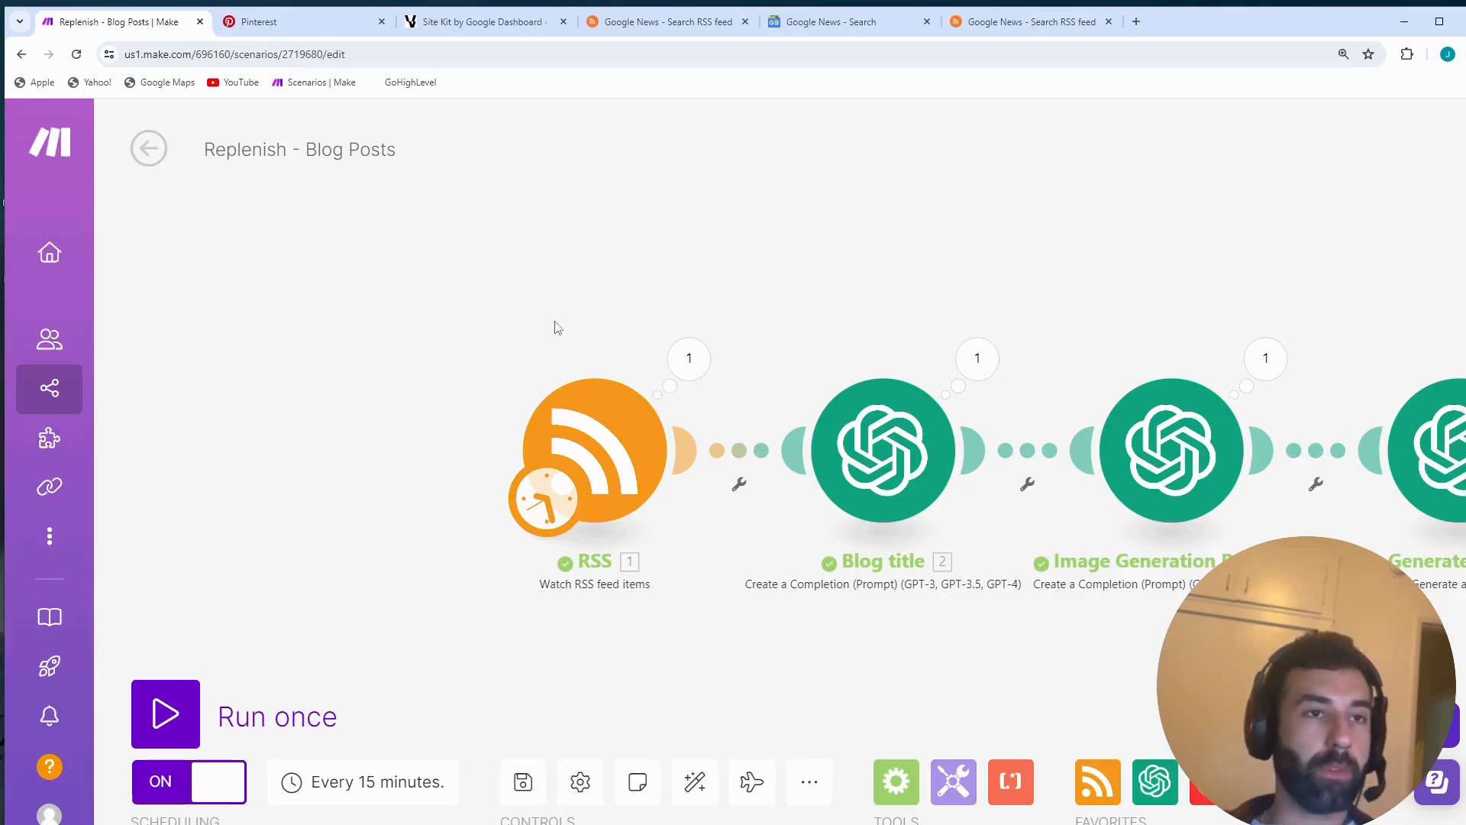
{"action": "left_click", "coordinate": [600, 424]}
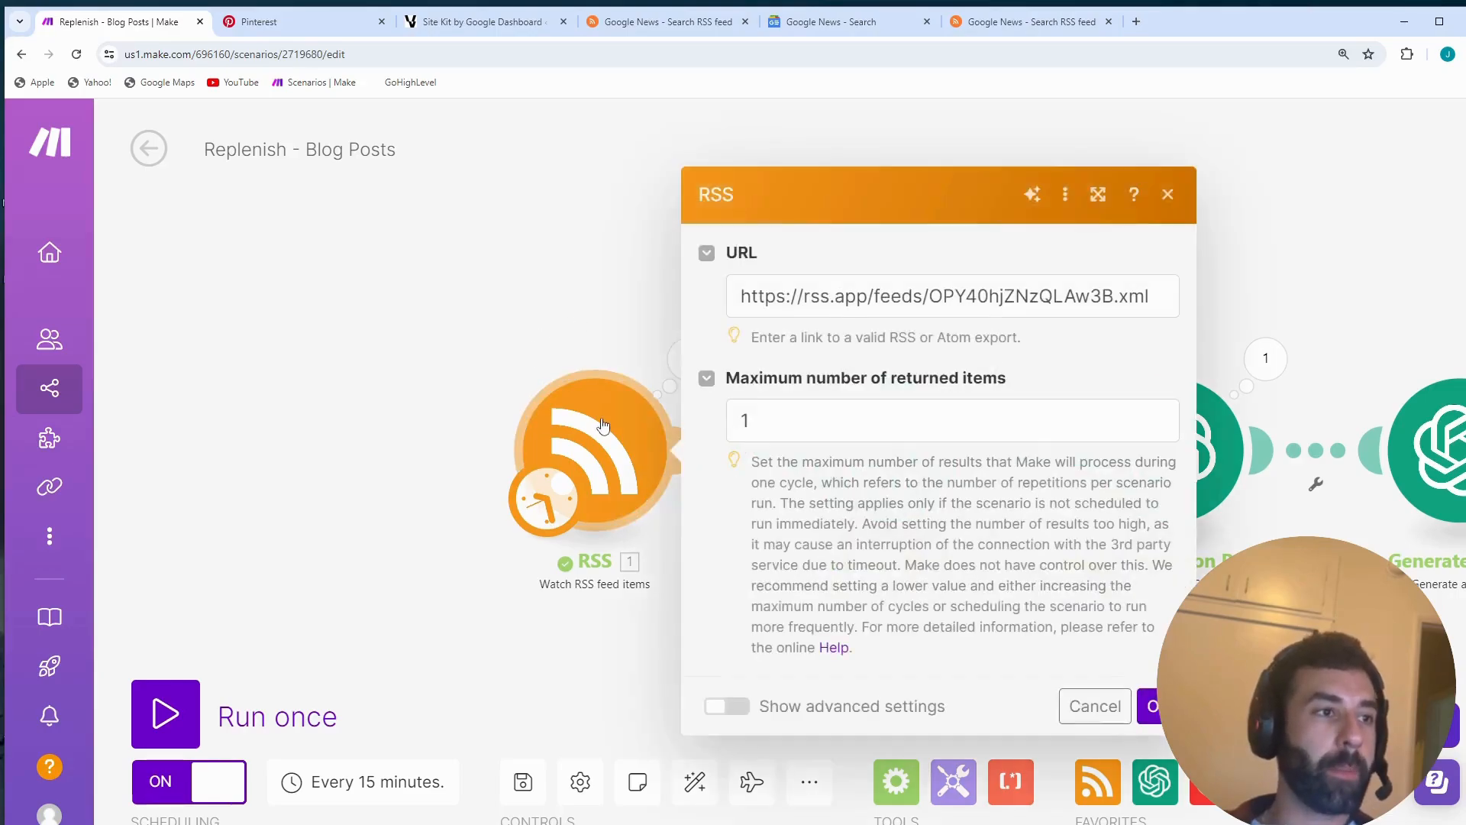
{"action": "left_click", "coordinate": [1167, 197]}
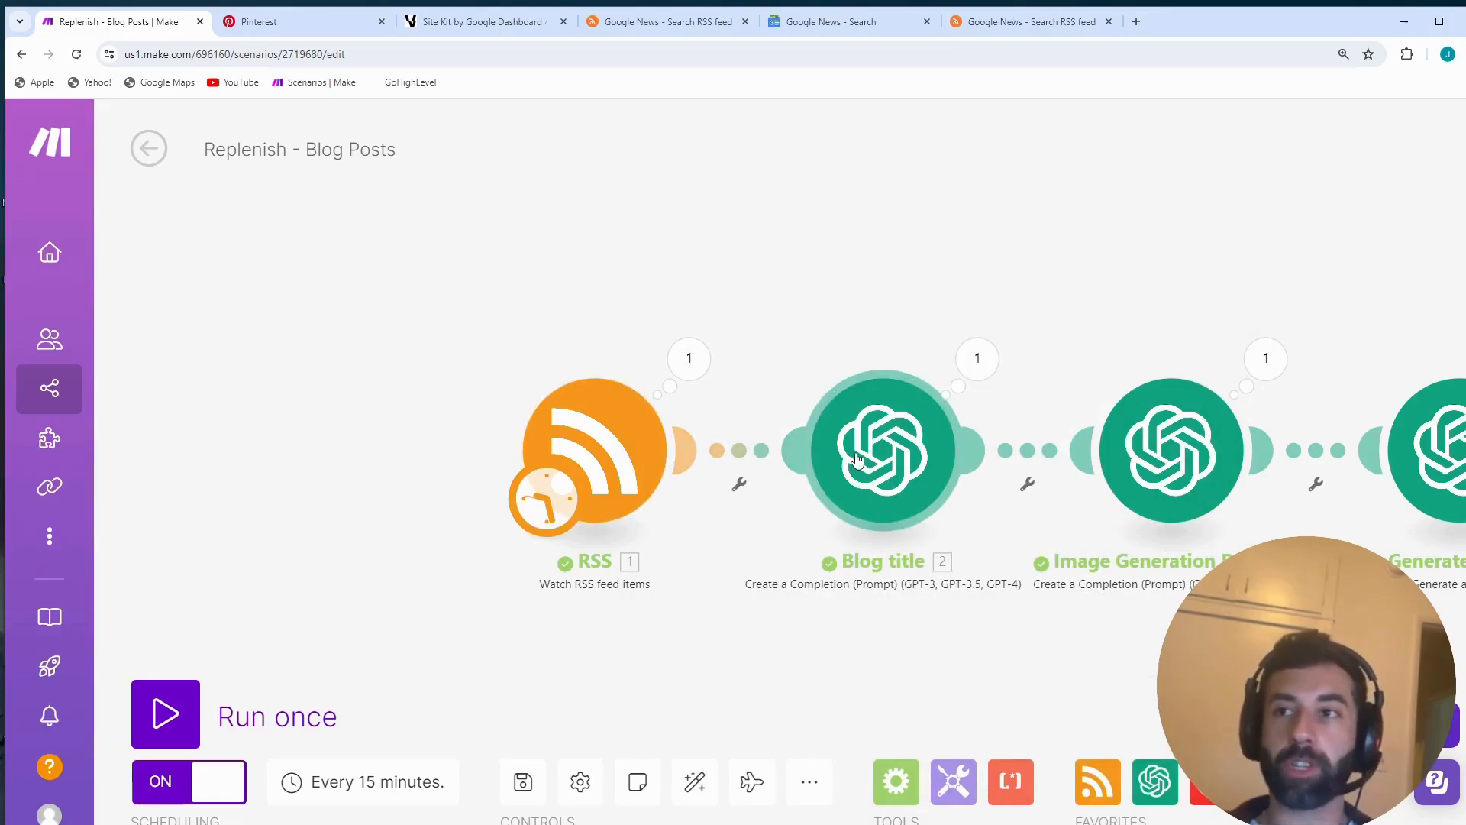
- Examine the scenario's chain of OpenAI modules from the blog title to the Pinterest alt text and the router
{"action": "right_click", "coordinate": [933, 495]}
{"action": "left_click_drag", "start_coordinate": [1041, 330], "coordinate": [627, 340]}
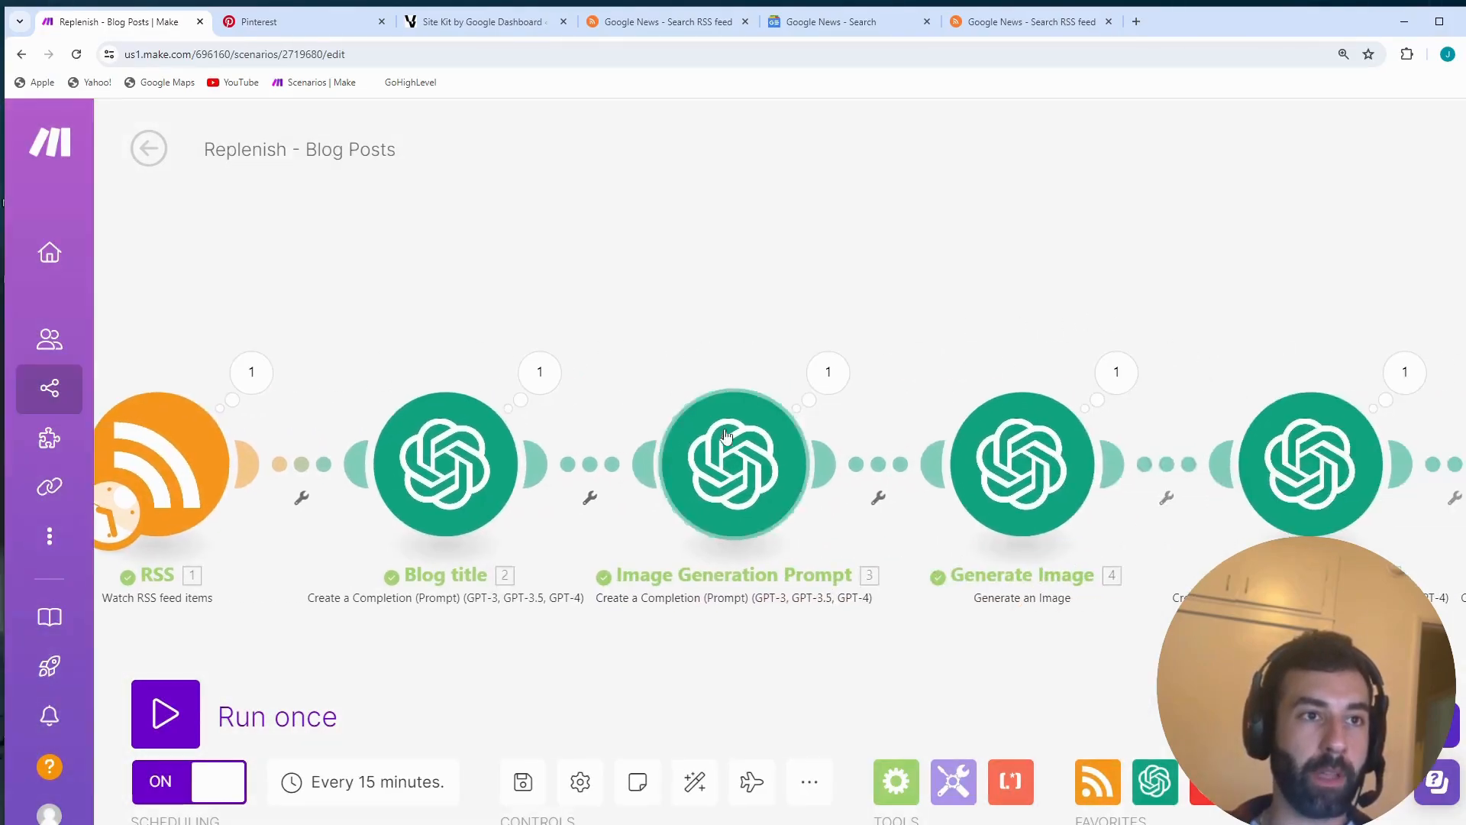
{"action": "scroll", "coordinate": [726, 436], "scroll_direction": "down", "scroll_amount": 3}
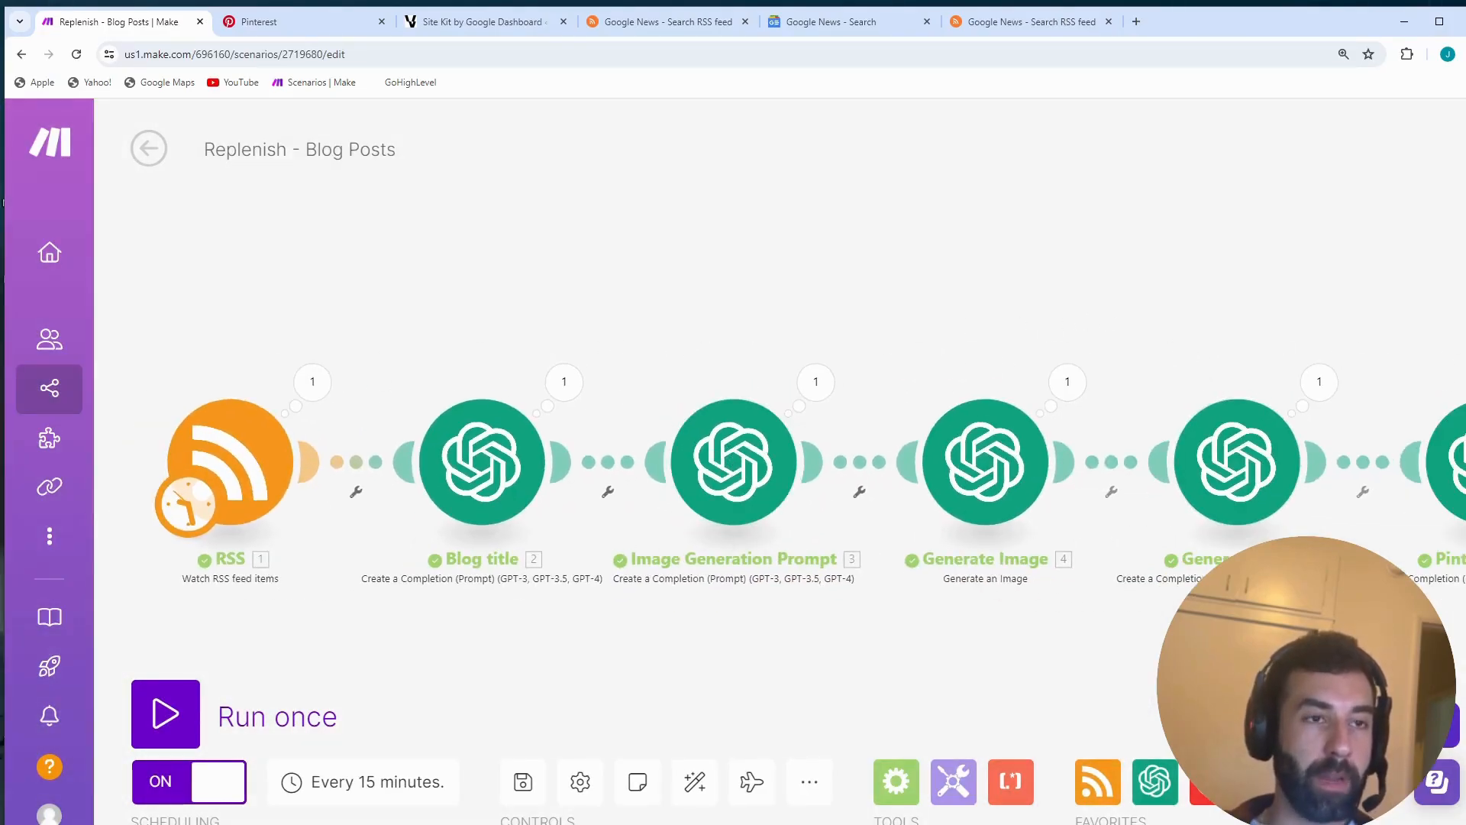
{"action": "left_click_drag", "start_coordinate": [1166, 617], "coordinate": [278, 617]}
{"action": "left_click_drag", "start_coordinate": [1289, 408], "coordinate": [831, 426]}
{"action": "left_click_drag", "start_coordinate": [548, 427], "coordinate": [970, 416]}
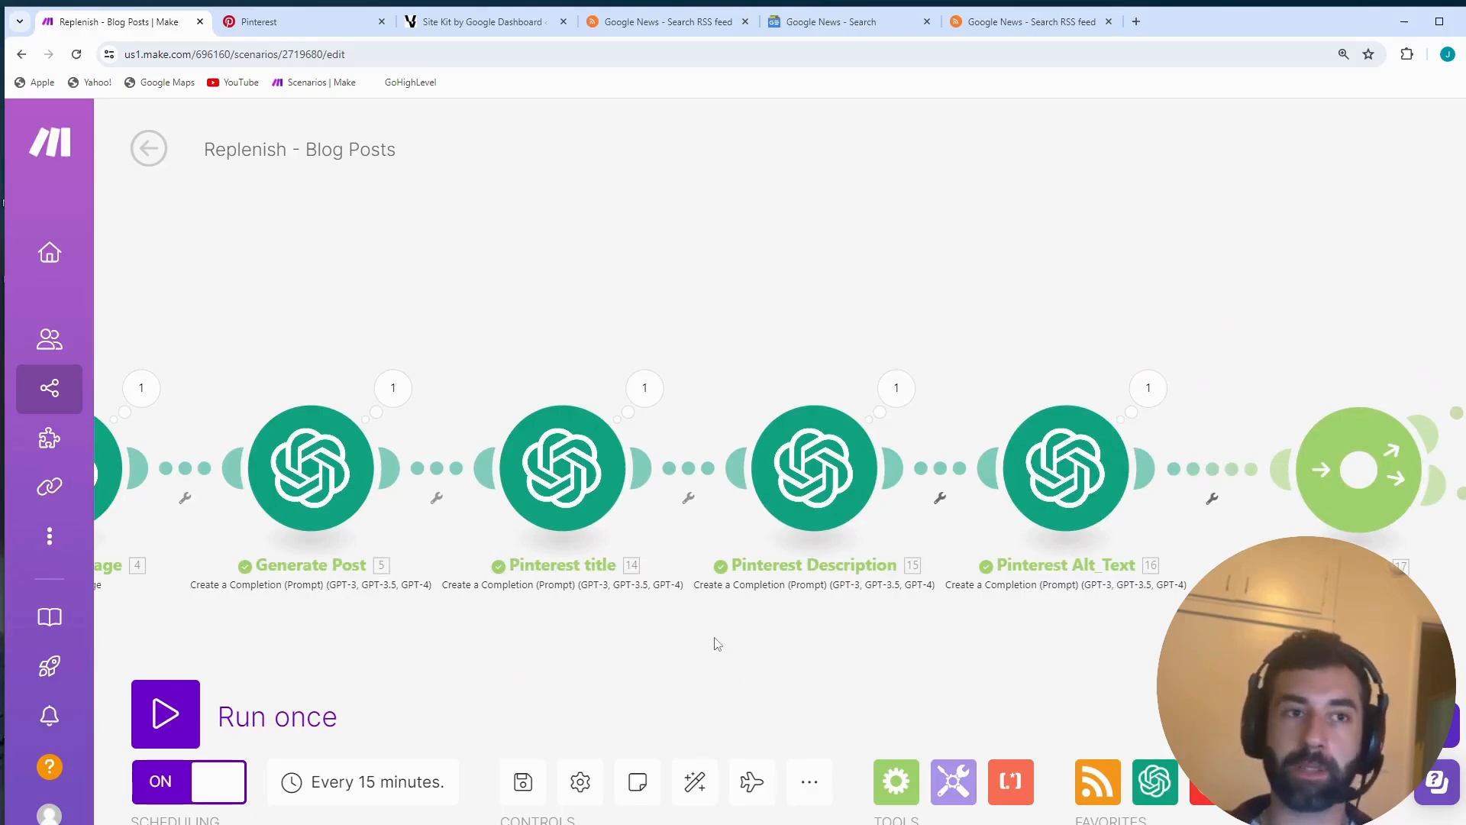
{"action": "left_click_drag", "start_coordinate": [715, 638], "coordinate": [1465, 604]}
{"action": "left_click_drag", "start_coordinate": [551, 615], "coordinate": [986, 688]}
{"action": "scroll", "coordinate": [894, 615], "scroll_direction": "up", "scroll_amount": 2}
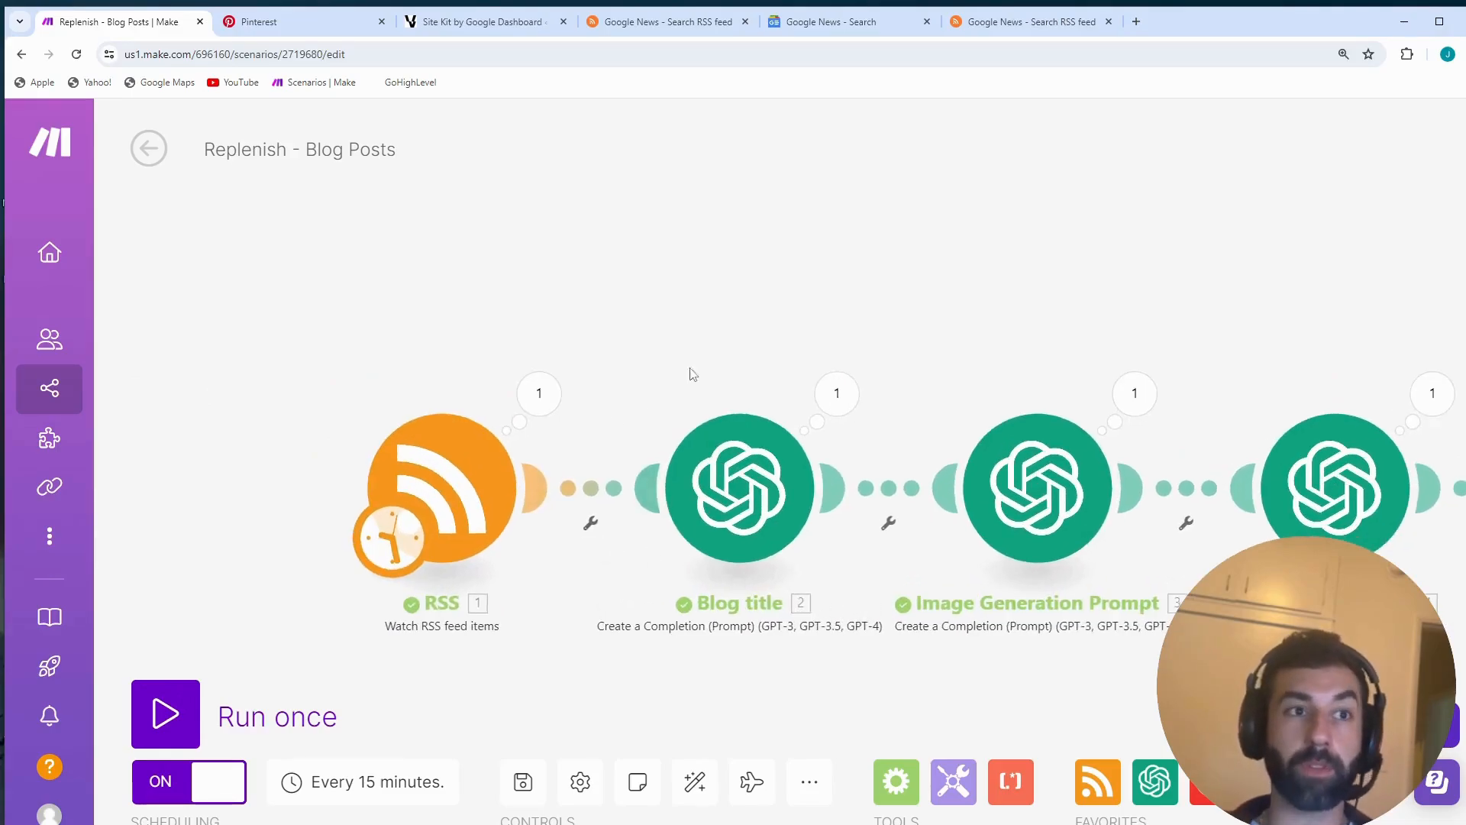
- Open the Blog title module's name for renaming and accept it as it is
{"action": "right_click", "coordinate": [757, 479]}
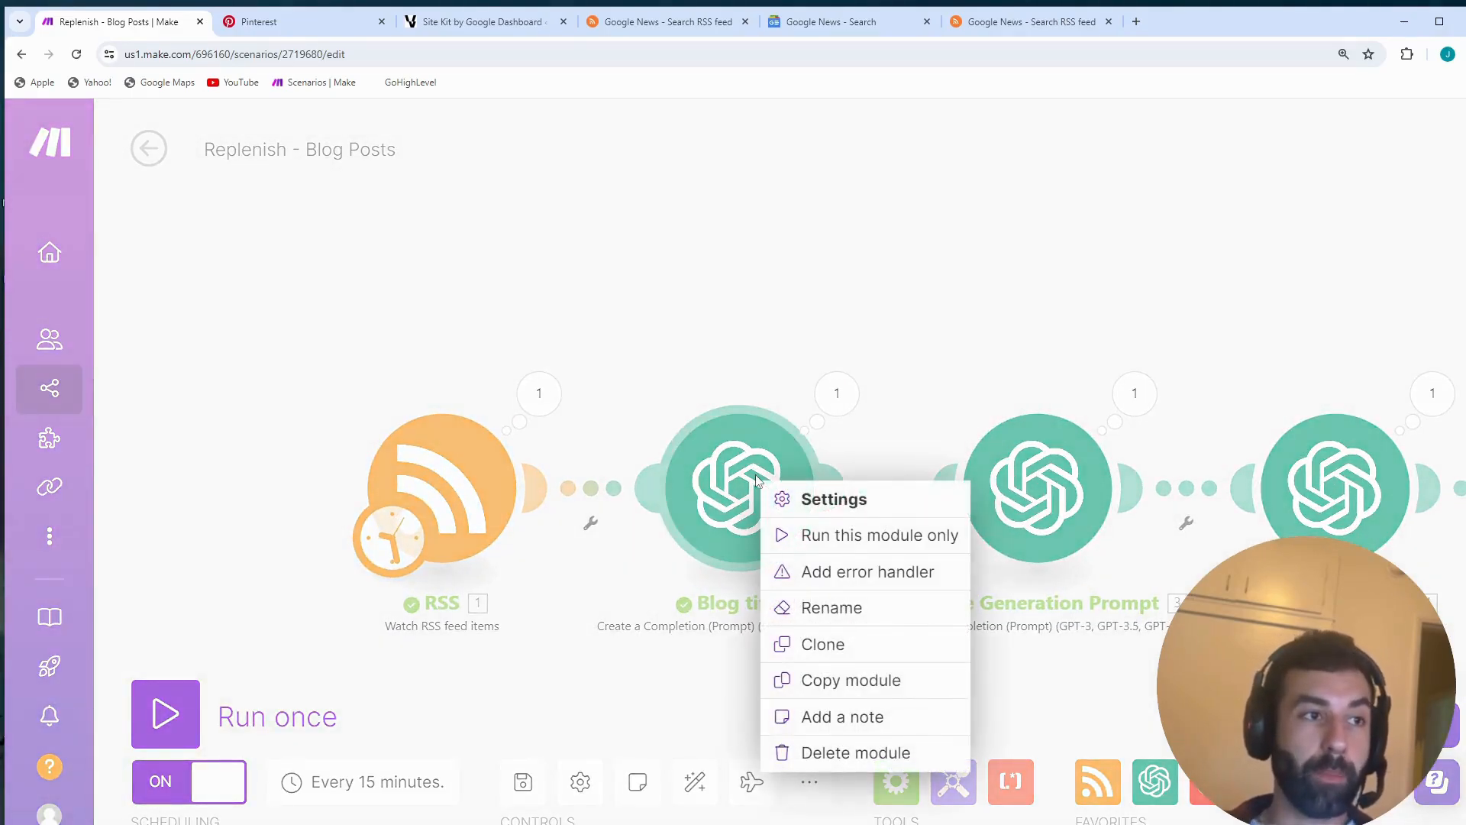
{"action": "left_click", "coordinate": [841, 615]}
{"action": "right_click", "coordinate": [779, 505]}
{"action": "left_click", "coordinate": [861, 620]}
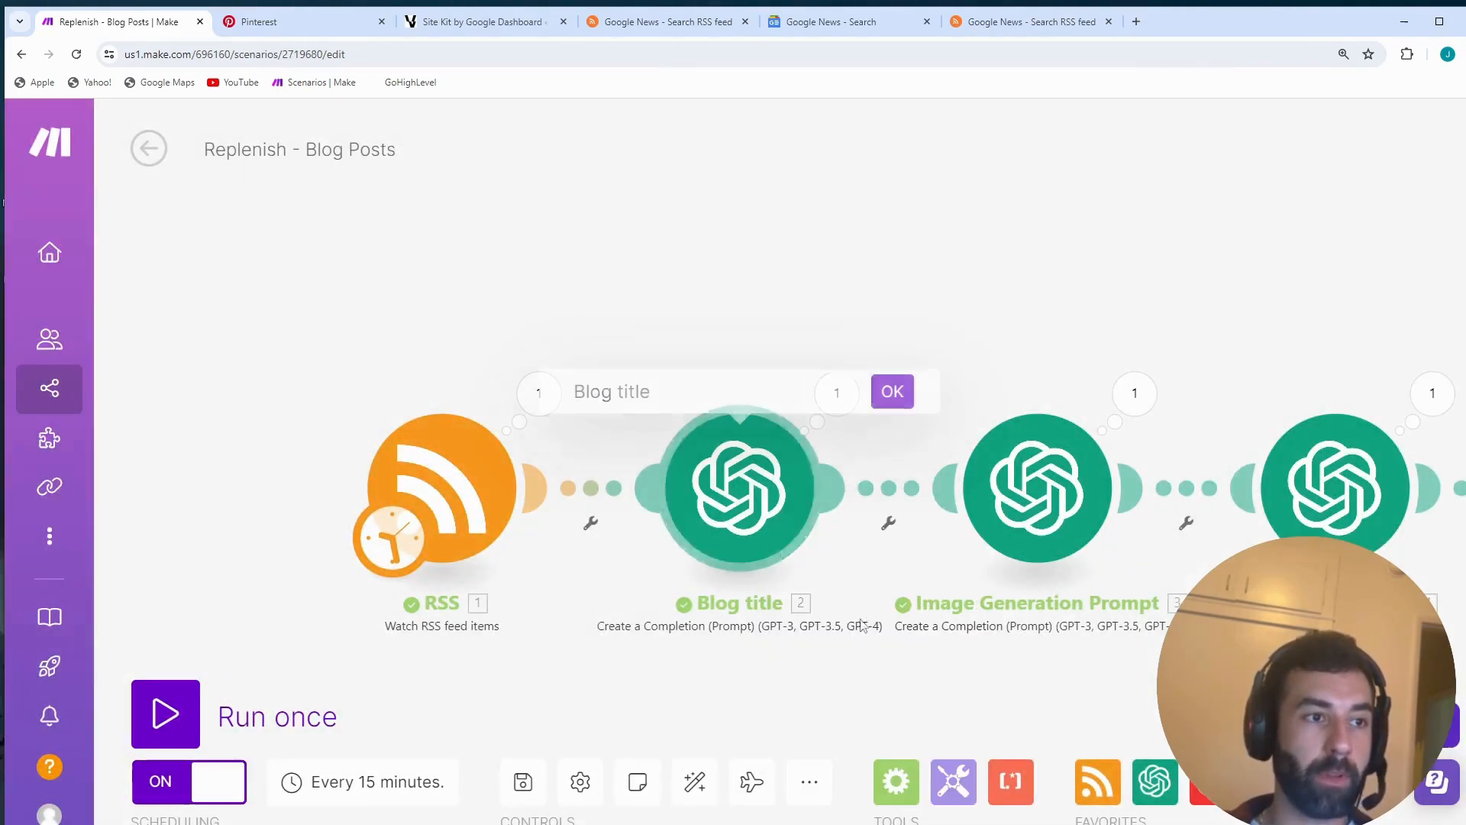
{"action": "left_click", "coordinate": [893, 391]}
- Review the whole module chain with its router branches, and open the settings of the Blog title OpenAI module
{"action": "scroll", "coordinate": [917, 420], "scroll_direction": "down", "scroll_amount": 5}
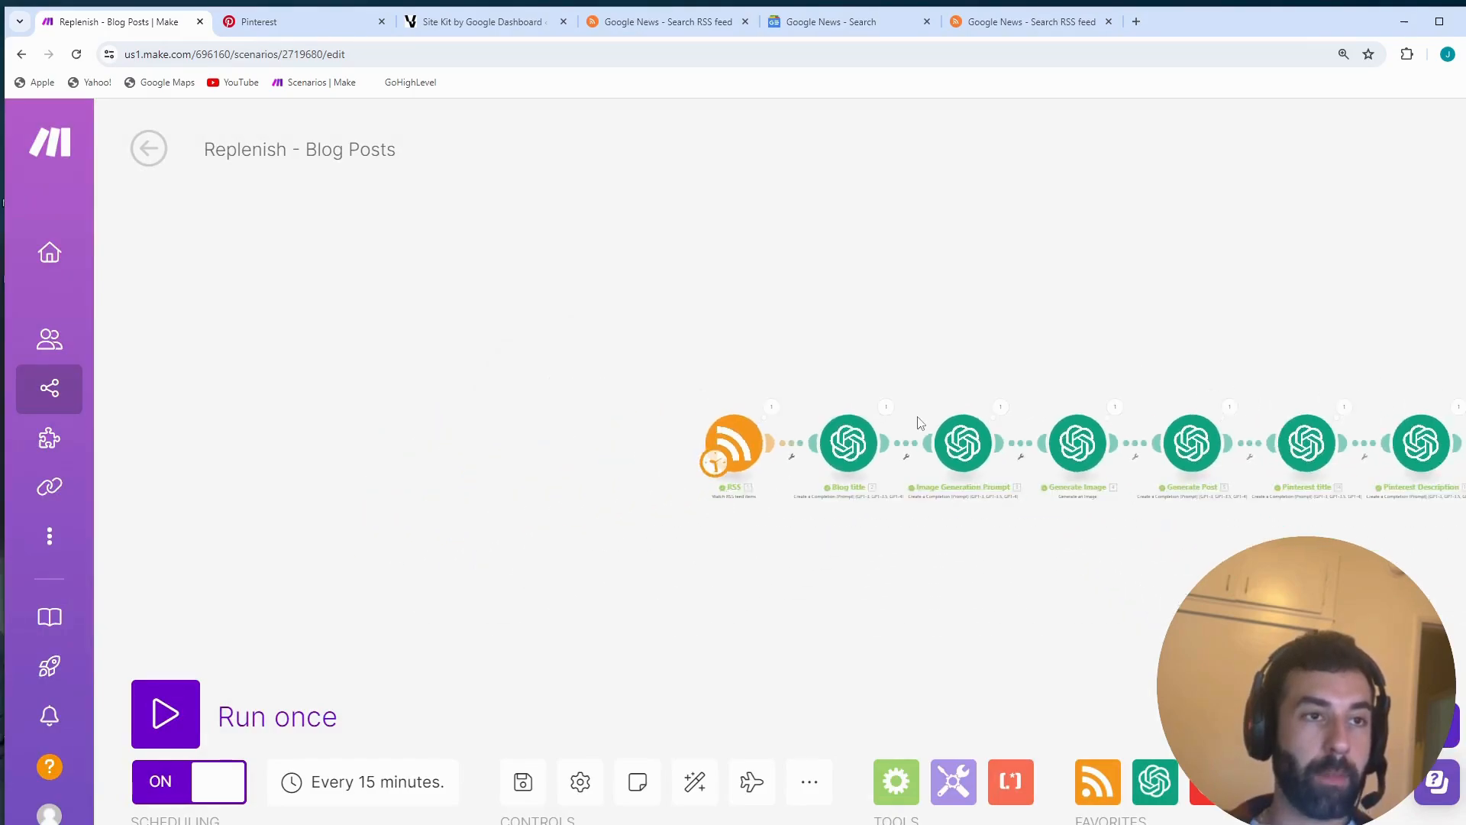
{"action": "left_click_drag", "start_coordinate": [1164, 536], "coordinate": [749, 603]}
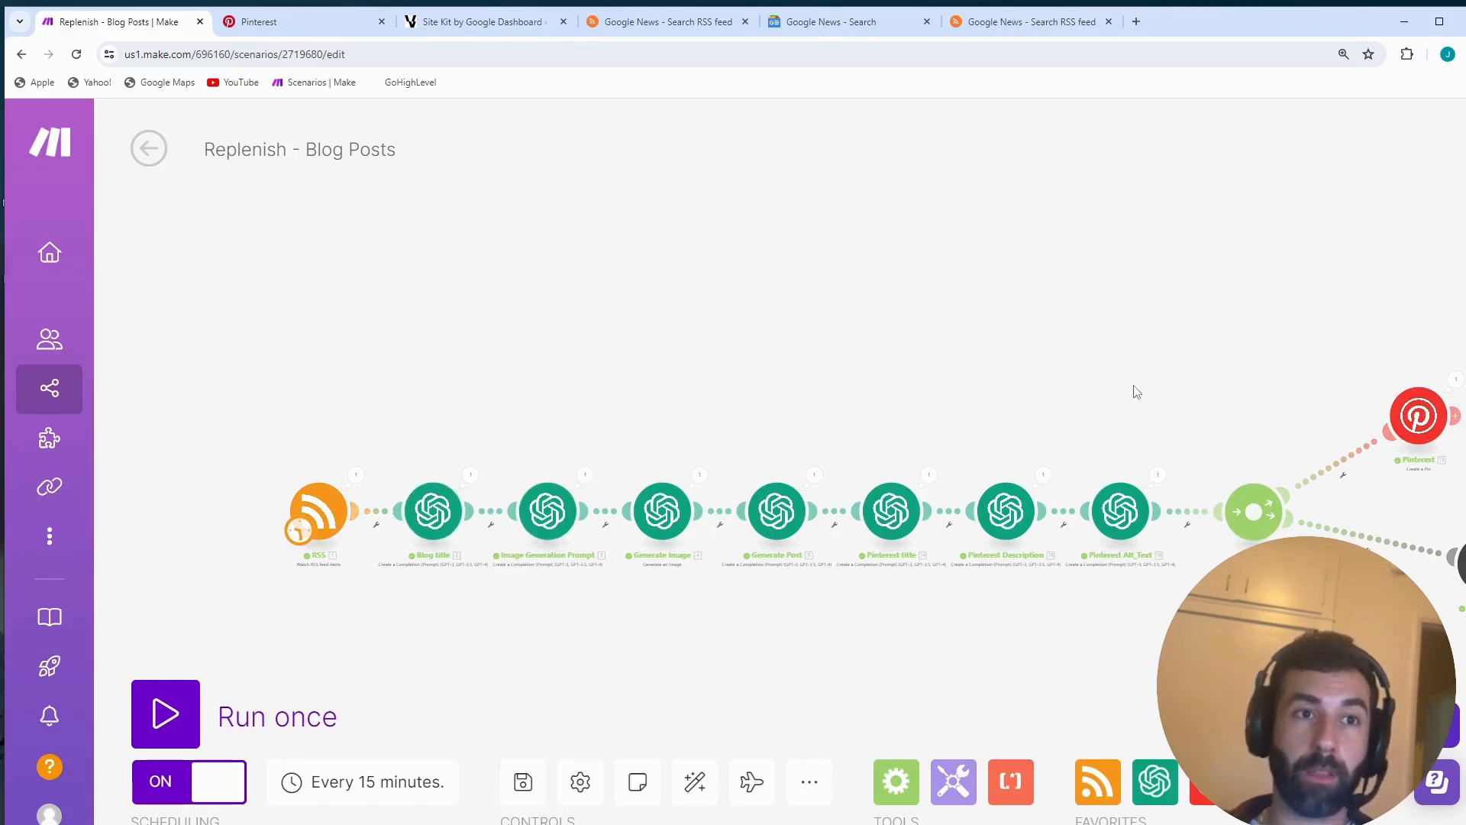
{"action": "left_click_drag", "start_coordinate": [1137, 392], "coordinate": [974, 381]}
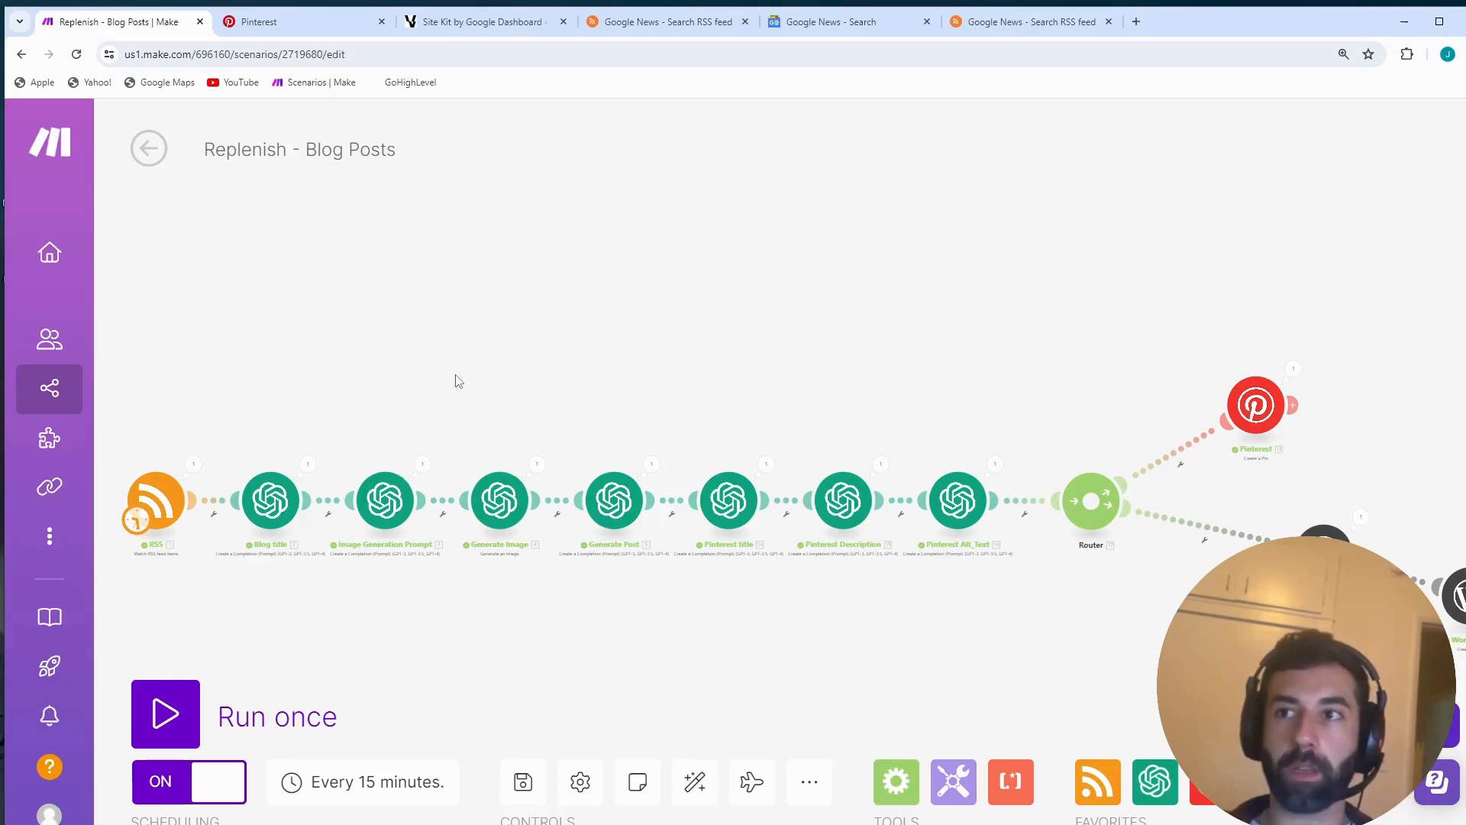
{"action": "left_click_drag", "start_coordinate": [458, 381], "coordinate": [867, 419]}
{"action": "left_click", "coordinate": [761, 509]}
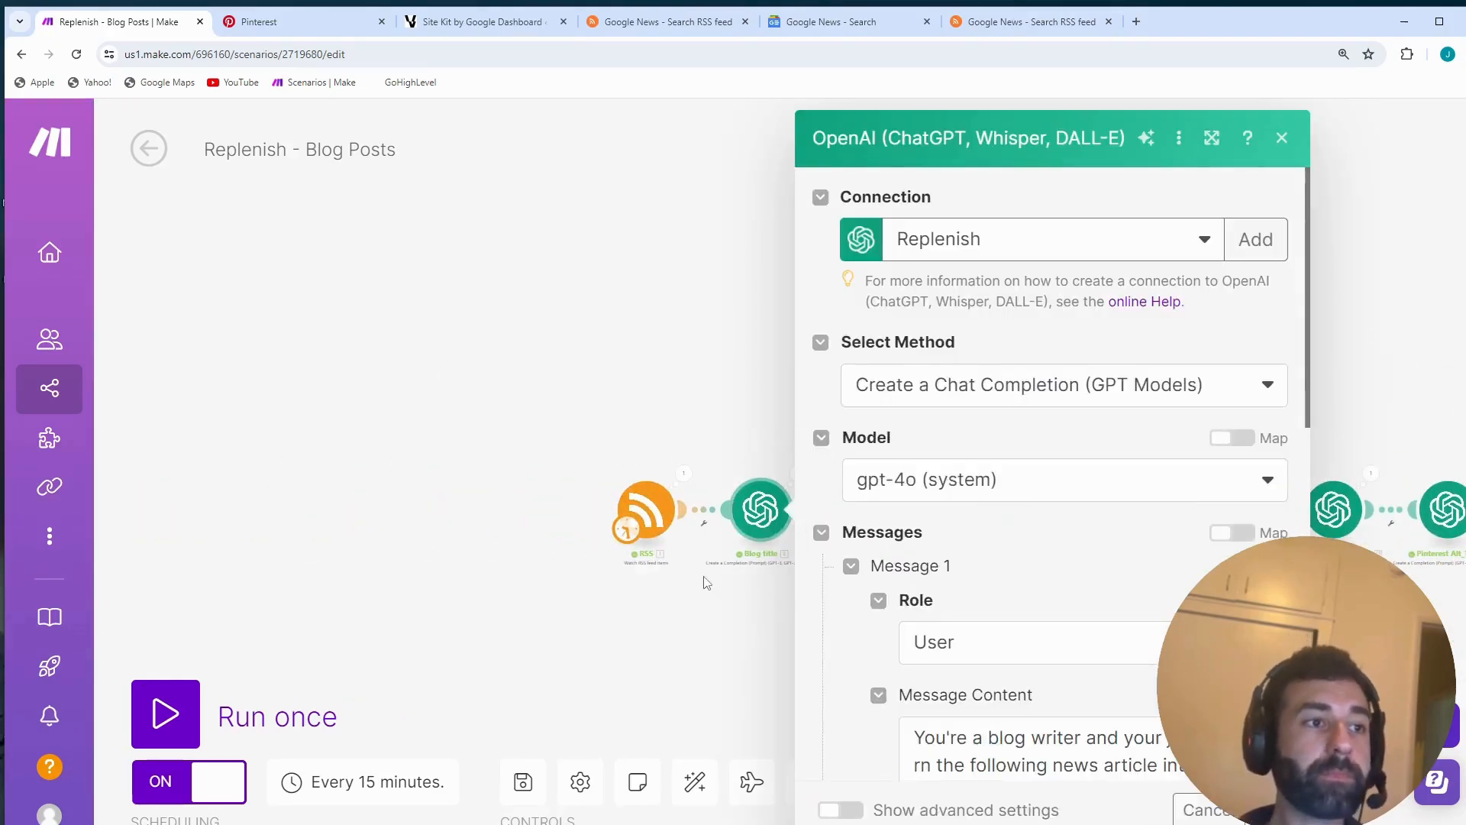
{"action": "scroll", "coordinate": [707, 583], "scroll_direction": "up", "scroll_amount": 5}
{"action": "left_click_drag", "start_coordinate": [759, 589], "coordinate": [615, 724]}
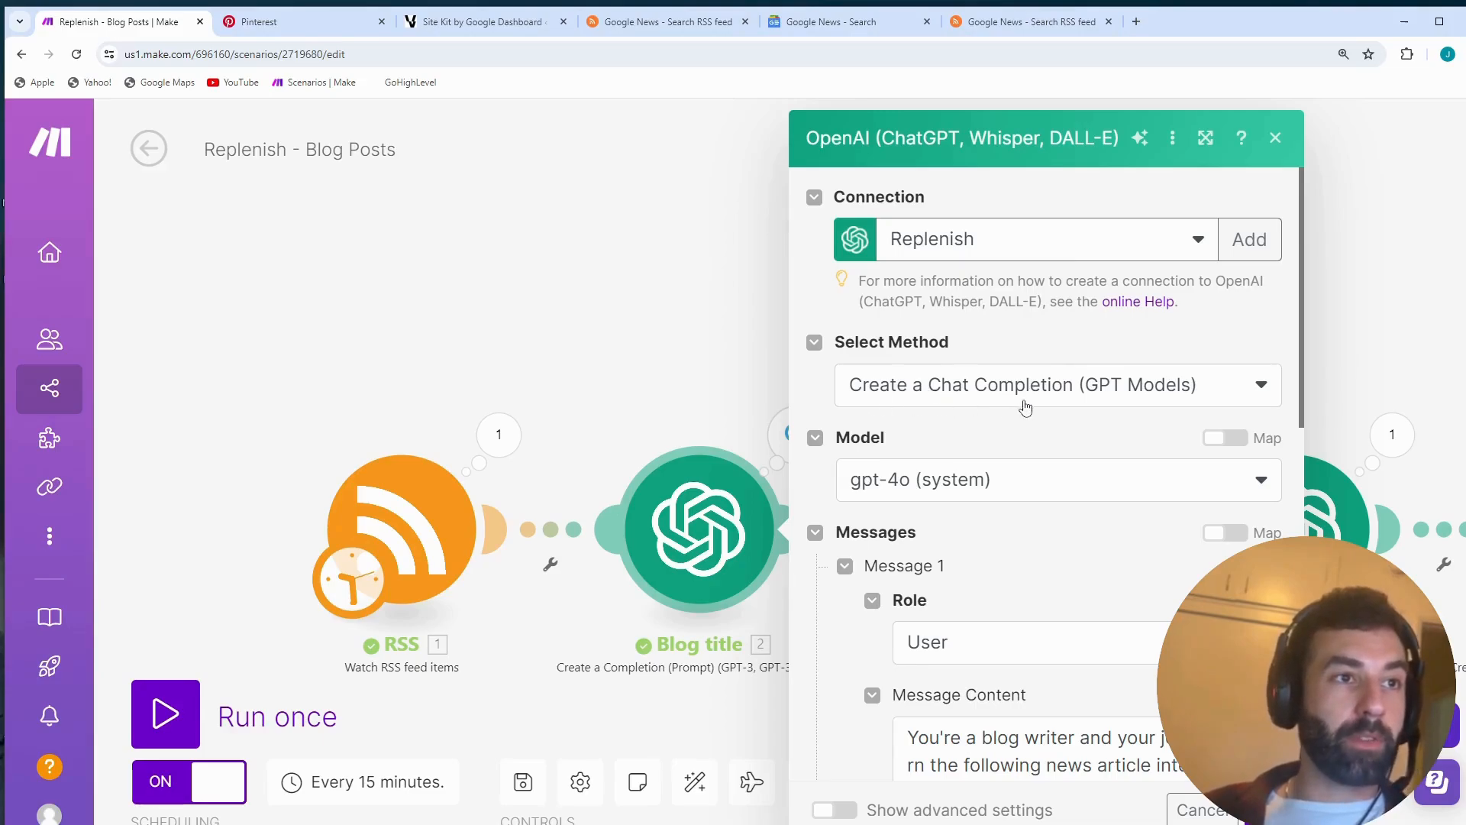
- Select gpt-4o (system) as the Blog title module's model and review the message role and content
{"action": "left_click", "coordinate": [957, 486]}
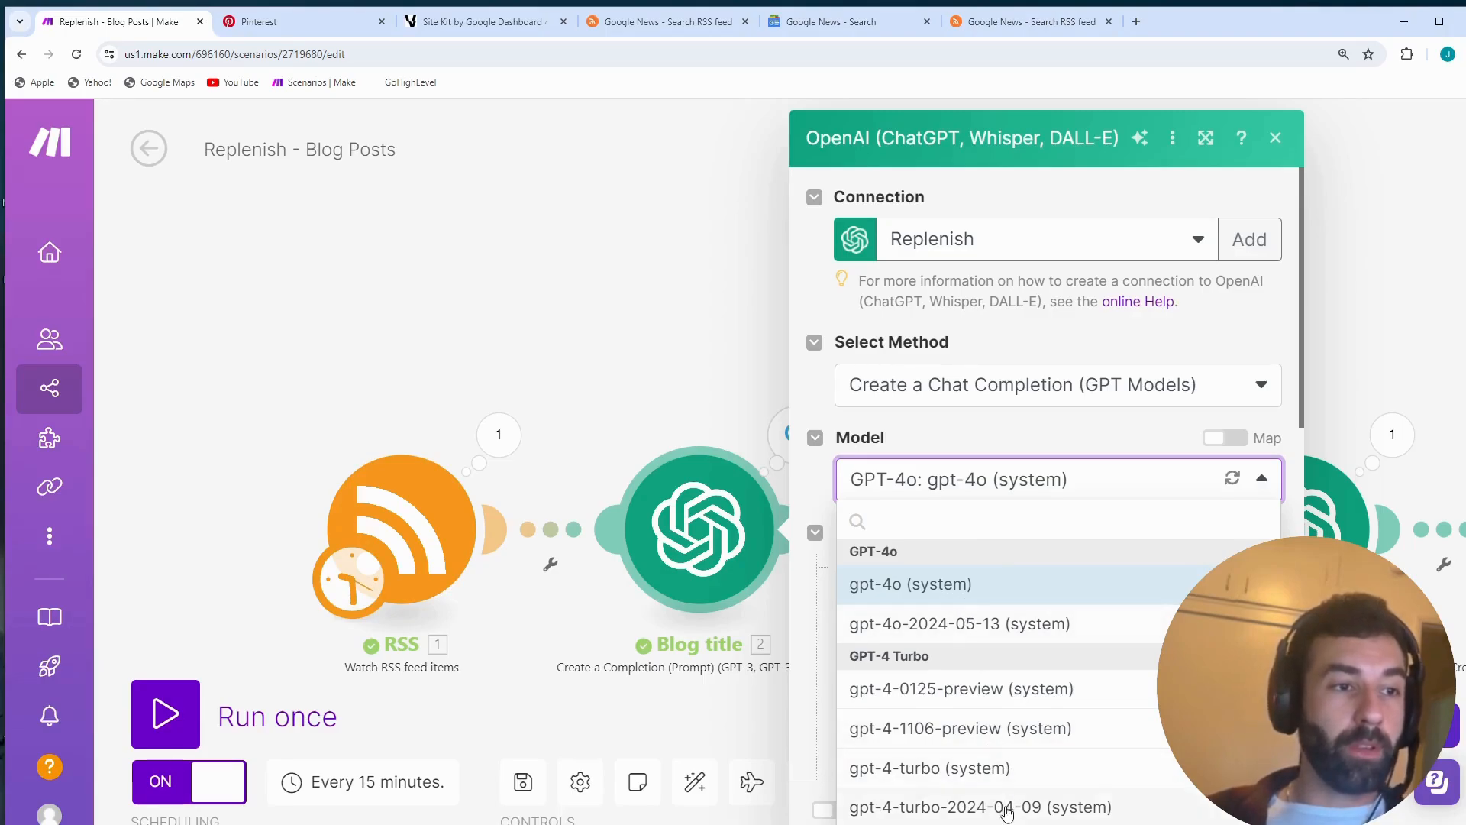
{"action": "left_click", "coordinate": [1007, 595]}
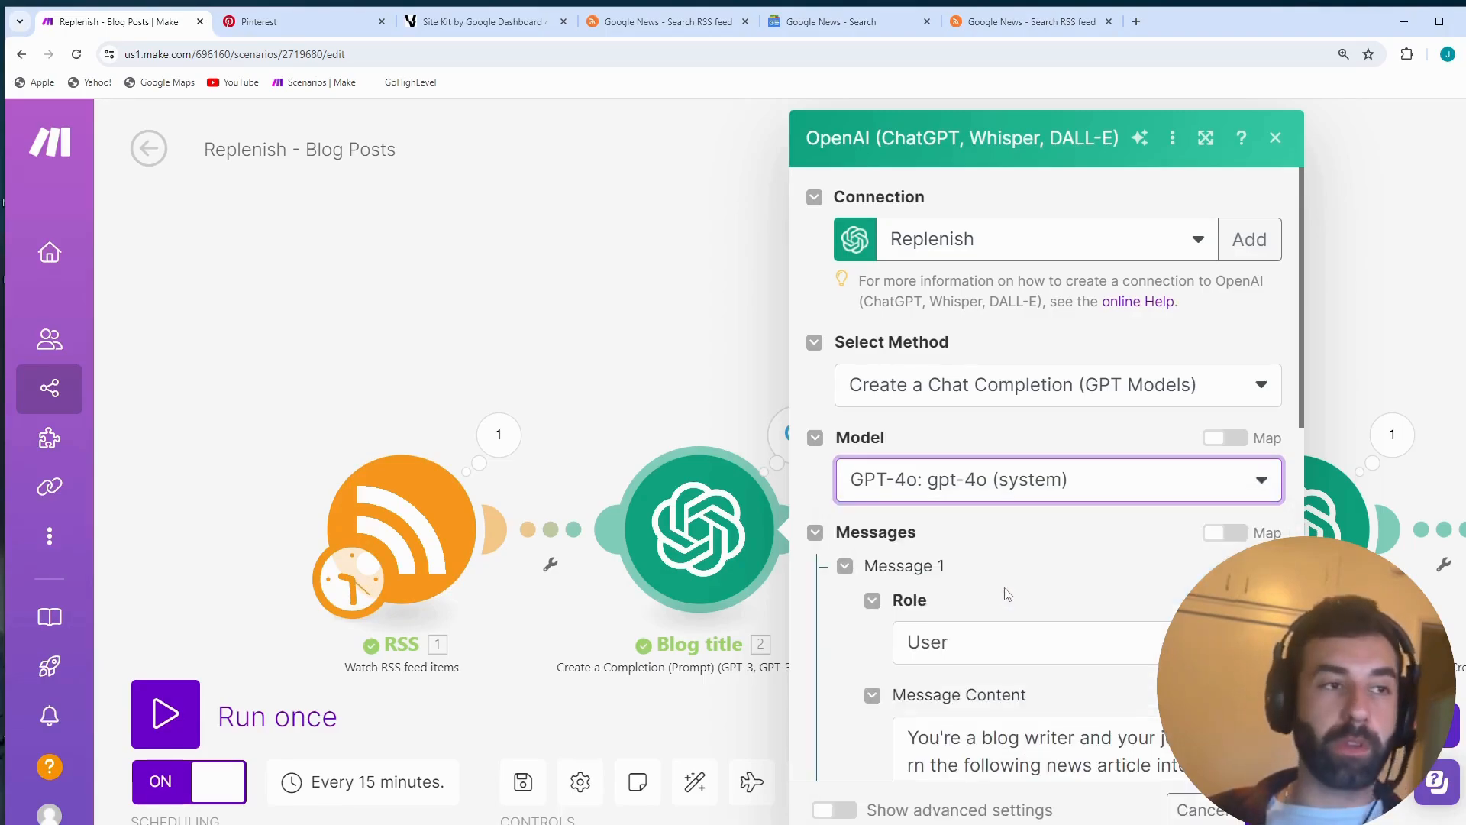
{"action": "scroll", "coordinate": [936, 497], "scroll_direction": "down", "scroll_amount": 2}
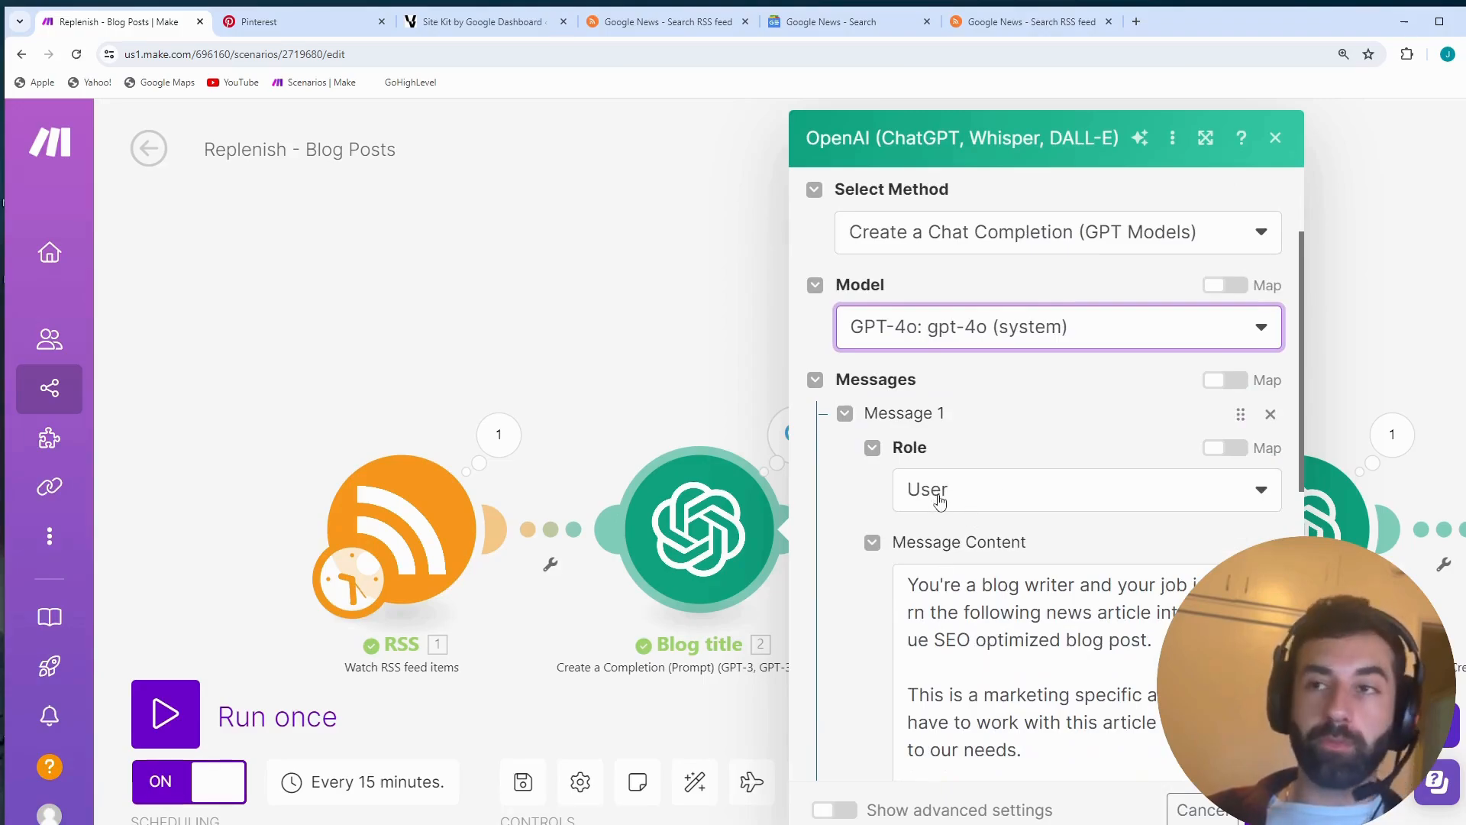
{"action": "scroll", "coordinate": [938, 500], "scroll_direction": "down", "scroll_amount": 2}
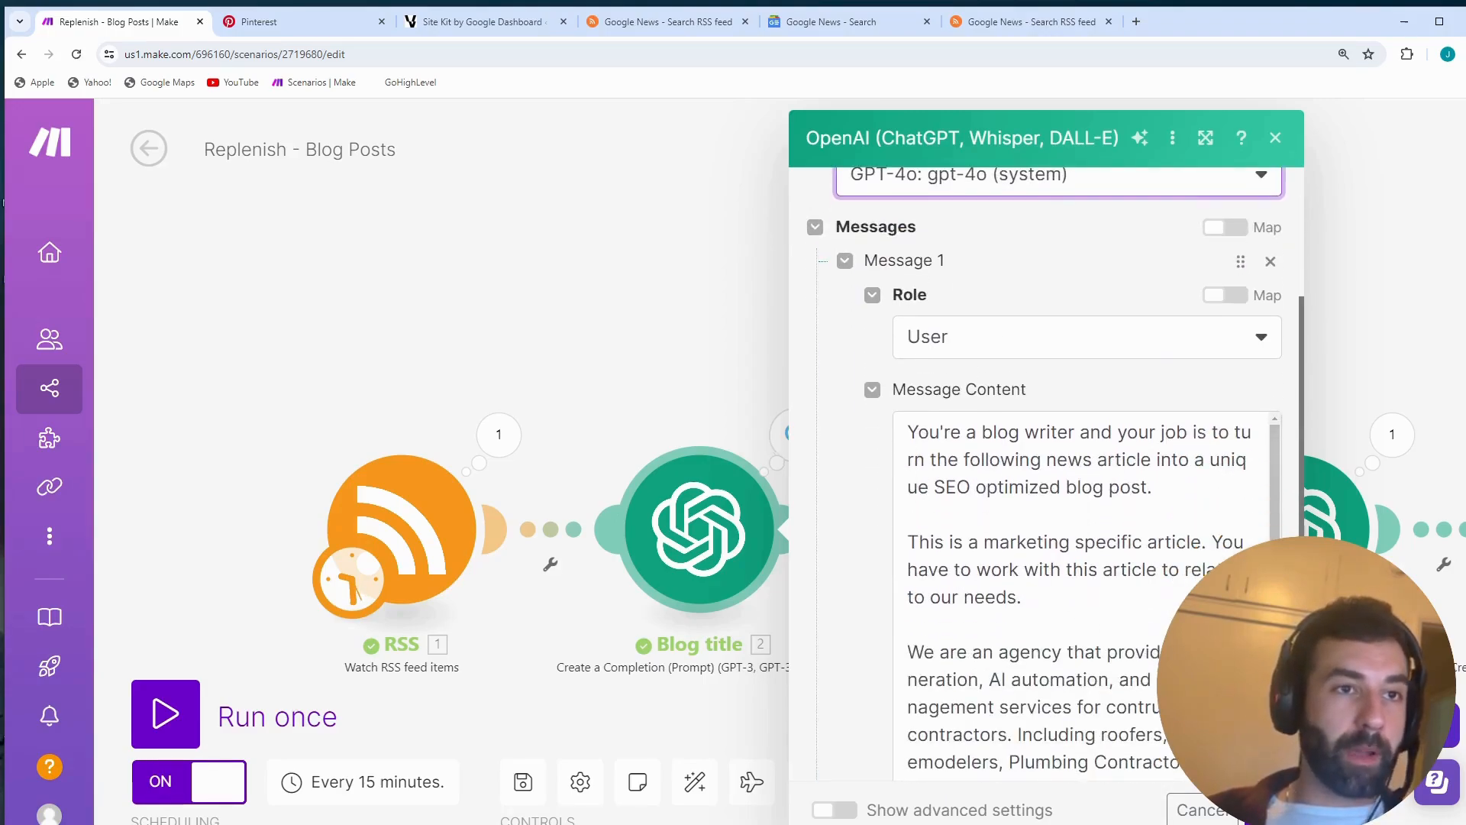
{"action": "scroll", "coordinate": [1165, 550], "scroll_direction": "down", "scroll_amount": 1}
{"action": "scroll", "coordinate": [1165, 550], "scroll_direction": "down", "scroll_amount": 2}
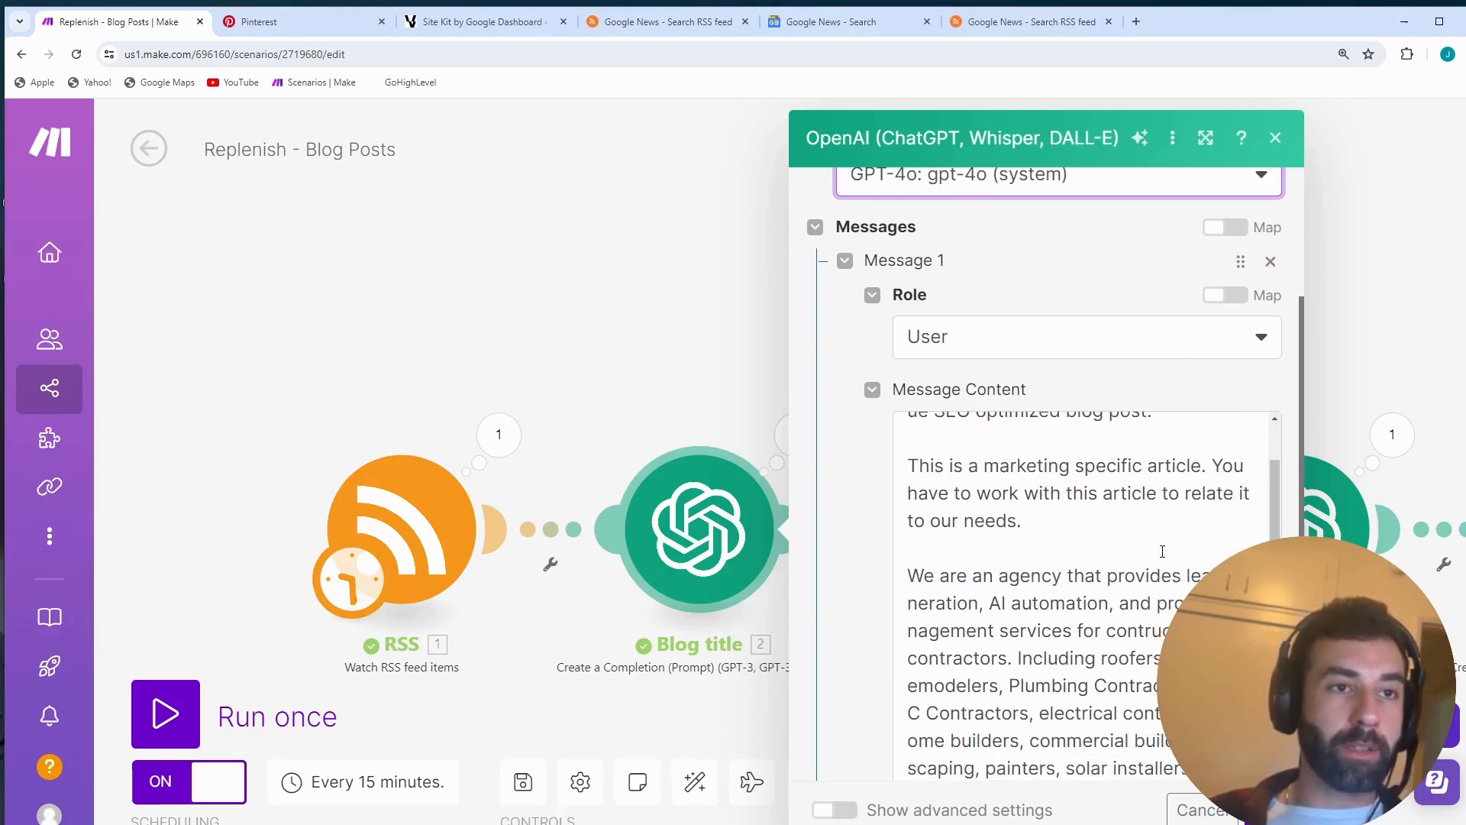
{"action": "scroll", "coordinate": [1155, 538], "scroll_direction": "up", "scroll_amount": 3}
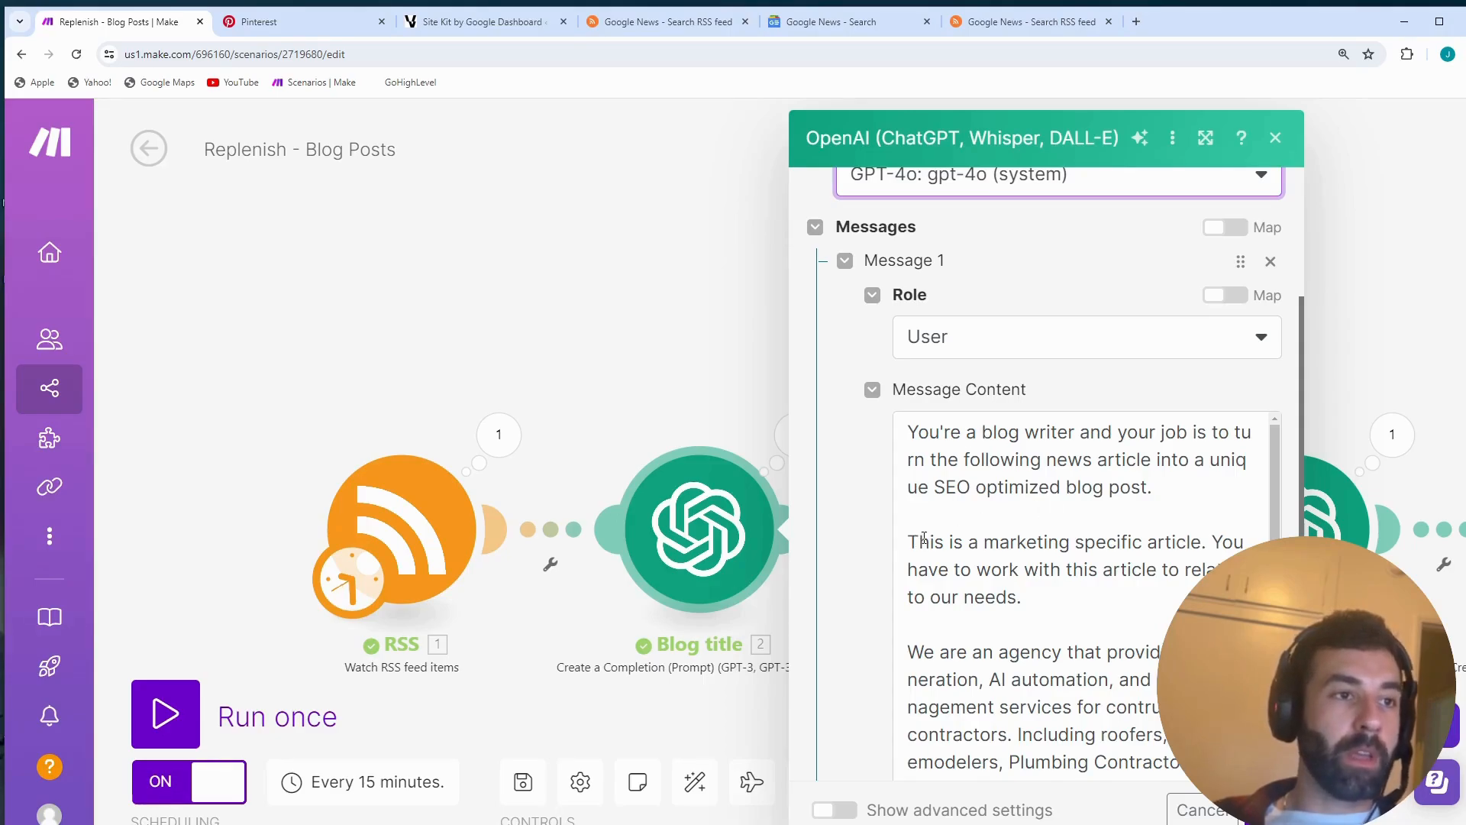
- Highlight the marketing-article and agency instructions together in the Blog title prompt to examine them
{"action": "left_click_drag", "start_coordinate": [909, 541], "coordinate": [1191, 681]}
{"action": "scroll", "coordinate": [1192, 682], "scroll_direction": "down", "scroll_amount": 1}
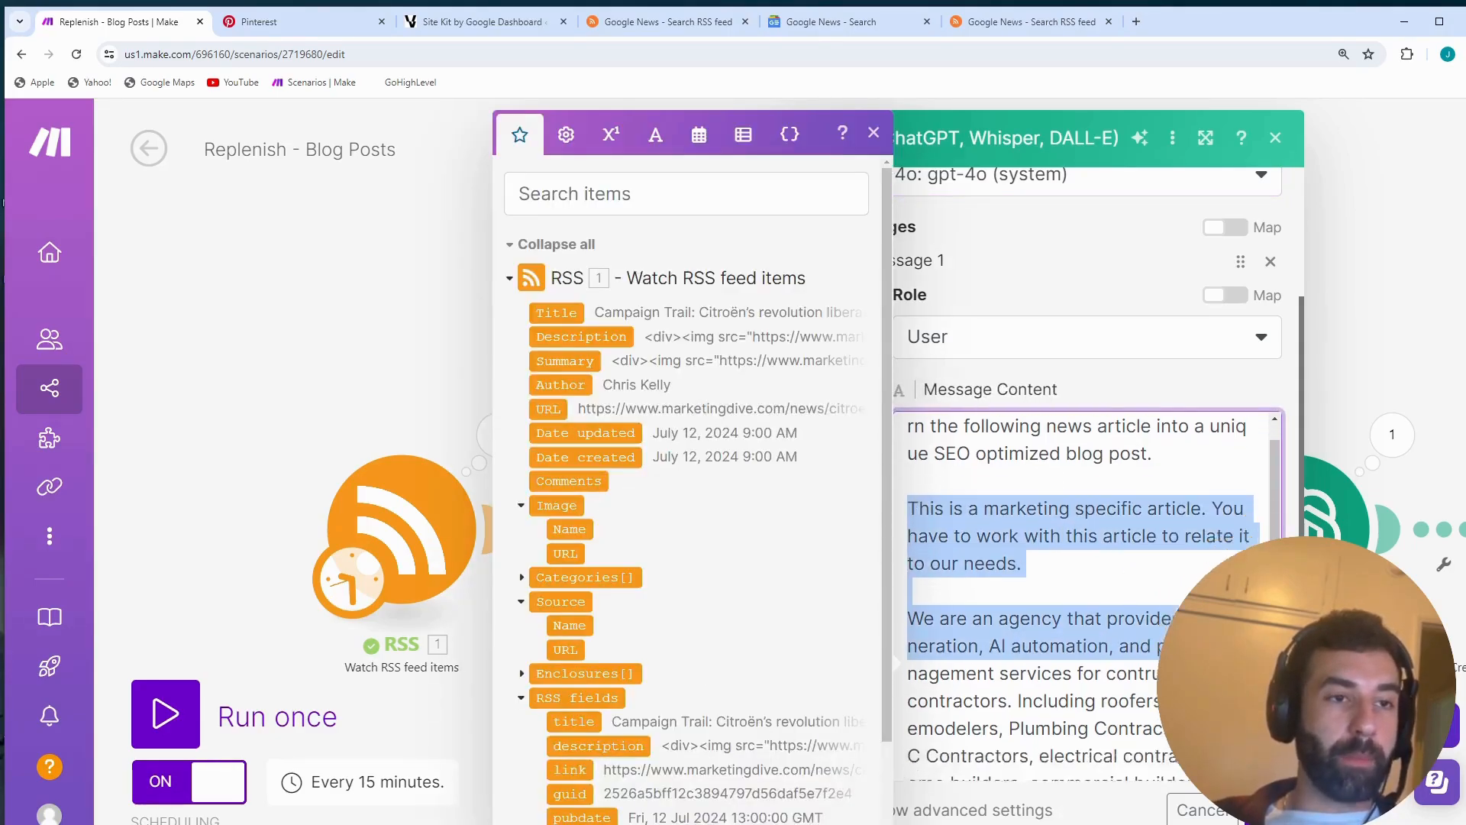
{"action": "left_click", "coordinate": [1191, 681]}
{"action": "scroll", "coordinate": [1192, 650], "scroll_direction": "down", "scroll_amount": 2}
{"action": "left_click_drag", "start_coordinate": [1203, 617], "coordinate": [907, 463]}
{"action": "scroll", "coordinate": [993, 565], "scroll_direction": "up", "scroll_amount": 2}
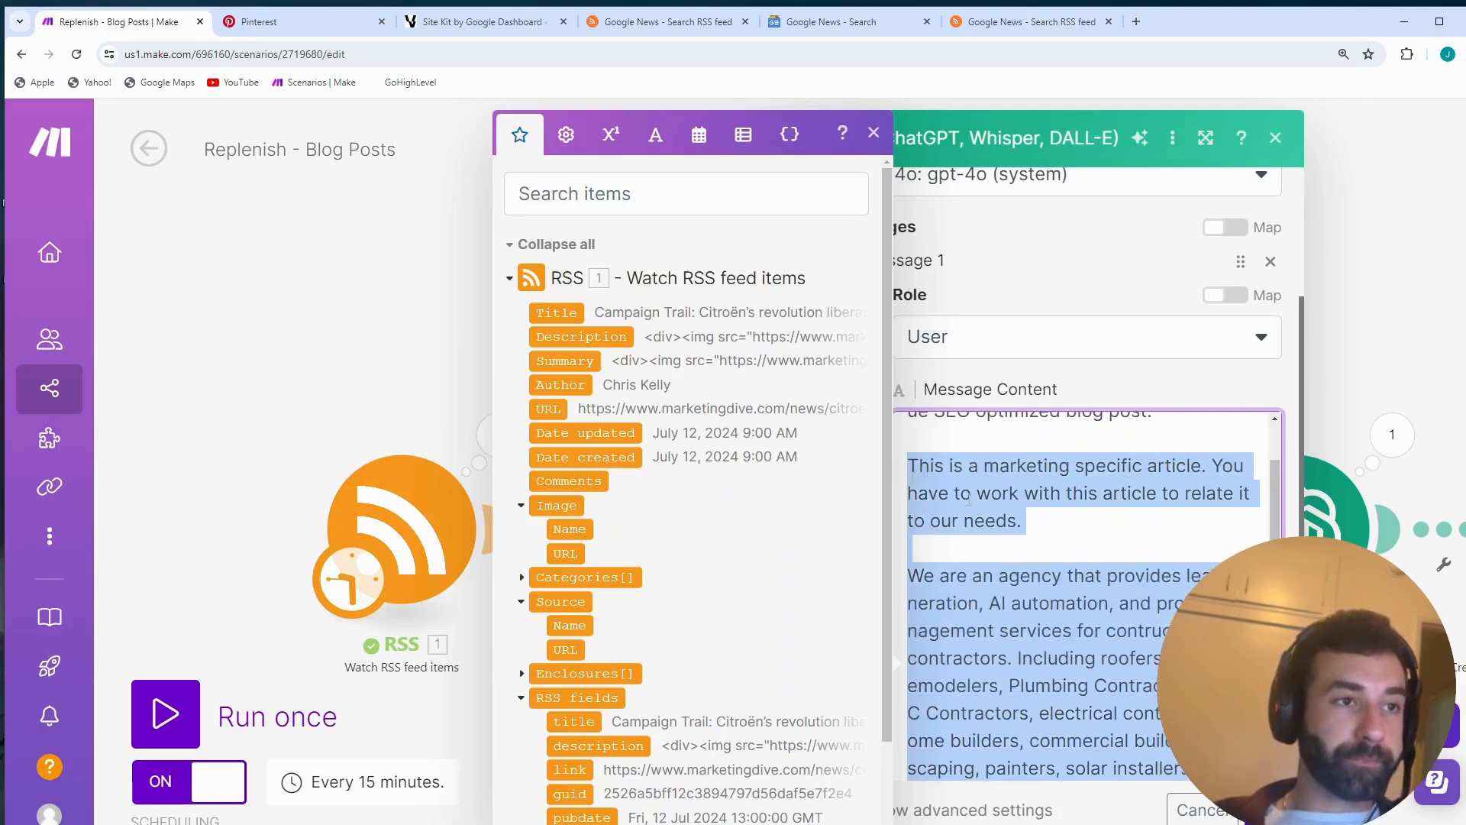
{"action": "left_click", "coordinate": [1108, 517]}
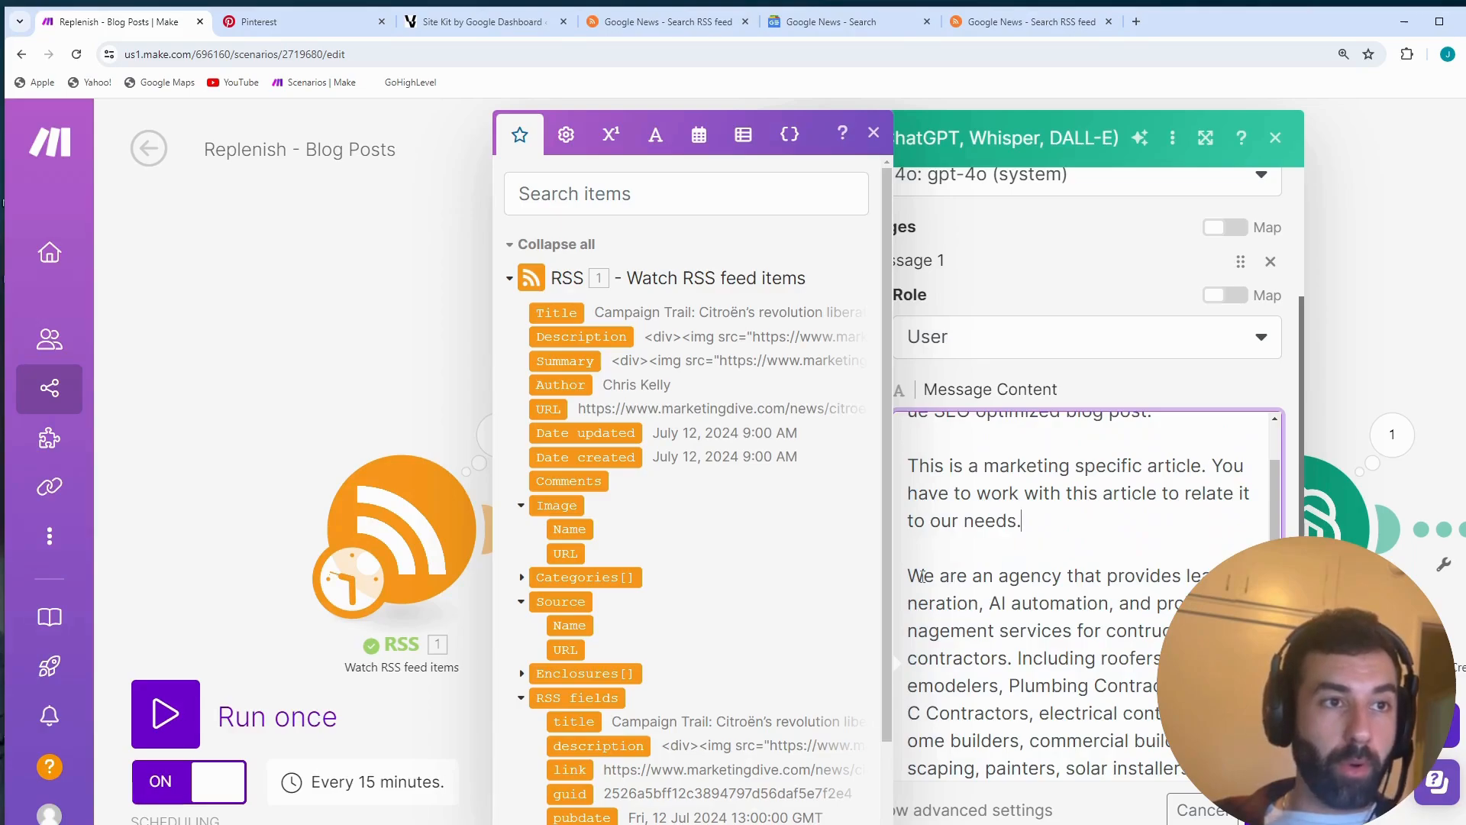
- Examine the prompt's instruction that the marketing-specific article must be related to the agency's needs, highlighting its wording
{"action": "left_click_drag", "start_coordinate": [1167, 530], "coordinate": [910, 467]}
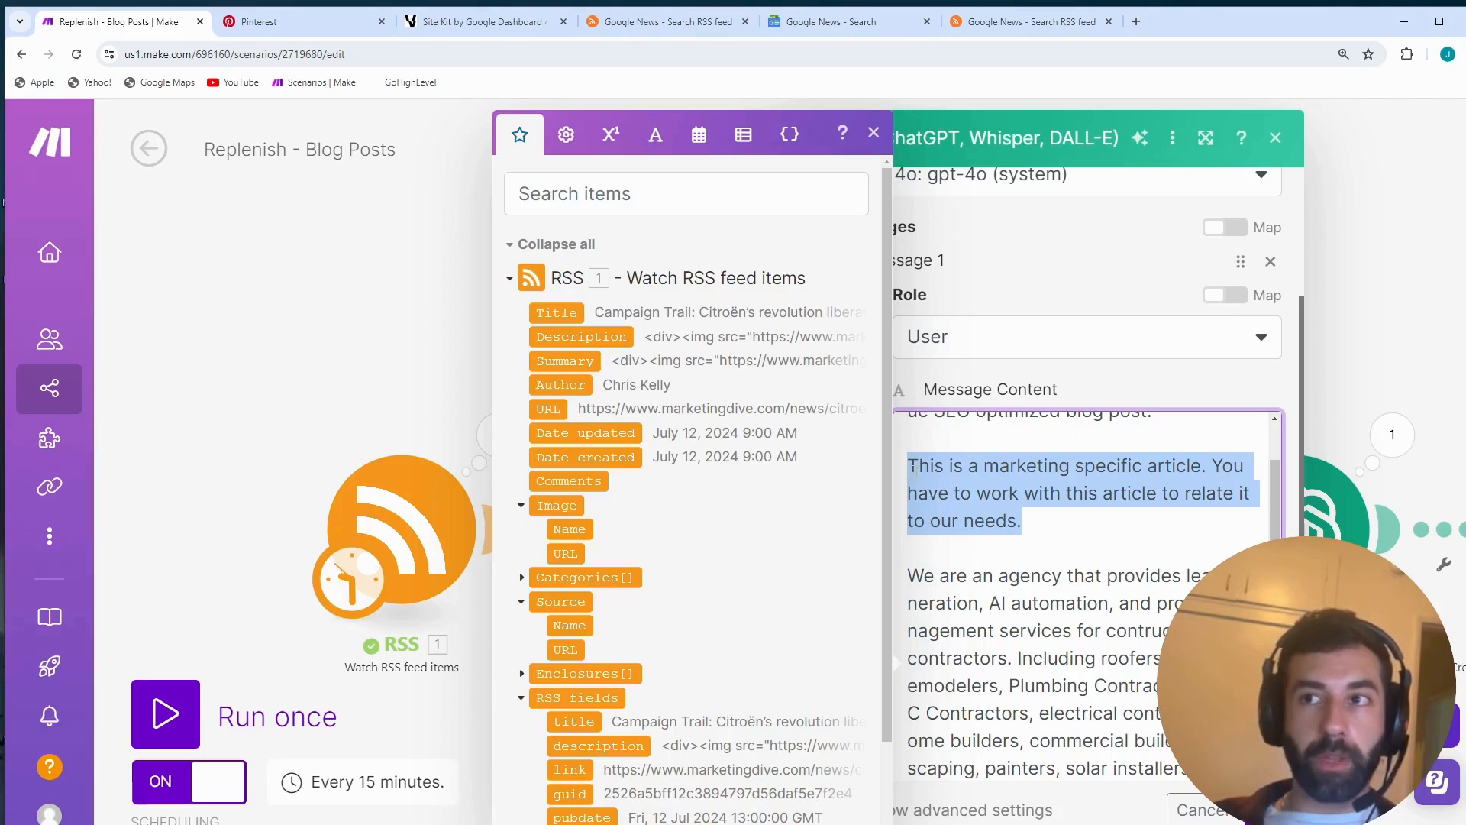
{"action": "left_click", "coordinate": [1127, 509]}
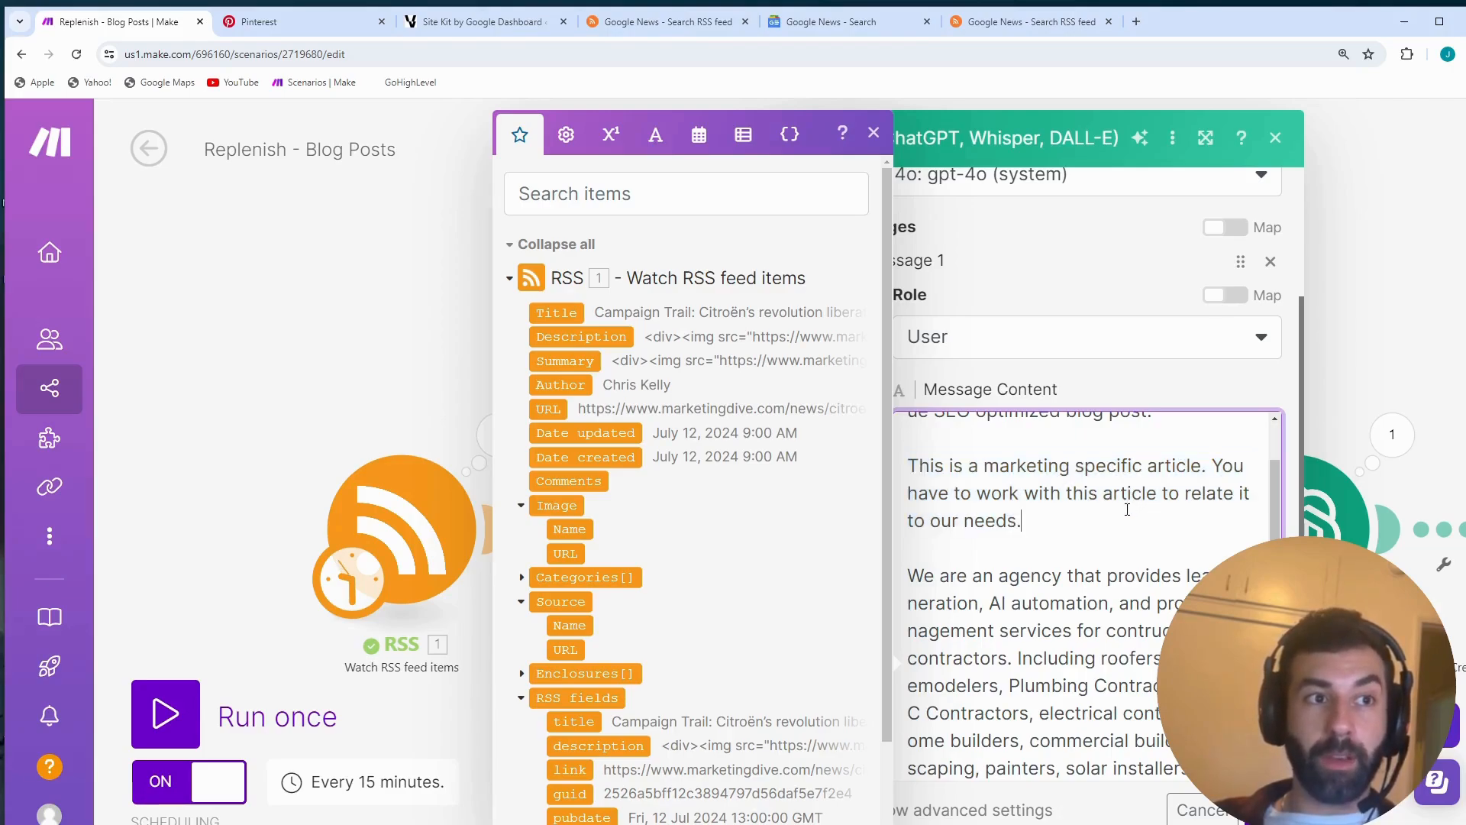
{"action": "left_click_drag", "start_coordinate": [1214, 471], "coordinate": [1235, 489]}
{"action": "left_click", "coordinate": [1114, 513]}
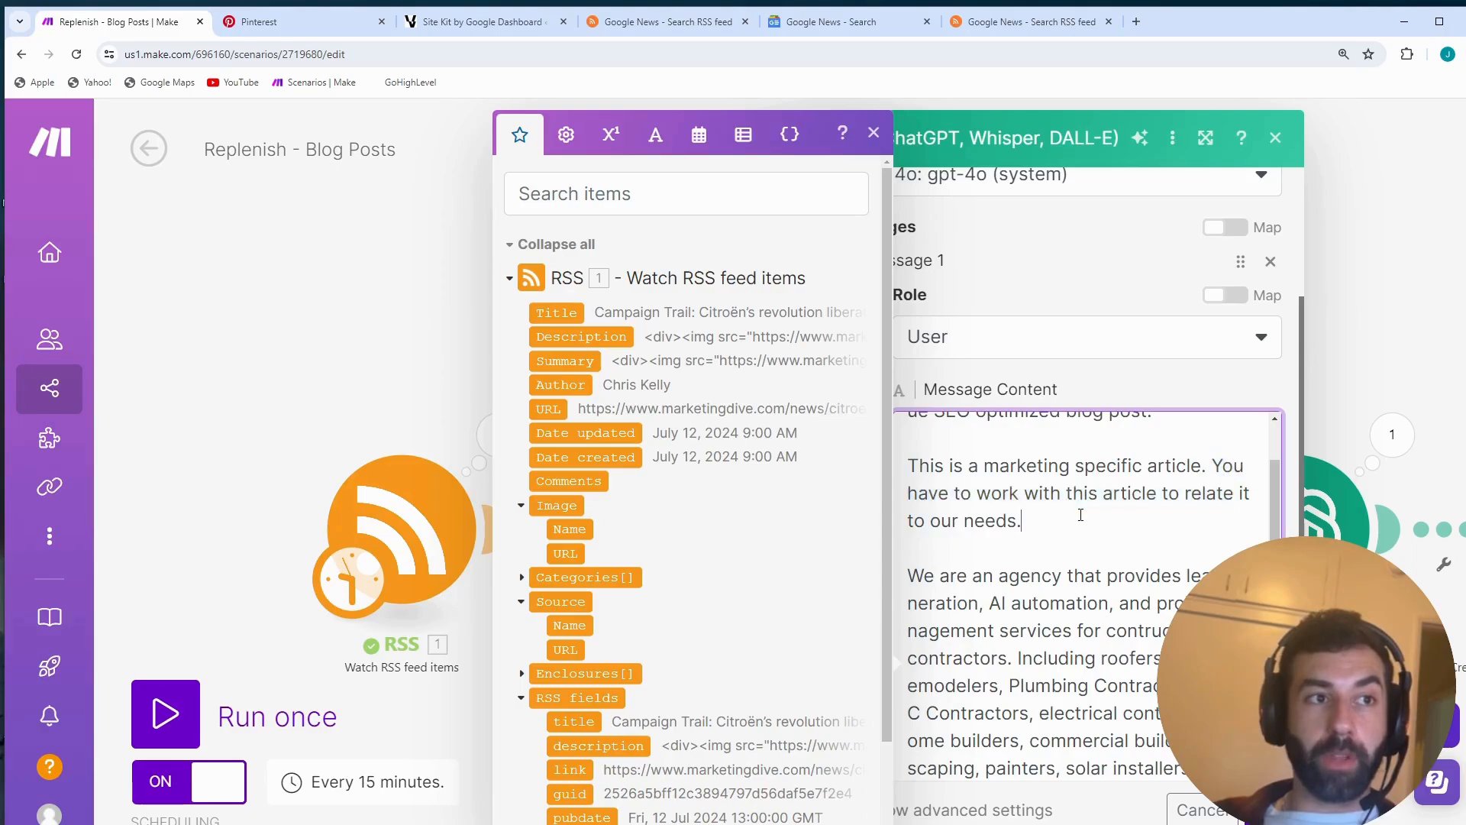
{"action": "left_click_drag", "start_coordinate": [909, 468], "coordinate": [1251, 512]}
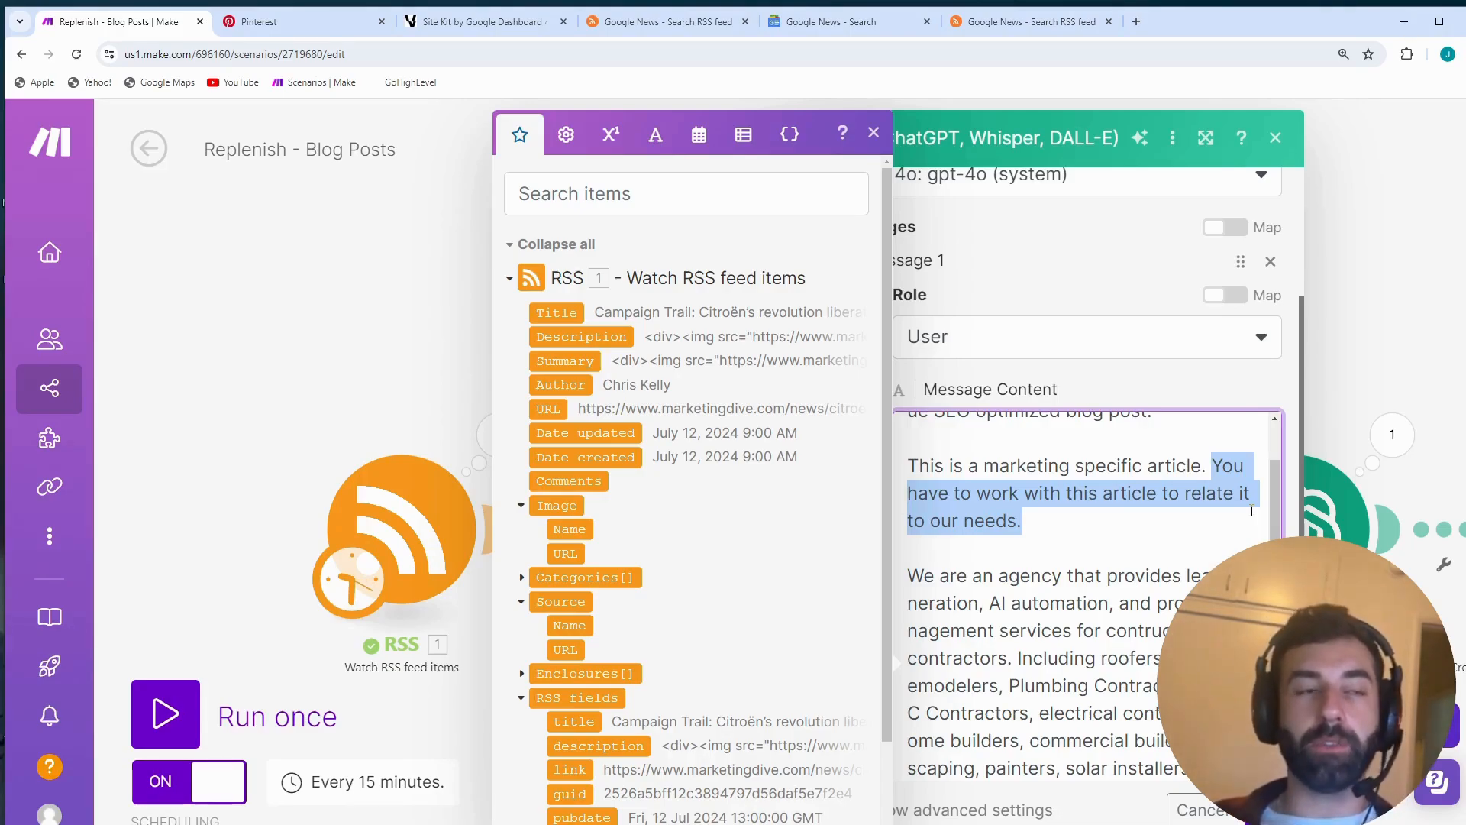
- Highlight and read the prompt paragraph describing the agency's services and the contractor types it serves
{"action": "scroll", "coordinate": [1024, 559], "scroll_direction": "down", "scroll_amount": 1}
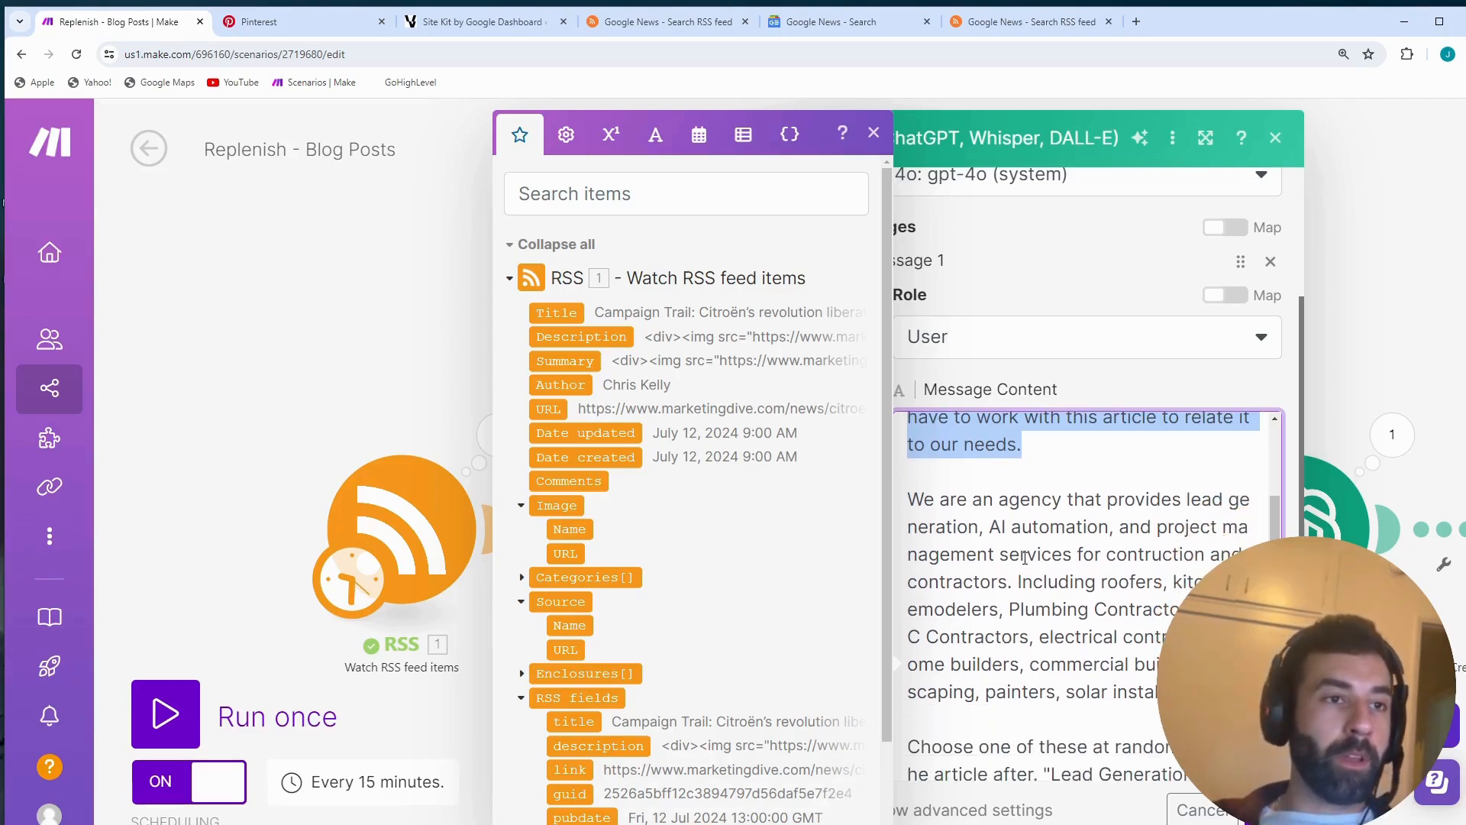
{"action": "mouse_move", "coordinate": [908, 504]}
{"action": "left_mouse_down"}
{"action": "mouse_move", "coordinate": [1023, 527]}
{"action": "mouse_move", "coordinate": [1191, 609]}
{"action": "mouse_move", "coordinate": [1192, 692]}
{"action": "left_mouse_up"}
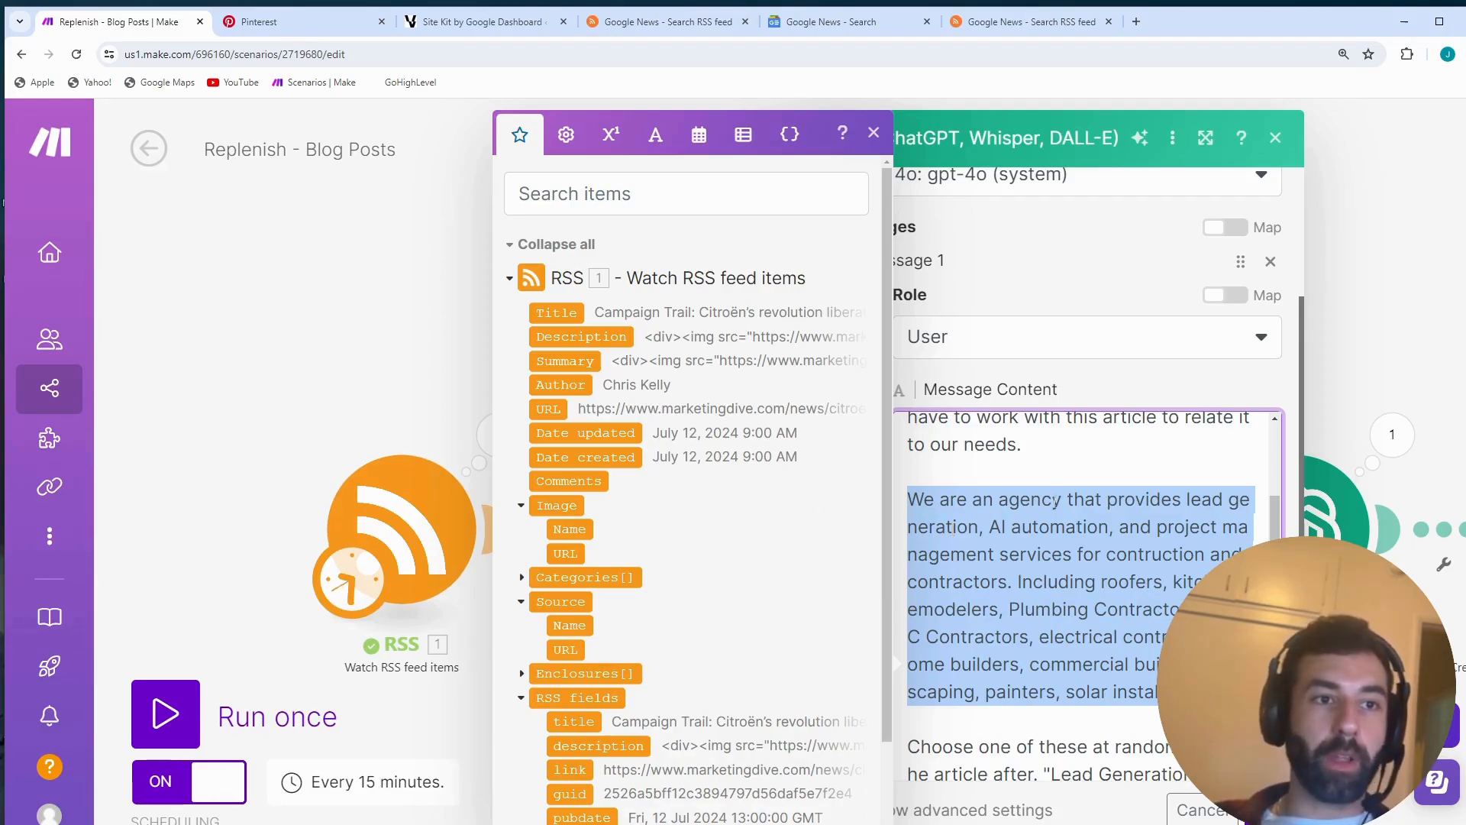
{"action": "left_click", "coordinate": [1070, 473]}
{"action": "scroll", "coordinate": [1084, 561], "scroll_direction": "up", "scroll_amount": 3}
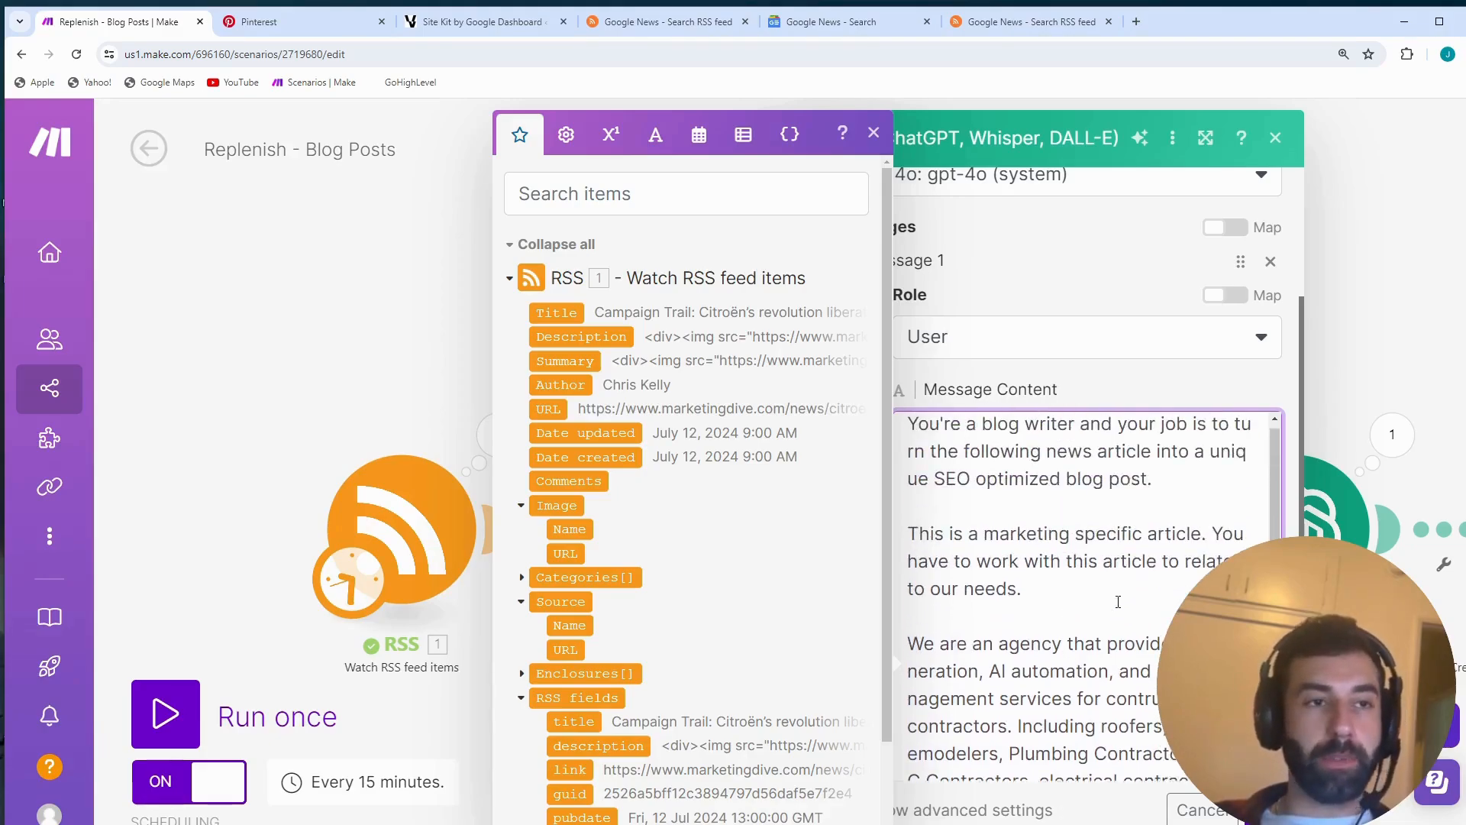
{"action": "scroll", "coordinate": [1054, 603], "scroll_direction": "down", "scroll_amount": 6}
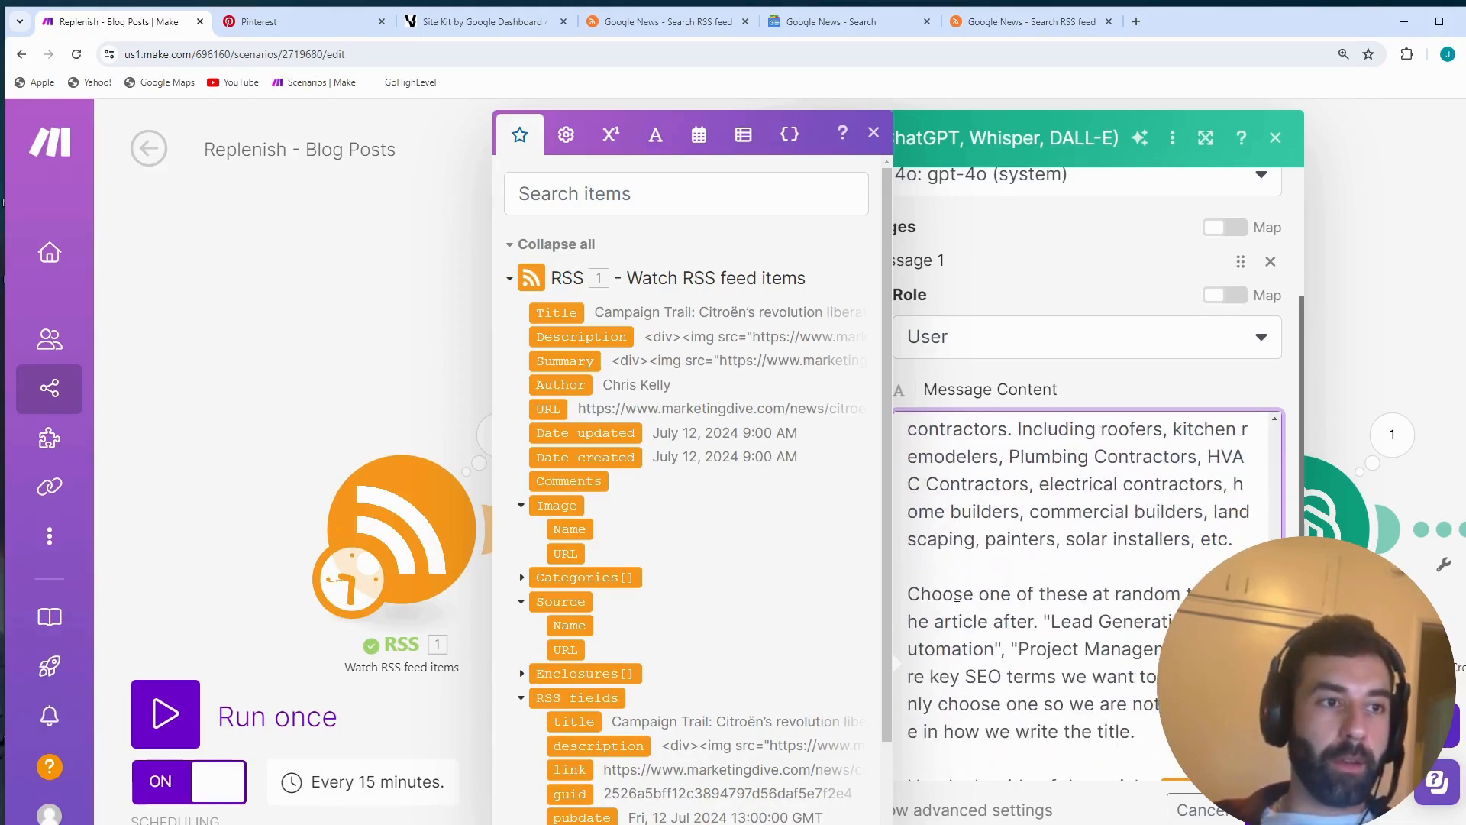
- Examine the prompt's random SEO keyword instruction and article title line, and close the Blog title module's settings
{"action": "scroll", "coordinate": [1037, 609], "scroll_direction": "down", "scroll_amount": 2}
{"action": "left_click_drag", "start_coordinate": [1137, 579], "coordinate": [904, 447]}
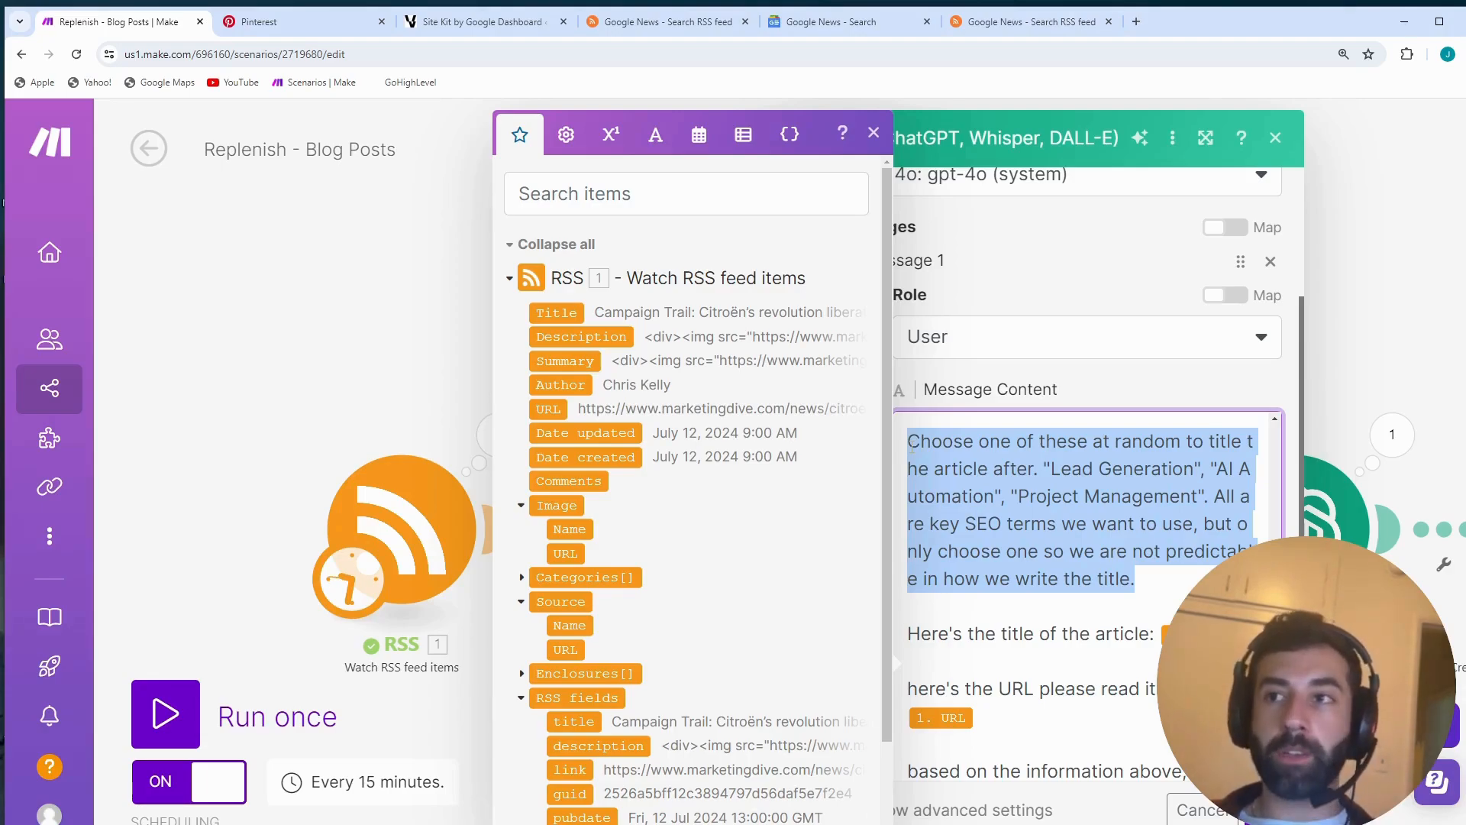
{"action": "left_click", "coordinate": [1189, 543]}
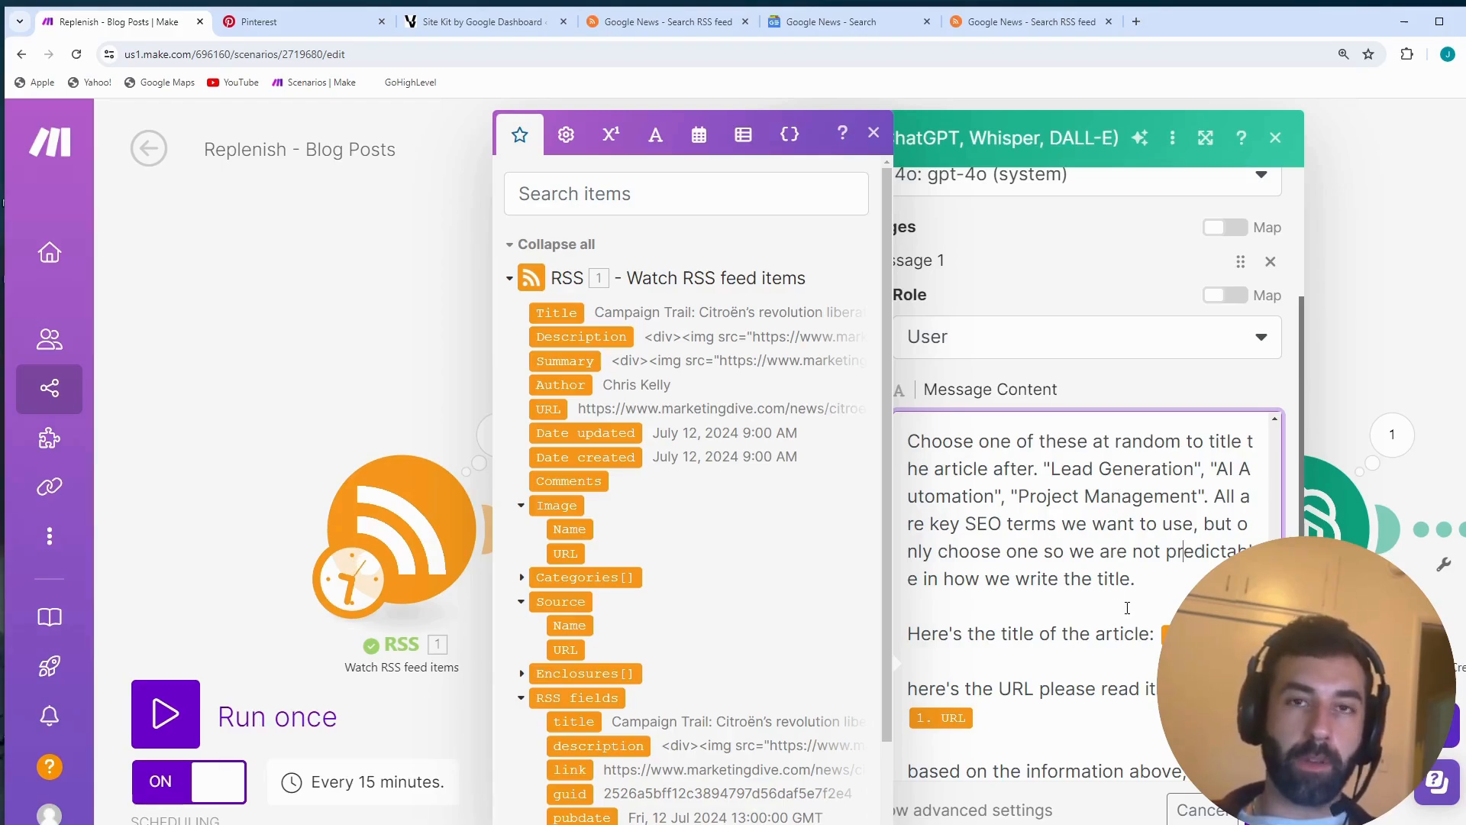
{"action": "scroll", "coordinate": [1128, 608], "scroll_direction": "down", "scroll_amount": 1}
{"action": "left_click_drag", "start_coordinate": [938, 567], "coordinate": [1134, 573]}
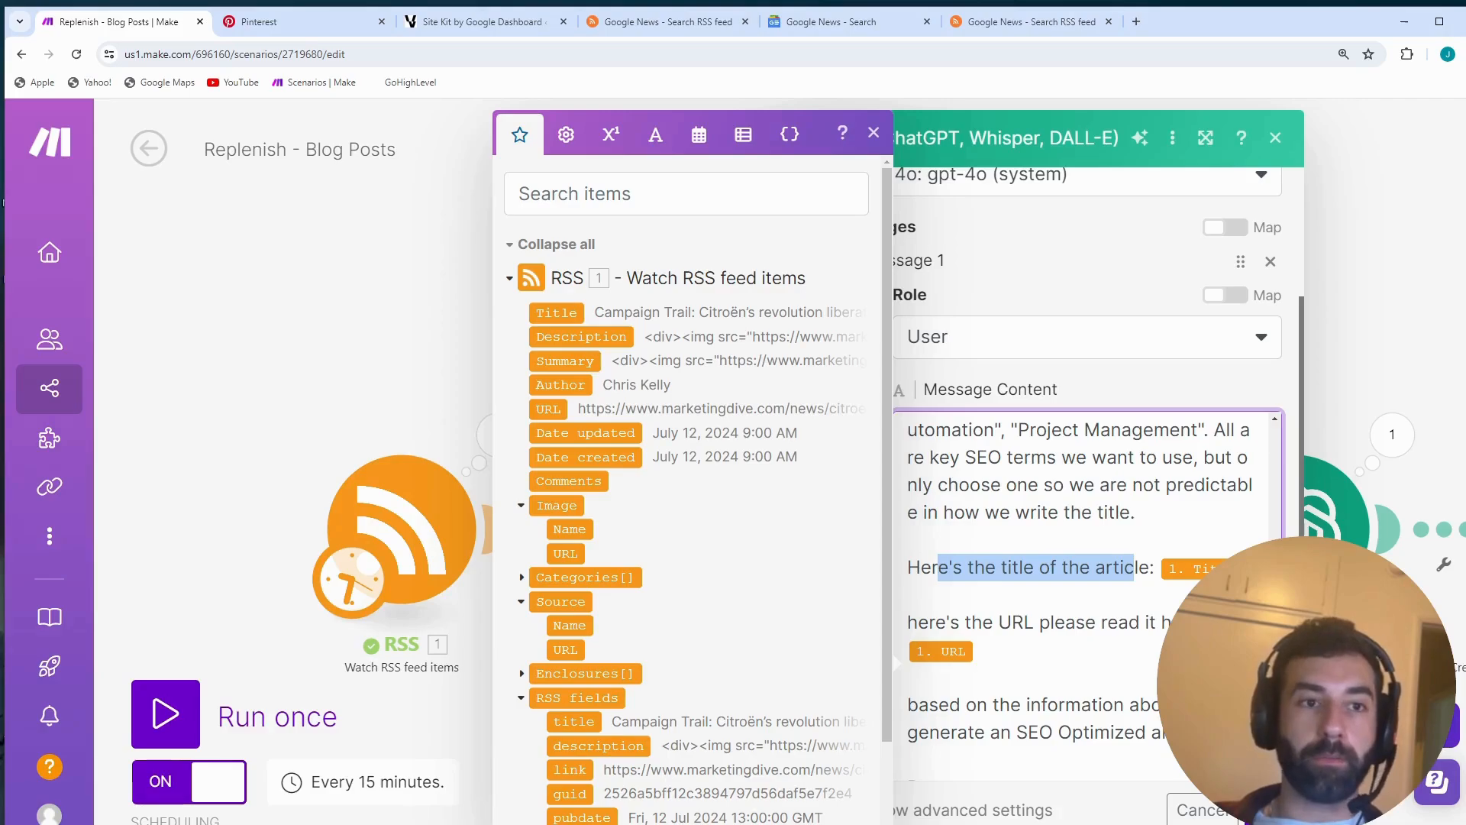
{"action": "key", "text": "Escape"}
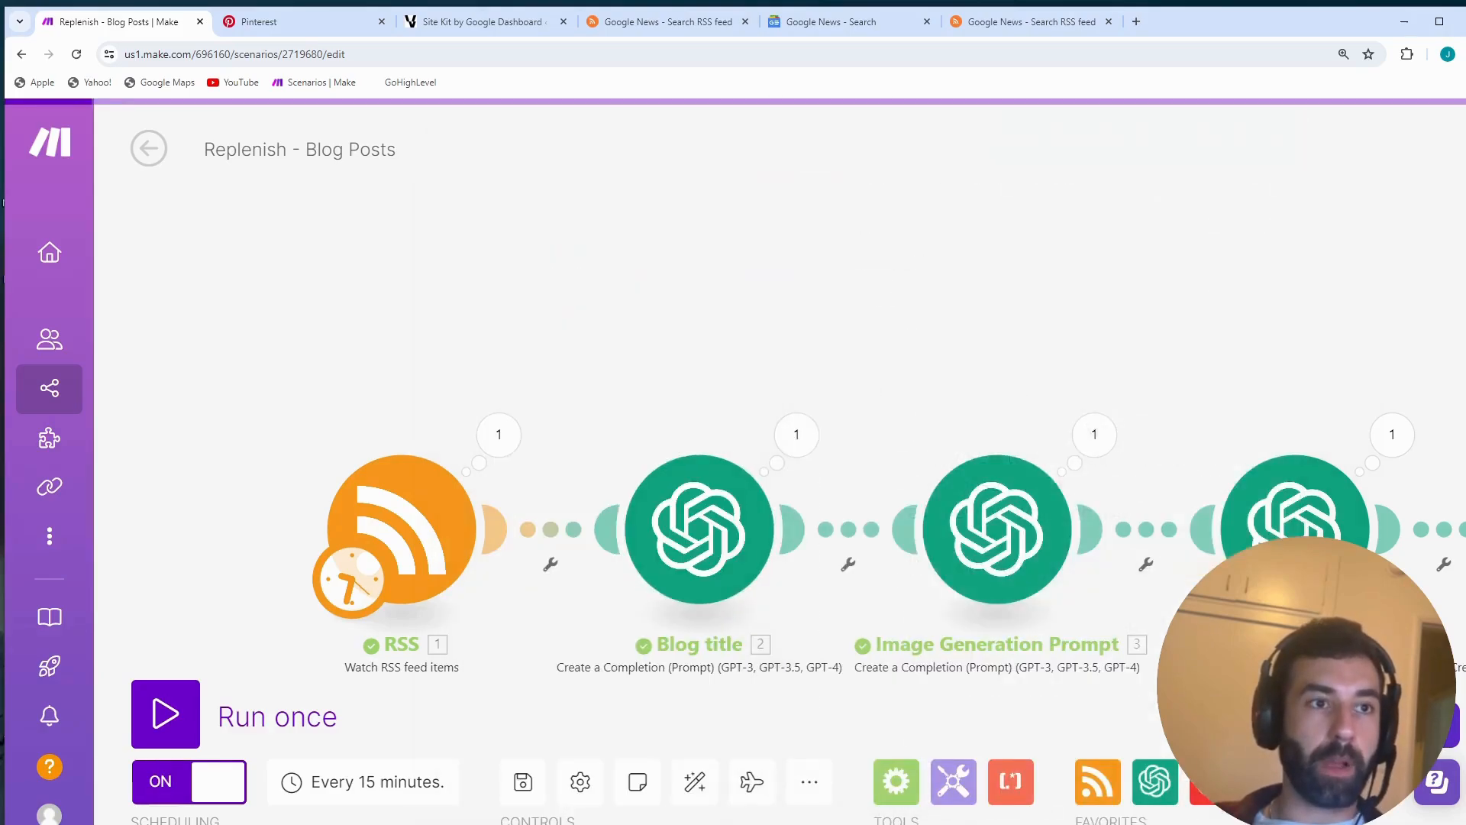
- Review the Image Generation Prompt module's message, expand the Blog title output's Choices[] and Message items, and accept the settings
{"action": "left_click", "coordinate": [1040, 545]}
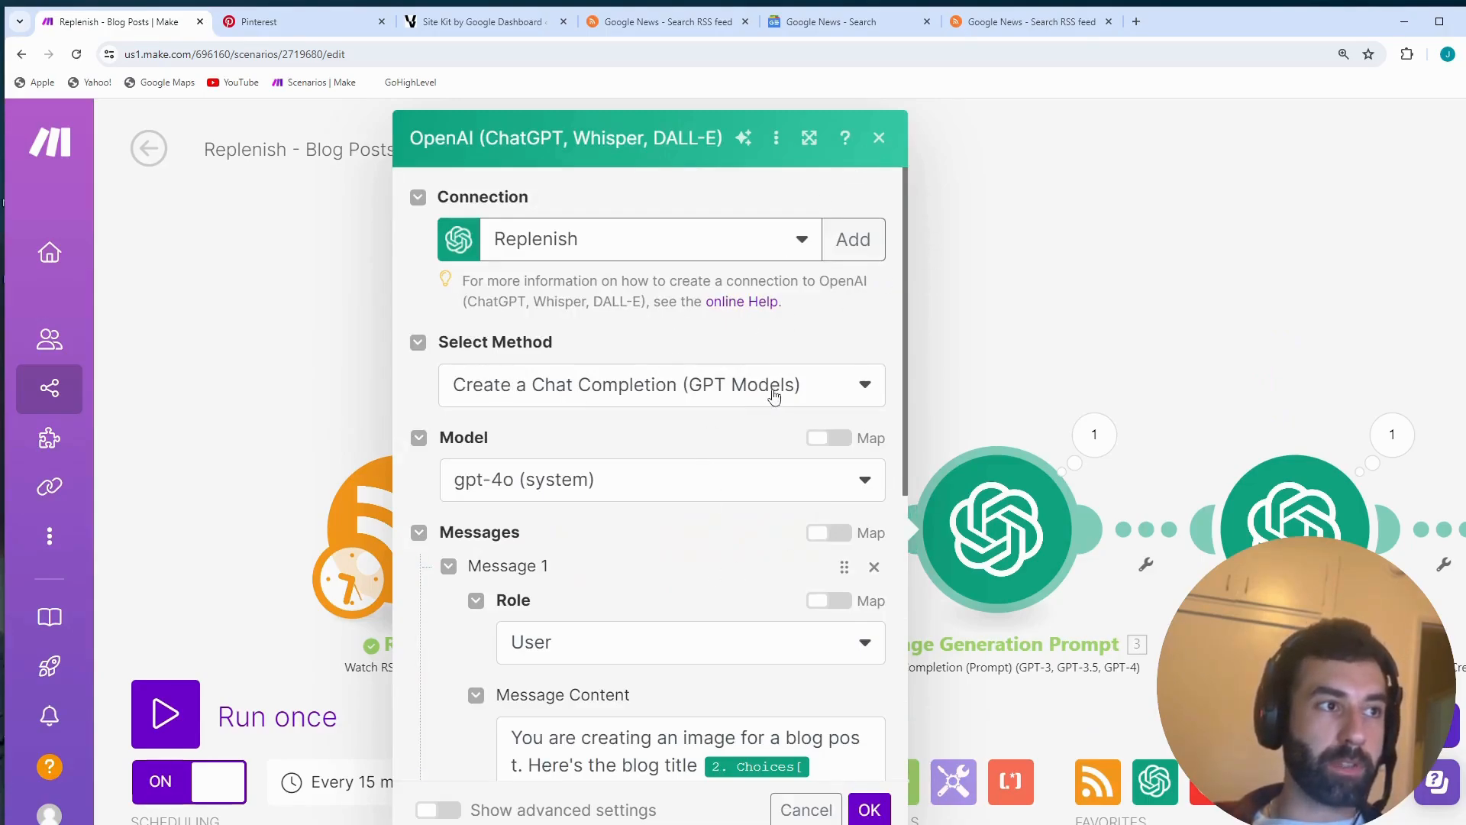
{"action": "scroll", "coordinate": [648, 431], "scroll_direction": "down", "scroll_amount": 2}
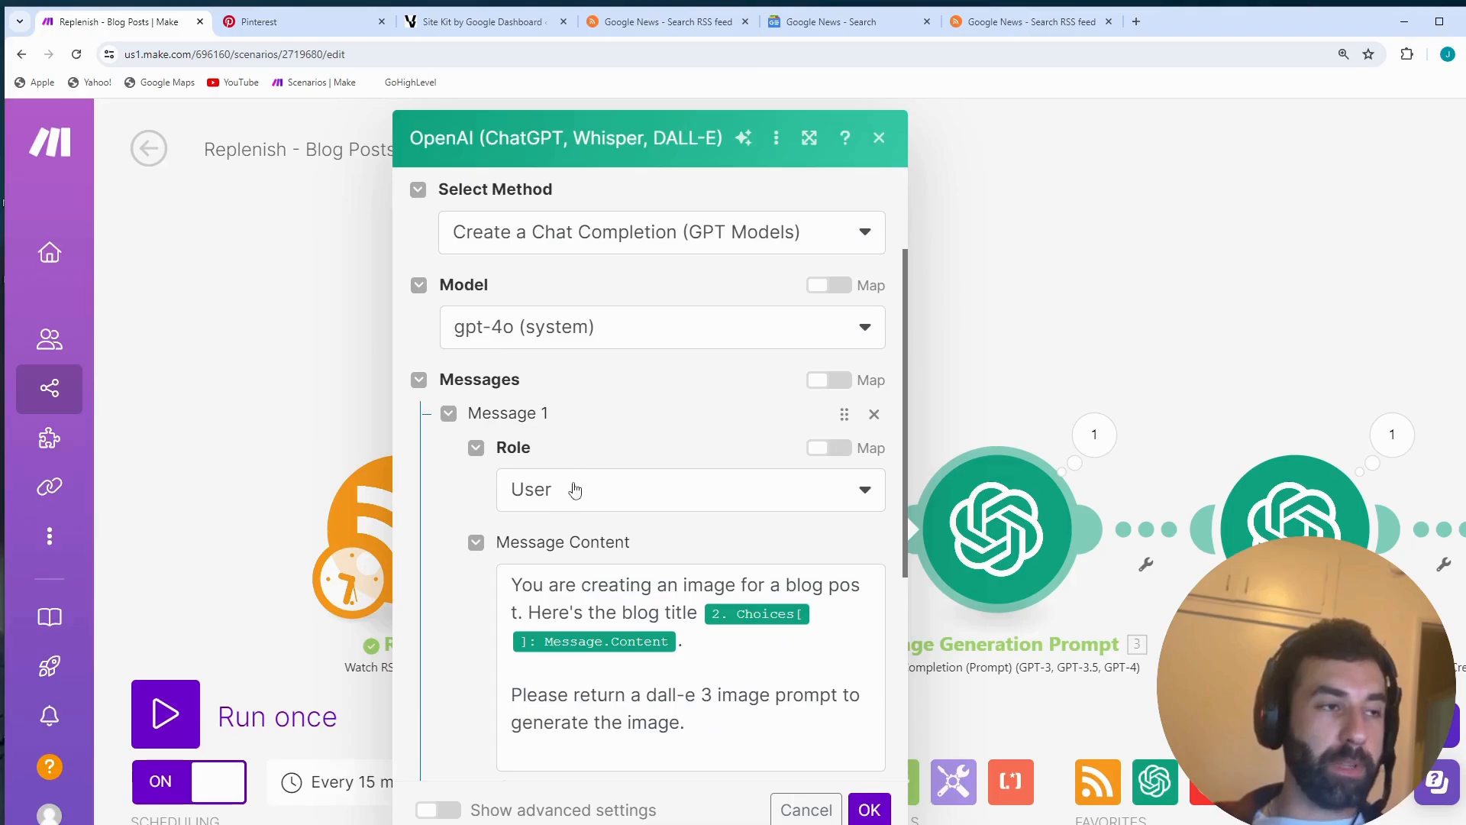
{"action": "scroll", "coordinate": [574, 496], "scroll_direction": "down", "scroll_amount": 2}
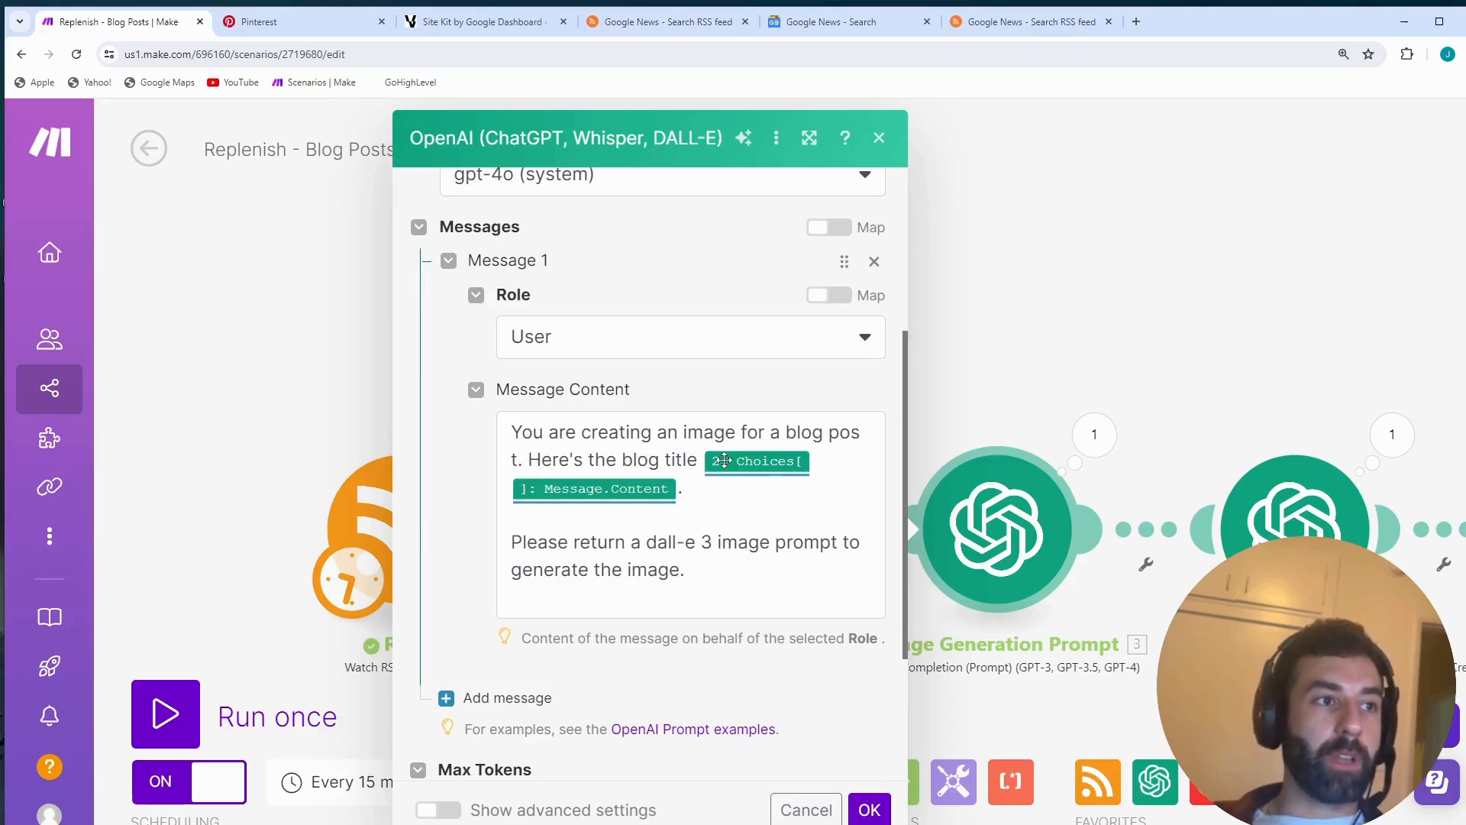
{"action": "left_click", "coordinate": [650, 464]}
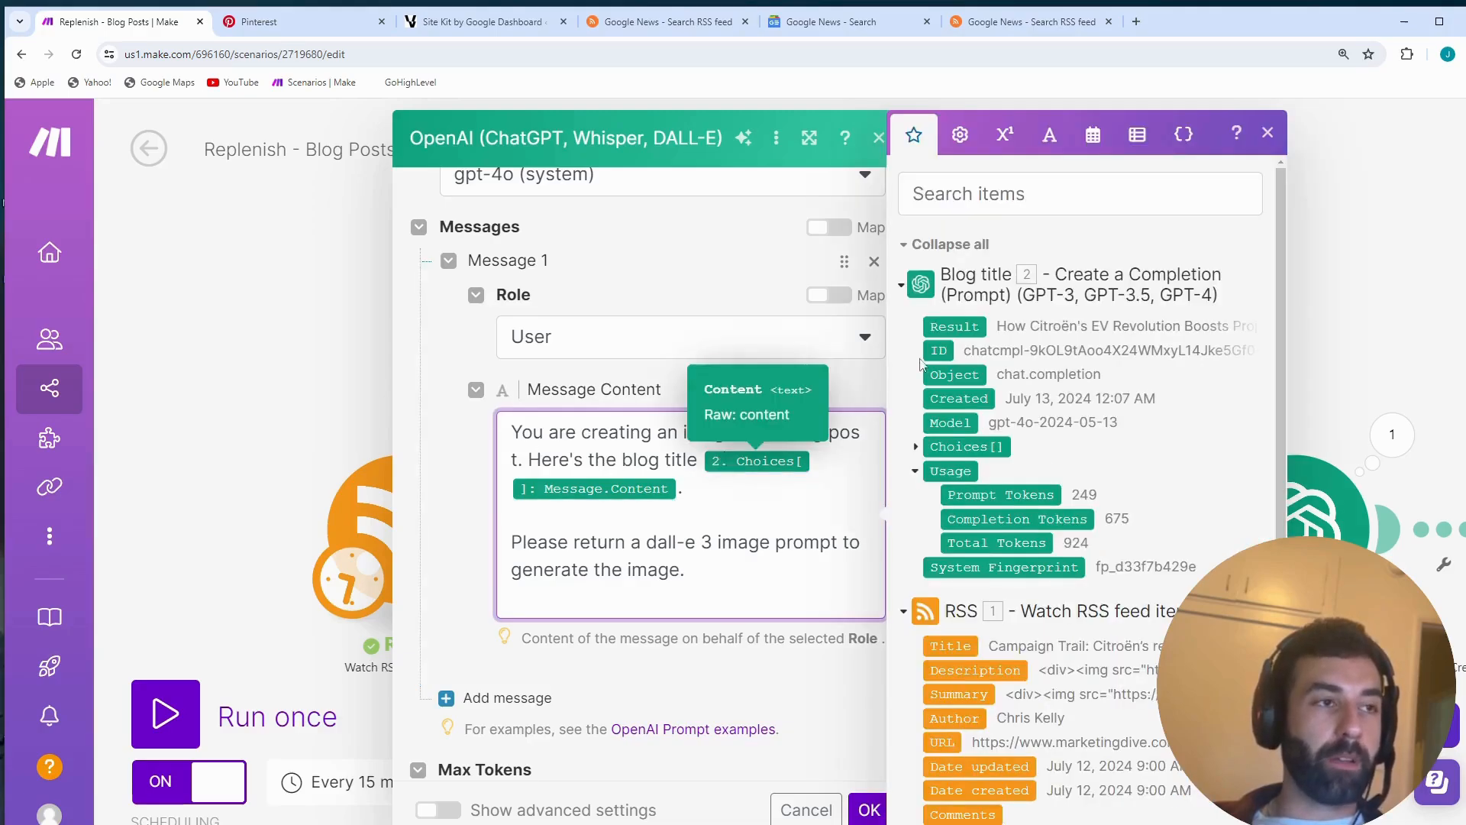
{"action": "left_click", "coordinate": [917, 447]}
{"action": "left_click", "coordinate": [934, 568]}
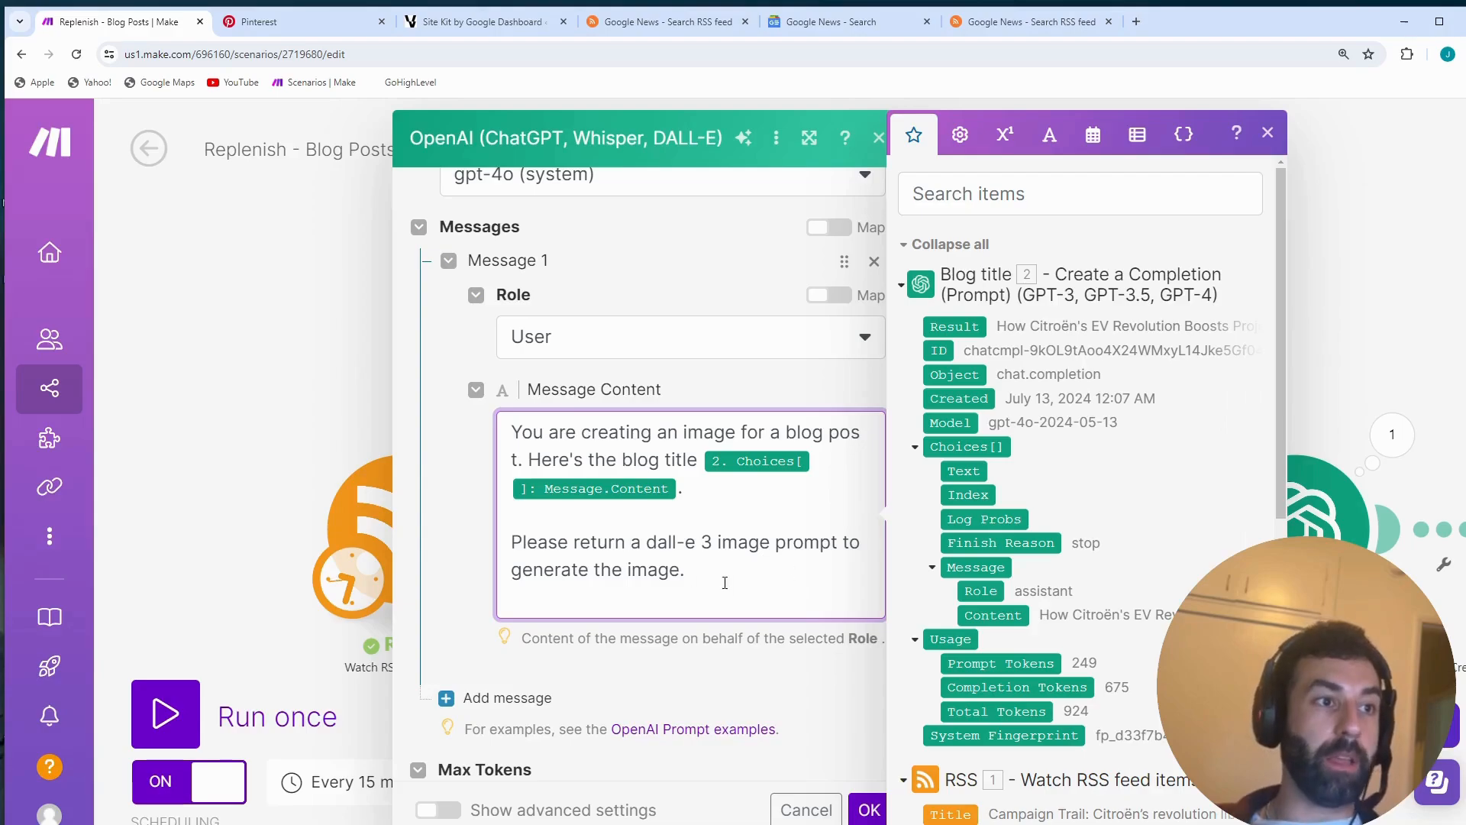
{"action": "left_click", "coordinate": [871, 811]}
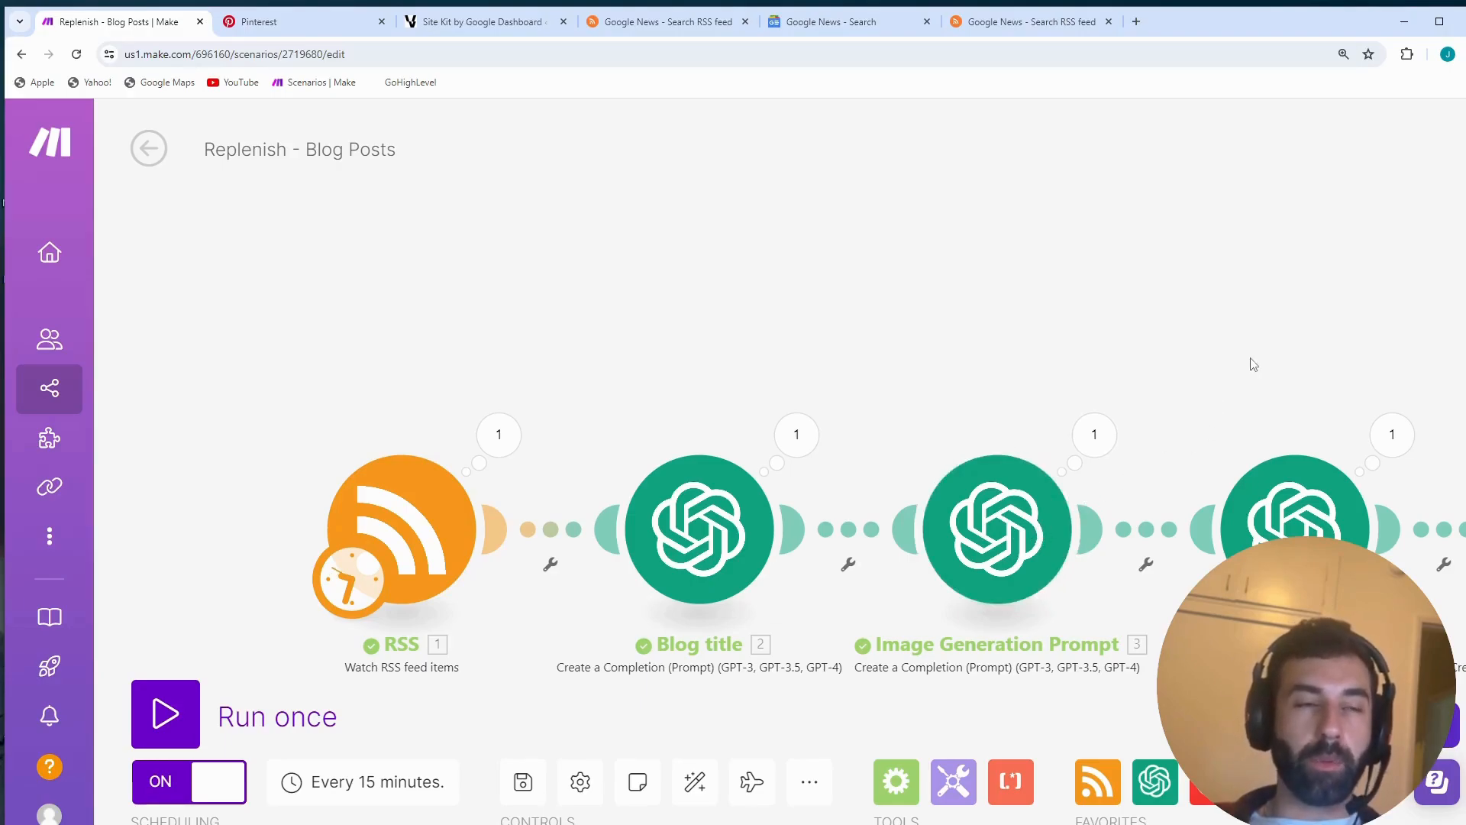
- Open the Generate Image module's settings and examine its prompt, highlighting the text "make the images trippy and unique."
{"action": "left_click_drag", "start_coordinate": [1252, 364], "coordinate": [1089, 318]}
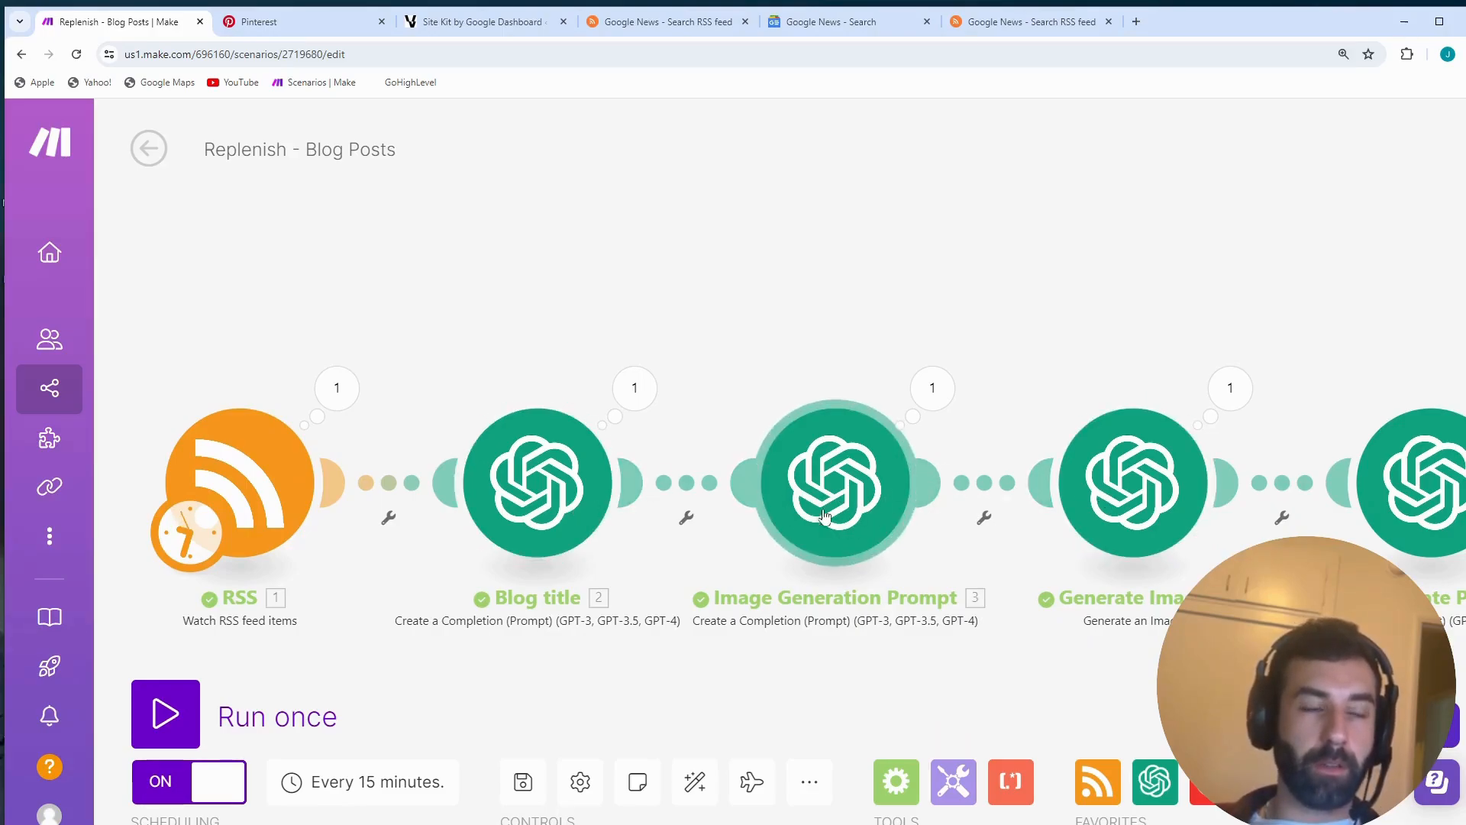
{"action": "left_click_drag", "start_coordinate": [1142, 649], "coordinate": [886, 626]}
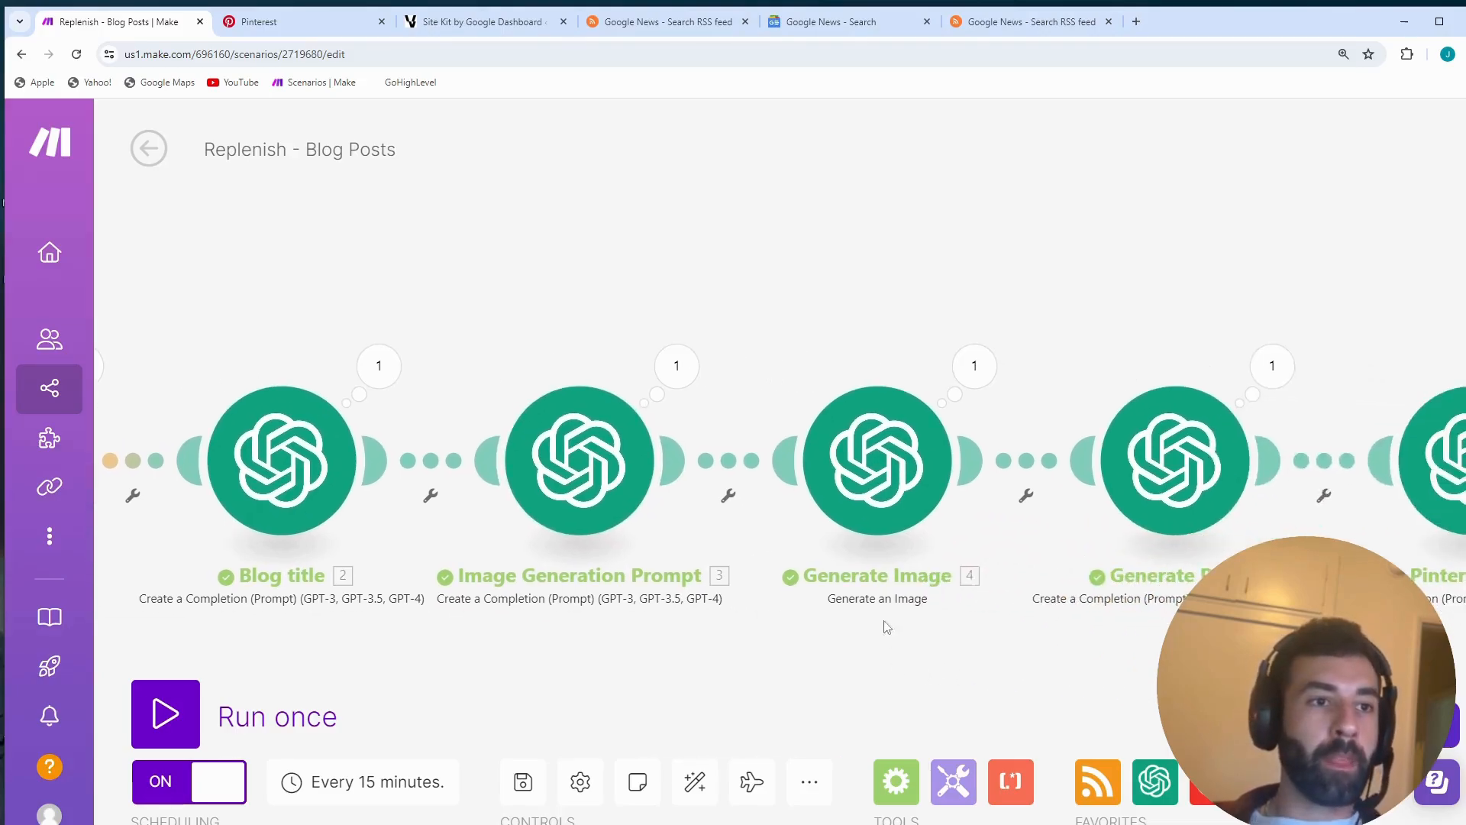
{"action": "left_click", "coordinate": [888, 493]}
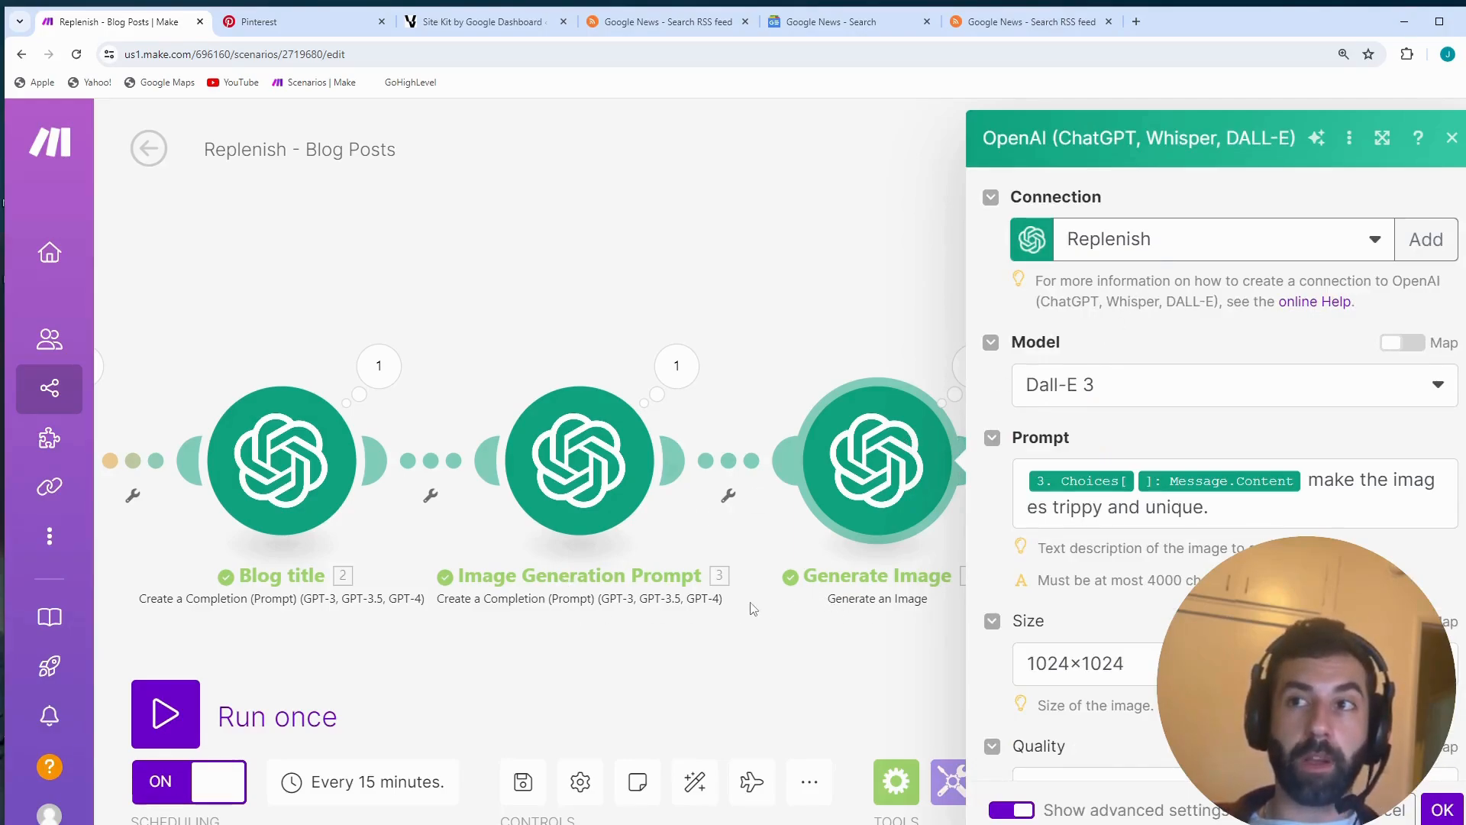
{"action": "left_click", "coordinate": [1107, 482]}
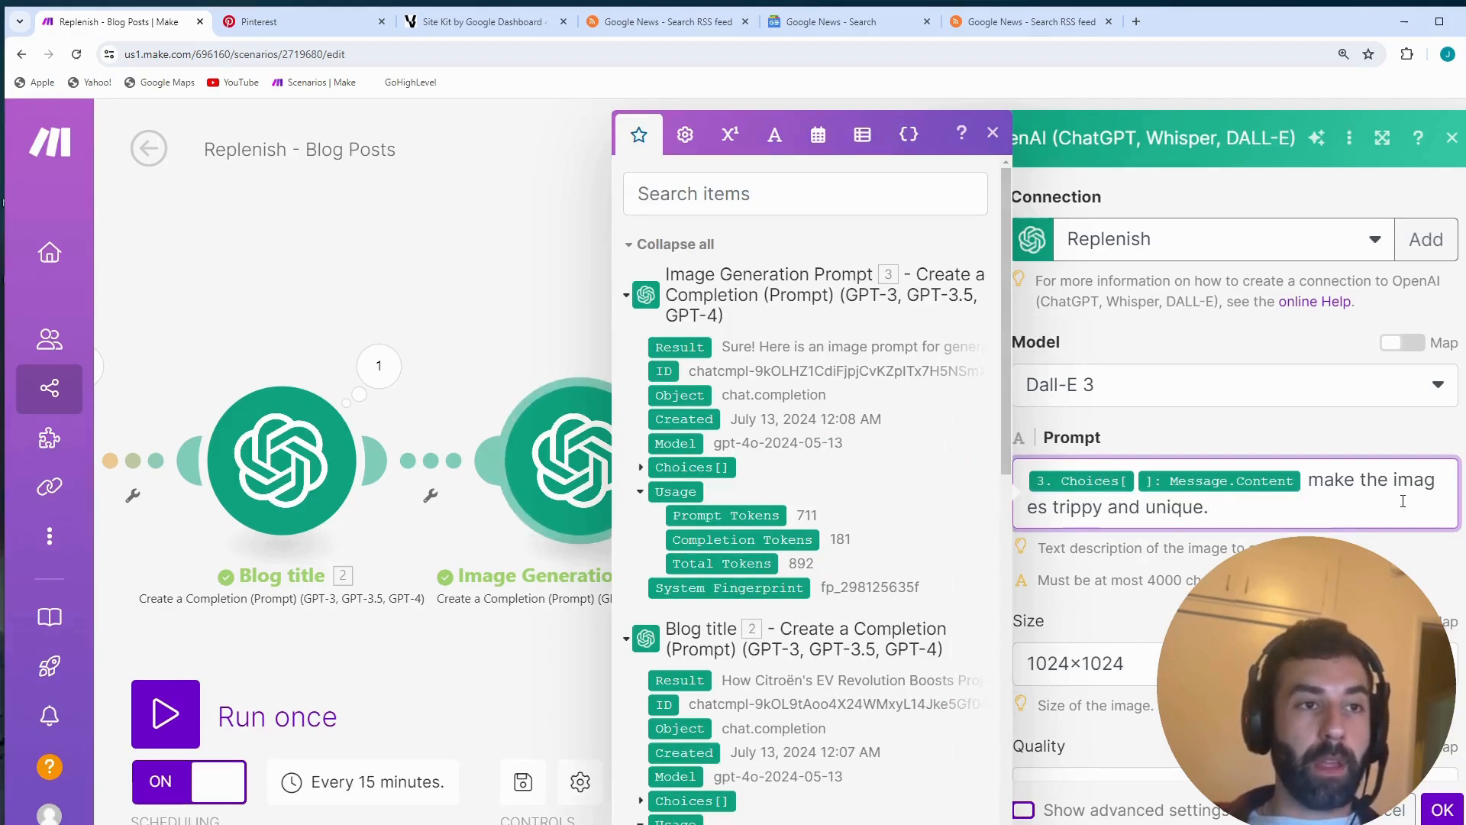
{"action": "left_click_drag", "start_coordinate": [1404, 501], "coordinate": [1315, 476]}
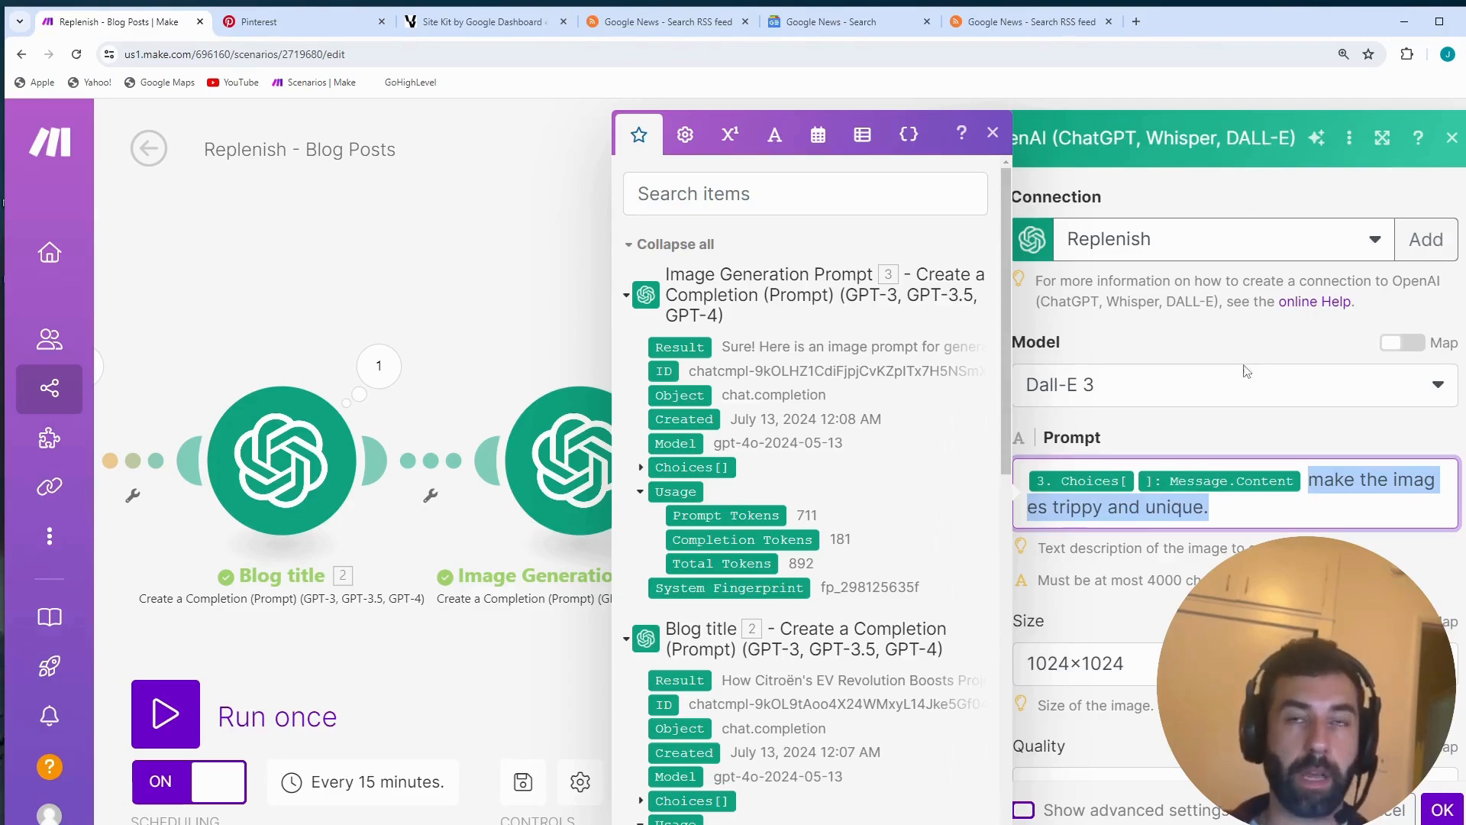
{"action": "left_click", "coordinate": [1300, 511]}
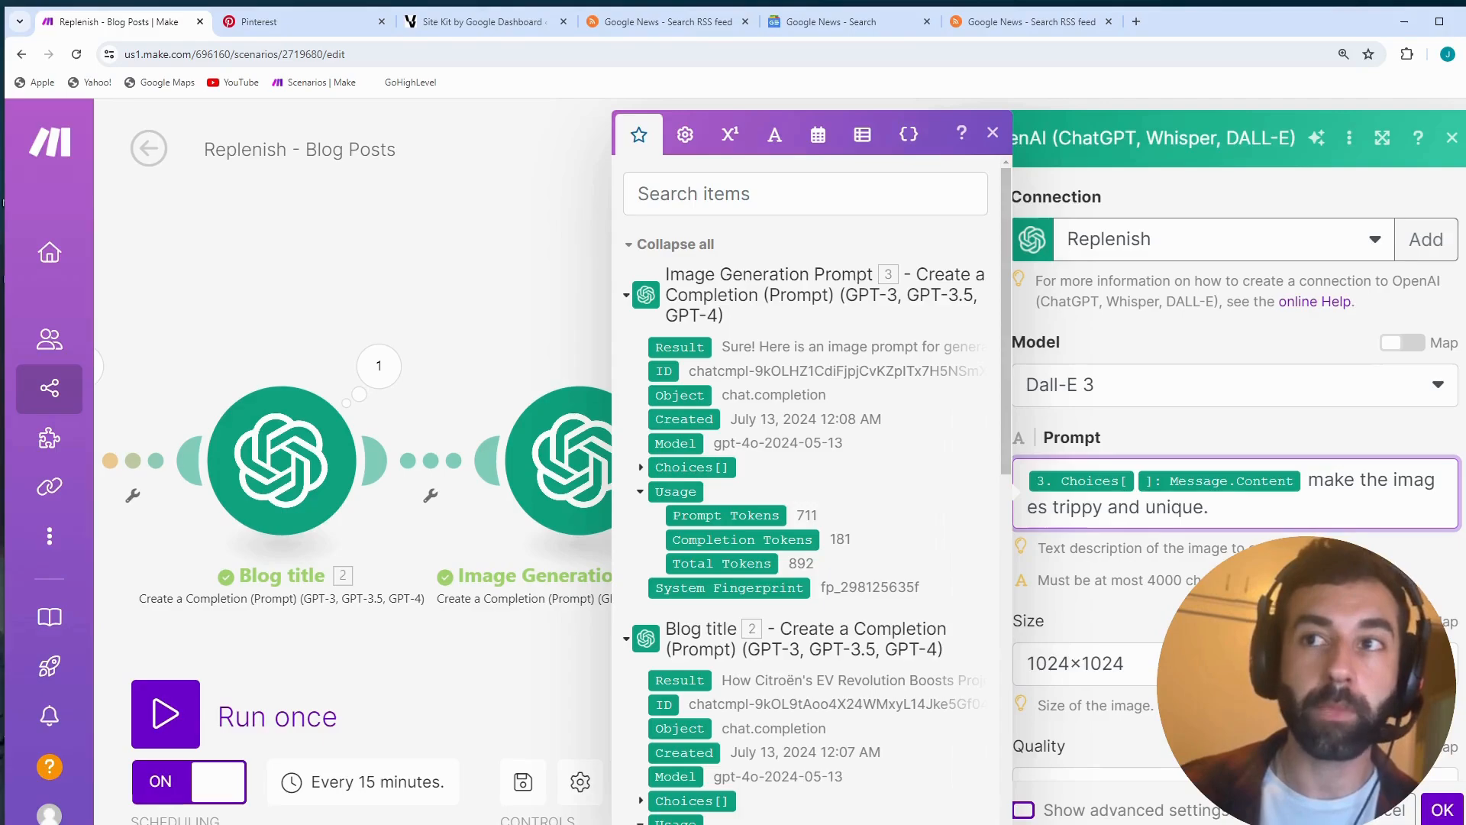
- Review the Generate Image module's size, quality and style, choose Image File as the response format, and accept the settings
{"action": "scroll", "coordinate": [1158, 592], "scroll_direction": "down", "scroll_amount": 1}
{"action": "scroll", "coordinate": [1158, 592], "scroll_direction": "down", "scroll_amount": 2}
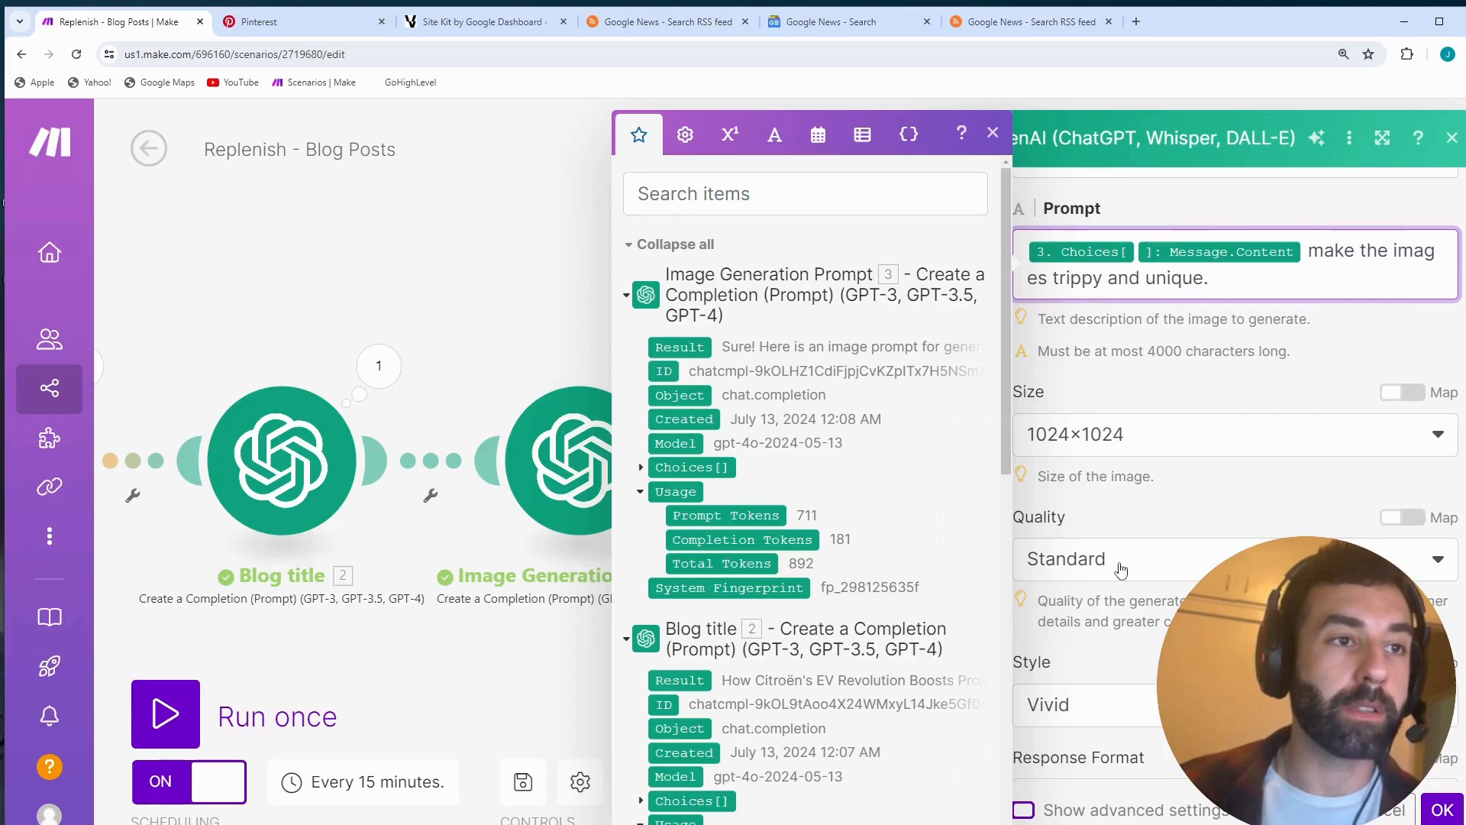
{"action": "scroll", "coordinate": [1107, 611], "scroll_direction": "down", "scroll_amount": 1}
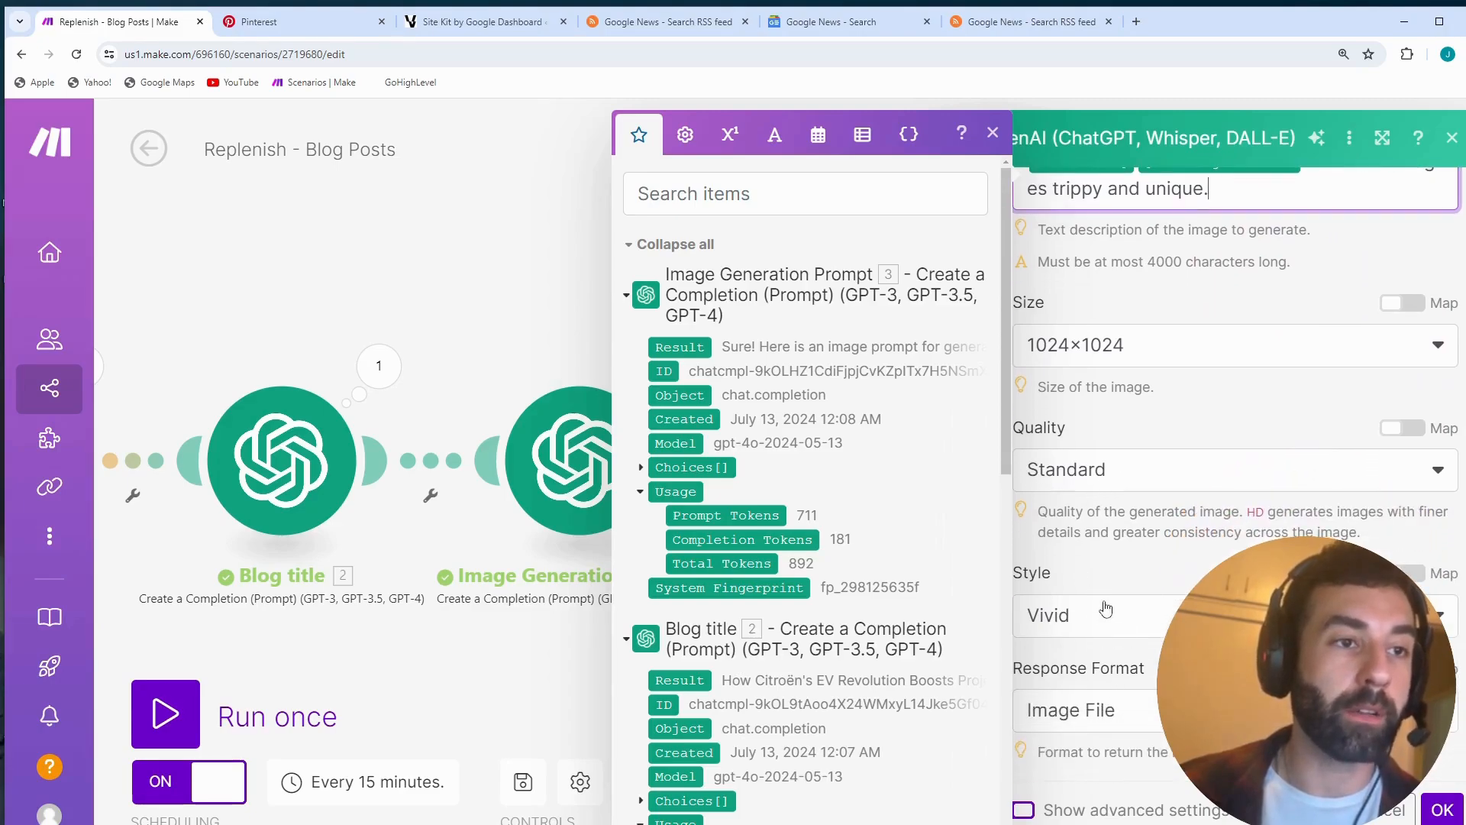
{"action": "left_click", "coordinate": [1120, 717]}
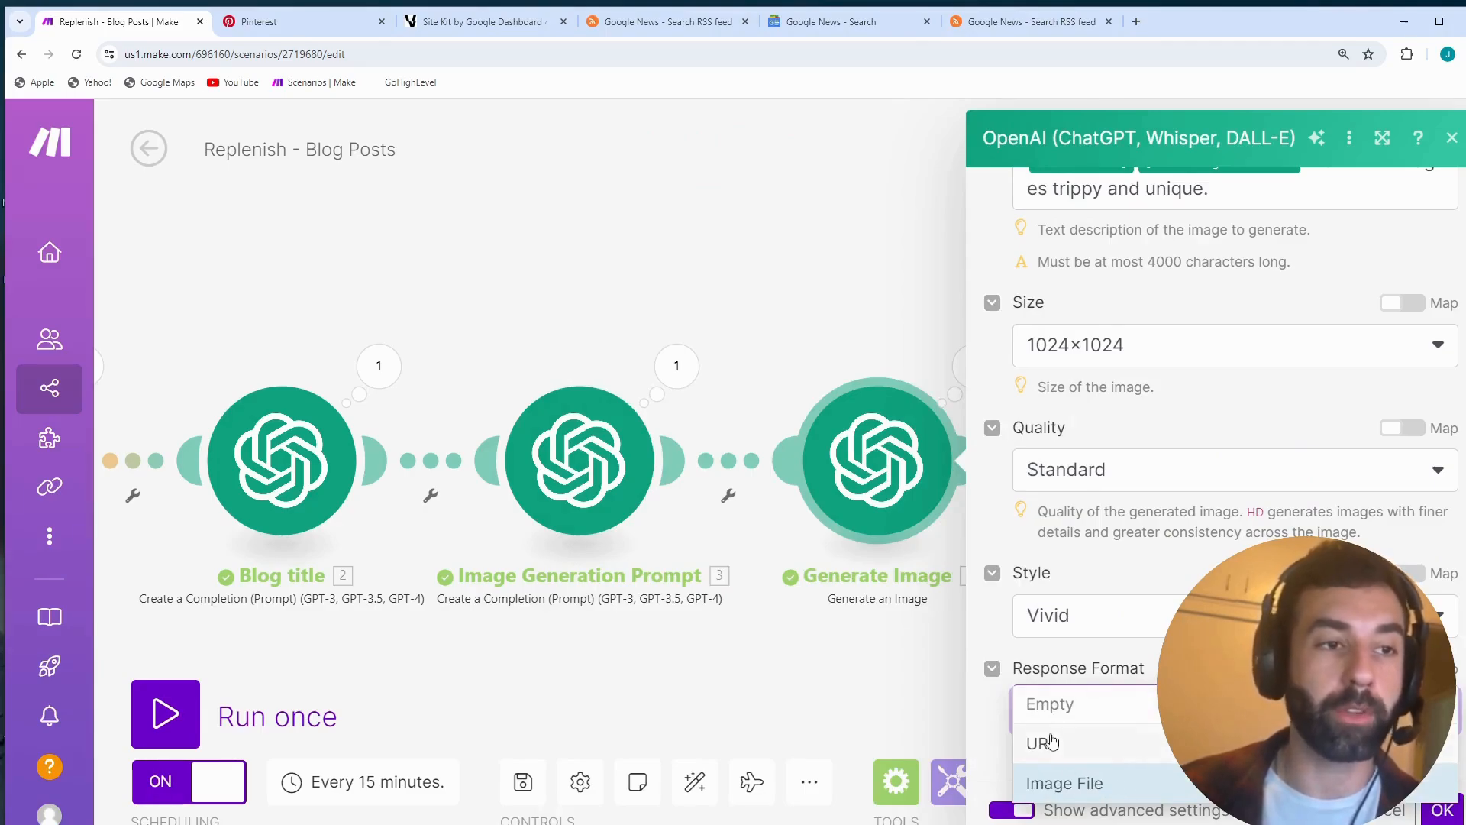
{"action": "left_click", "coordinate": [1077, 794]}
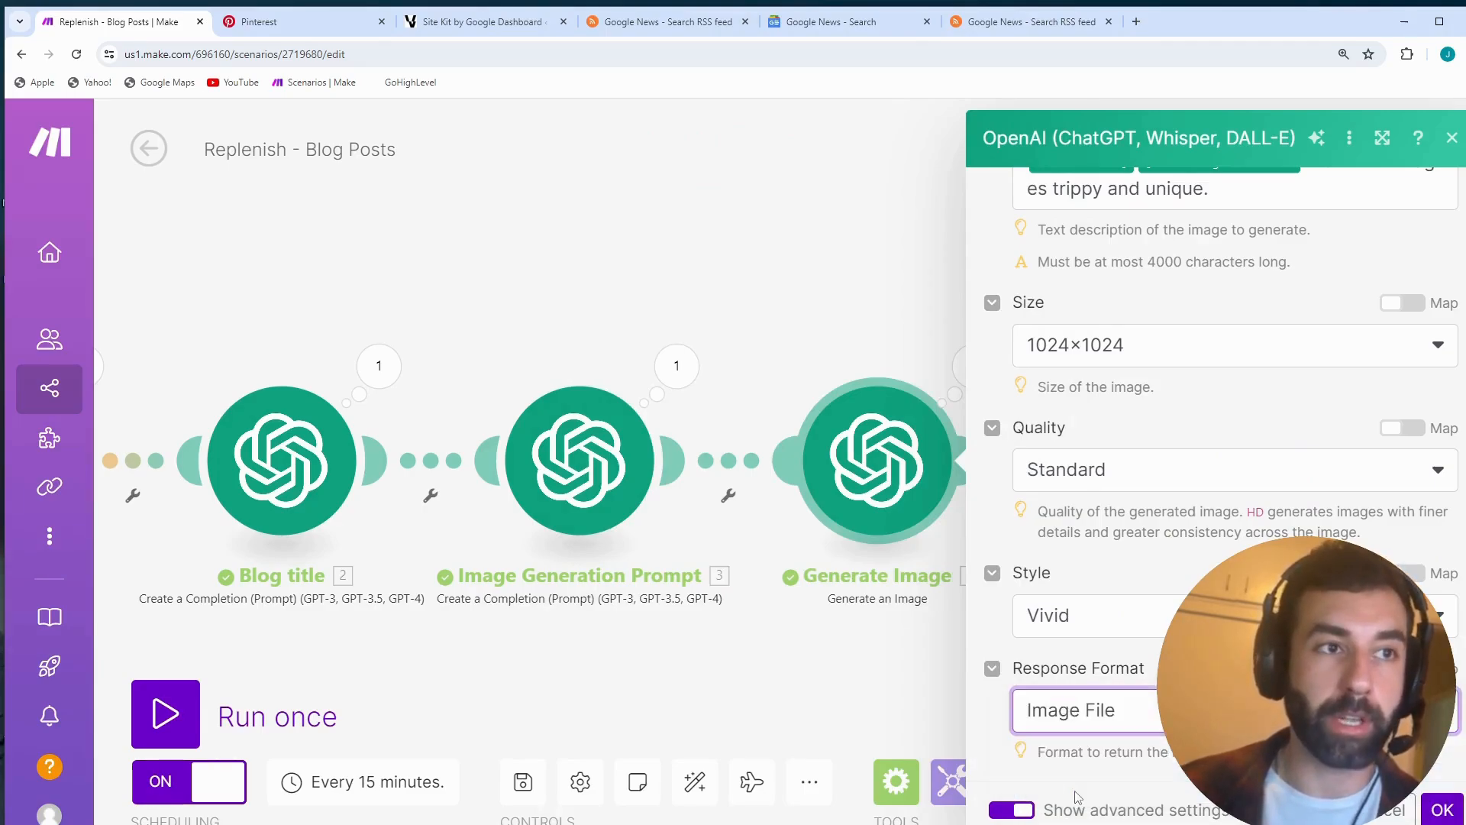
{"action": "left_click", "coordinate": [1445, 811]}
- Open the Generate Post module's settings, highlight the prompt's article topic line, and examine the RSS module's output items
{"action": "left_click_drag", "start_coordinate": [1219, 660], "coordinate": [786, 610]}
{"action": "left_click", "coordinate": [781, 378]}
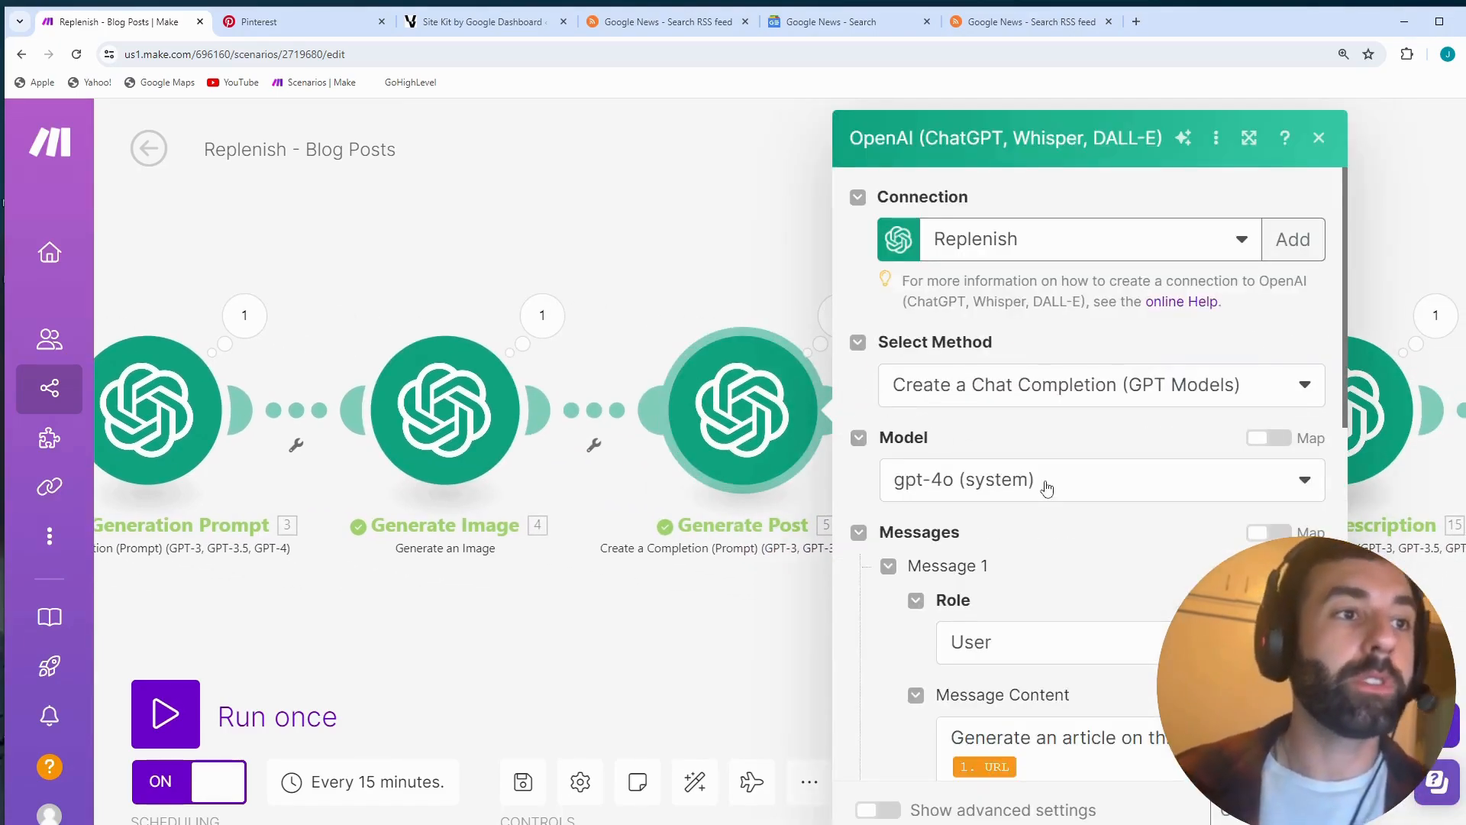
{"action": "scroll", "coordinate": [1059, 524], "scroll_direction": "down", "scroll_amount": 4}
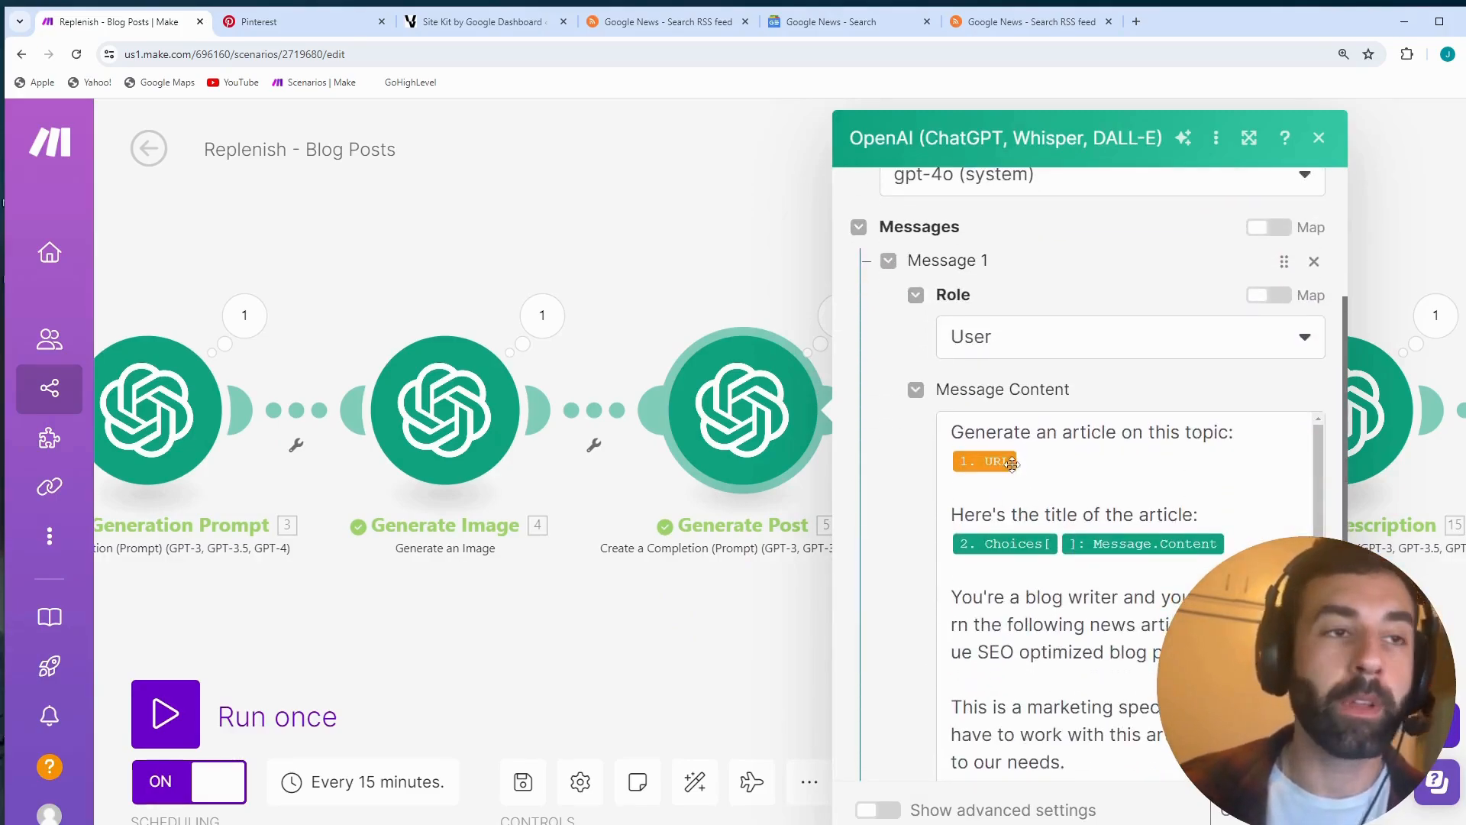
{"action": "left_click_drag", "start_coordinate": [1037, 433], "coordinate": [1005, 460]}
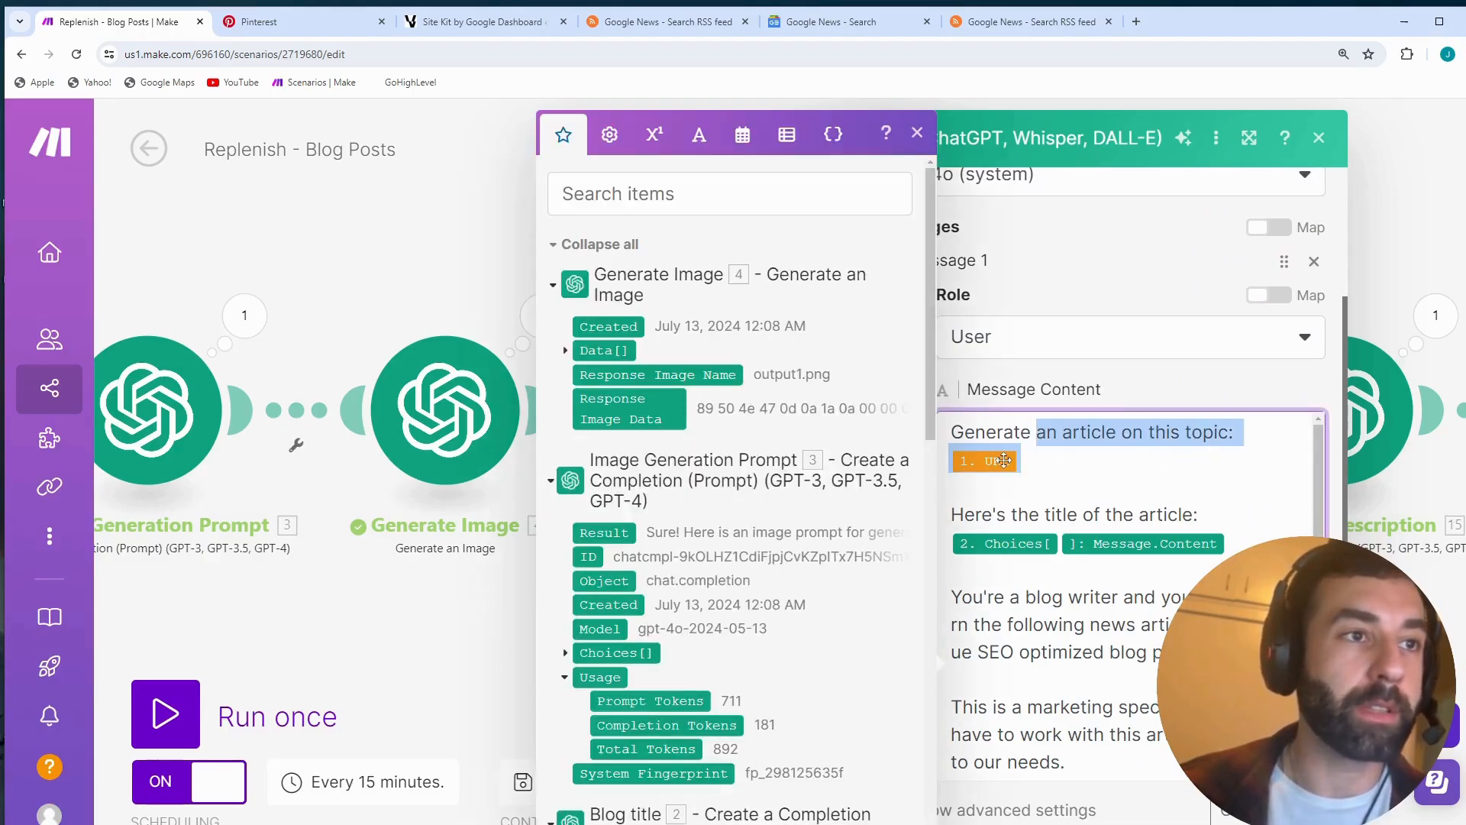
{"action": "left_click", "coordinate": [1064, 490]}
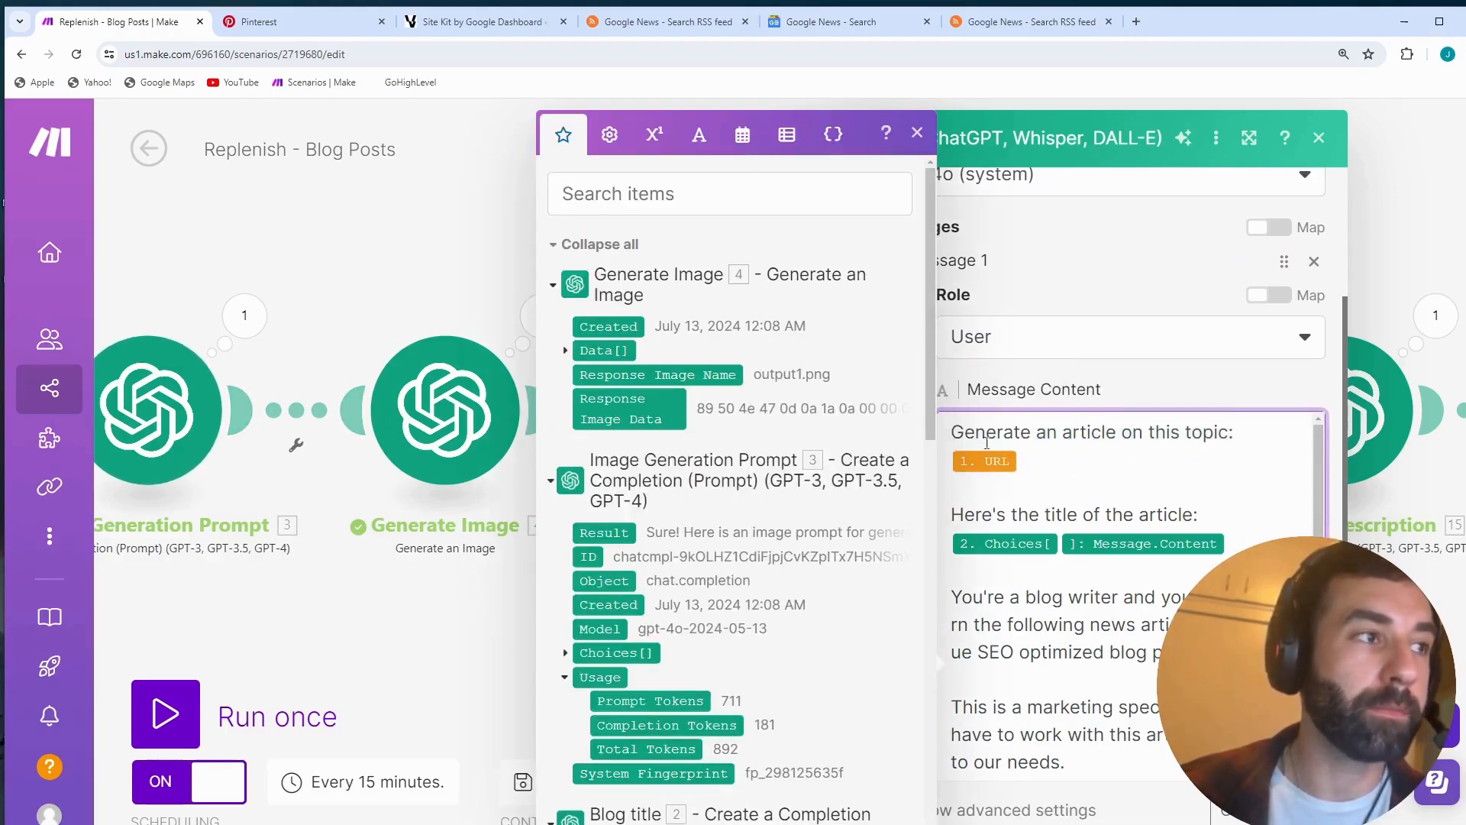
{"action": "scroll", "coordinate": [726, 517], "scroll_direction": "down", "scroll_amount": 10}
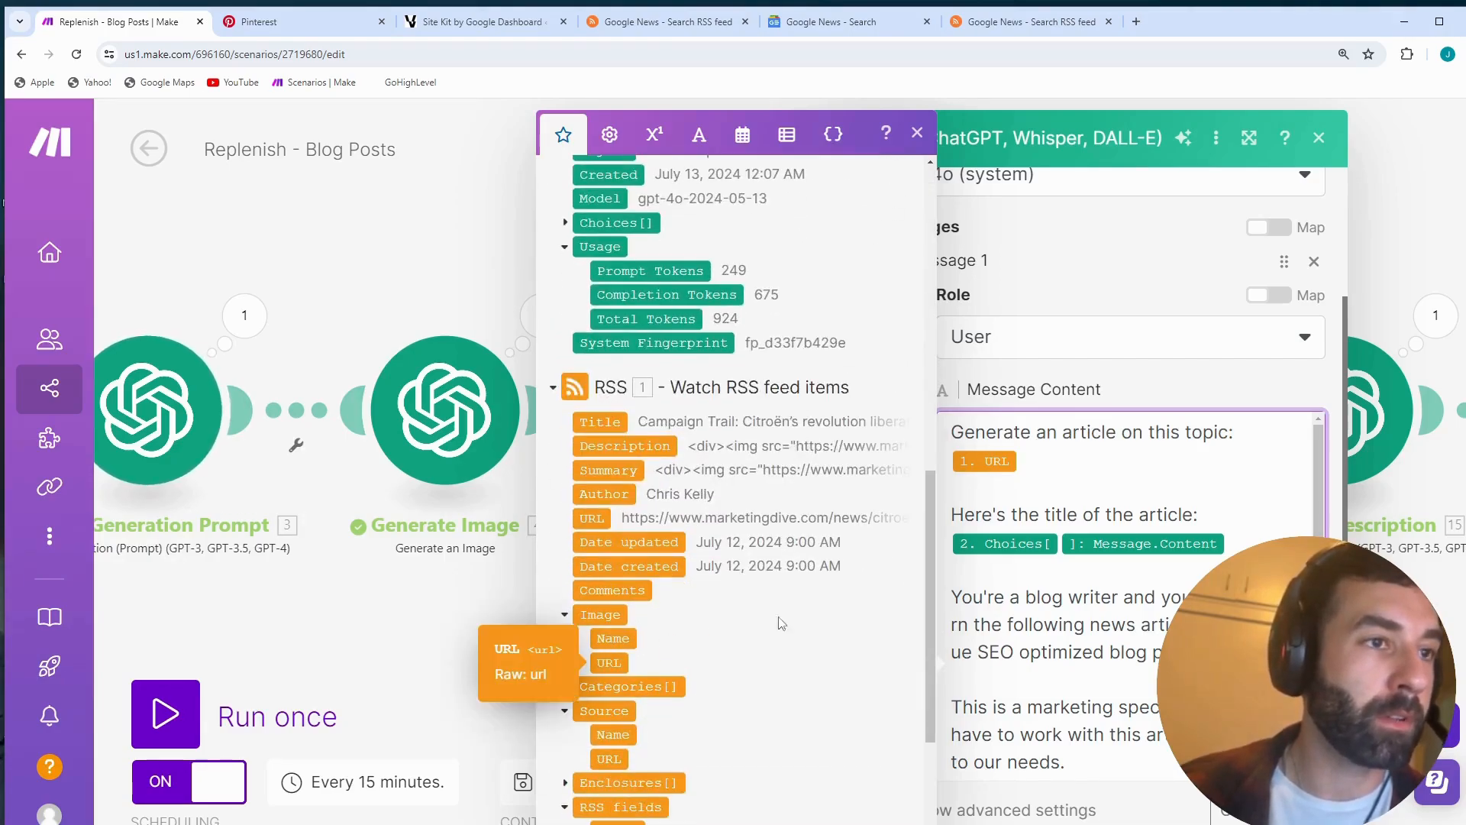
- Highlight the prompt's article title line, expand the Blog title output's Choices[] and Message items, and close the item list
{"action": "left_click_drag", "start_coordinate": [1023, 516], "coordinate": [1123, 548]}
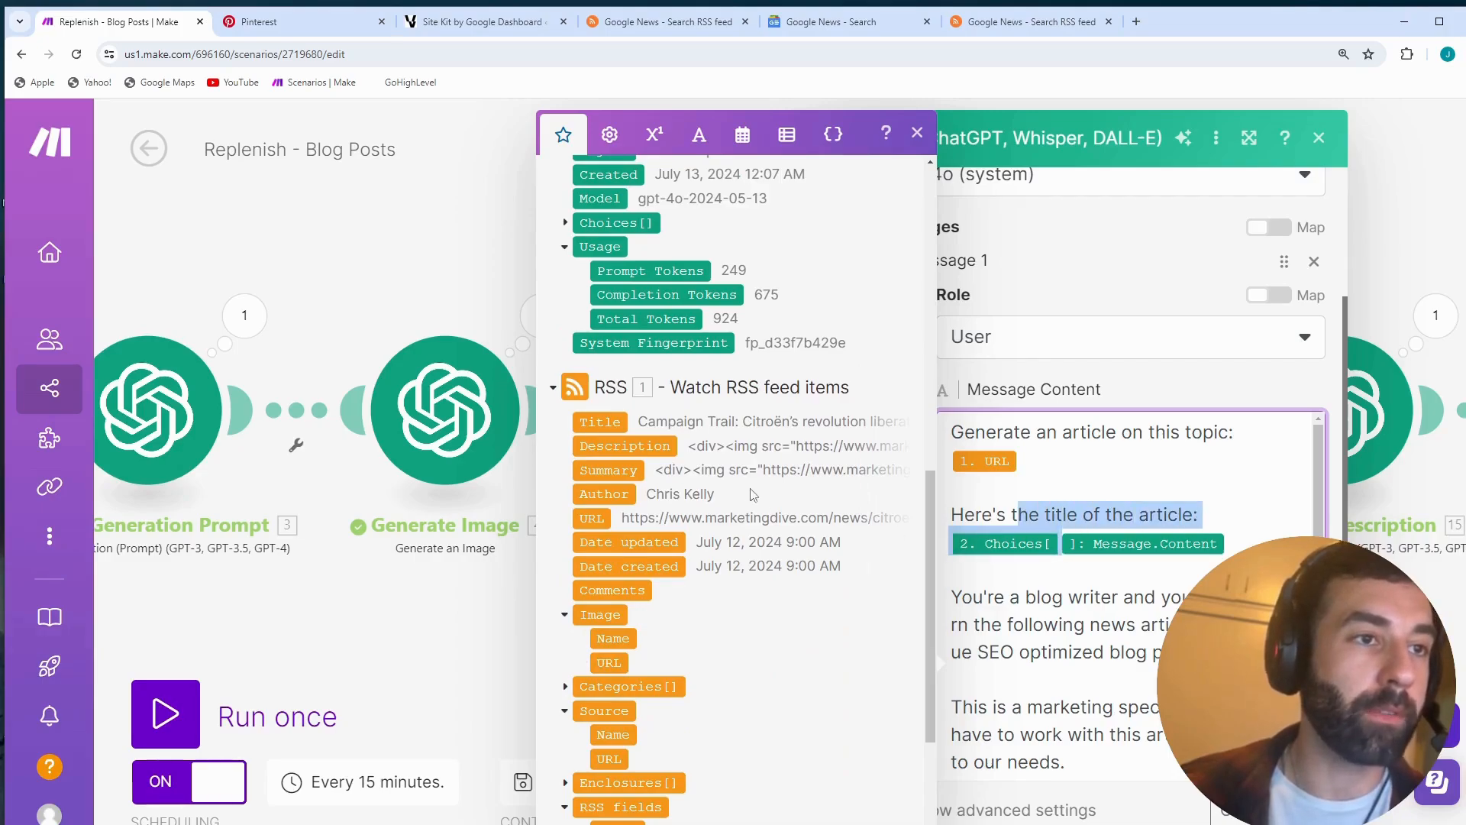
{"action": "scroll", "coordinate": [646, 528], "scroll_direction": "up", "scroll_amount": 5}
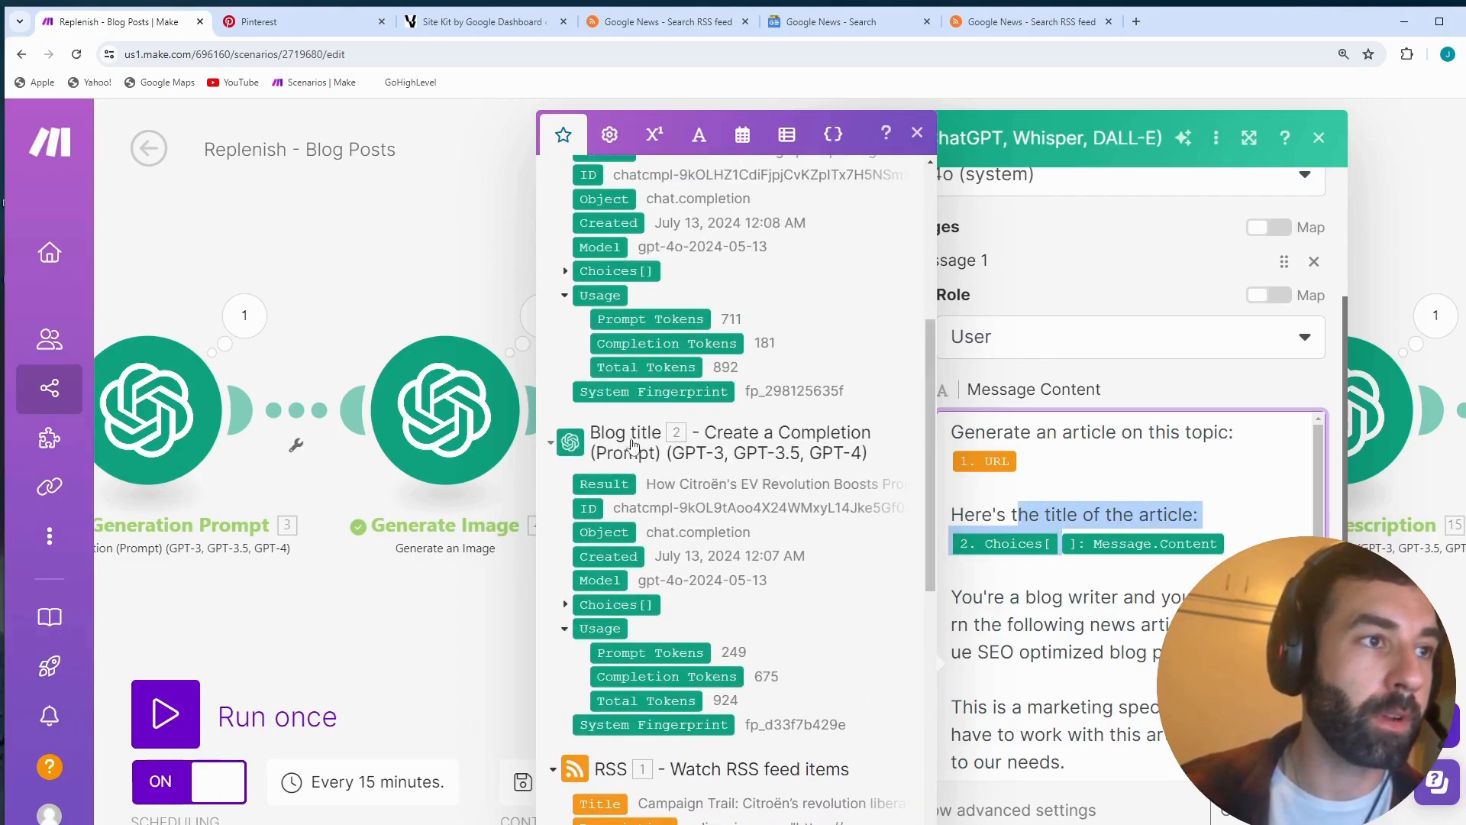
{"action": "left_click", "coordinate": [565, 604]}
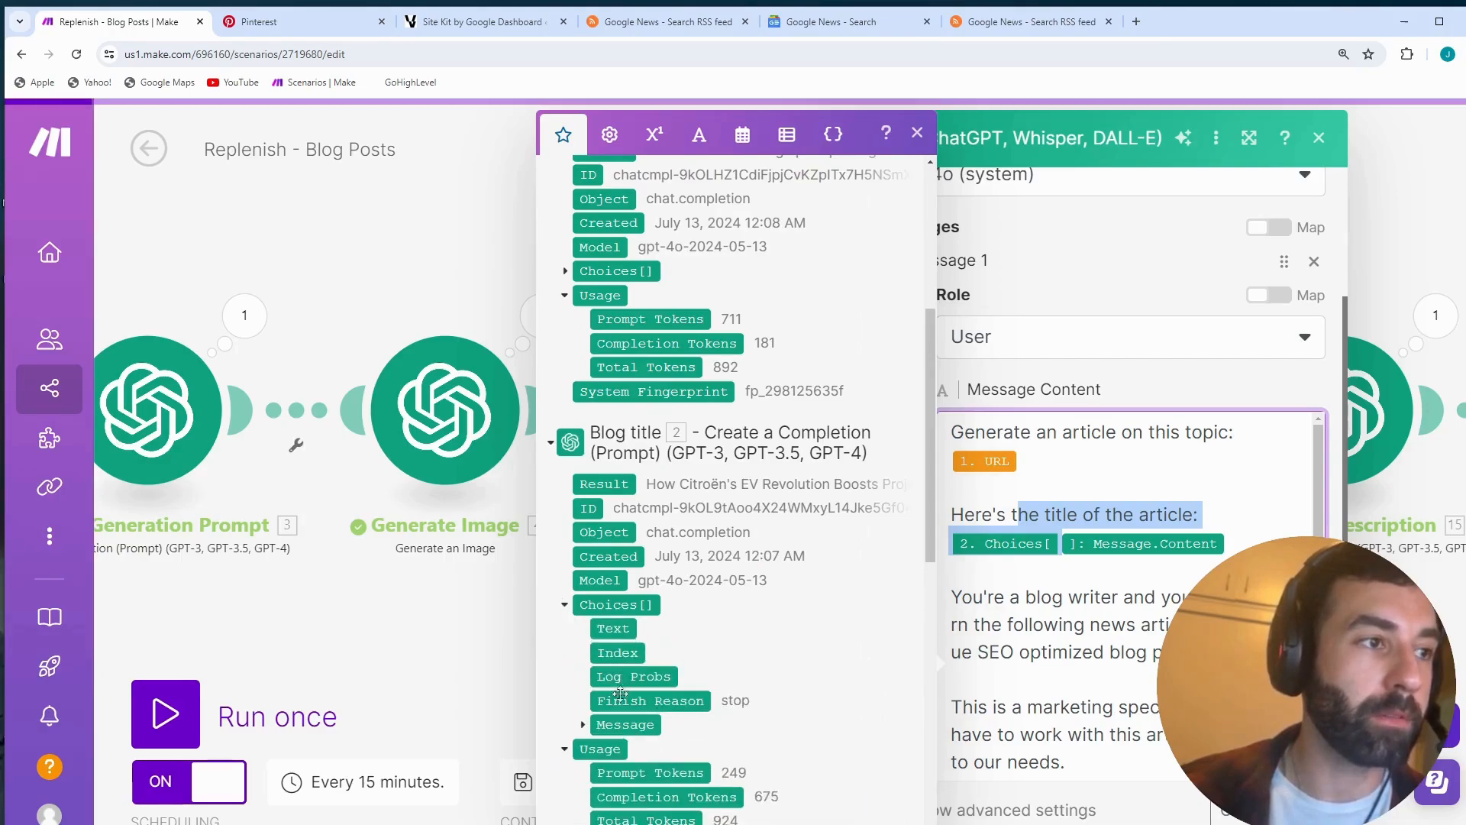
{"action": "left_click", "coordinate": [582, 725]}
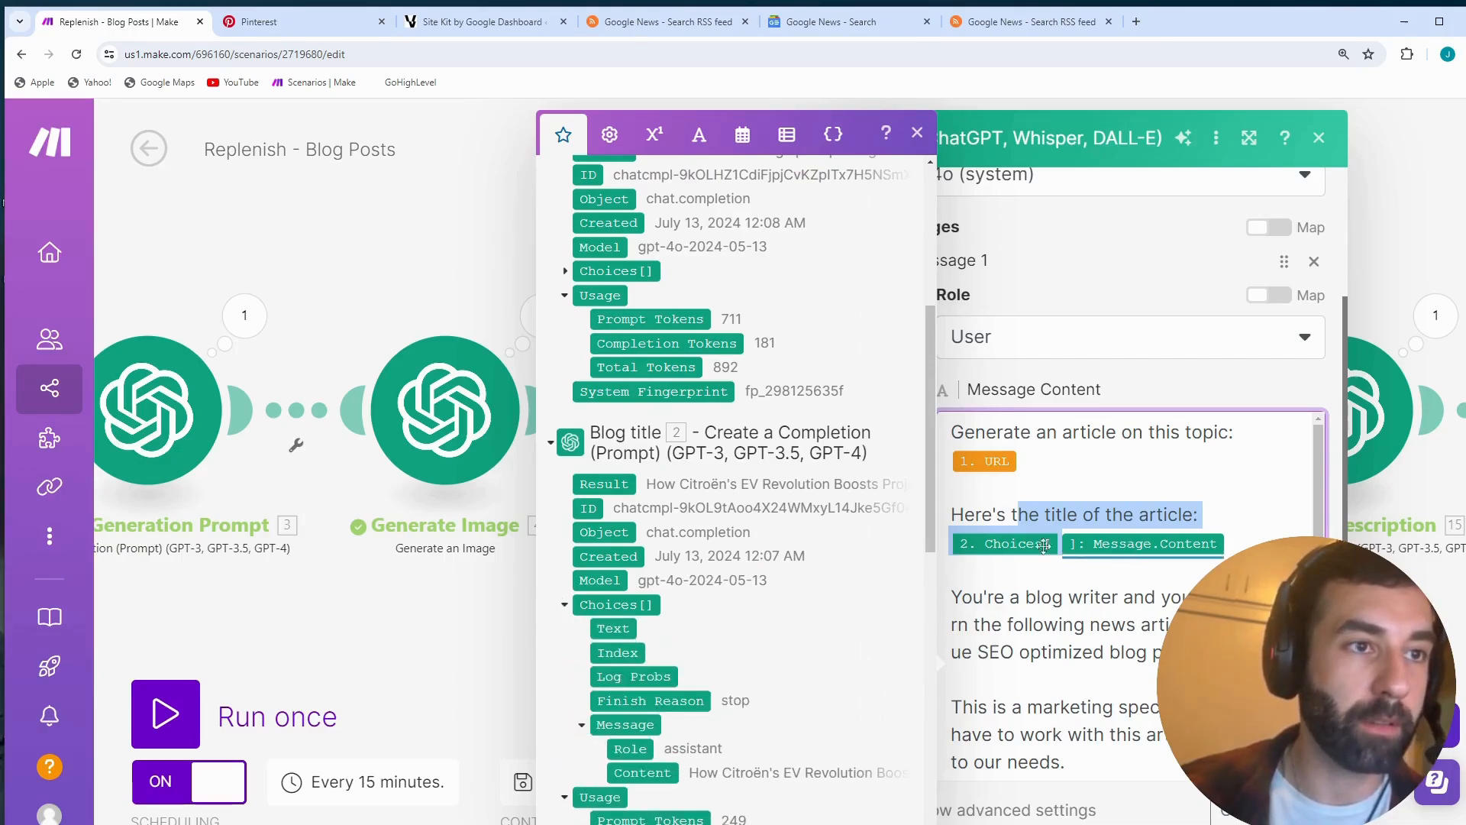
{"action": "left_click", "coordinate": [917, 132]}
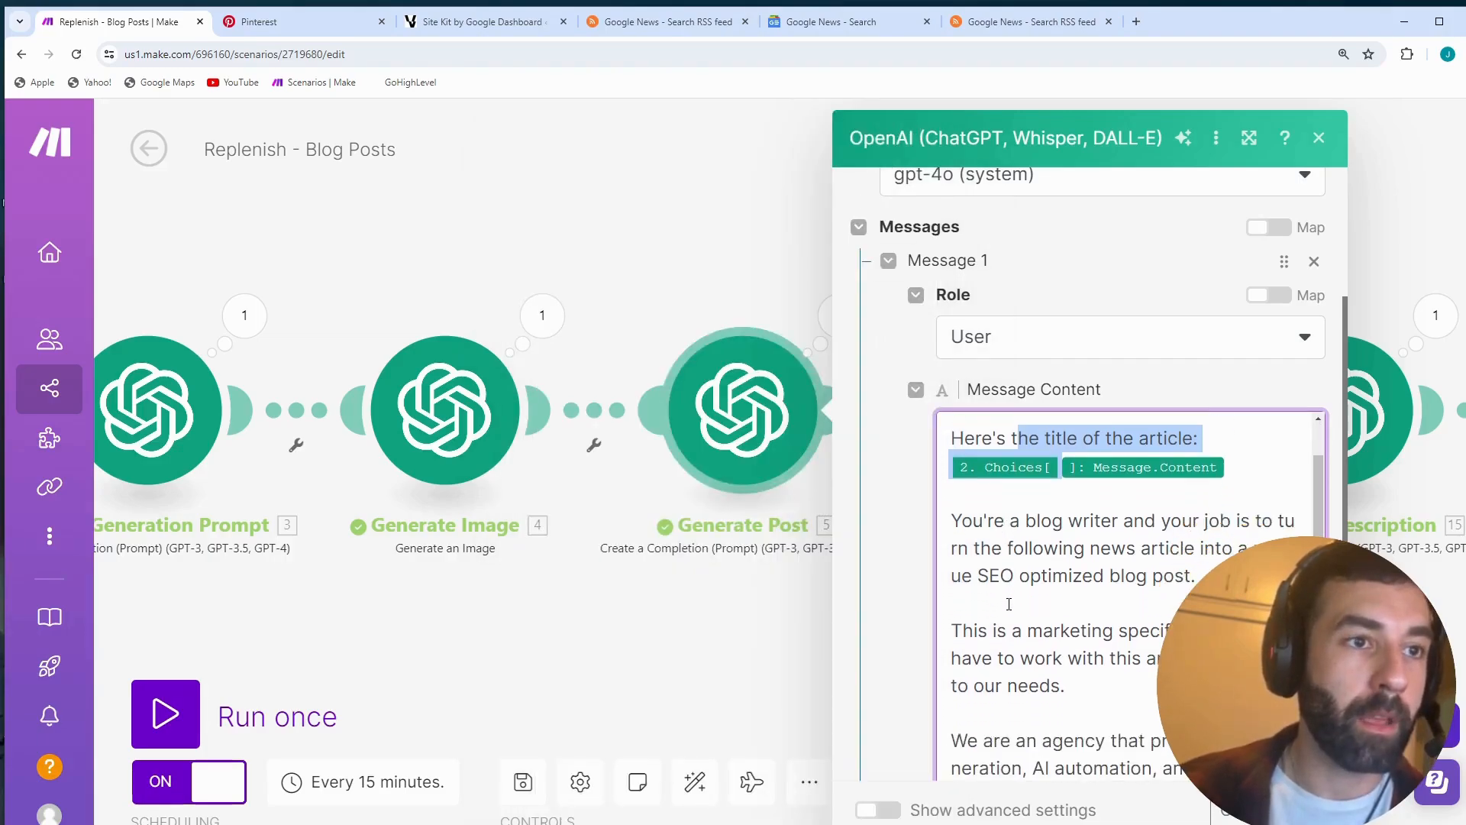
- Highlight and read the Generate Post prompt's paragraphs on relating the marketing article to the agency's services and contractor niches
{"action": "scroll", "coordinate": [1008, 604], "scroll_direction": "down", "scroll_amount": 1}
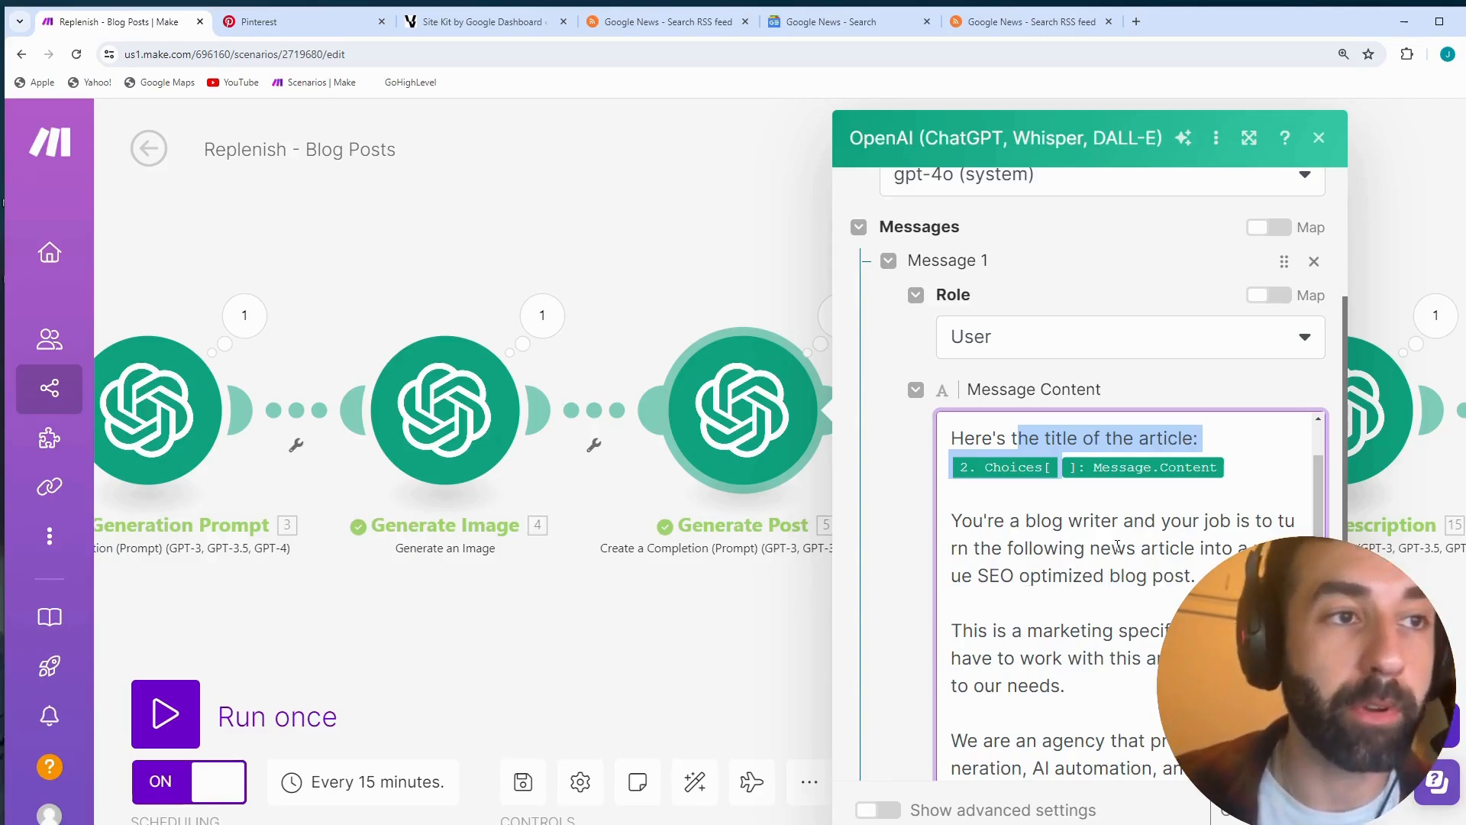
{"action": "scroll", "coordinate": [1118, 547], "scroll_direction": "down", "scroll_amount": 2}
{"action": "left_click_drag", "start_coordinate": [952, 479], "coordinate": [1192, 726]}
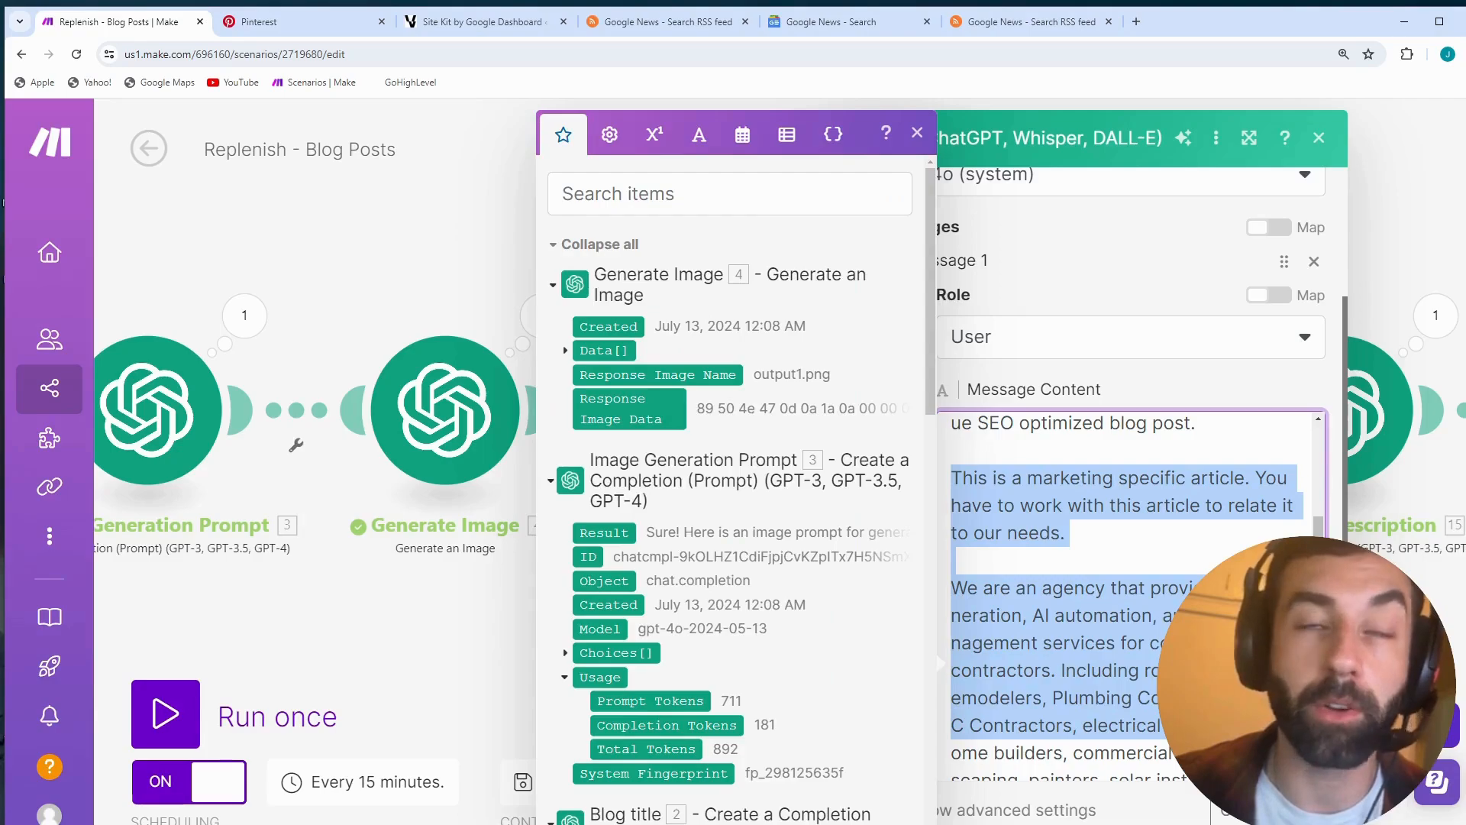
{"action": "left_click", "coordinate": [1129, 550]}
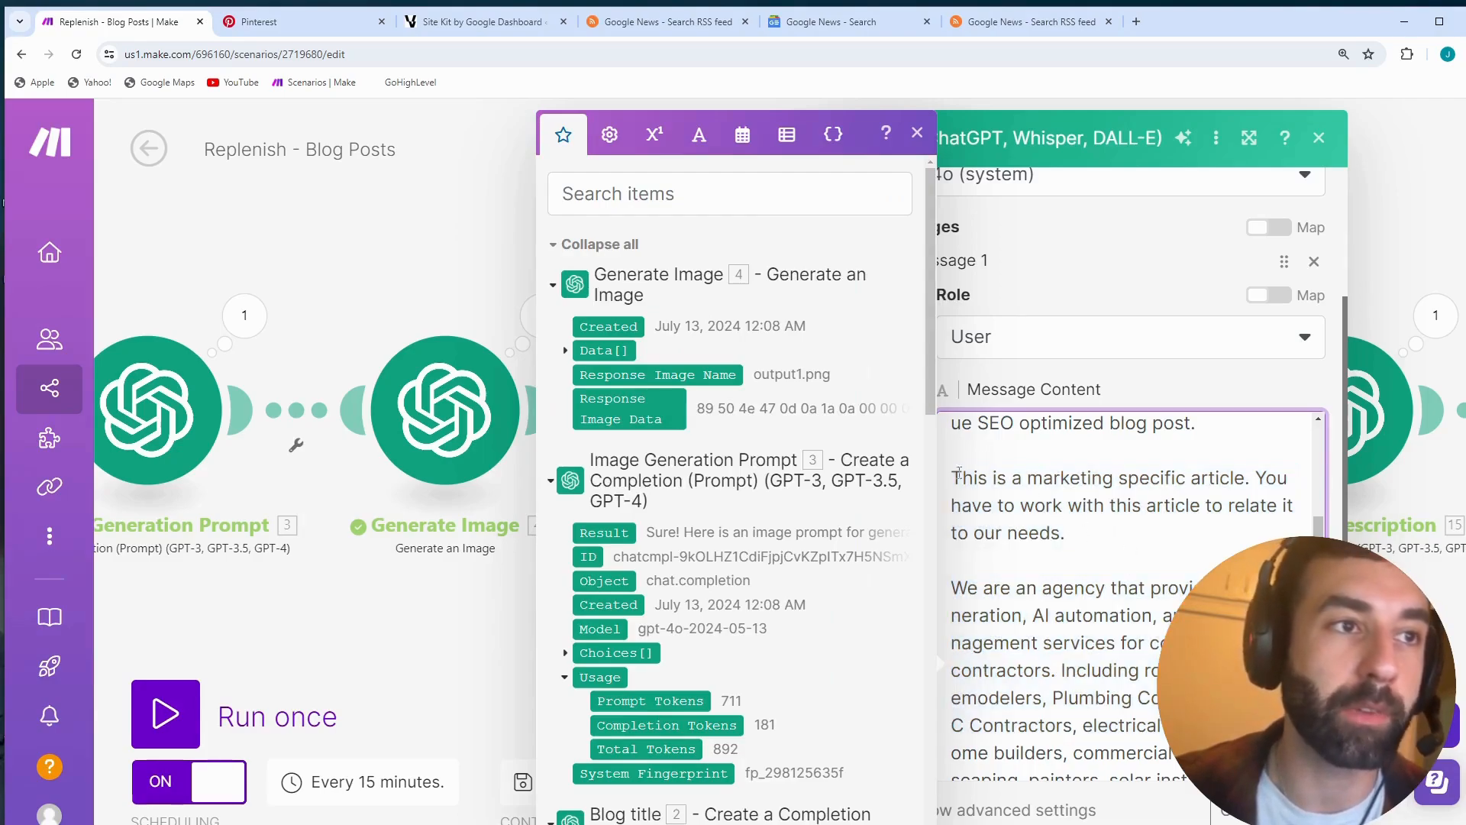
{"action": "left_click_drag", "start_coordinate": [949, 475], "coordinate": [1131, 794]}
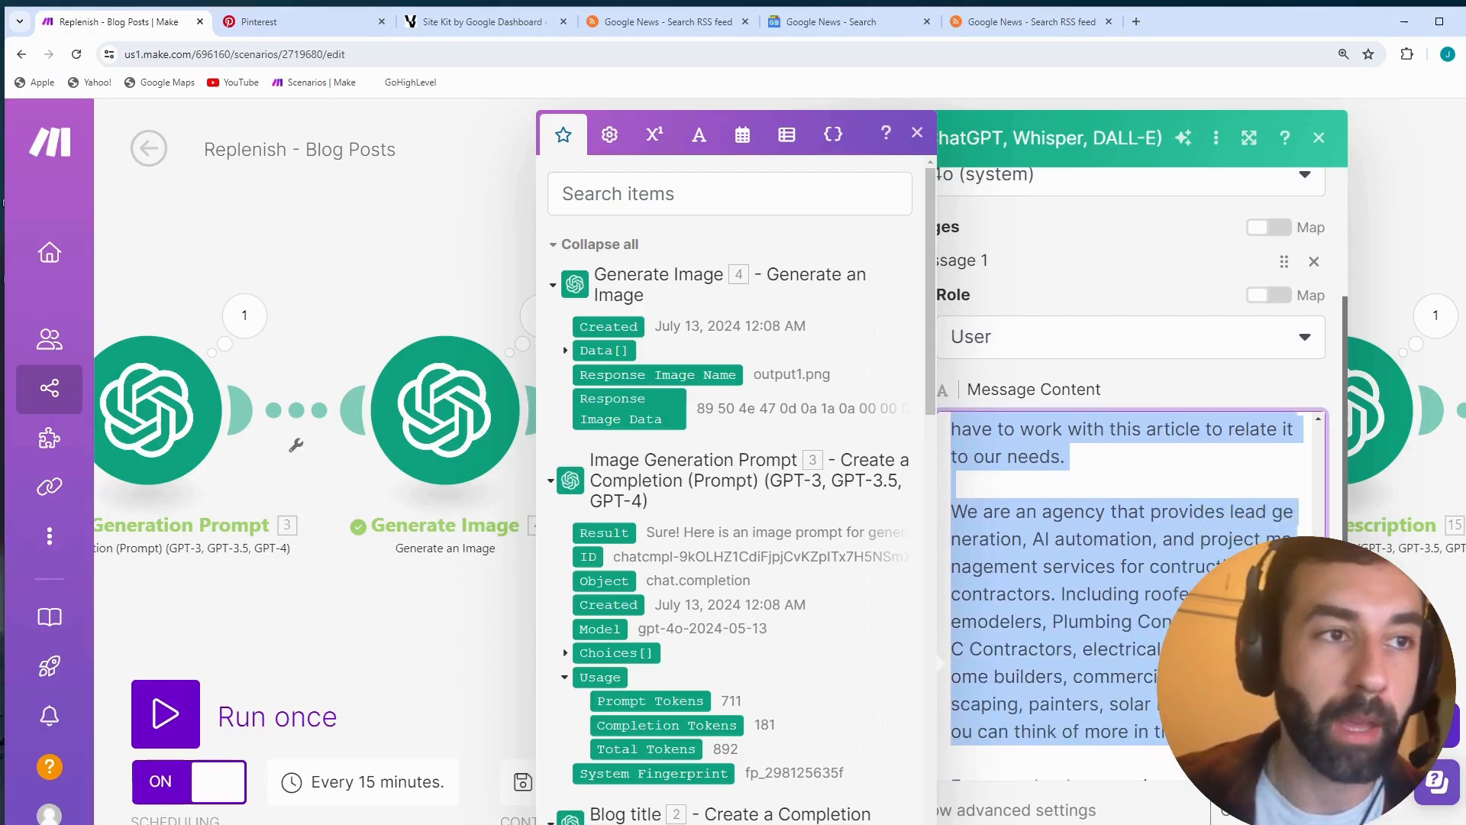
{"action": "scroll", "coordinate": [1063, 578], "scroll_direction": "down", "scroll_amount": 3}
{"action": "left_click", "coordinate": [1063, 578]}
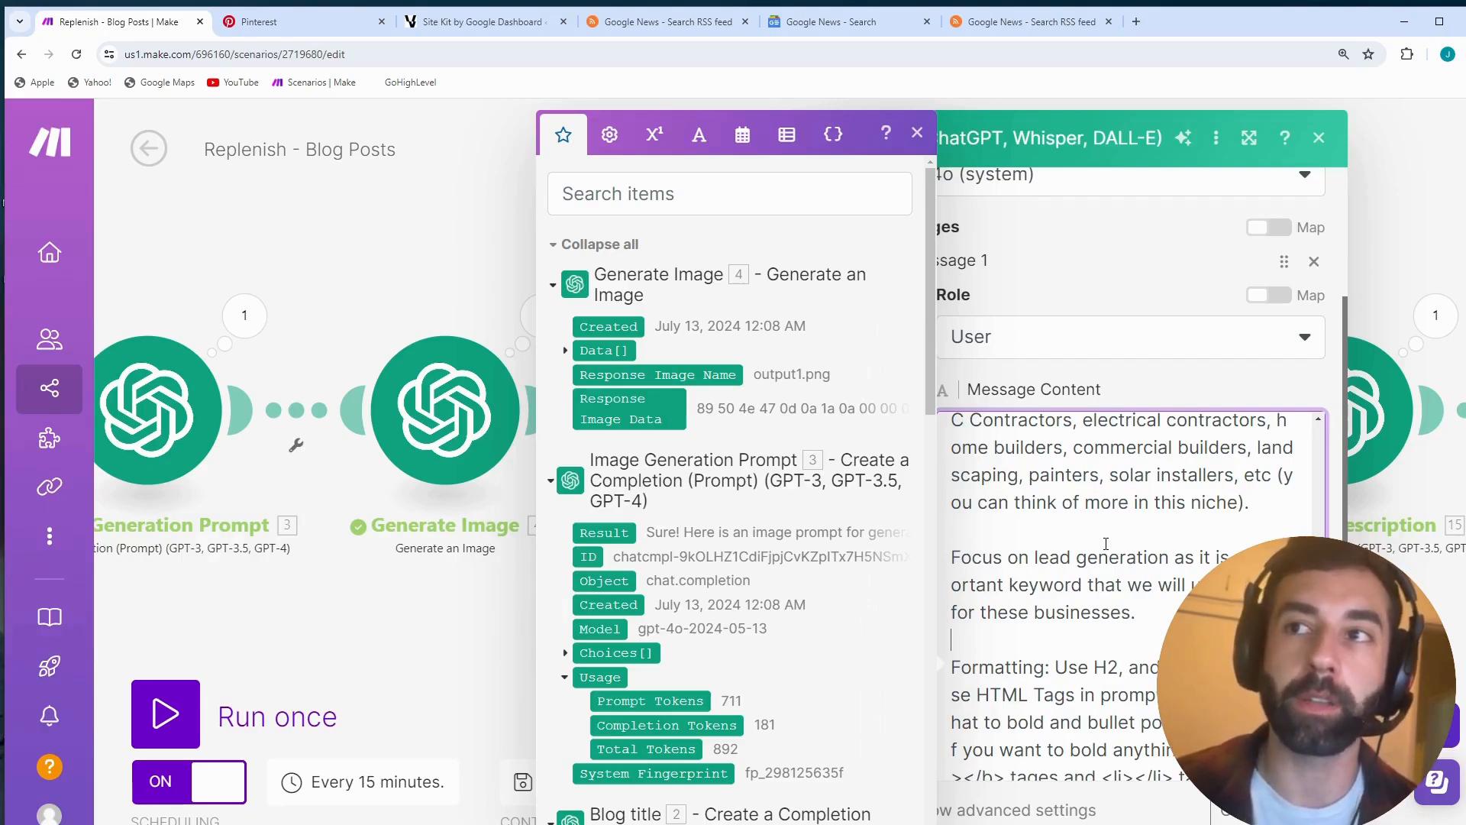
- Read the prompt's formatting, word-count and DOCTYPE removal instructions, highlighting them from "Formatting" to the end
{"action": "scroll", "coordinate": [1108, 541], "scroll_direction": "down", "scroll_amount": 2}
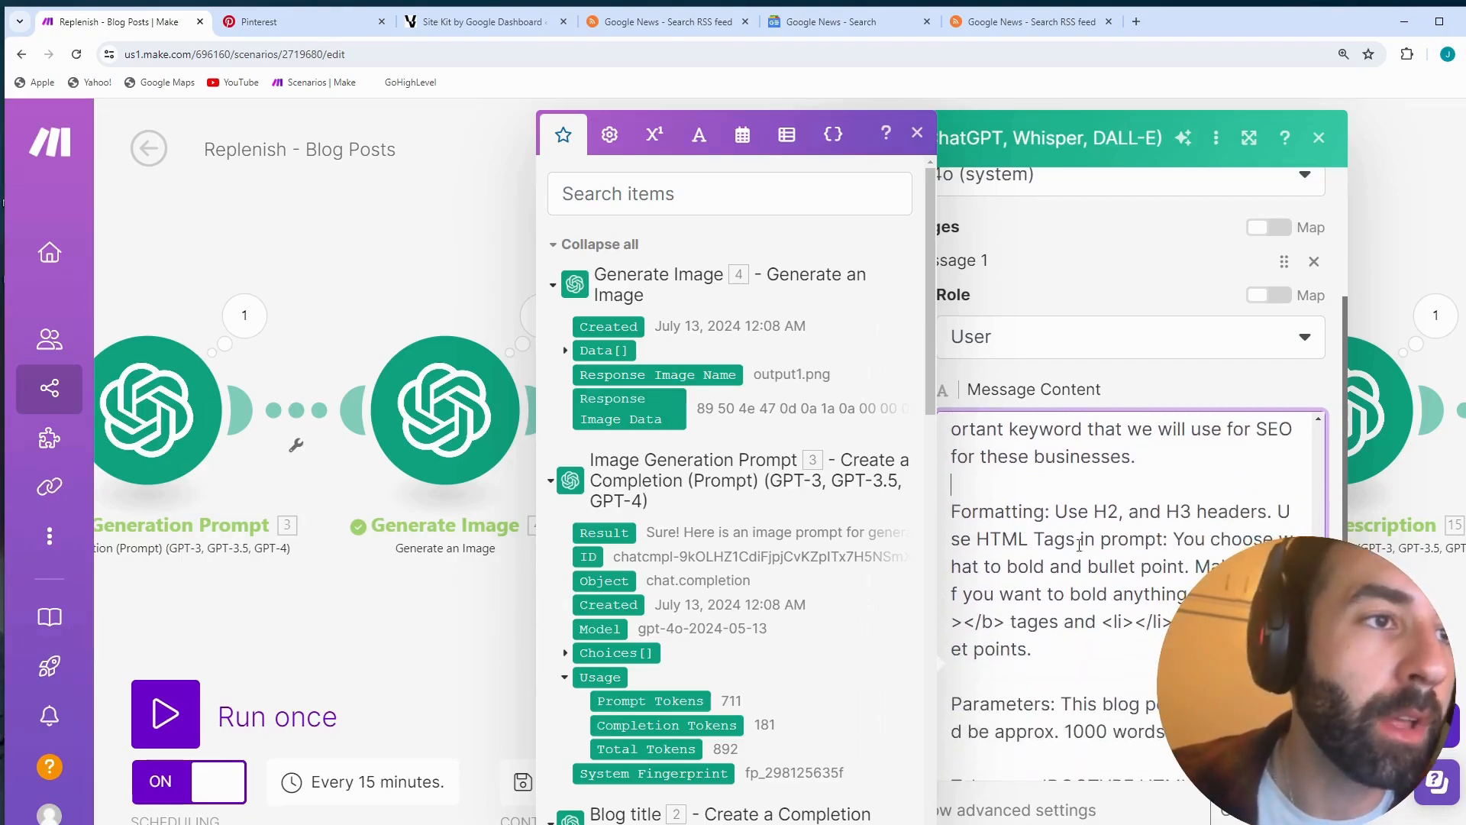
{"action": "left_click", "coordinate": [918, 134]}
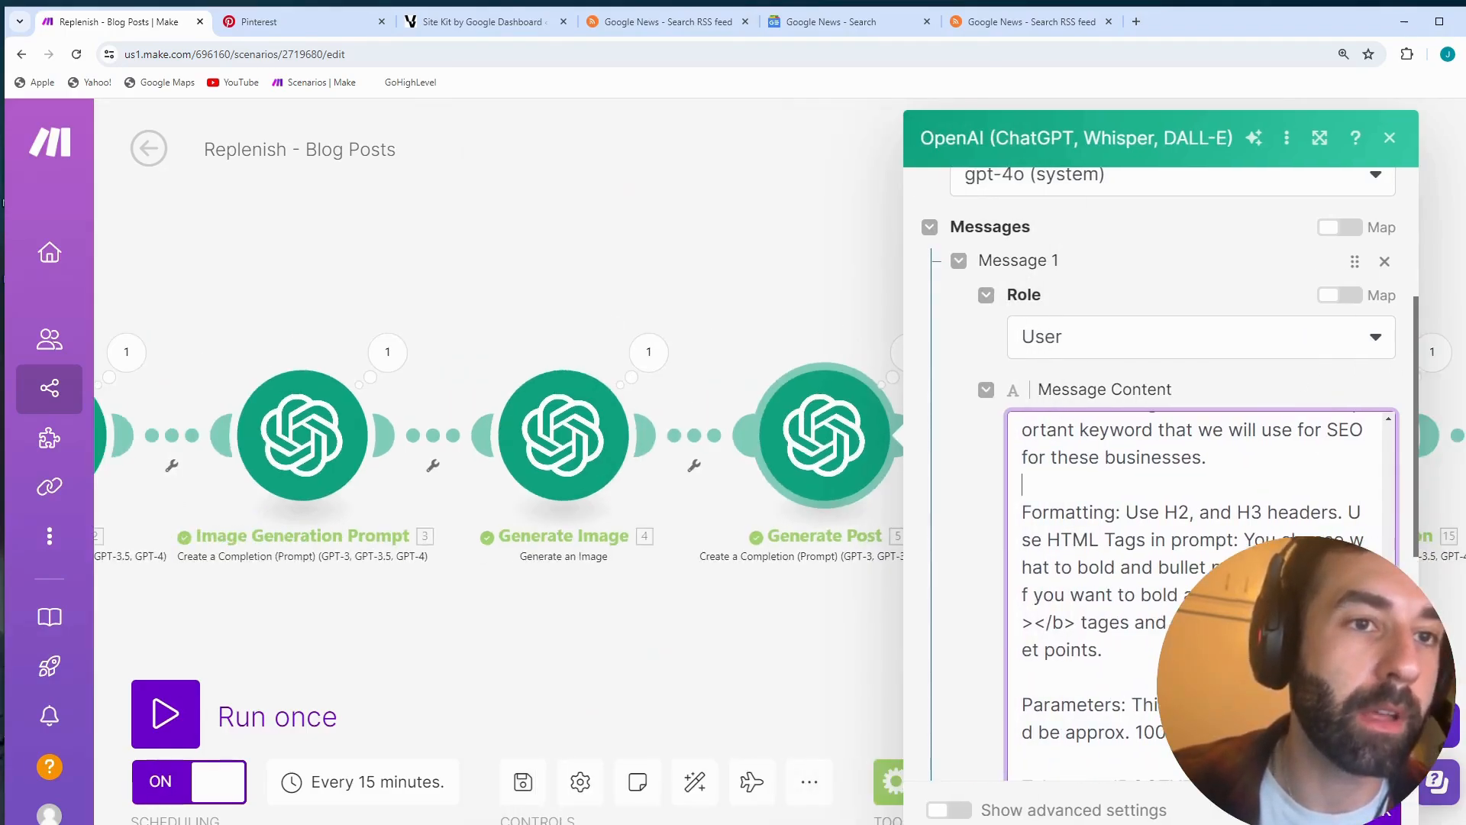
{"action": "scroll", "coordinate": [1353, 477], "scroll_direction": "up", "scroll_amount": 2}
{"action": "scroll", "coordinate": [1353, 477], "scroll_direction": "down", "scroll_amount": 4}
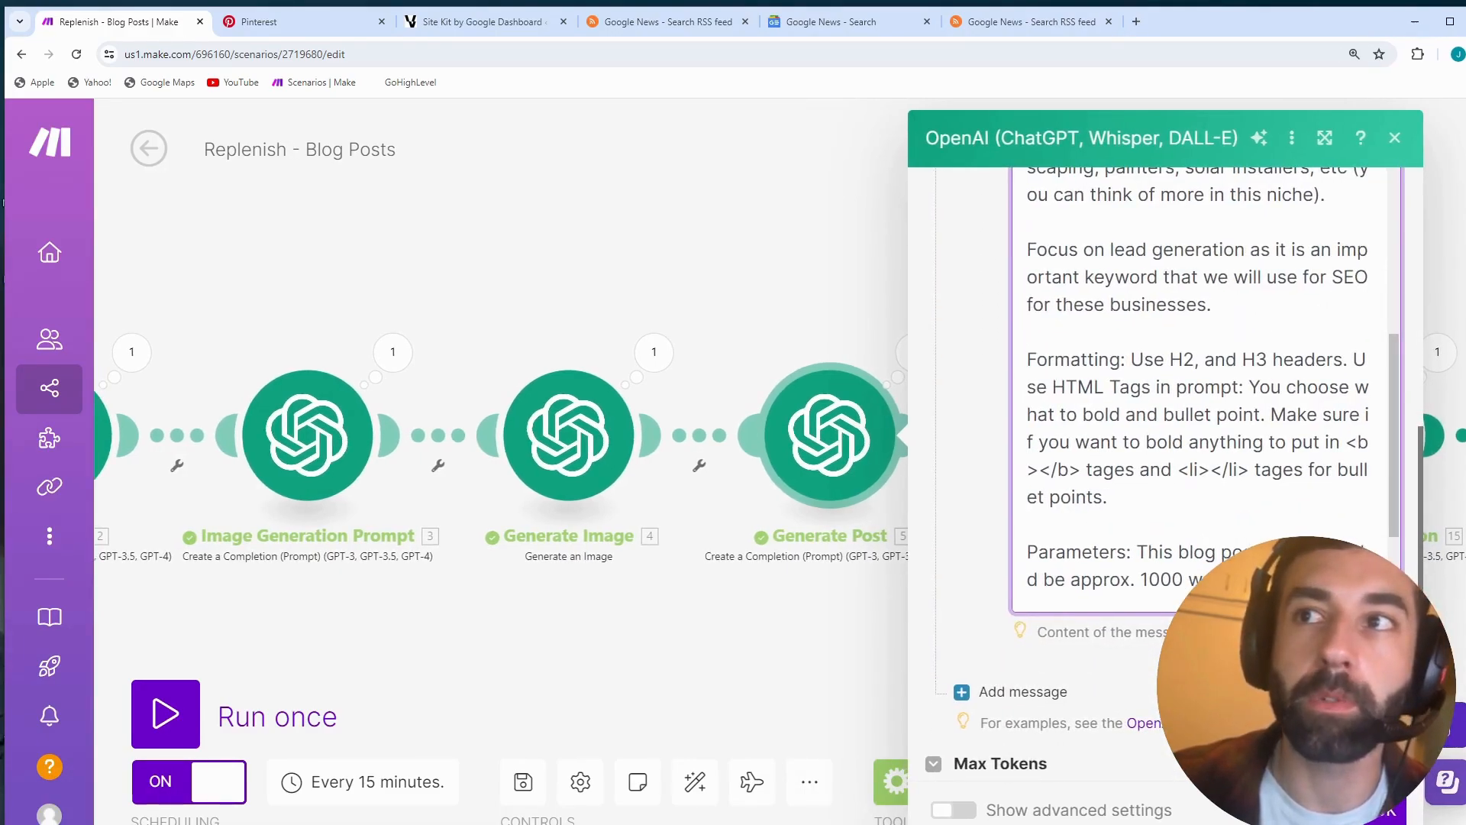
{"action": "scroll", "coordinate": [1333, 485], "scroll_direction": "down", "scroll_amount": 2}
{"action": "scroll", "coordinate": [1333, 486], "scroll_direction": "down", "scroll_amount": 2}
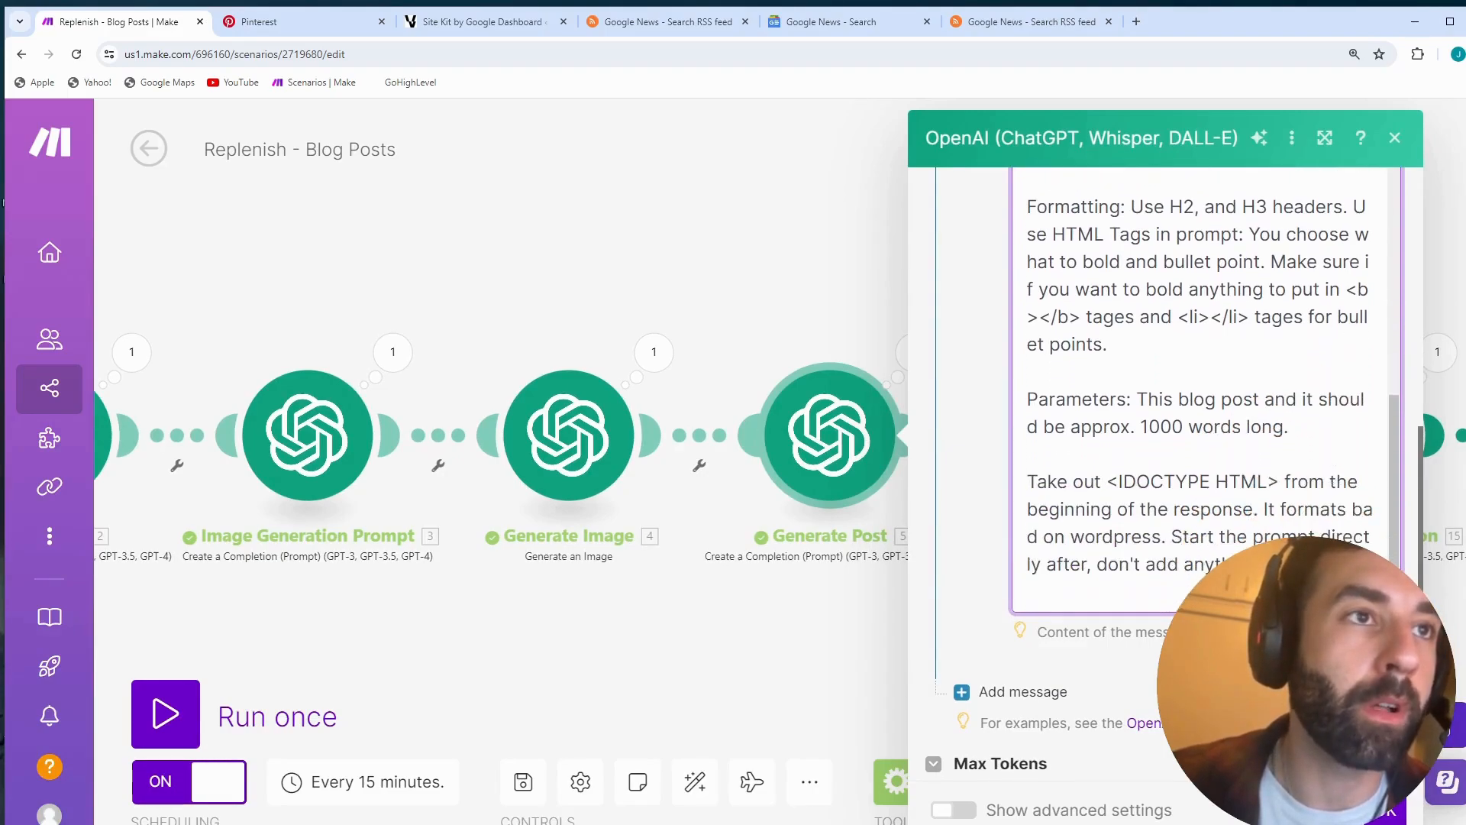
{"action": "left_click_drag", "start_coordinate": [1333, 581], "coordinate": [1029, 208]}
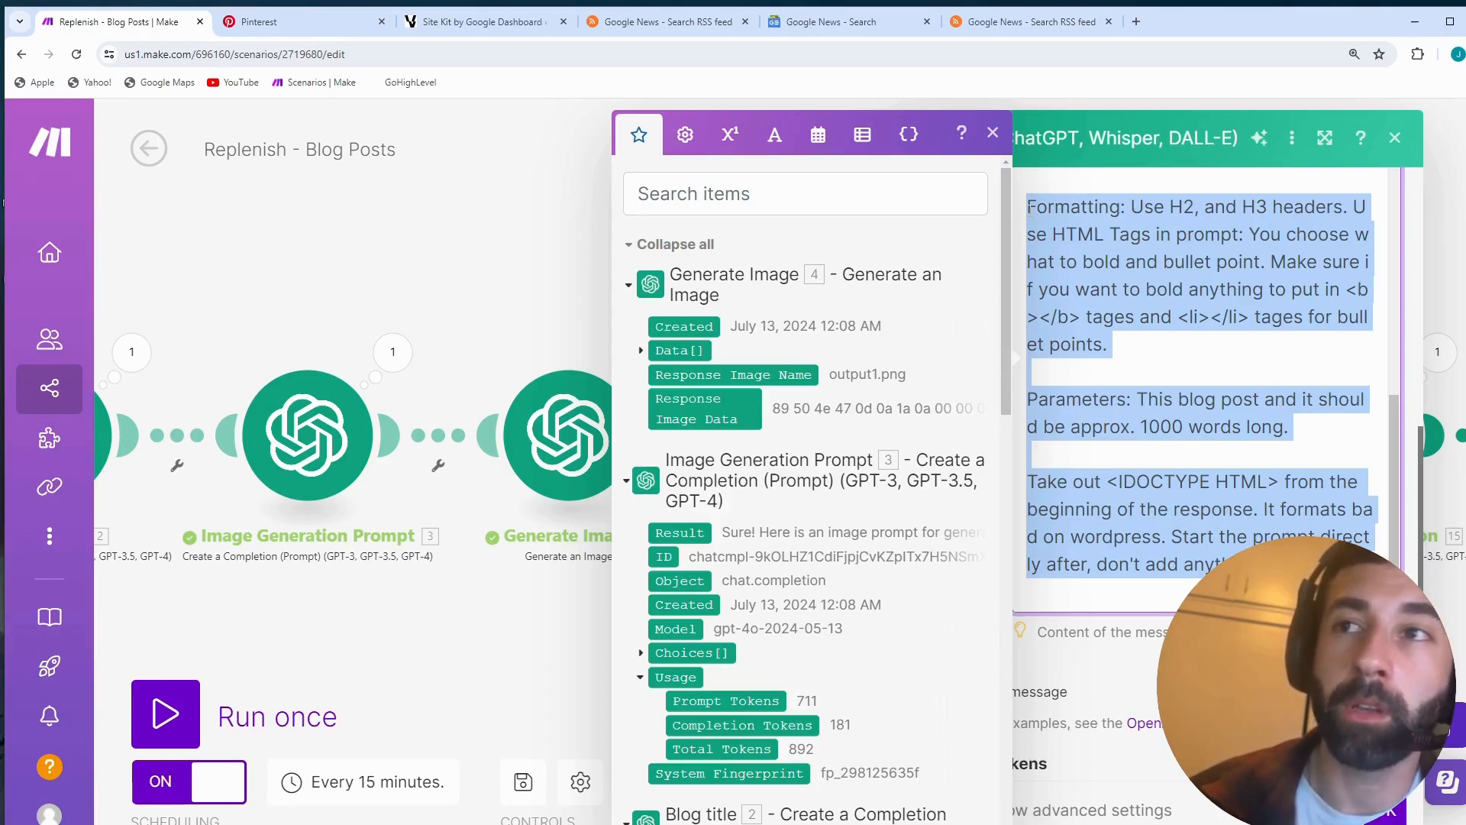
{"action": "left_click", "coordinate": [1268, 208]}
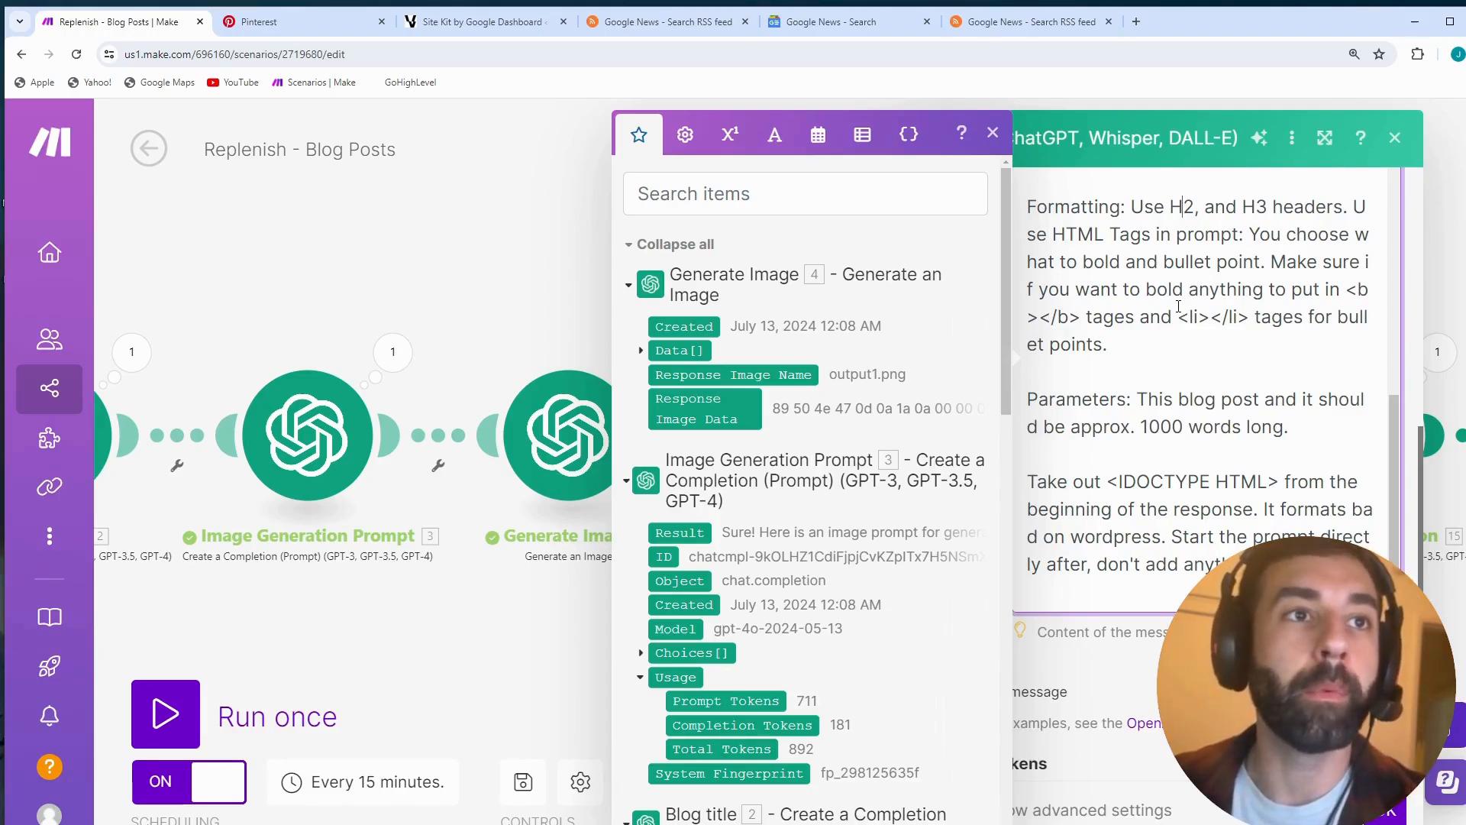
- Highlight the DOCTYPE removal paragraph, the HTML tags instruction and "<IDOCTYPE HTML>", and close the Generate Post settings
{"action": "left_click_drag", "start_coordinate": [1050, 485], "coordinate": [1367, 567]}
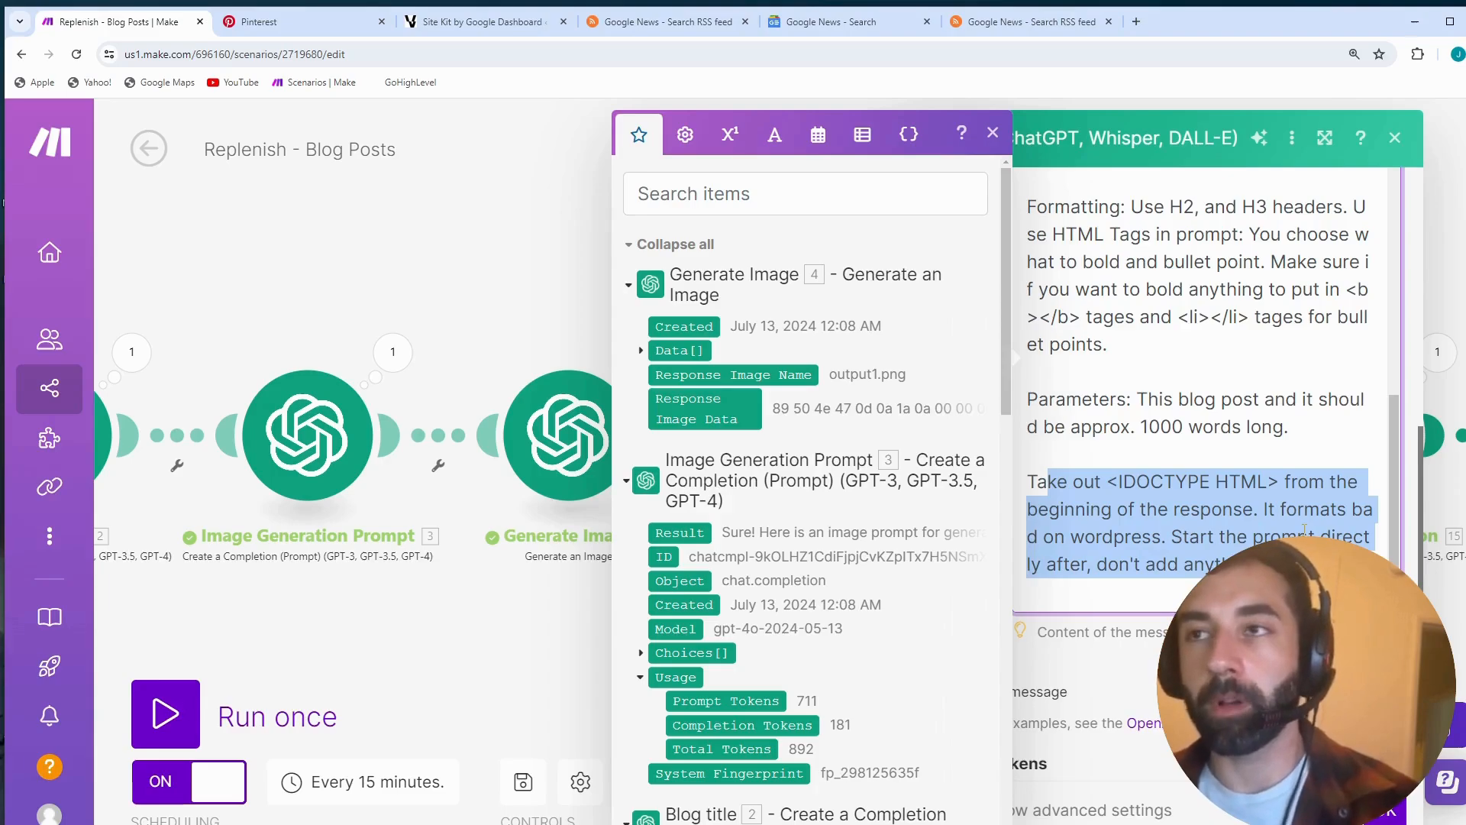
{"action": "left_click_drag", "start_coordinate": [1077, 235], "coordinate": [1215, 229]}
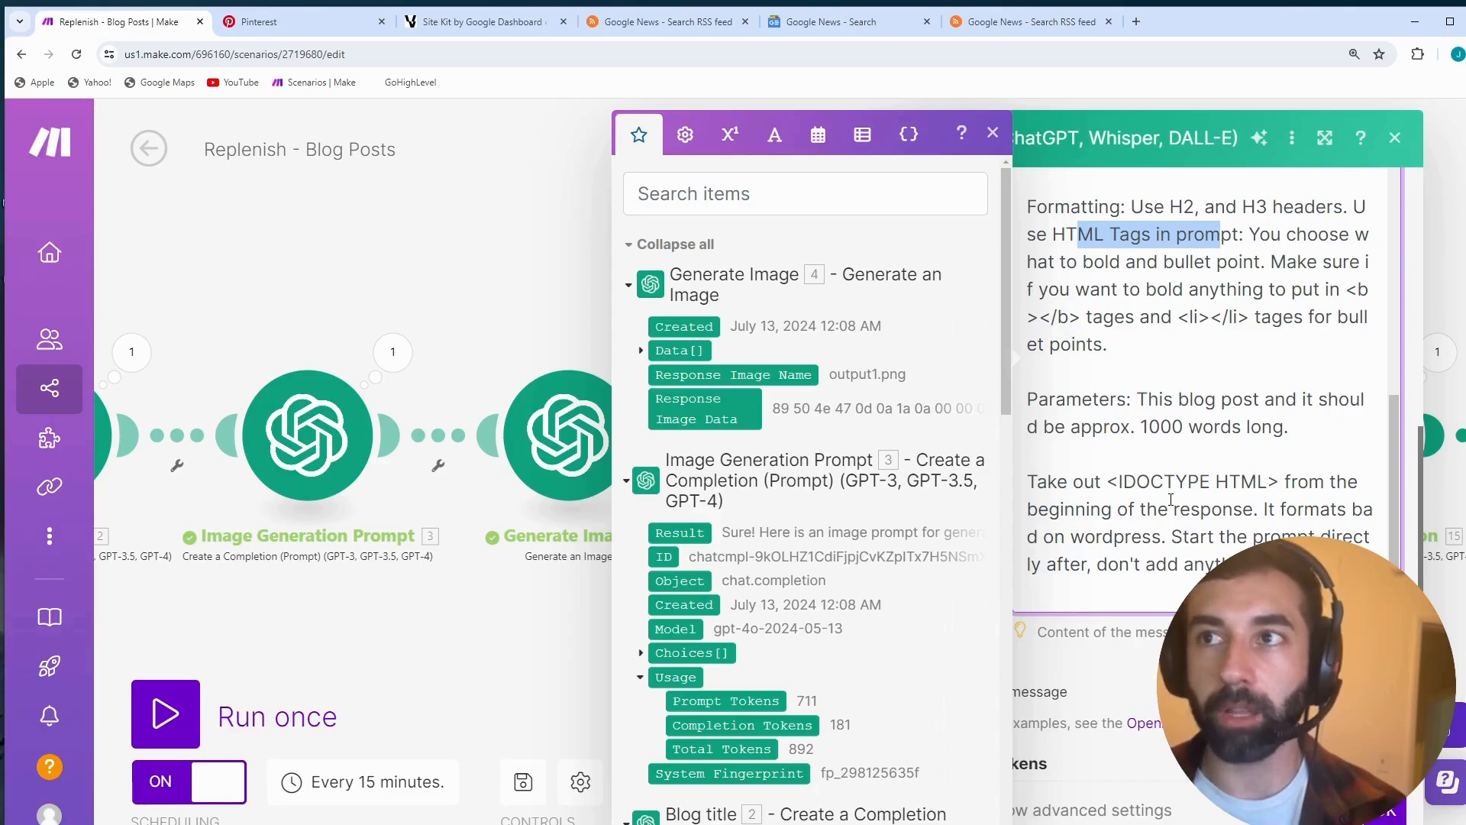
{"action": "left_click_drag", "start_coordinate": [1283, 481], "coordinate": [1108, 482]}
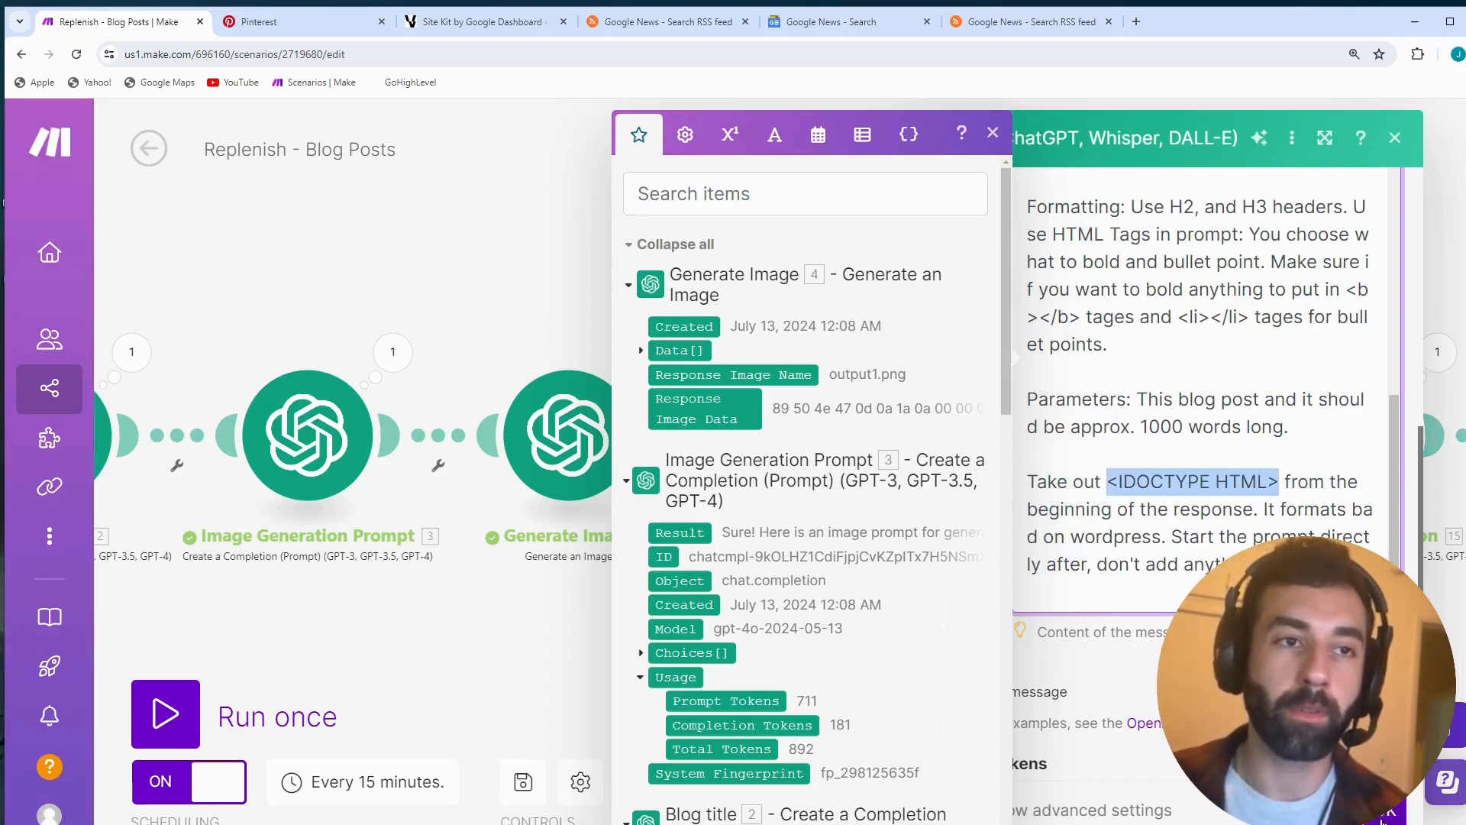
{"action": "left_click", "coordinate": [1396, 137]}
- Reopen the Generate Post module's settings, highlight the prompt's closing instruction about starting directly, and cancel the dialog
{"action": "left_click_drag", "start_coordinate": [1070, 268], "coordinate": [985, 269]}
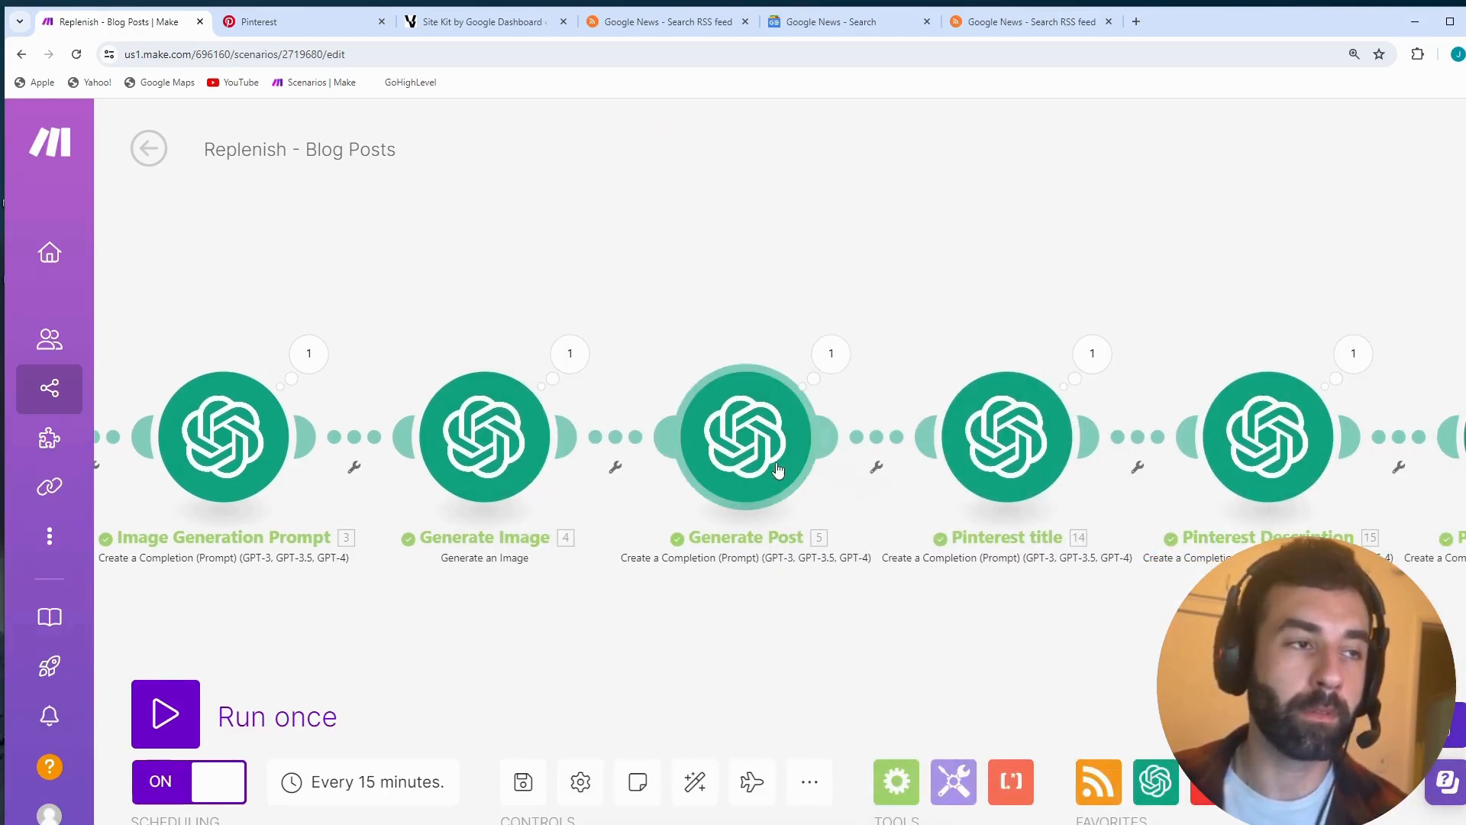
{"action": "left_click", "coordinate": [746, 436]}
{"action": "scroll", "coordinate": [1144, 635], "scroll_direction": "down", "scroll_amount": 5}
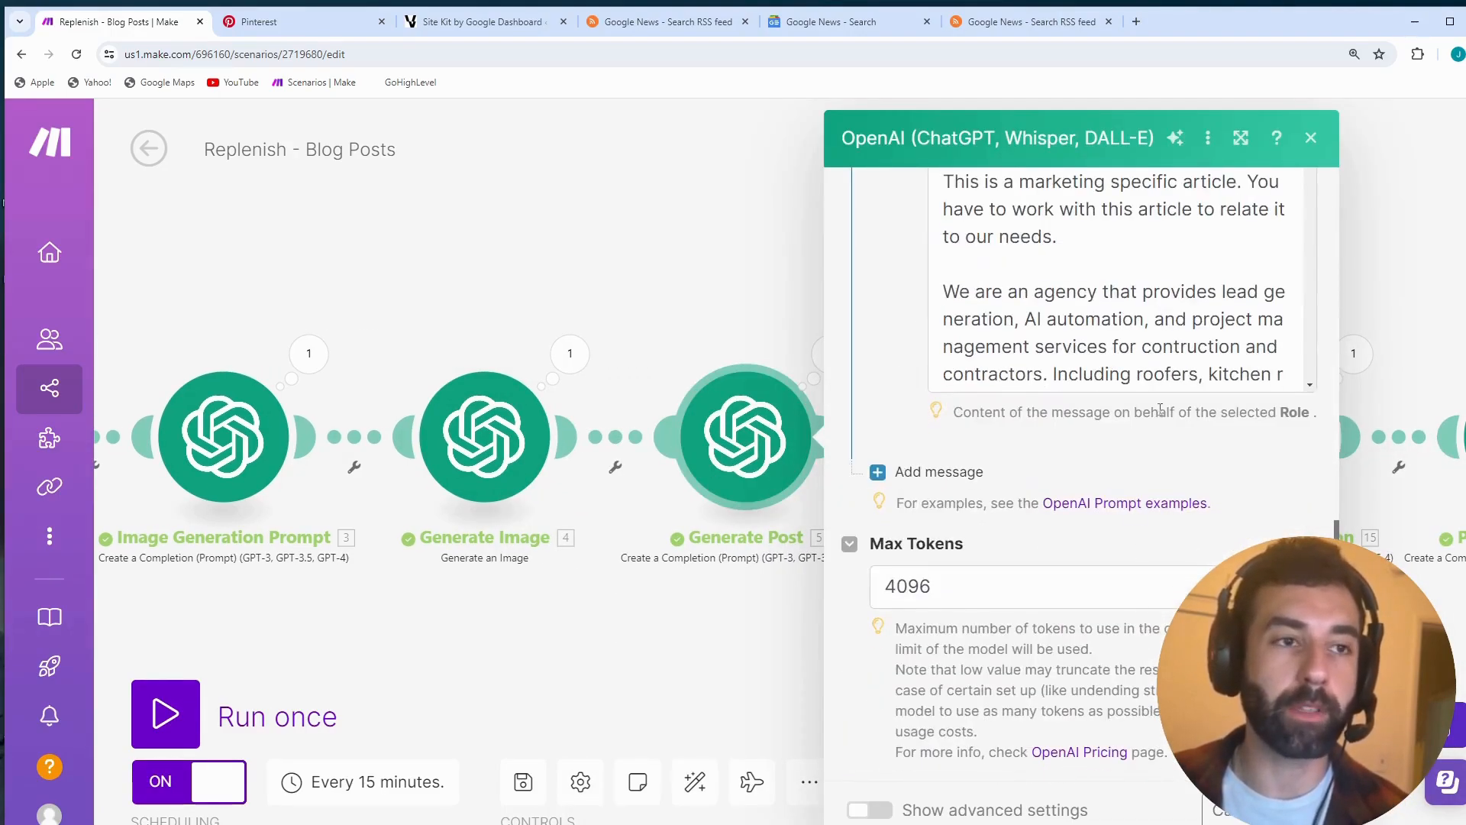
{"action": "scroll", "coordinate": [1144, 534], "scroll_direction": "up", "scroll_amount": 3}
{"action": "scroll", "coordinate": [1329, 233], "scroll_direction": "down", "scroll_amount": 1}
{"action": "left_click", "coordinate": [1314, 290]}
{"action": "scroll", "coordinate": [1314, 290], "scroll_direction": "down", "scroll_amount": 6}
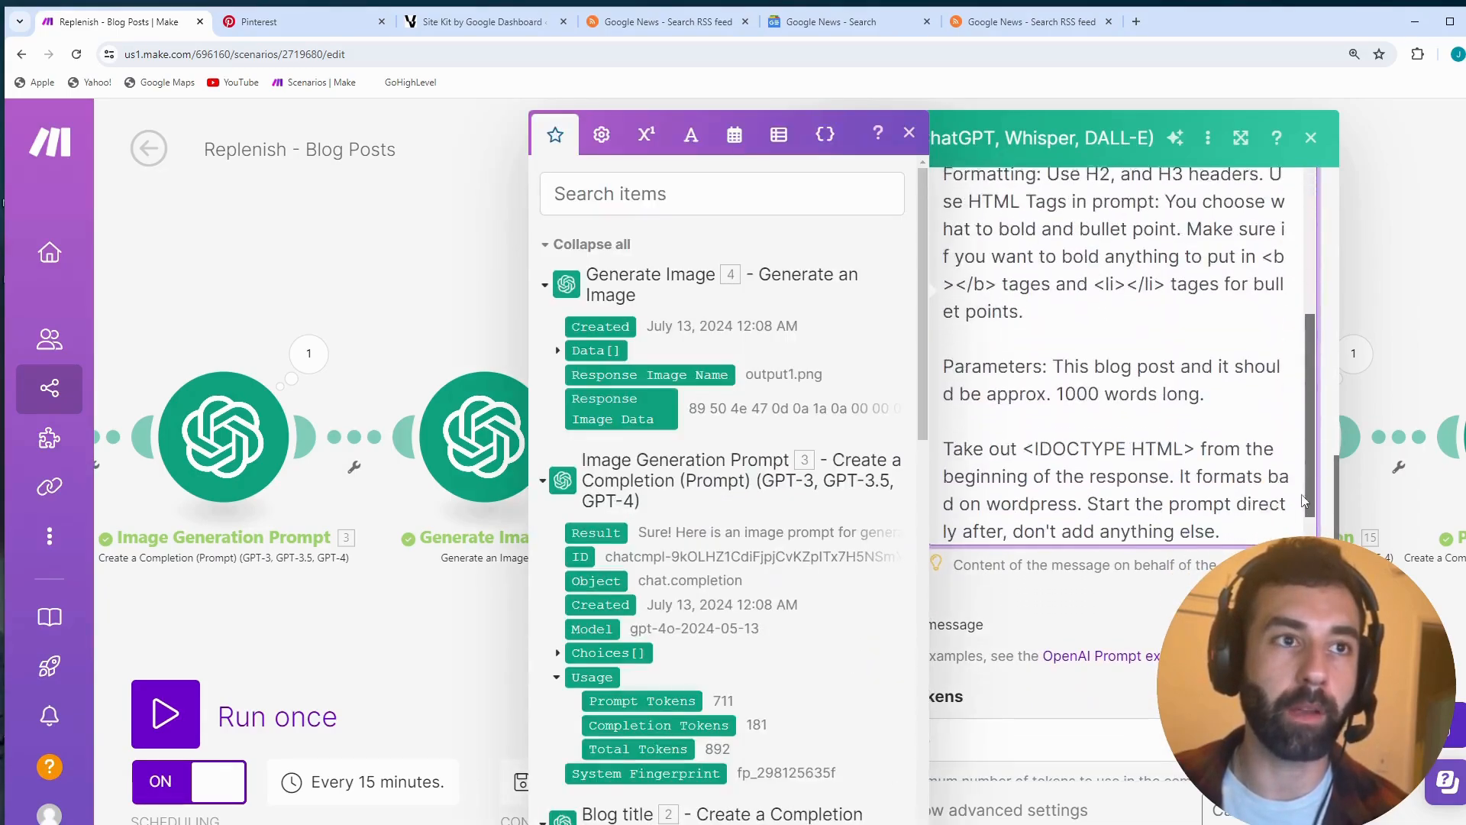
{"action": "left_click_drag", "start_coordinate": [1224, 498], "coordinate": [951, 431]}
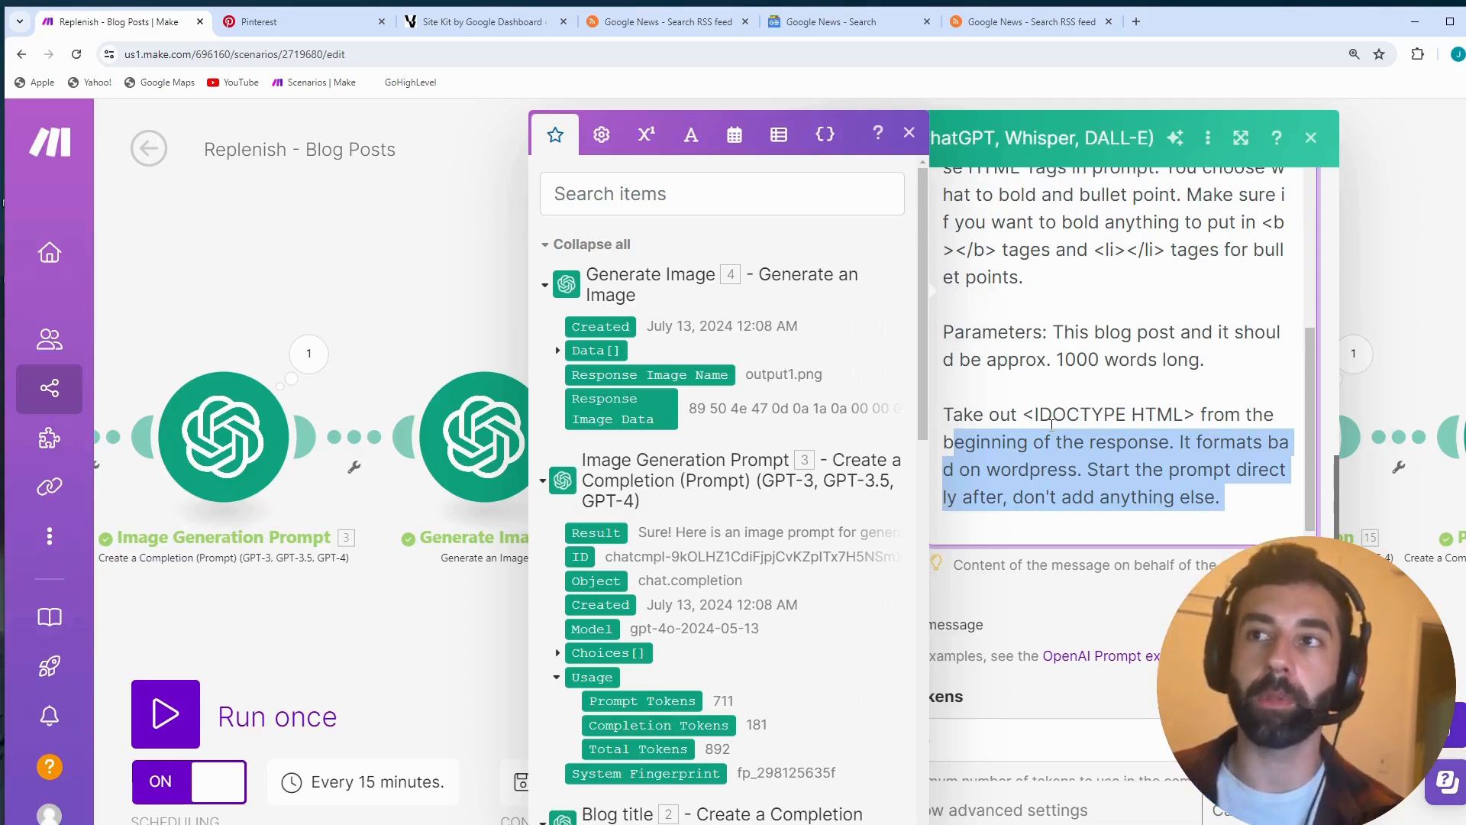
{"action": "left_click", "coordinate": [1239, 810]}
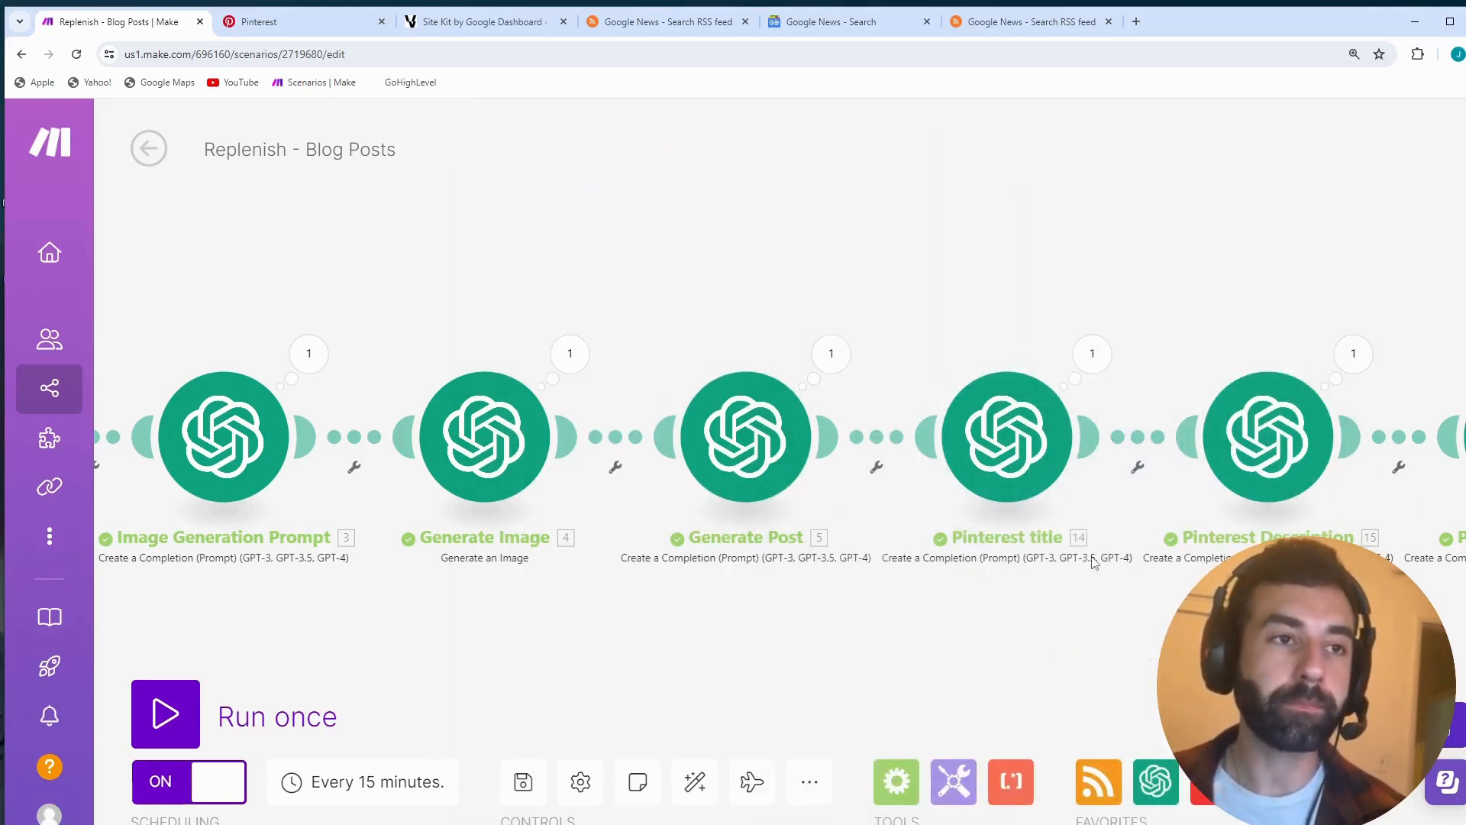
- Open the Pinterest title module's settings, look over its method, model and message, and close them
{"action": "left_click_drag", "start_coordinate": [1093, 558], "coordinate": [1029, 570]}
{"action": "left_click", "coordinate": [924, 455]}
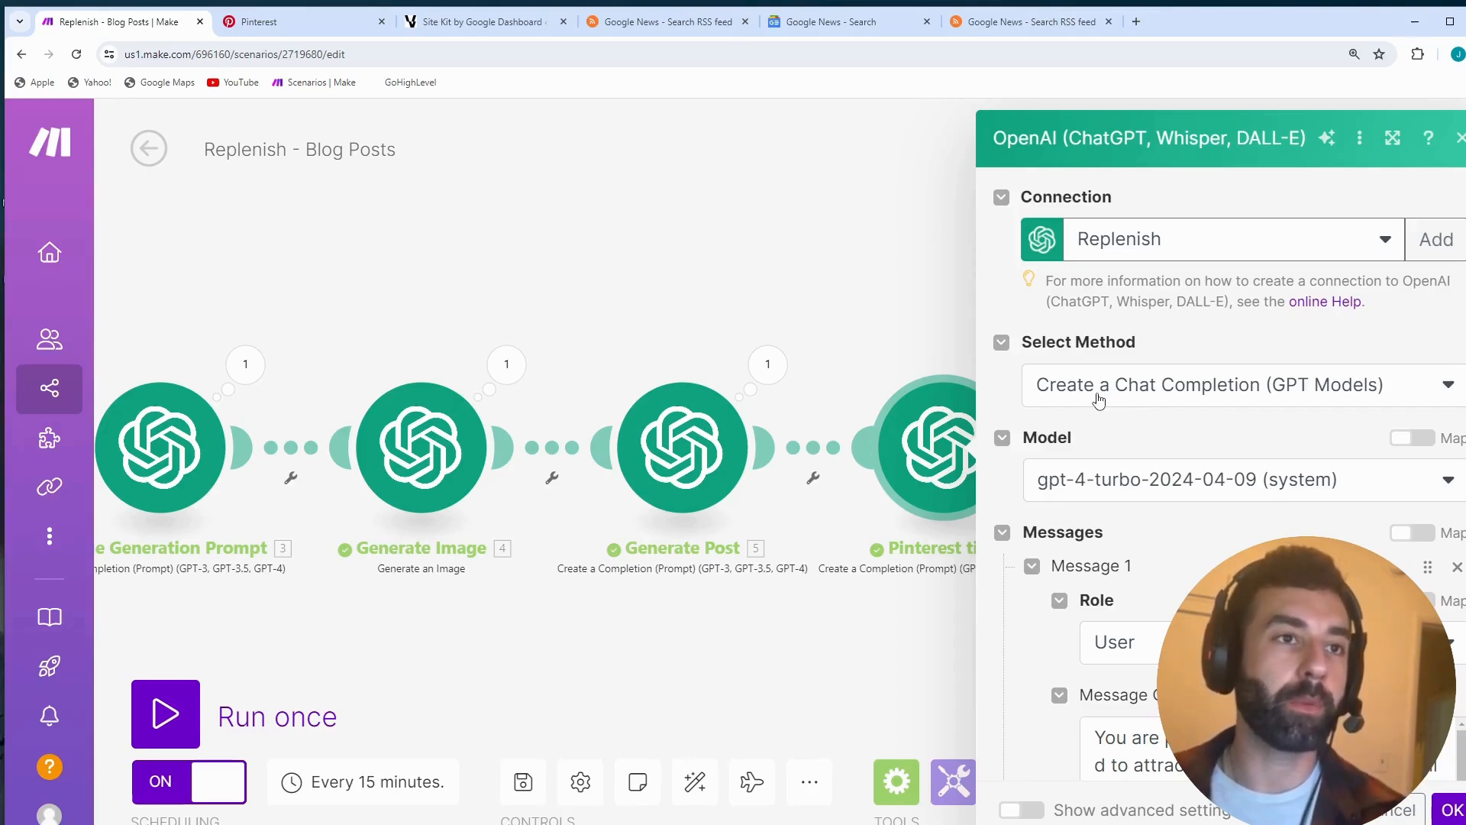
{"action": "left_click", "coordinate": [825, 626]}
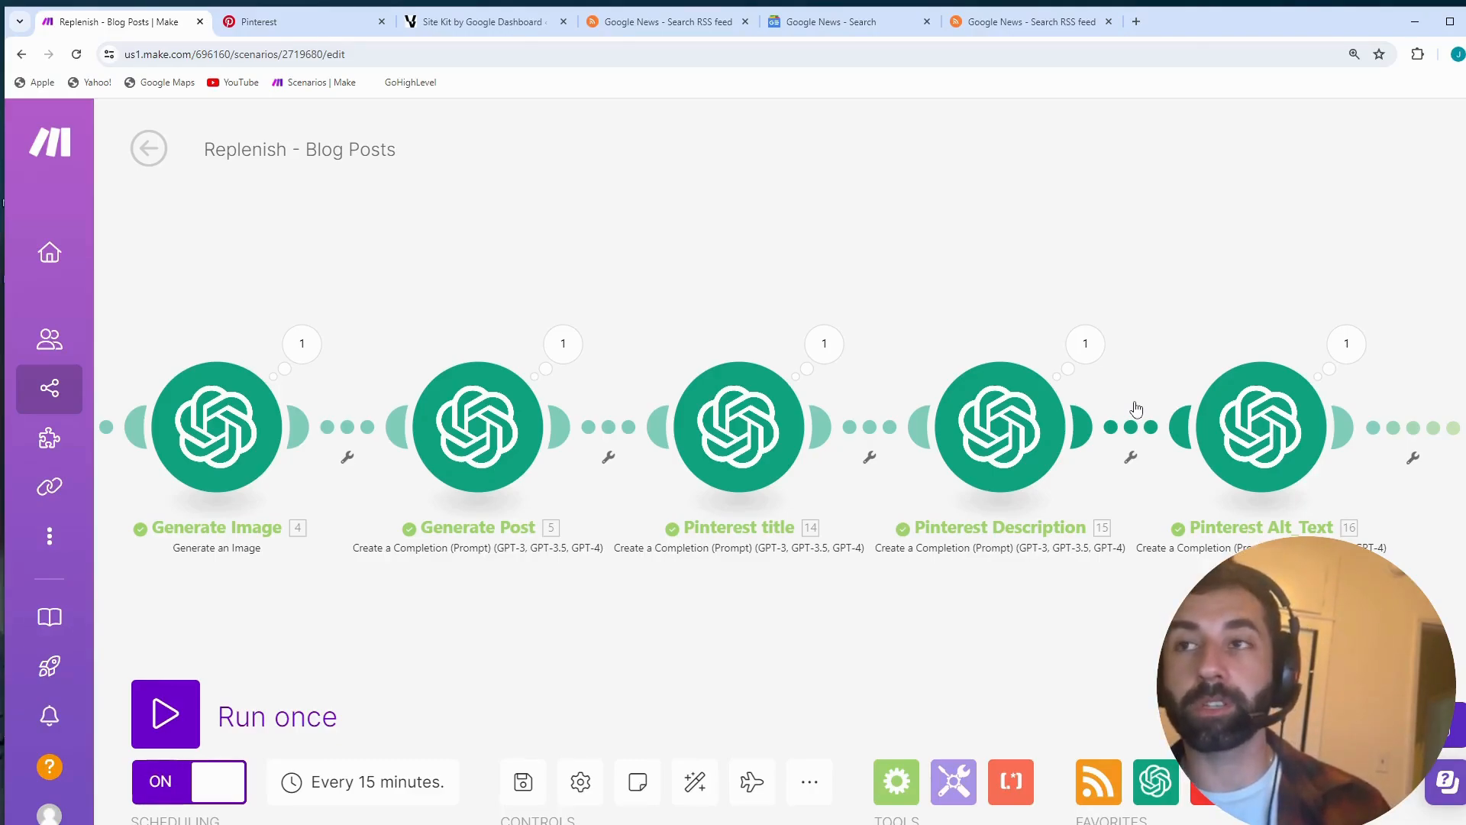
- Open the Pinterest title module's settings, examine its method, model and the start of its message content, and dismiss the mapping list
{"action": "left_click", "coordinate": [747, 447]}
{"action": "scroll", "coordinate": [989, 593], "scroll_direction": "down", "scroll_amount": 1}
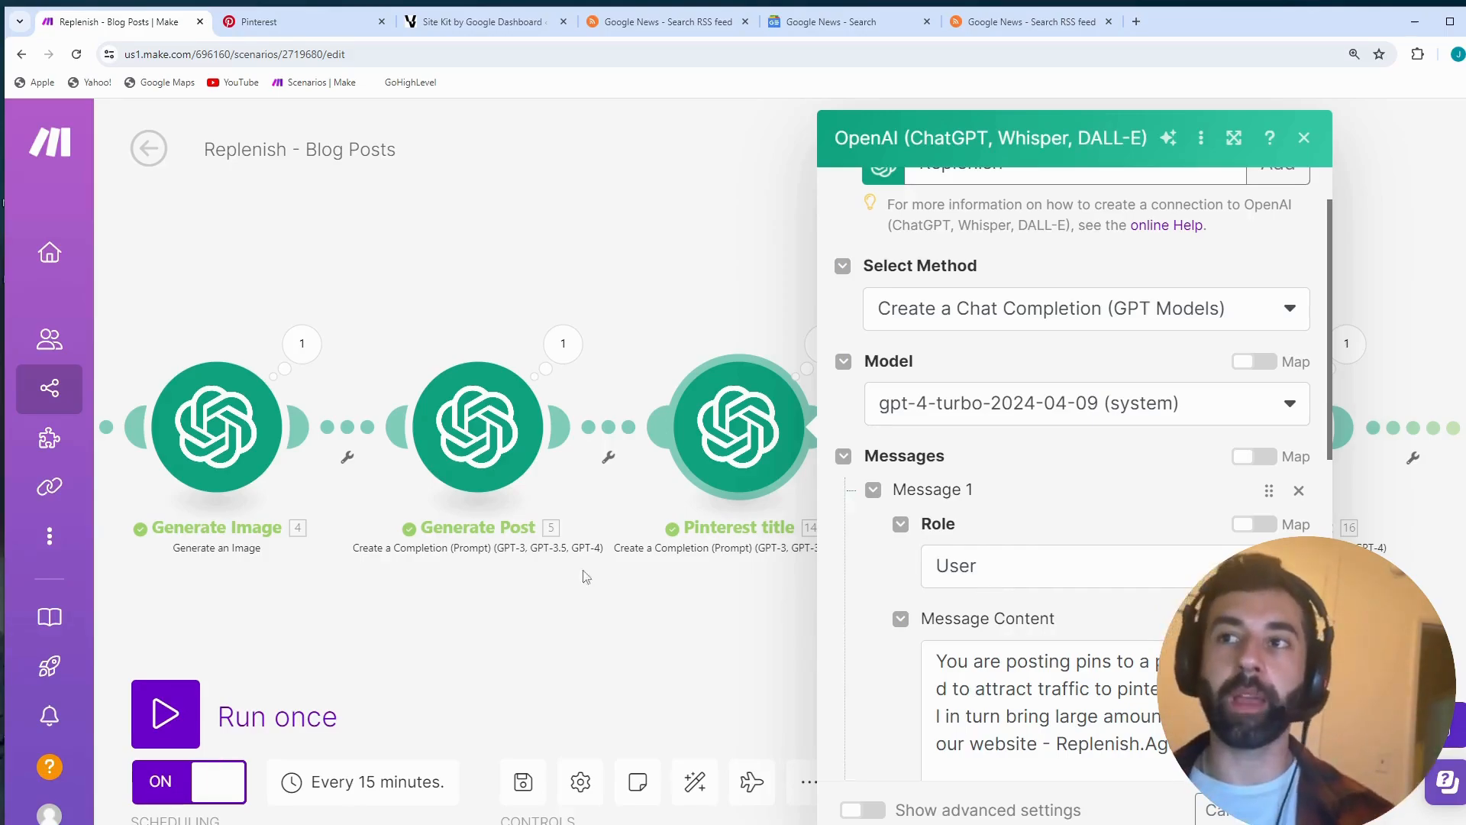
{"action": "scroll", "coordinate": [1011, 667], "scroll_direction": "down", "scroll_amount": 1}
{"action": "scroll", "coordinate": [1011, 667], "scroll_direction": "up", "scroll_amount": 2}
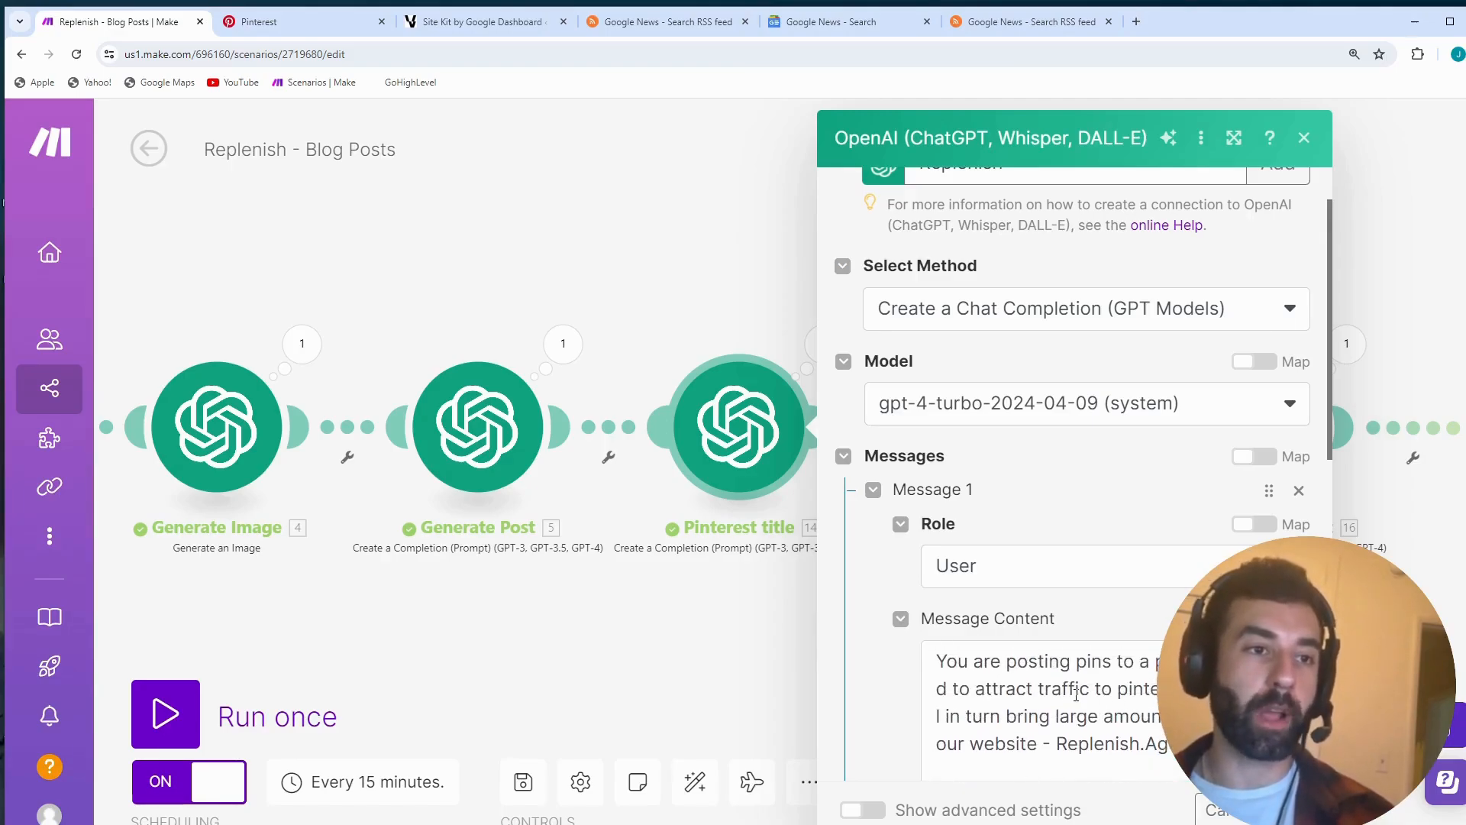
{"action": "left_click", "coordinate": [1146, 697]}
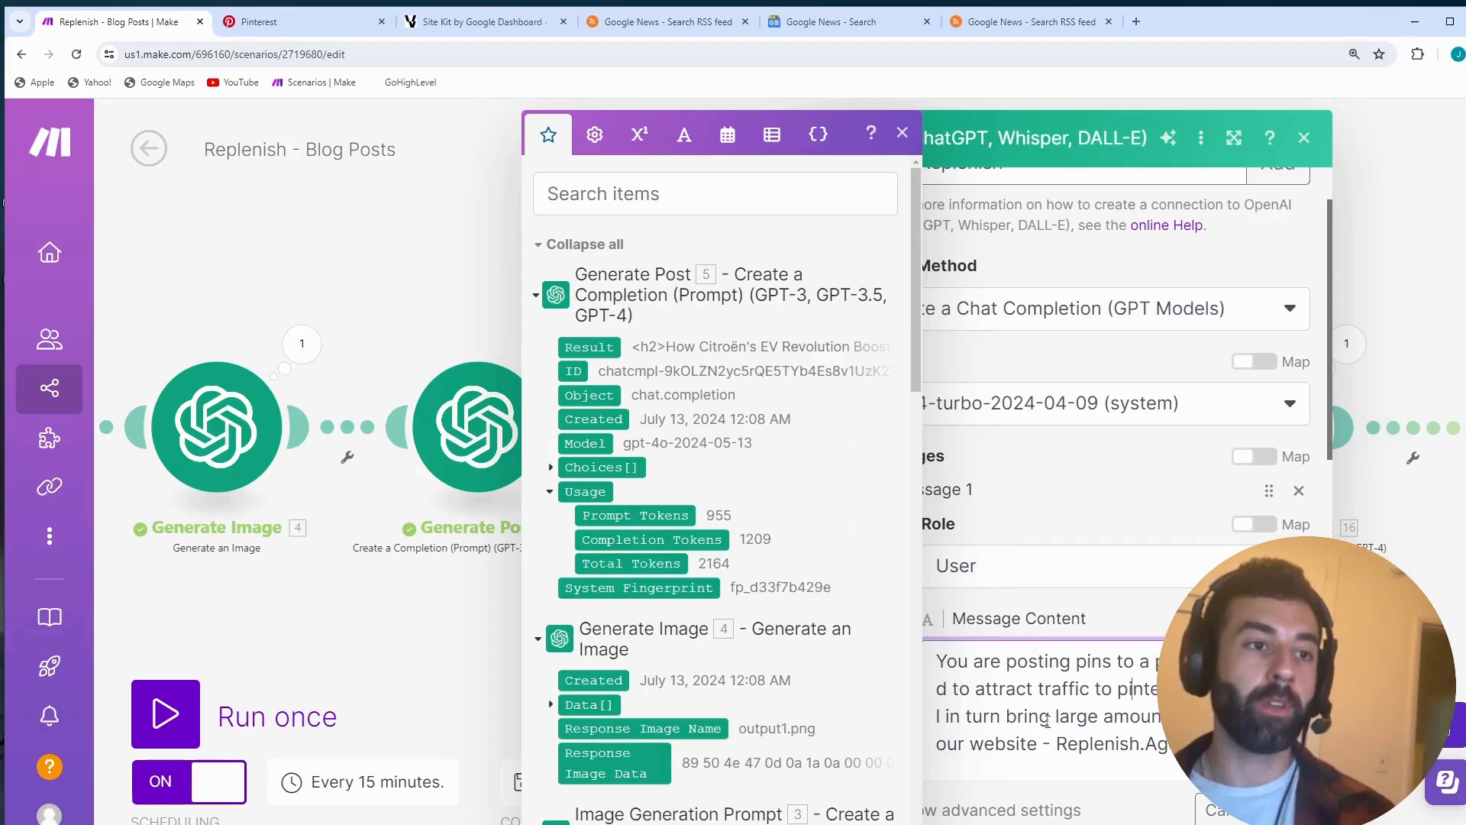
{"action": "scroll", "coordinate": [1048, 722], "scroll_direction": "down", "scroll_amount": 2}
{"action": "scroll", "coordinate": [1048, 722], "scroll_direction": "up", "scroll_amount": 2}
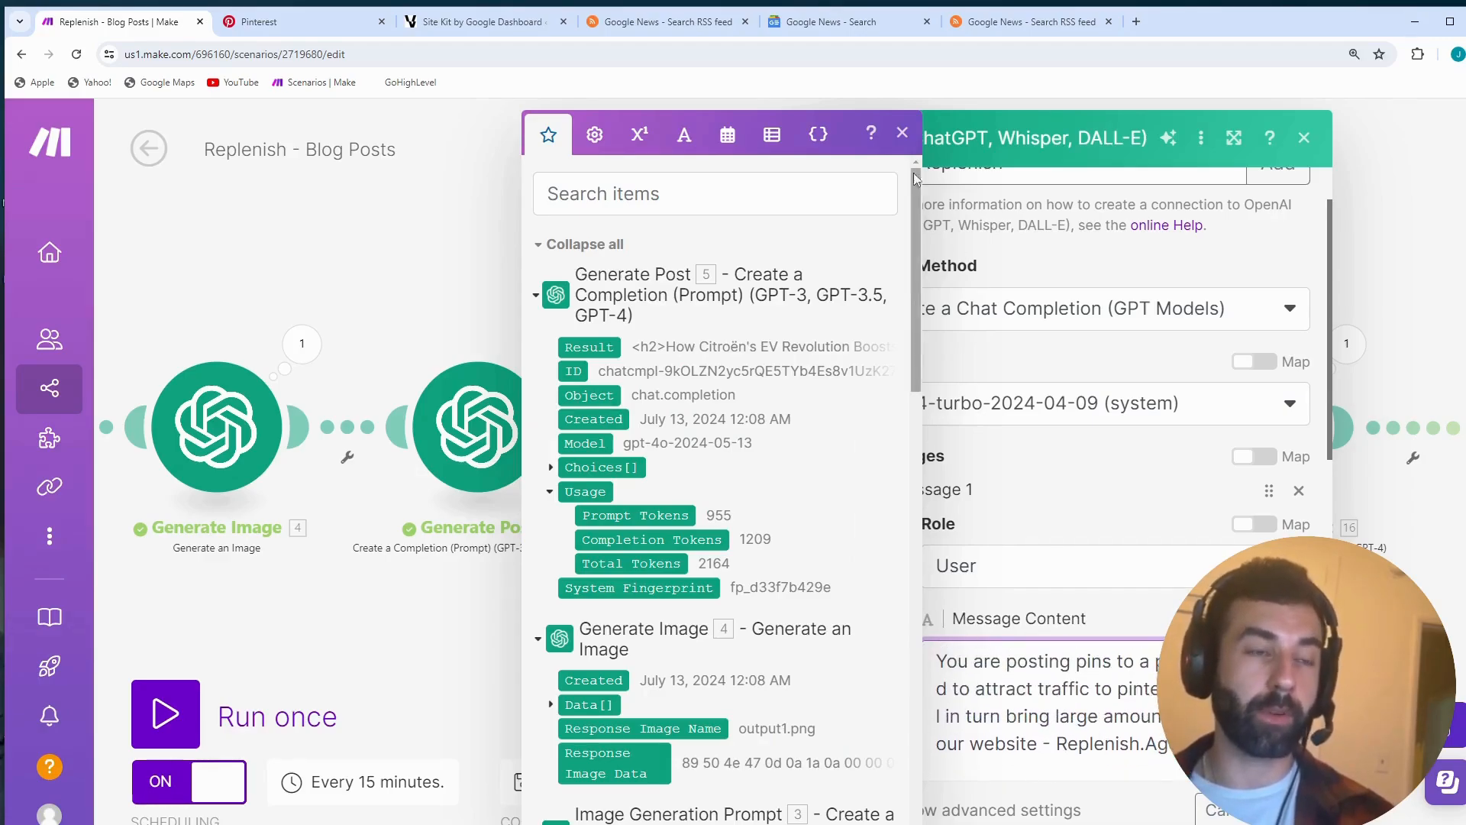
{"action": "left_click", "coordinate": [903, 133]}
- Highlight "- you need to create an" in the Pinterest title prompt and examine the SEO title instruction with its mapped image prompt
{"action": "scroll", "coordinate": [1310, 451], "scroll_direction": "down", "scroll_amount": 2}
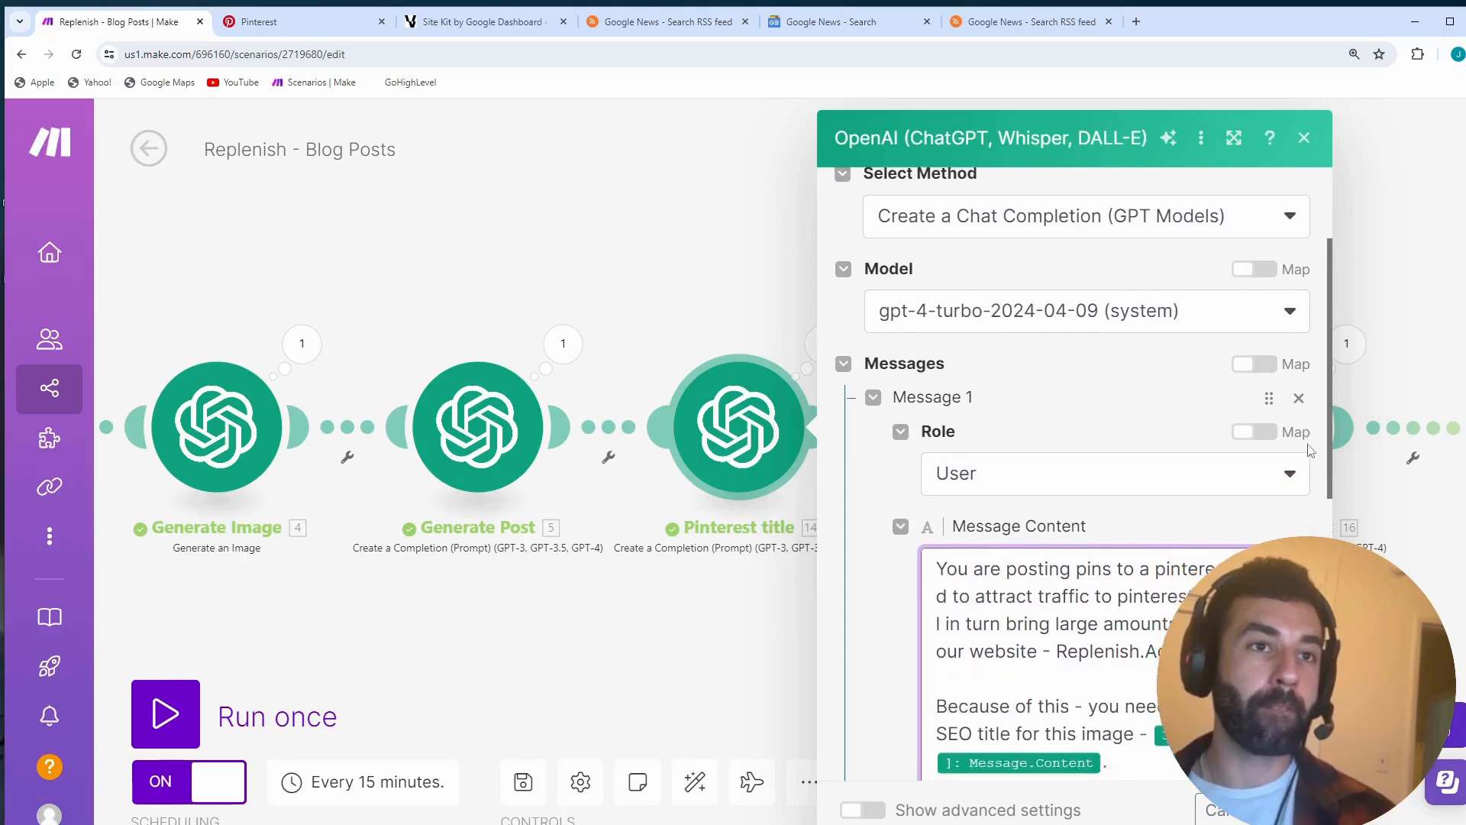
{"action": "scroll", "coordinate": [1310, 451], "scroll_direction": "down", "scroll_amount": 3}
{"action": "left_click_drag", "start_coordinate": [1071, 493], "coordinate": [1268, 498]}
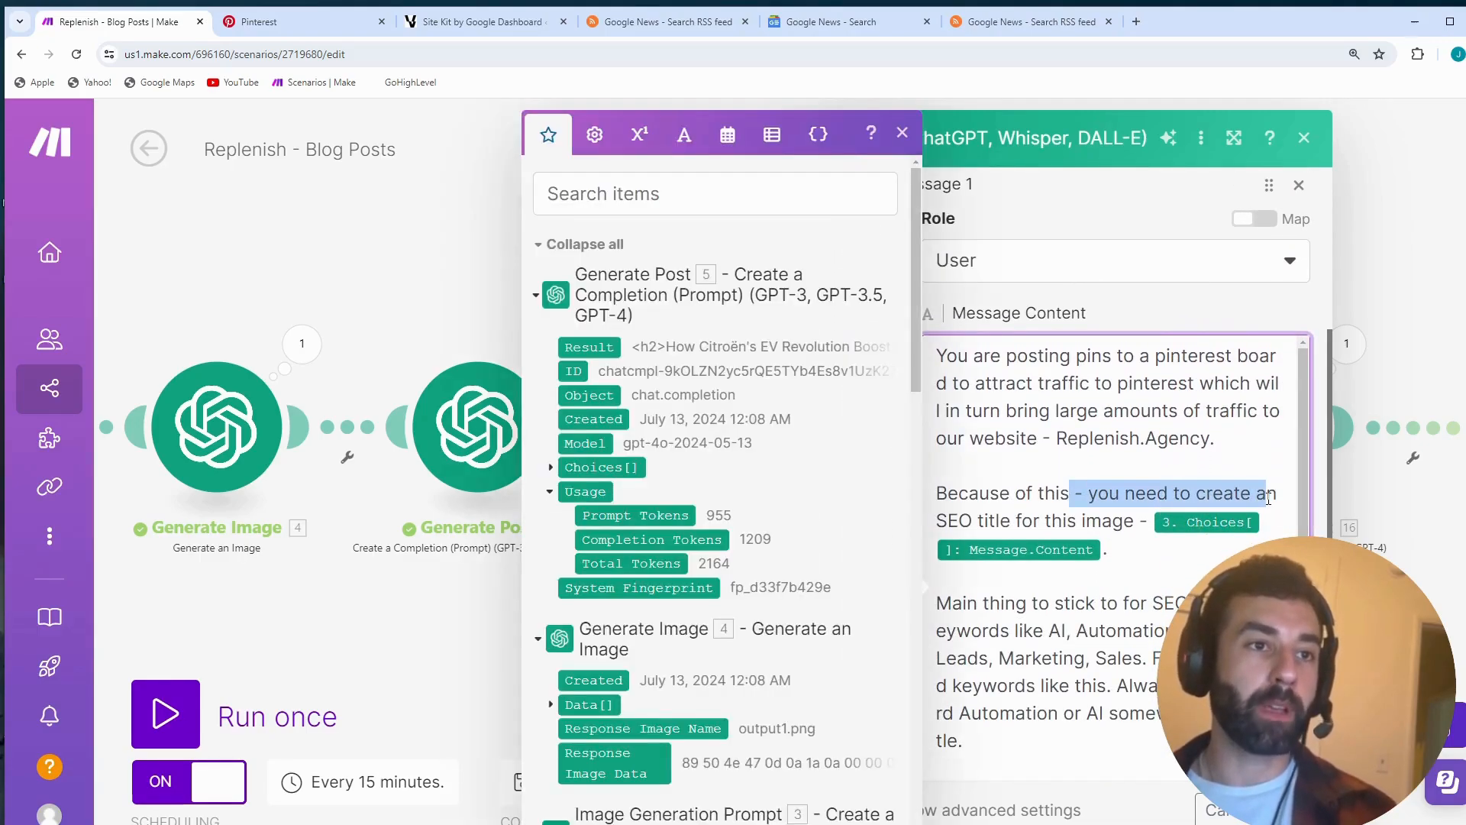
{"action": "left_click", "coordinate": [1027, 532]}
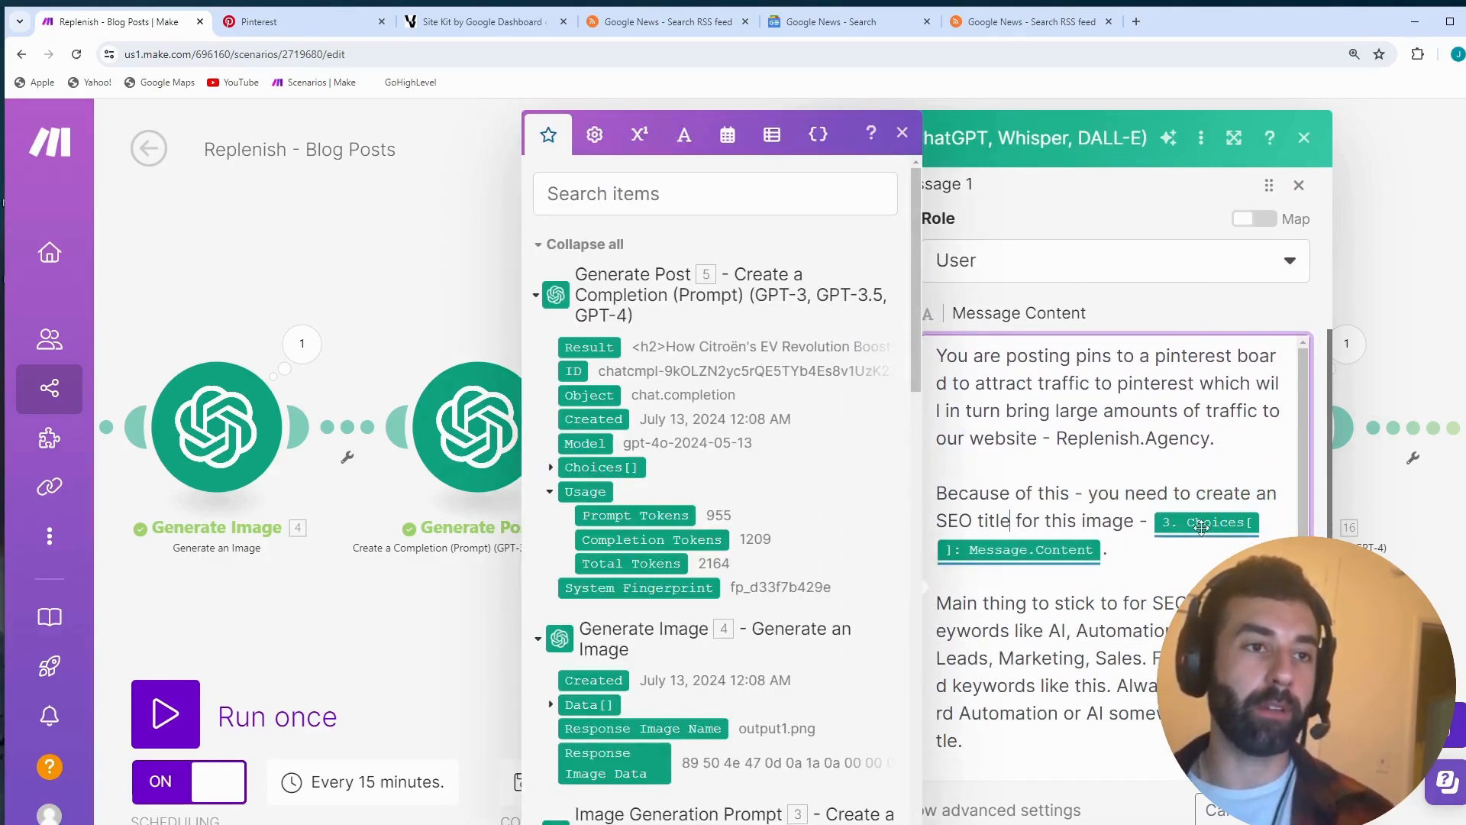
{"action": "left_click", "coordinate": [903, 133]}
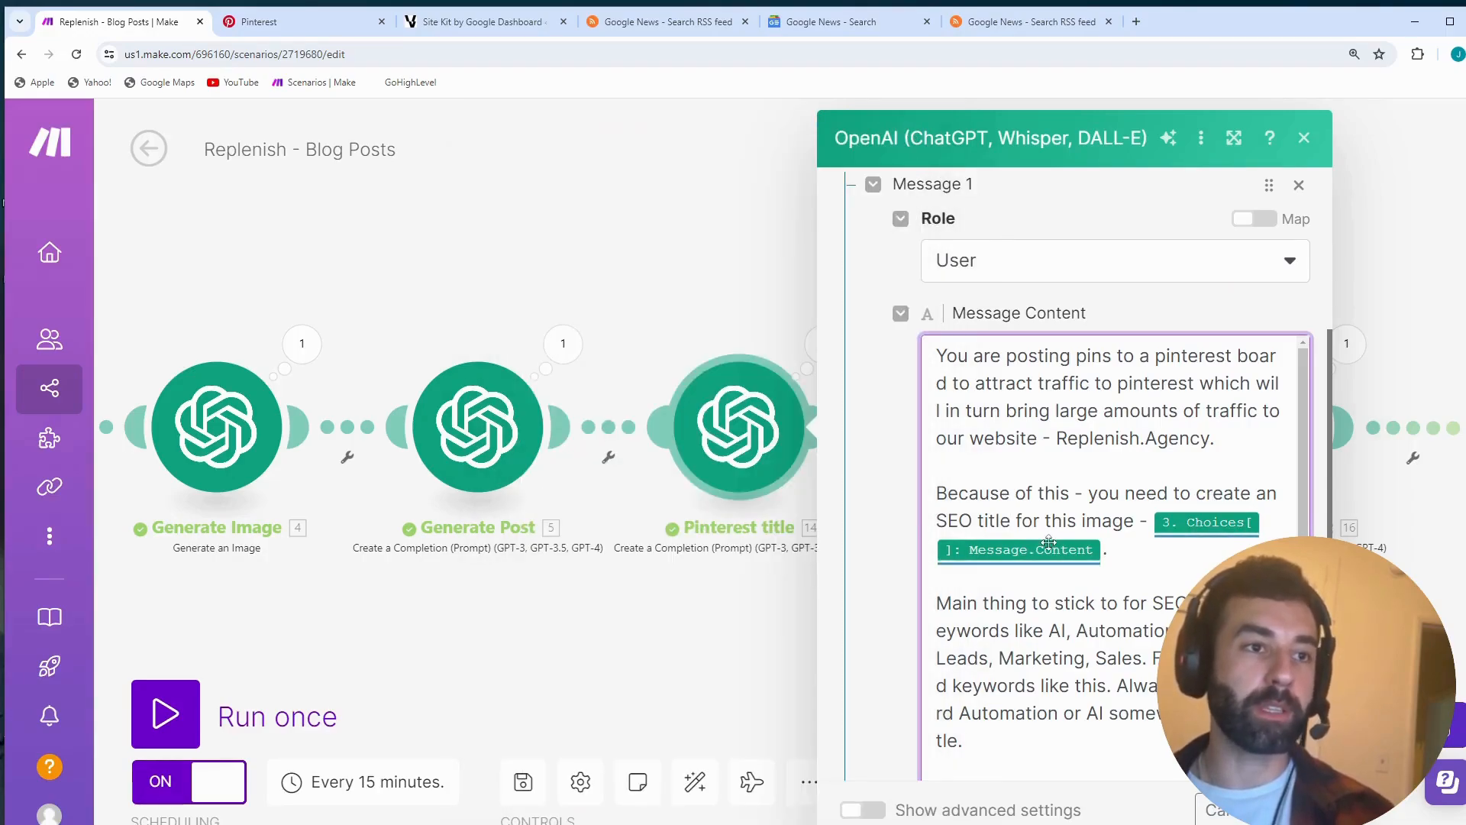
{"action": "left_click_drag", "start_coordinate": [363, 647], "coordinate": [663, 648]}
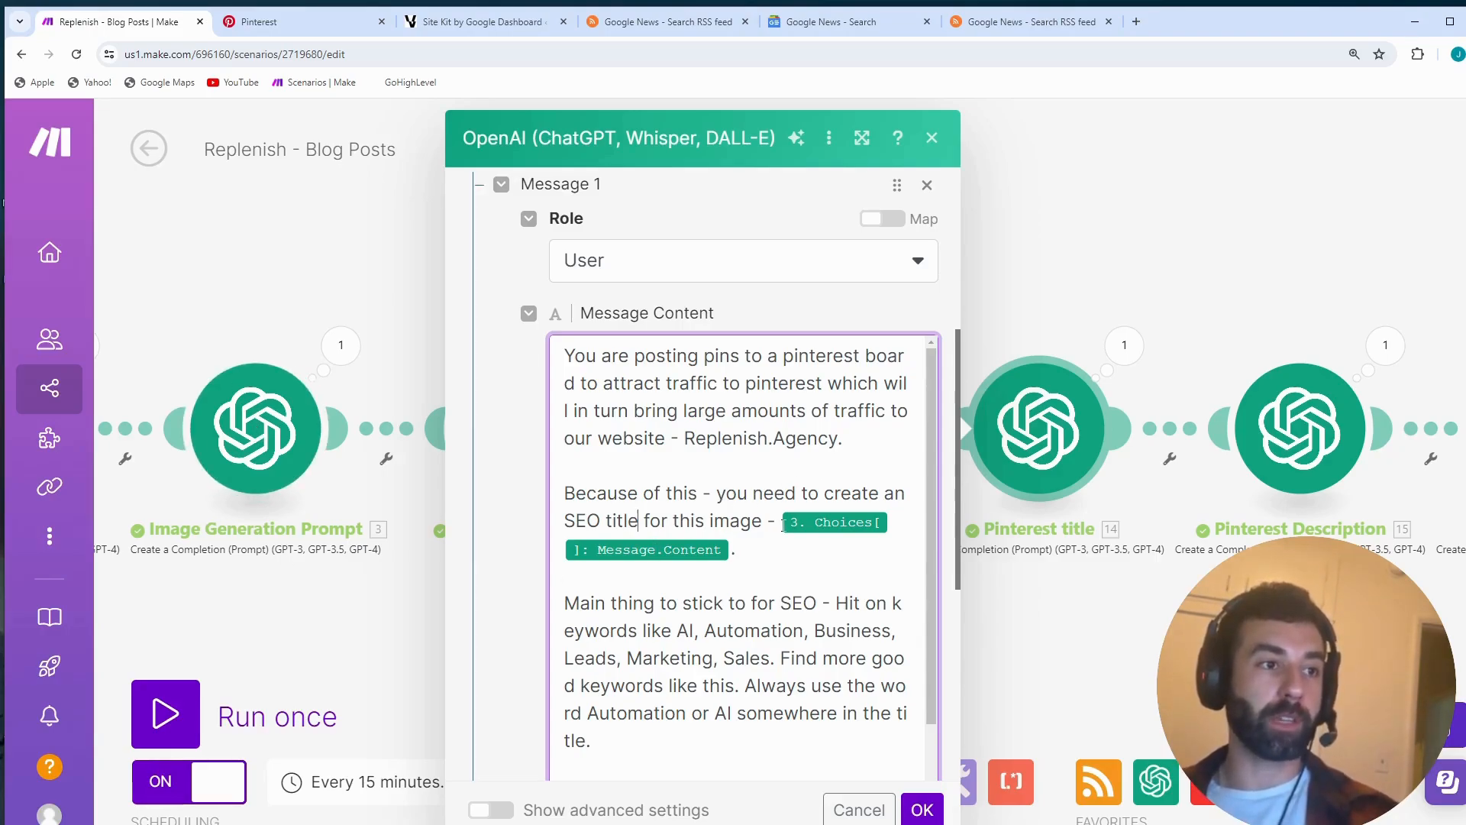
- Read the title prompt's SEO keyword rules, highlighting part of "Main thing to stick to for SEO" and "Always use AI or Automation"
{"action": "scroll", "coordinate": [790, 562], "scroll_direction": "down", "scroll_amount": 1}
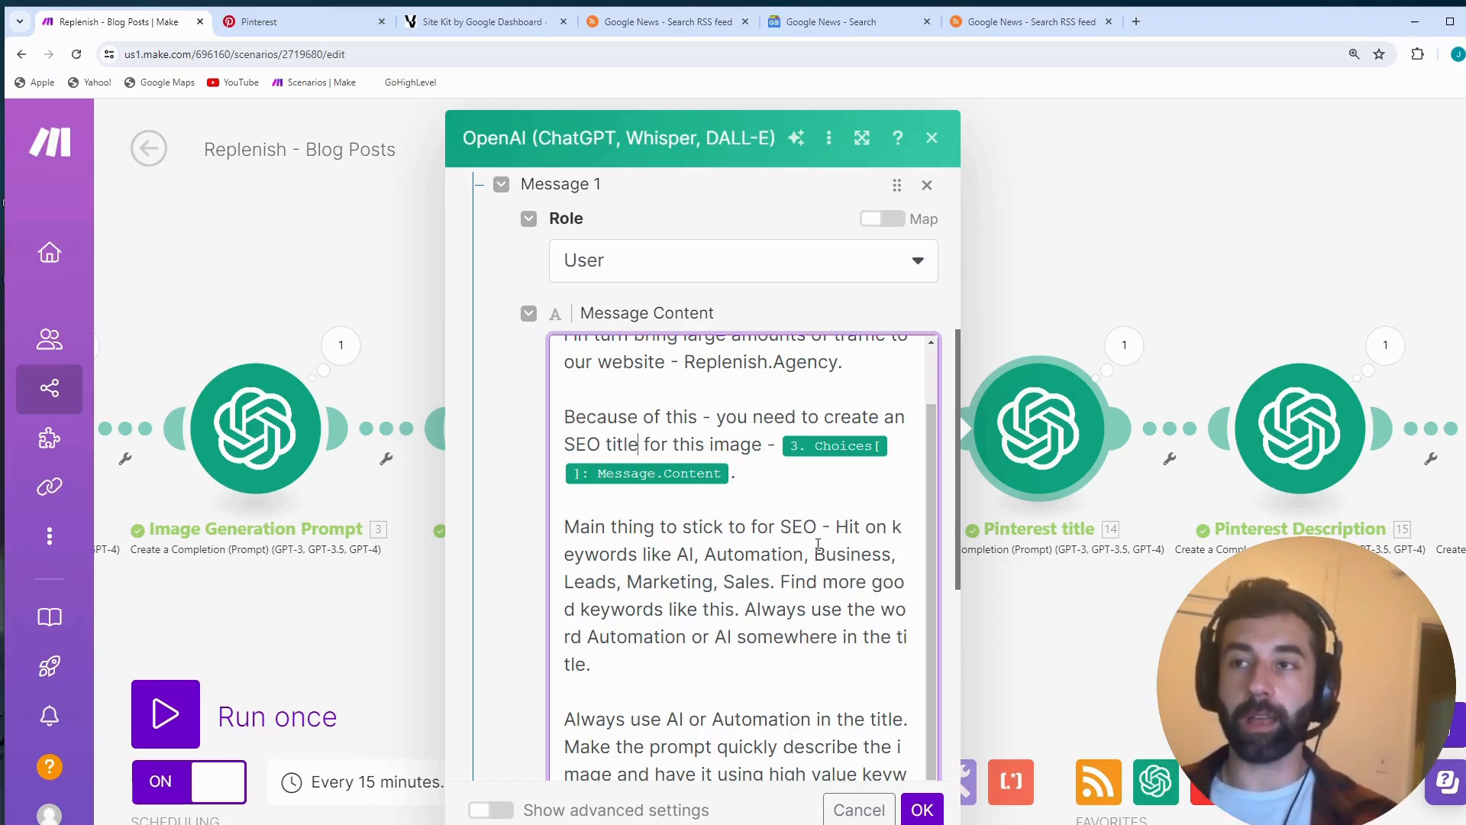
{"action": "left_click_drag", "start_coordinate": [648, 527], "coordinate": [807, 537]}
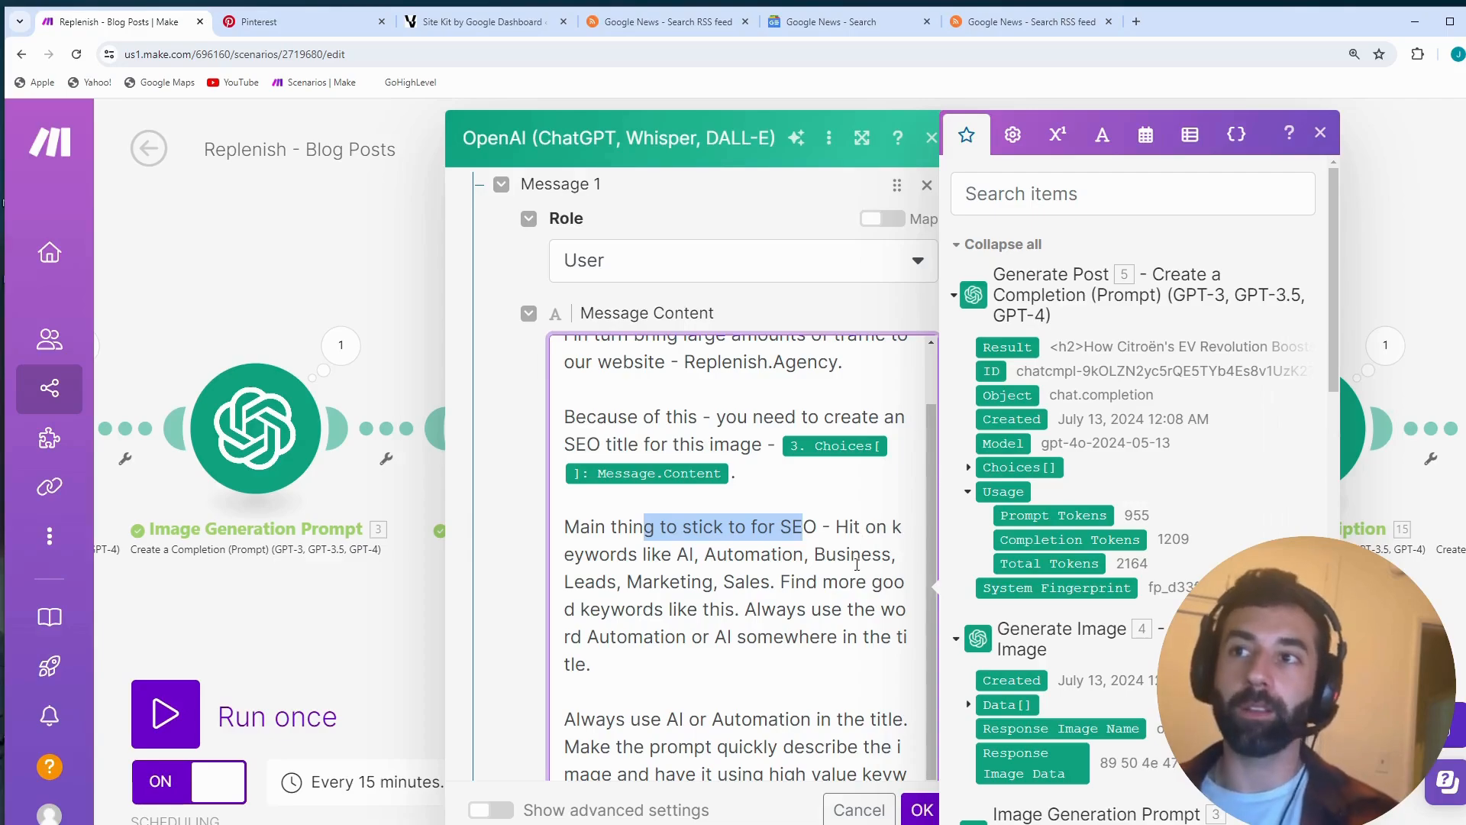
{"action": "scroll", "coordinate": [672, 580], "scroll_direction": "down", "scroll_amount": 1}
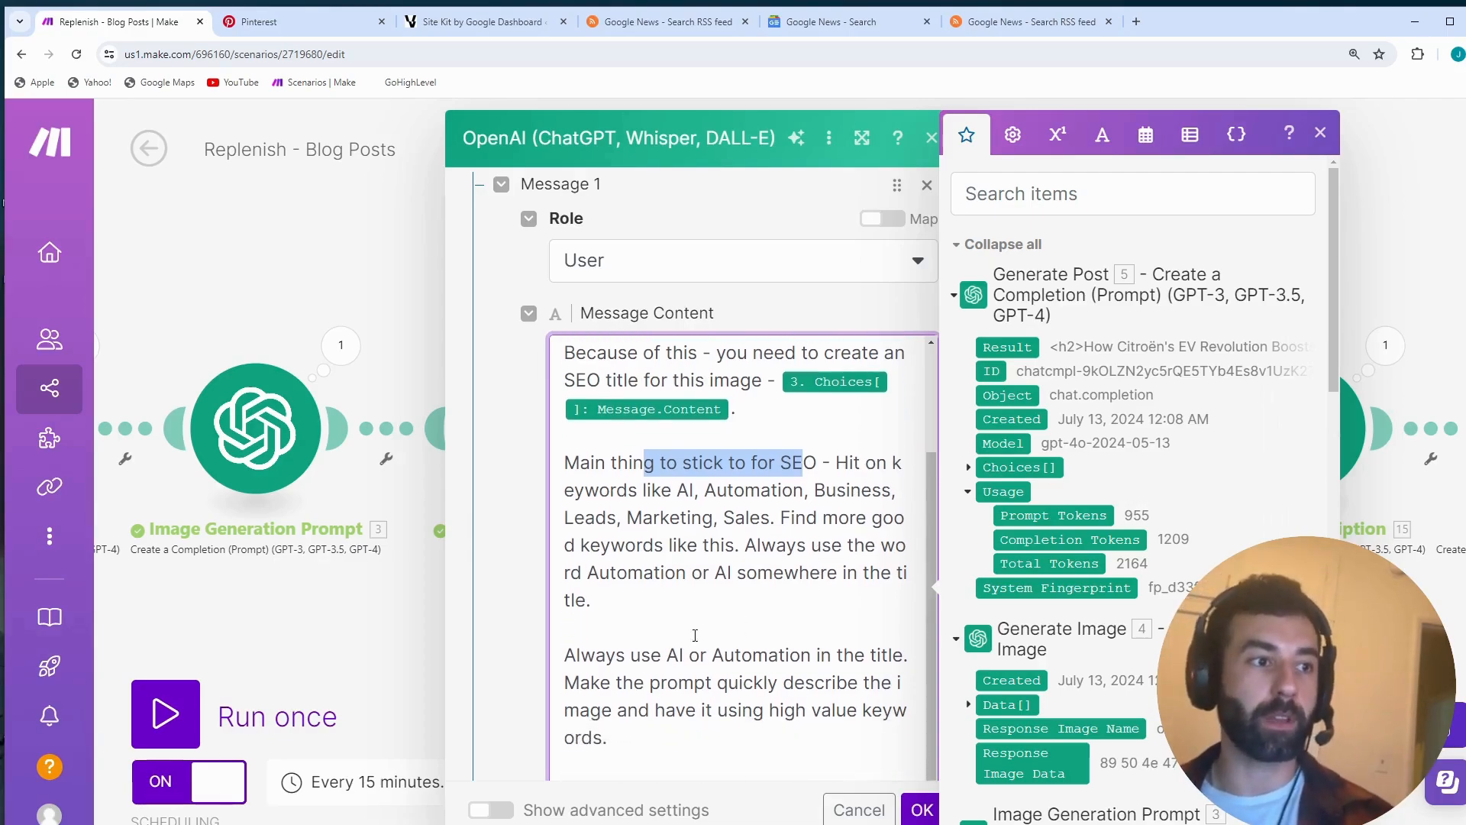
{"action": "left_click_drag", "start_coordinate": [615, 657], "coordinate": [812, 657]}
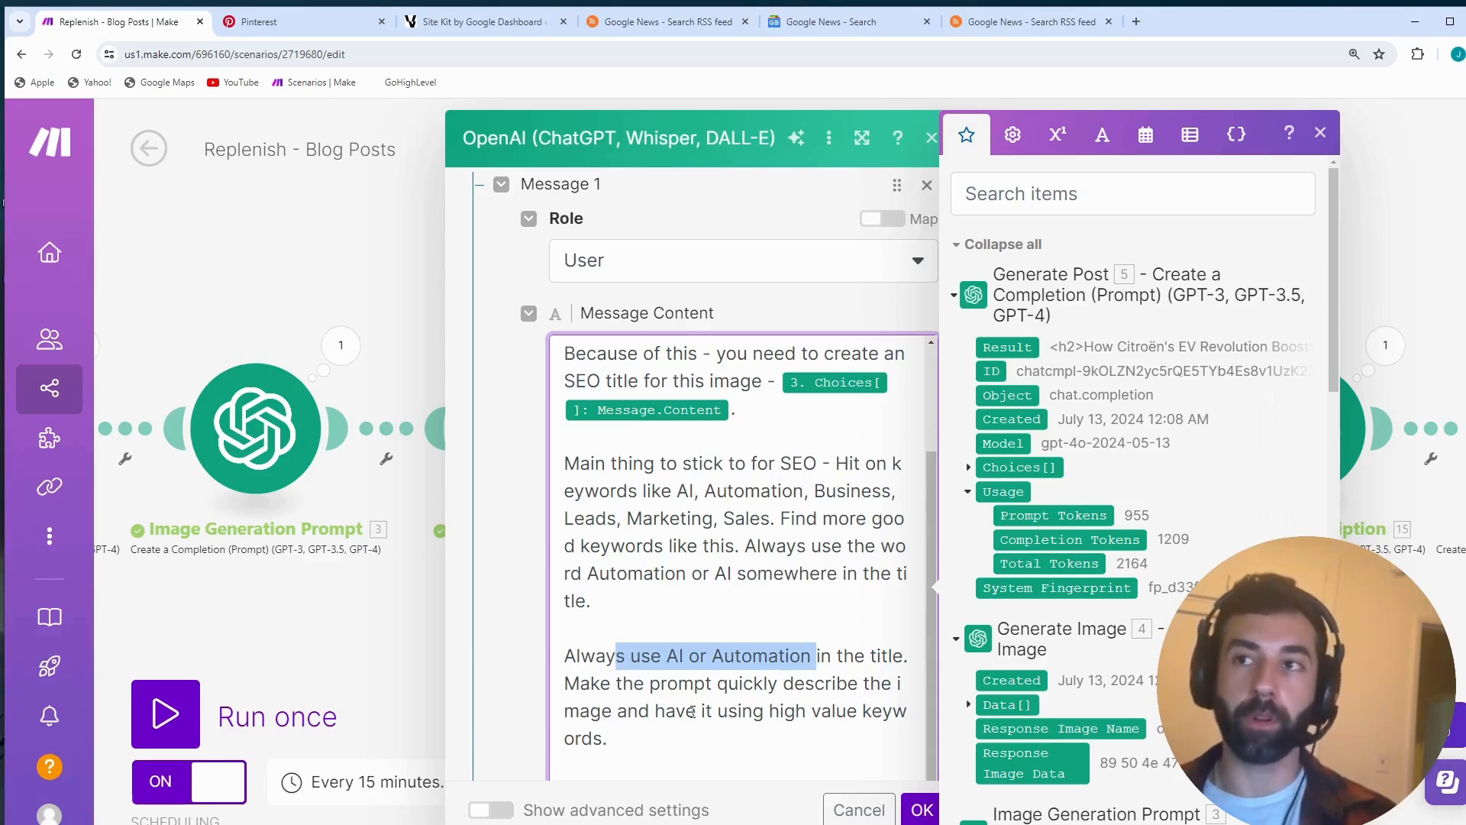
{"action": "left_click", "coordinate": [1321, 133]}
- Highlight the title prompt's text from the keyword list through the high value keywords instruction, and clear the selection
{"action": "scroll", "coordinate": [945, 382], "scroll_direction": "down", "scroll_amount": 3}
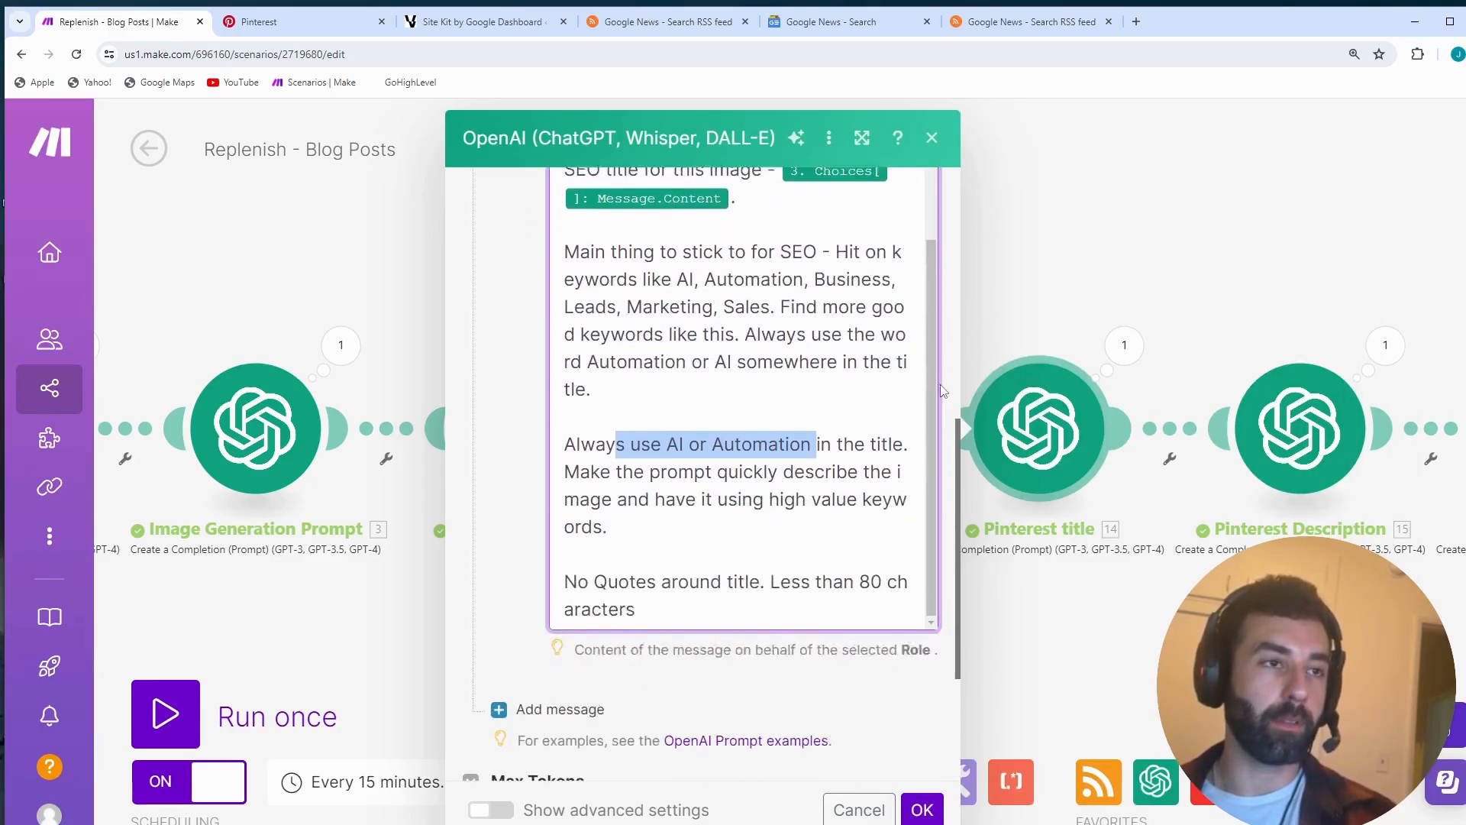
{"action": "left_click", "coordinate": [661, 481]}
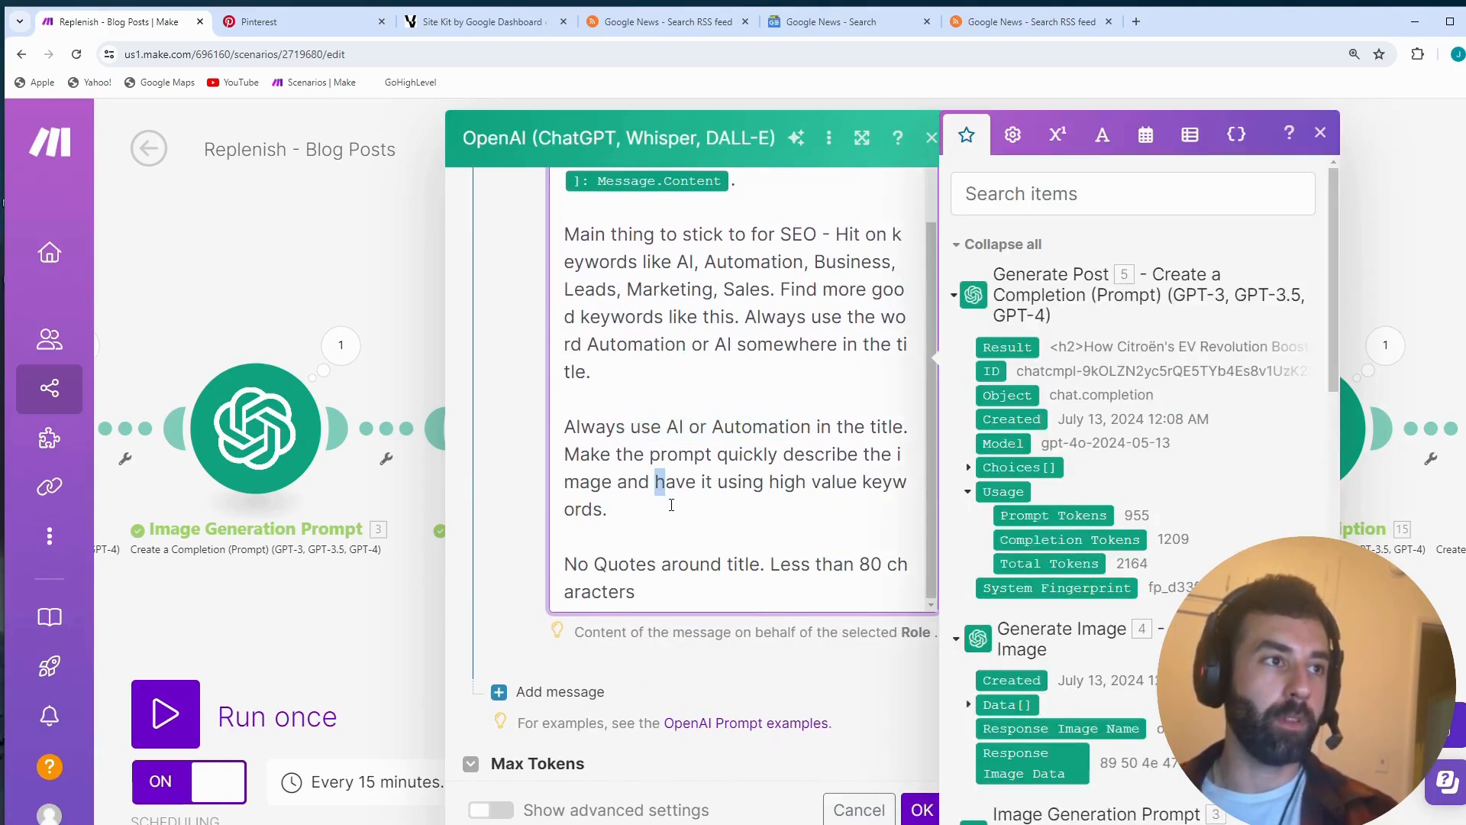
{"action": "mouse_move", "coordinate": [677, 509]}
{"action": "left_mouse_down"}
{"action": "mouse_move", "coordinate": [665, 317]}
{"action": "mouse_move", "coordinate": [604, 298]}
{"action": "left_mouse_up"}
{"action": "left_click", "coordinate": [665, 375]}
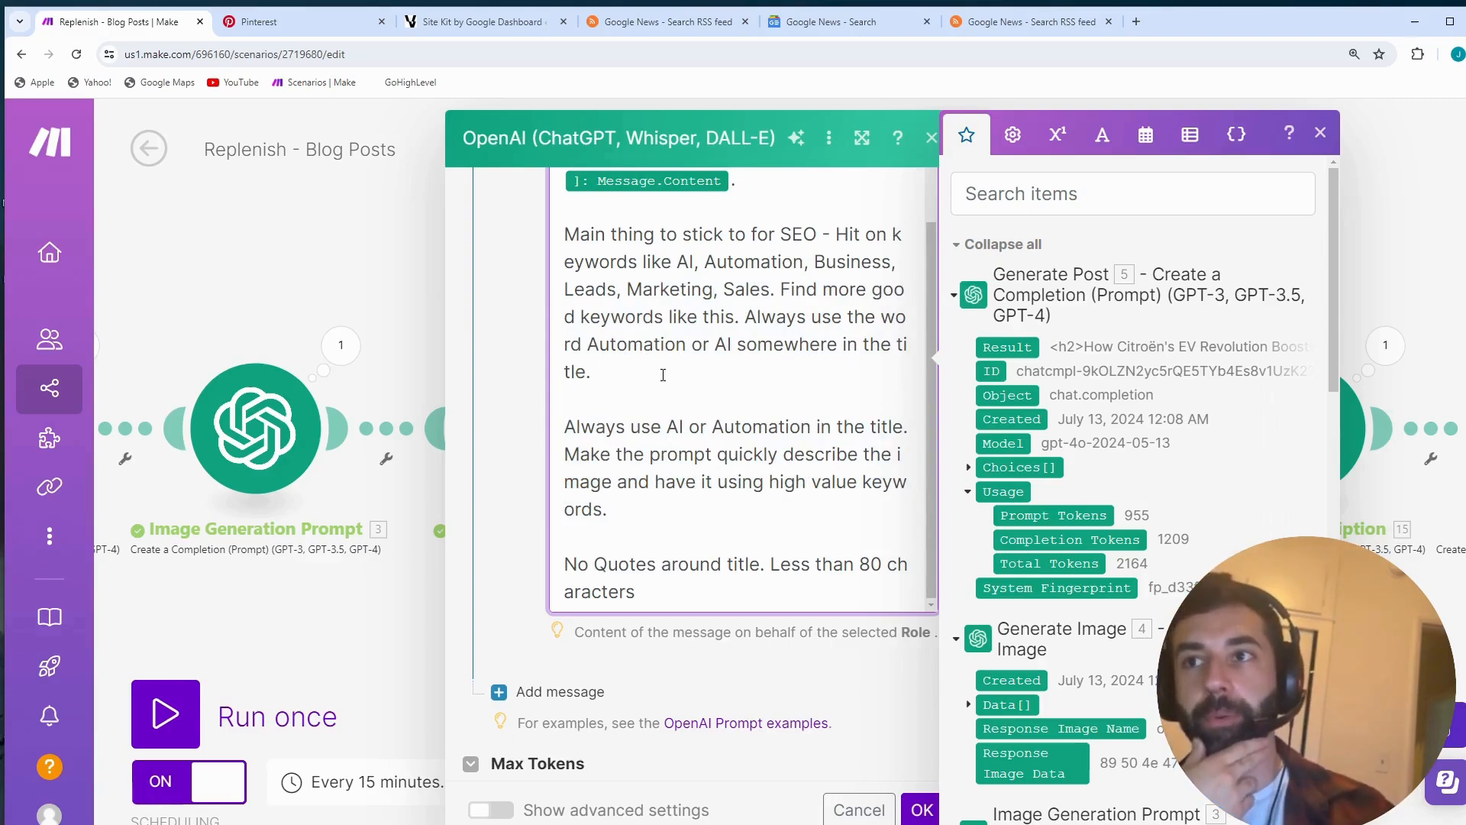
- Highlight "No Quotes around title" and "Less than 80 characters" at the prompt's end, and close the Pinterest title settings with OK
{"action": "triple_click", "coordinate": [697, 590]}
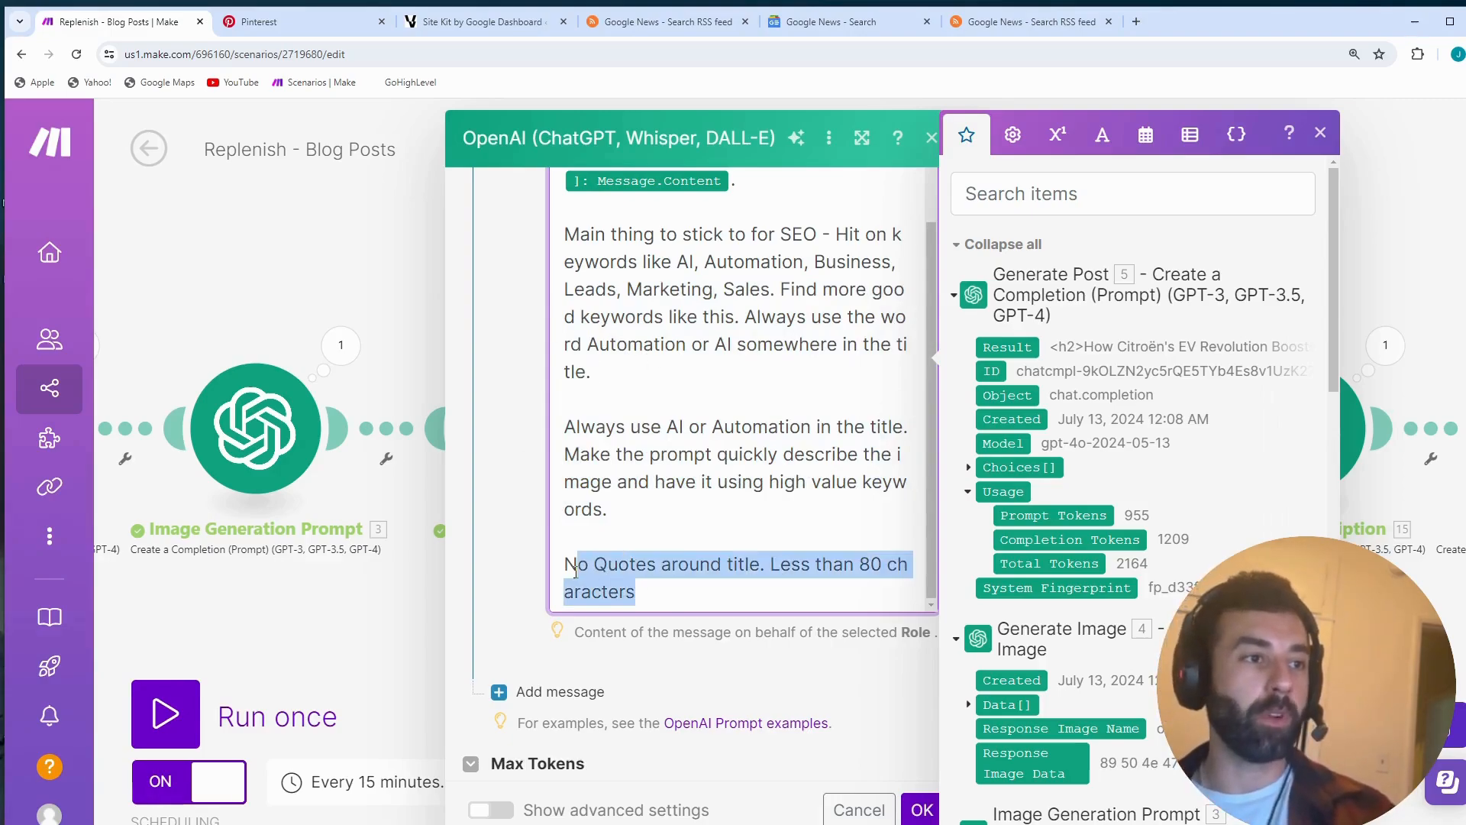
{"action": "left_click", "coordinate": [719, 569]}
{"action": "left_click_drag", "start_coordinate": [761, 563], "coordinate": [510, 544]}
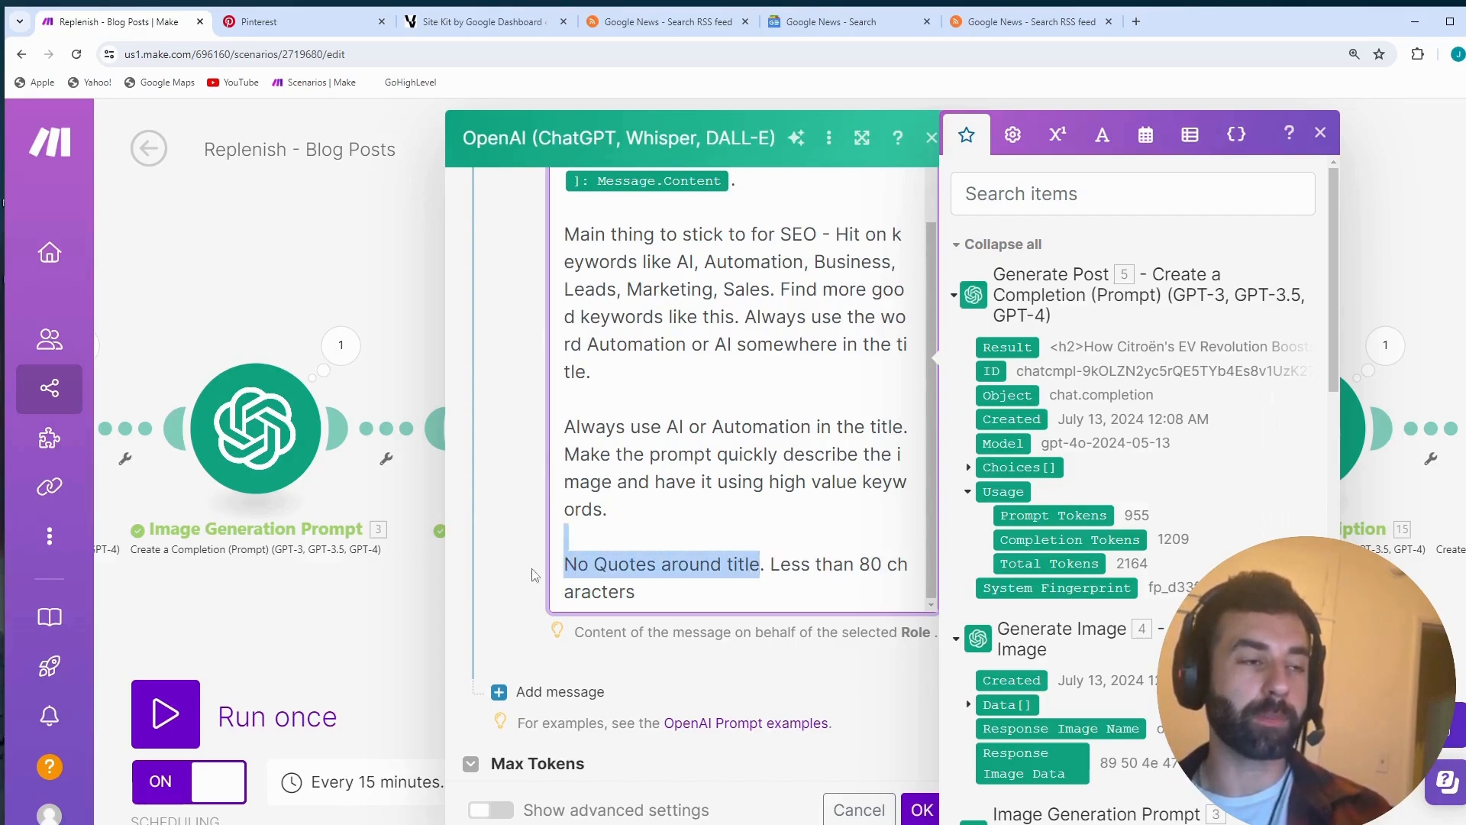
{"action": "left_click_drag", "start_coordinate": [771, 566], "coordinate": [640, 592]}
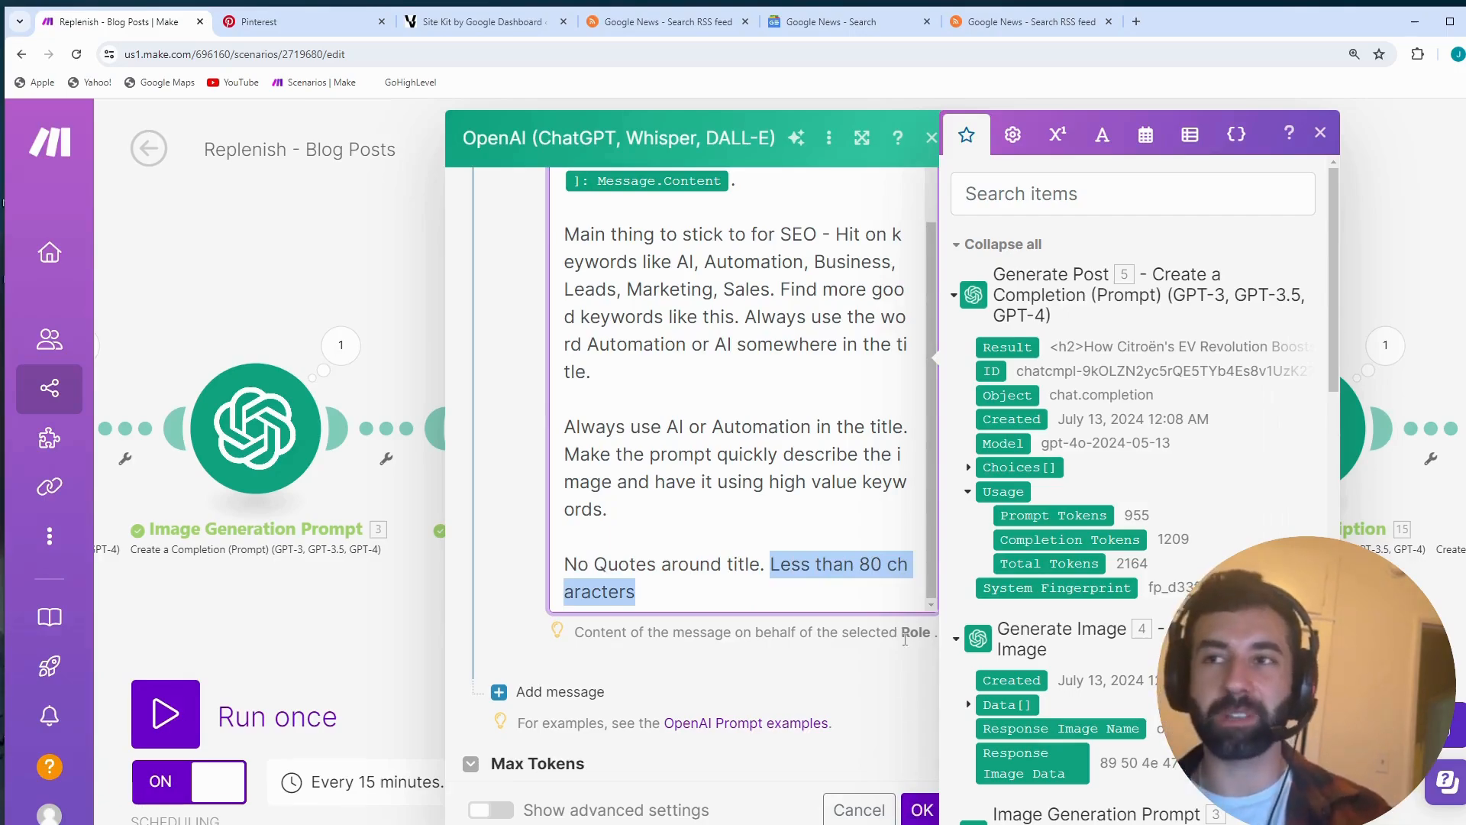
{"action": "left_click", "coordinate": [918, 816]}
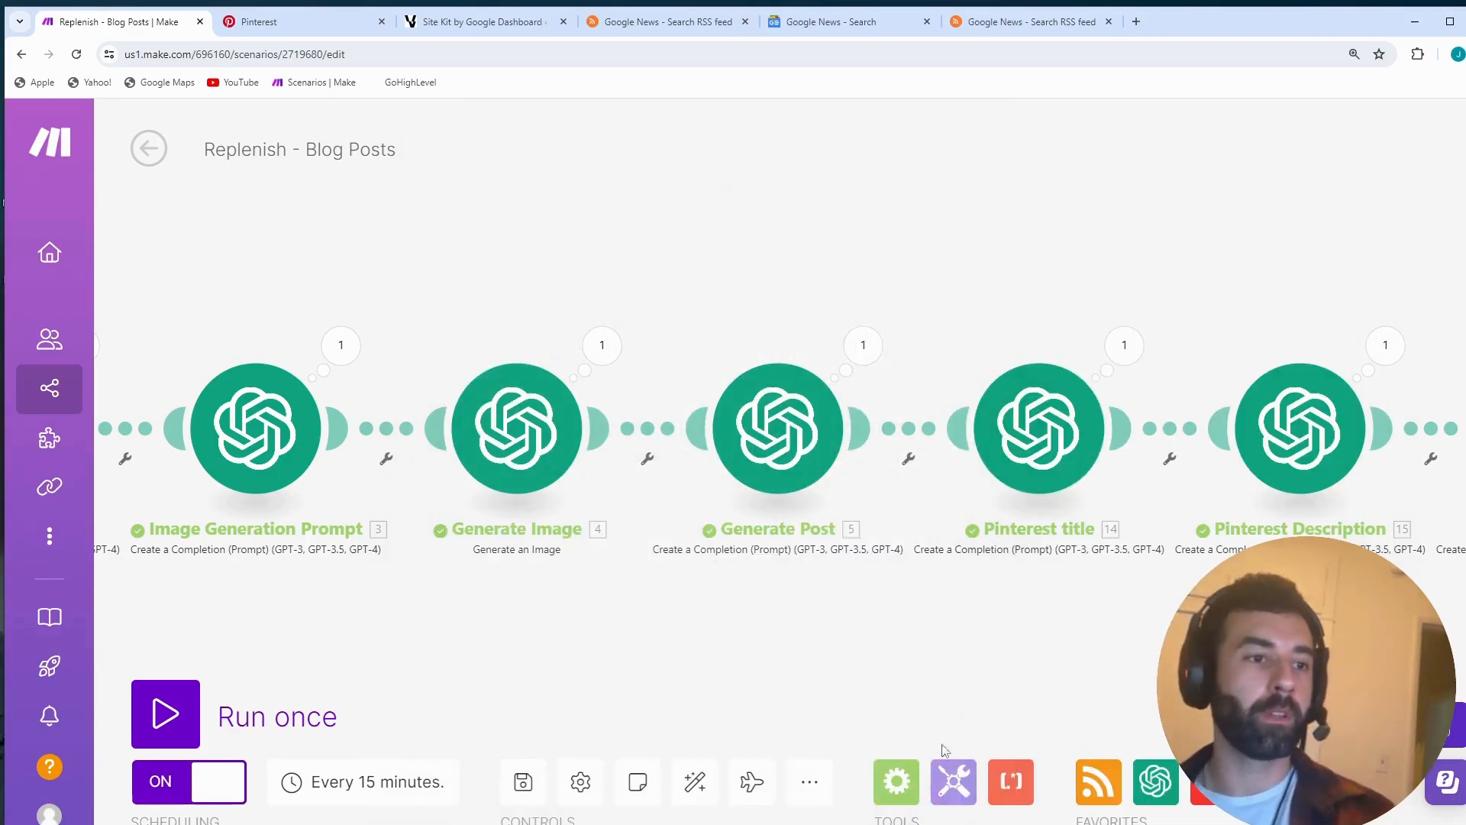
- Open the Pinterest Description module's settings, read its SEO description prompt, highlight the 600-character and no-quotes rules, and close with OK
{"action": "left_click_drag", "start_coordinate": [974, 644], "coordinate": [897, 672]}
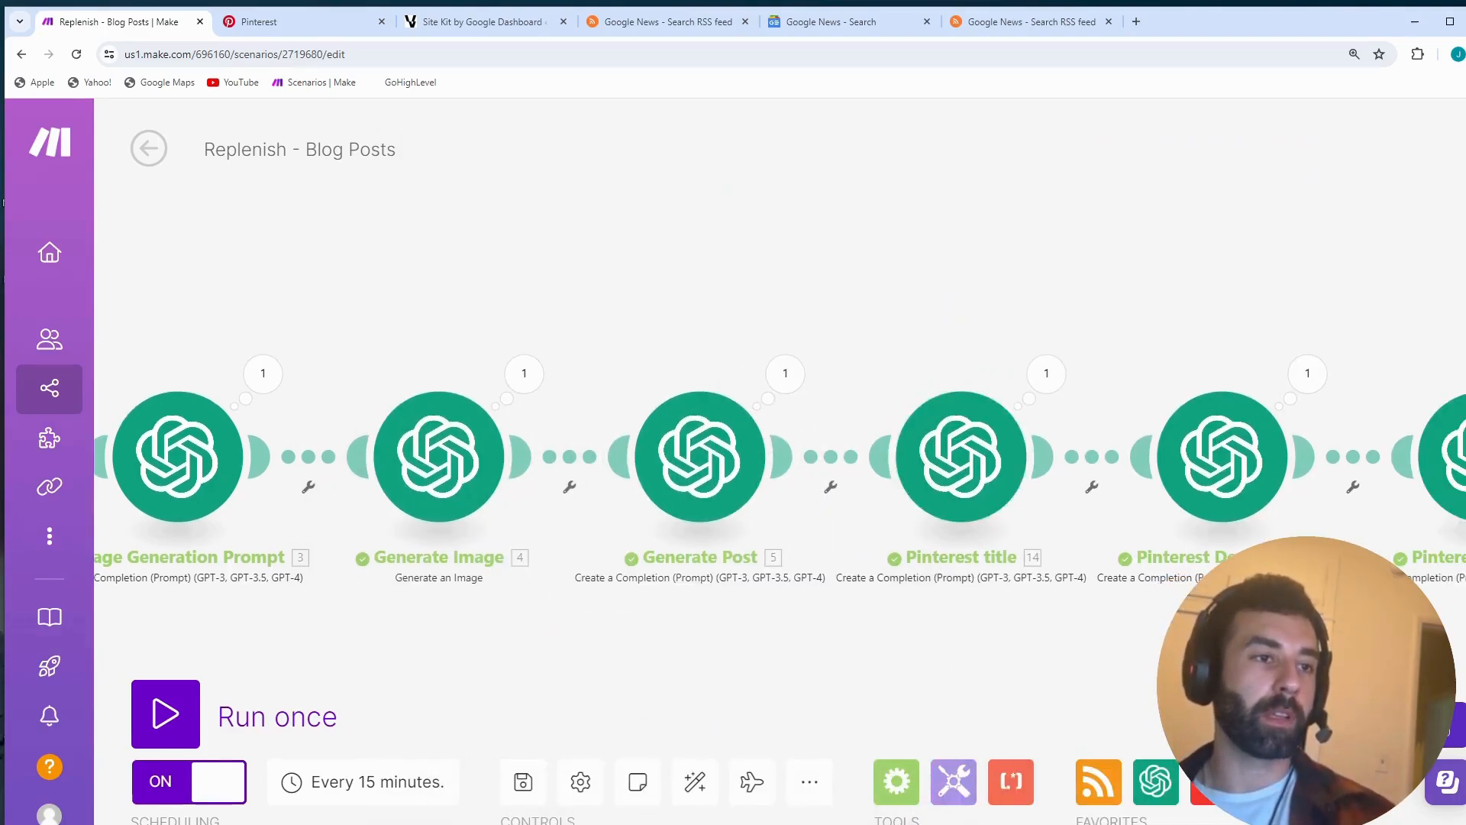
{"action": "scroll", "coordinate": [970, 474], "scroll_direction": "right", "scroll_amount": 3}
{"action": "left_click", "coordinate": [951, 489]}
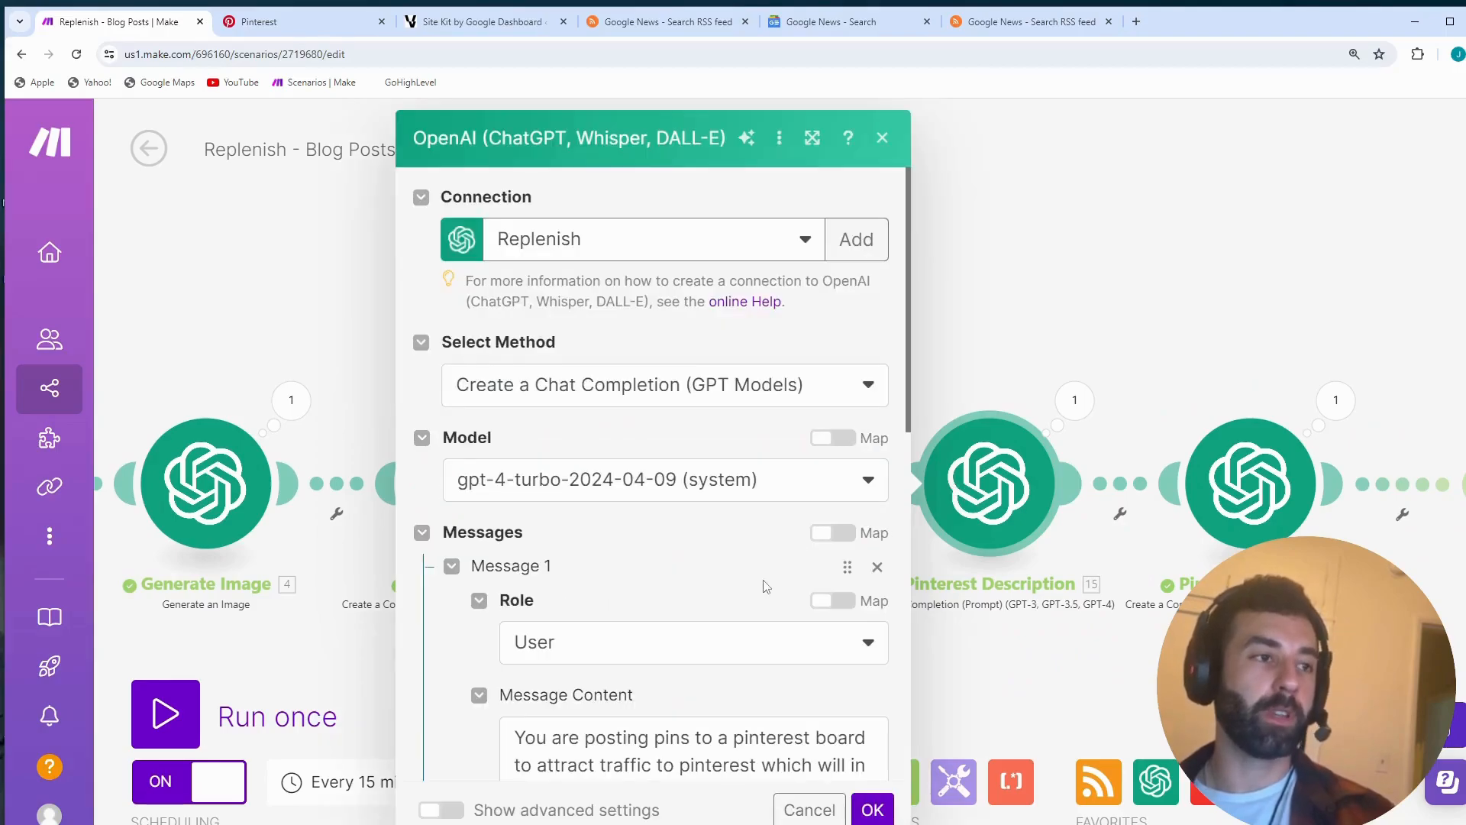
{"action": "scroll", "coordinate": [764, 589], "scroll_direction": "down", "scroll_amount": 4}
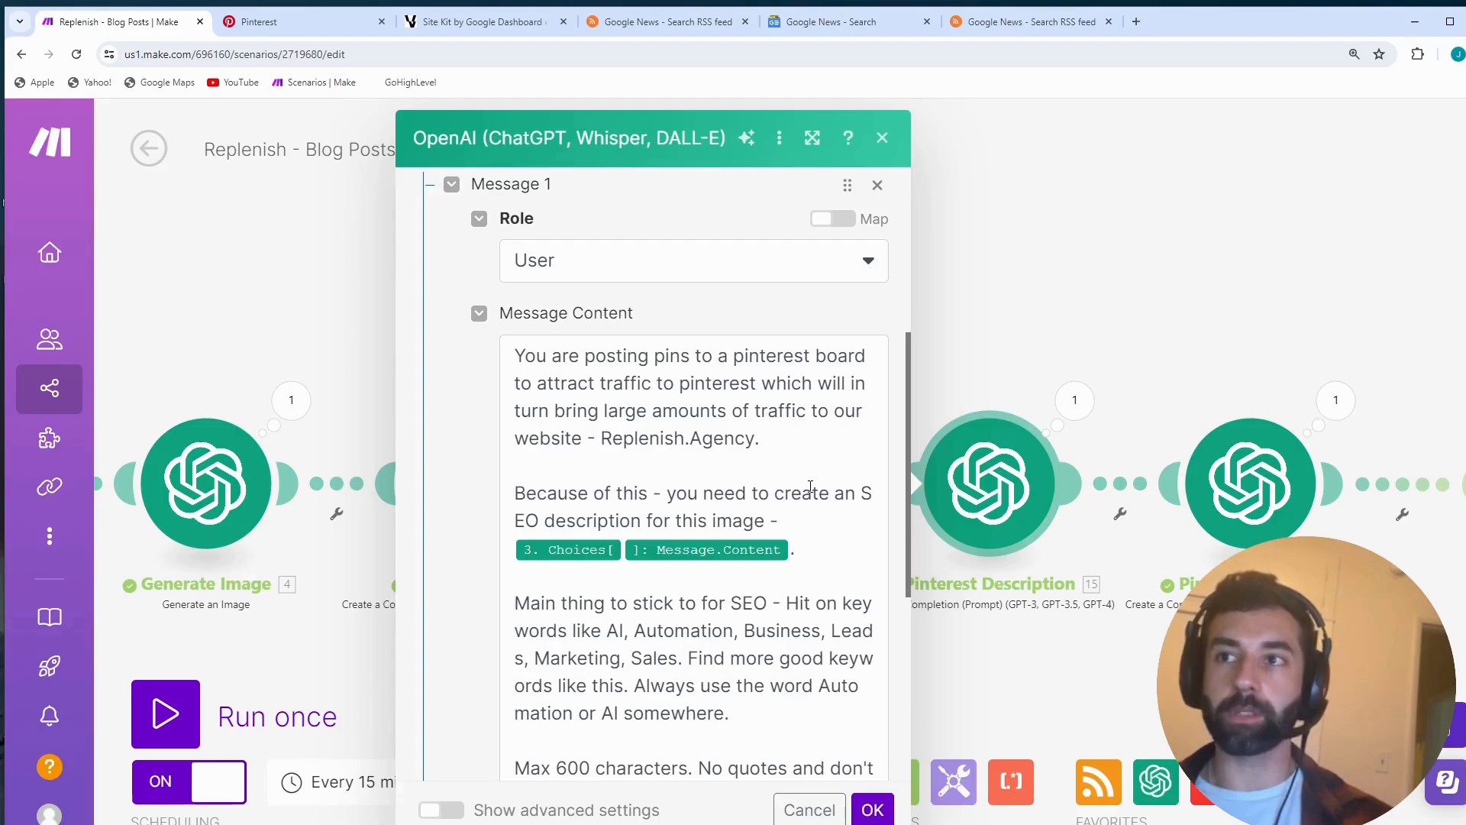
{"action": "scroll", "coordinate": [807, 542], "scroll_direction": "down", "scroll_amount": 1}
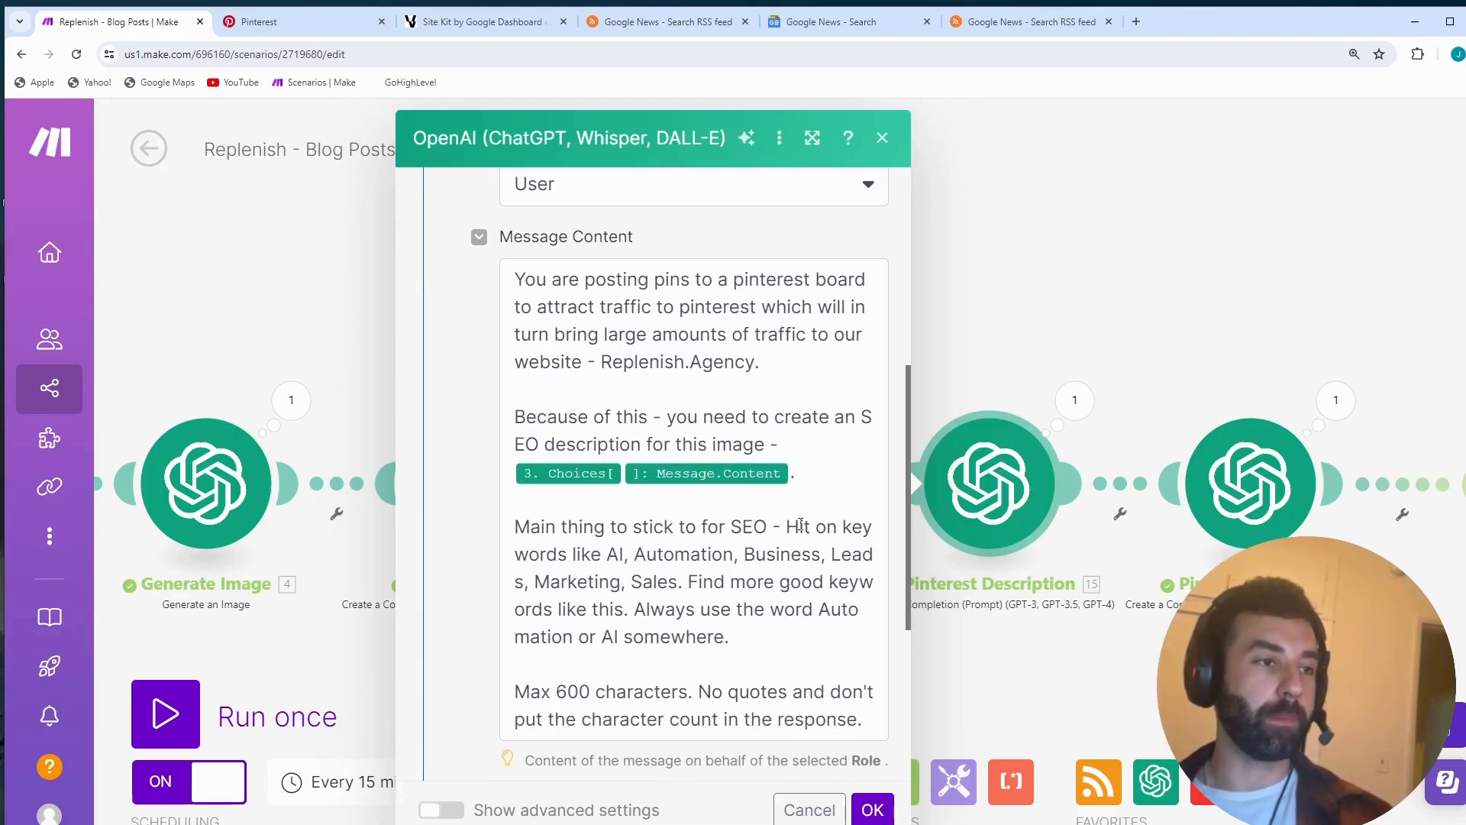
{"action": "scroll", "coordinate": [567, 544], "scroll_direction": "down", "scroll_amount": 2}
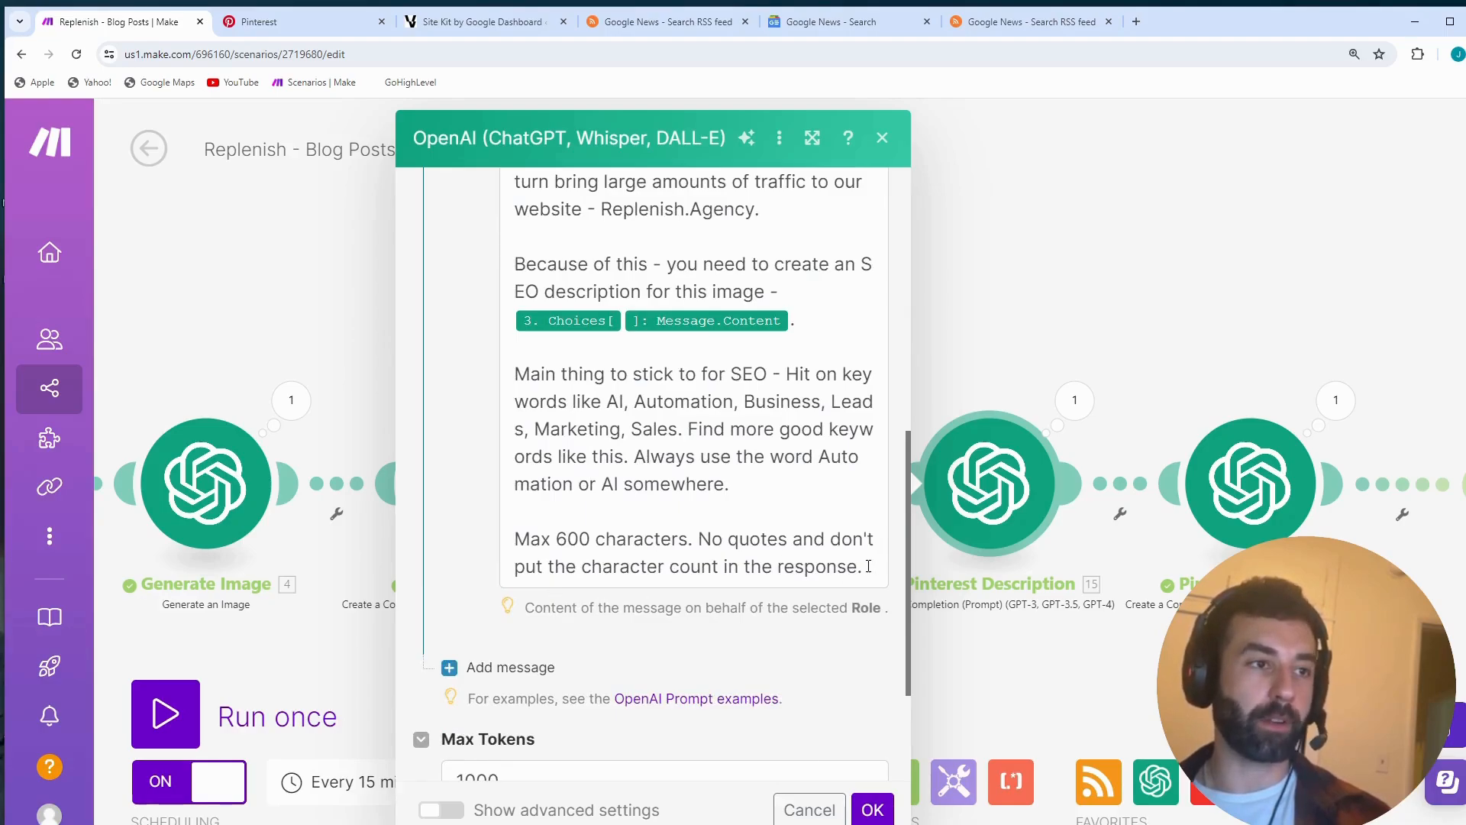
{"action": "left_click_drag", "start_coordinate": [869, 566], "coordinate": [541, 539]}
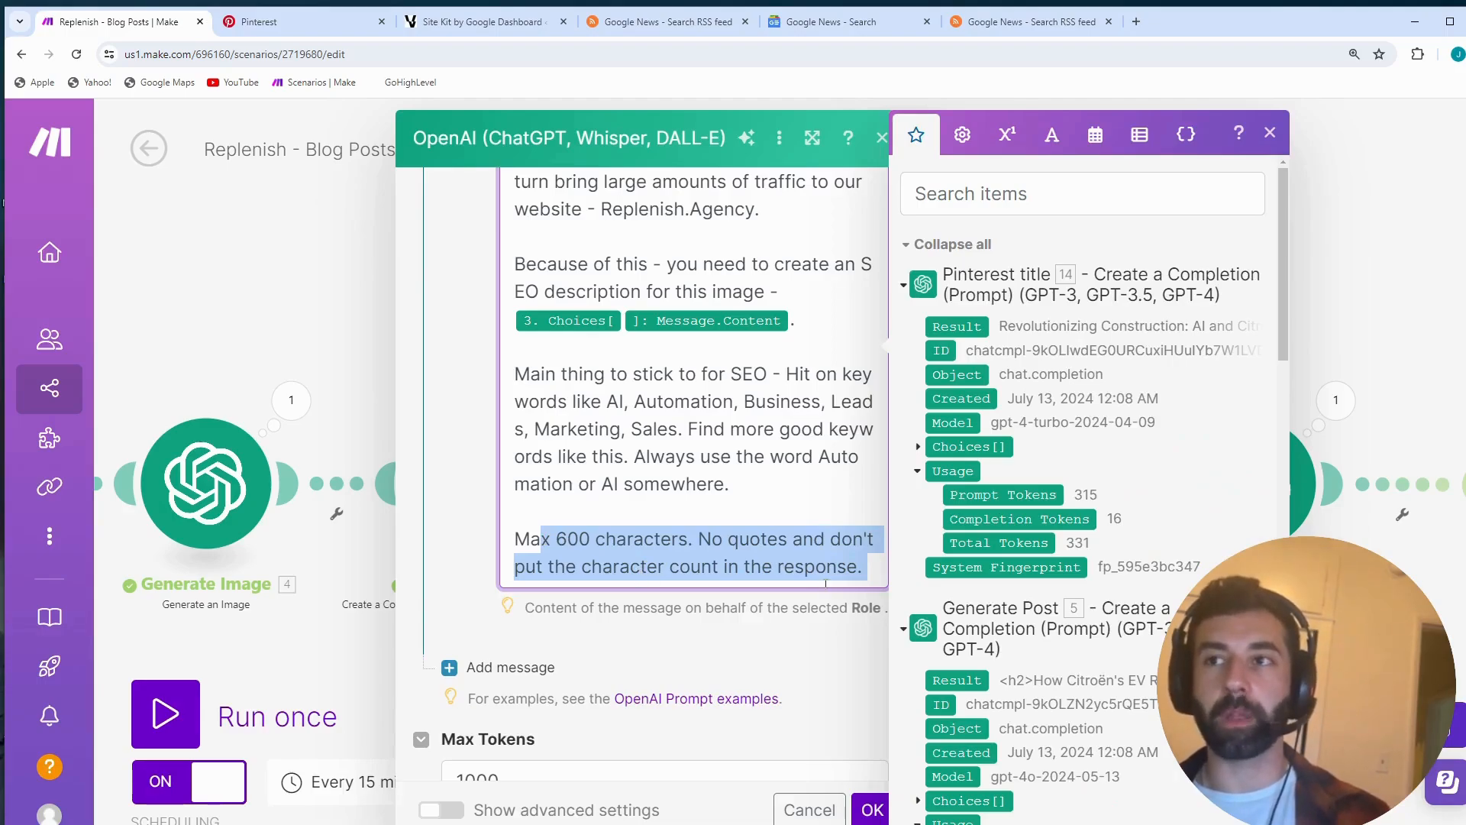
{"action": "left_click", "coordinate": [867, 811]}
- Open the Pinterest Alt_Text module's settings, read its SEO alt text prompt through the 80-character limit, and close with OK
{"action": "left_click_drag", "start_coordinate": [1130, 665], "coordinate": [895, 694]}
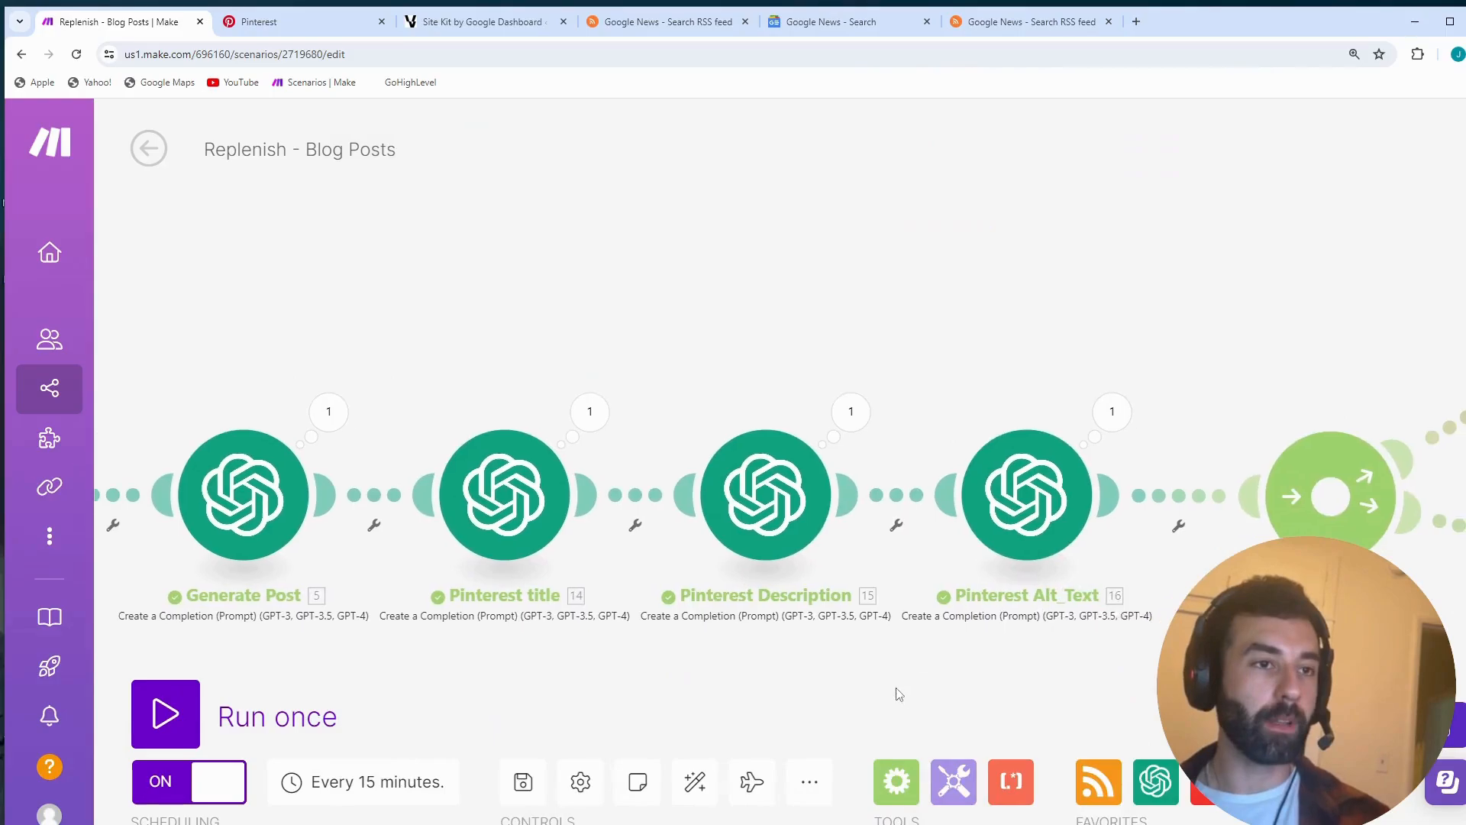
{"action": "left_click", "coordinate": [1030, 537]}
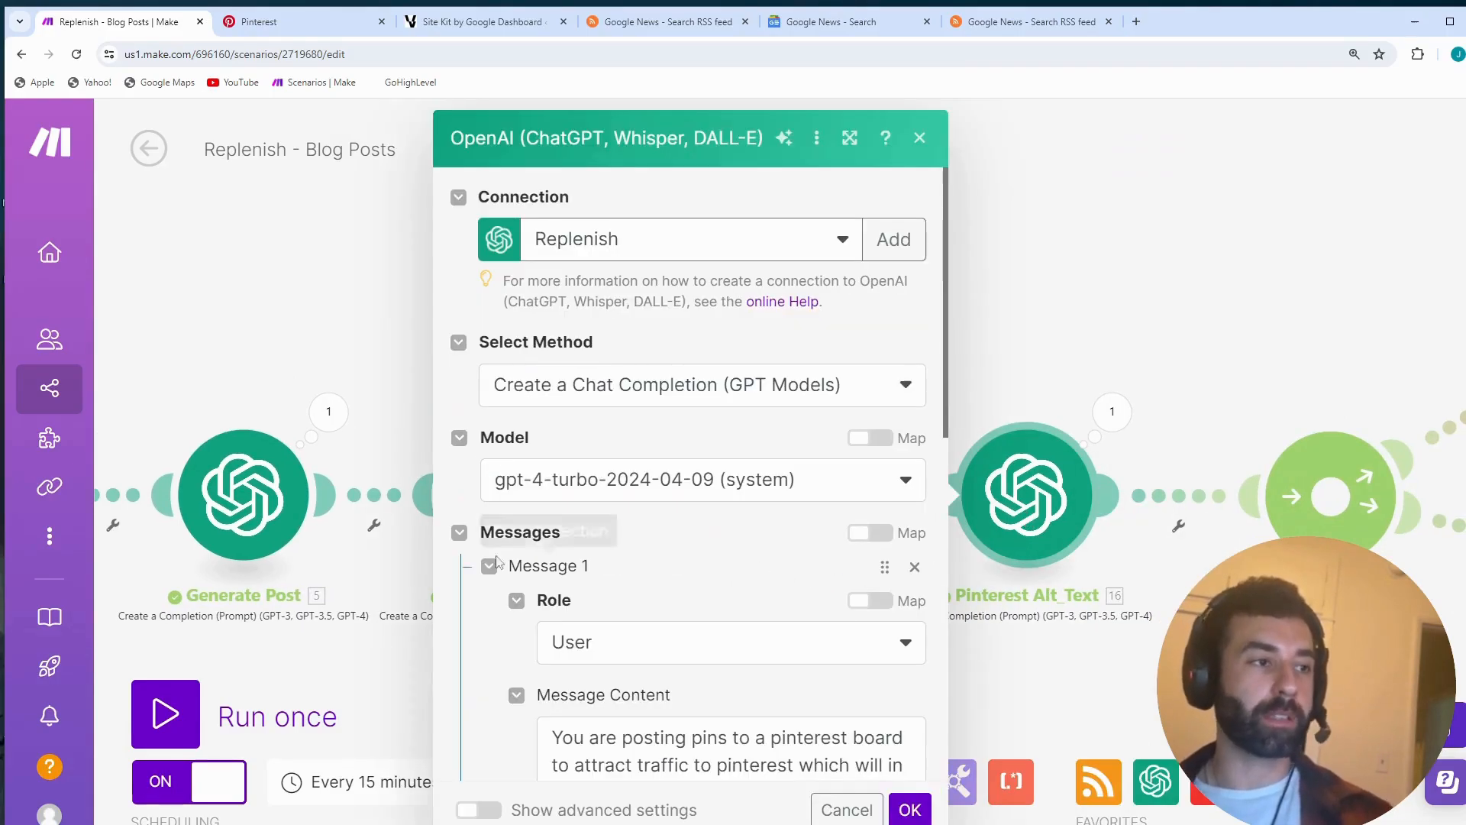
{"action": "scroll", "coordinate": [670, 685], "scroll_direction": "down", "scroll_amount": 3}
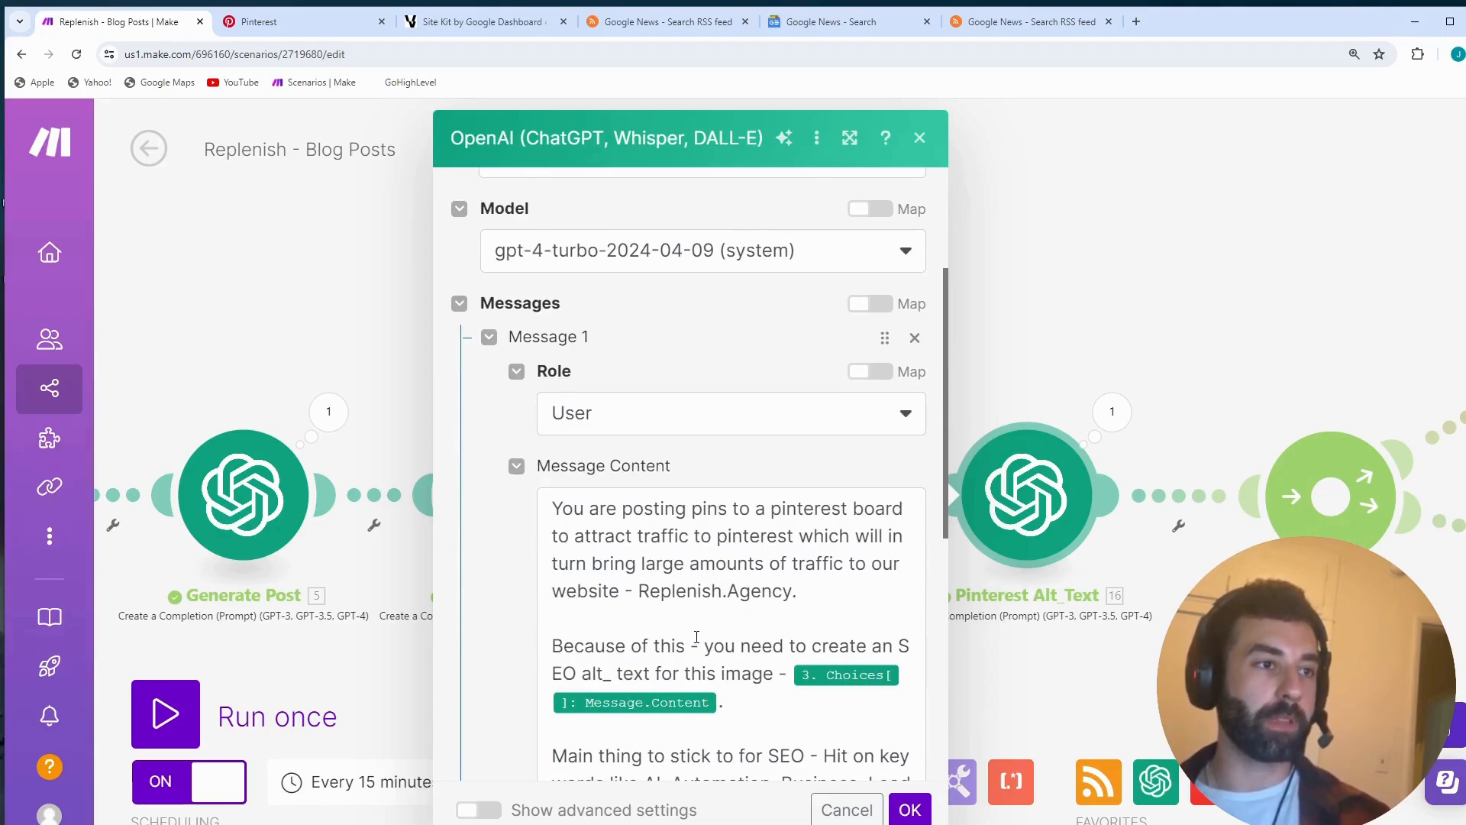
{"action": "scroll", "coordinate": [694, 636], "scroll_direction": "down", "scroll_amount": 1}
{"action": "scroll", "coordinate": [695, 636], "scroll_direction": "down", "scroll_amount": 2}
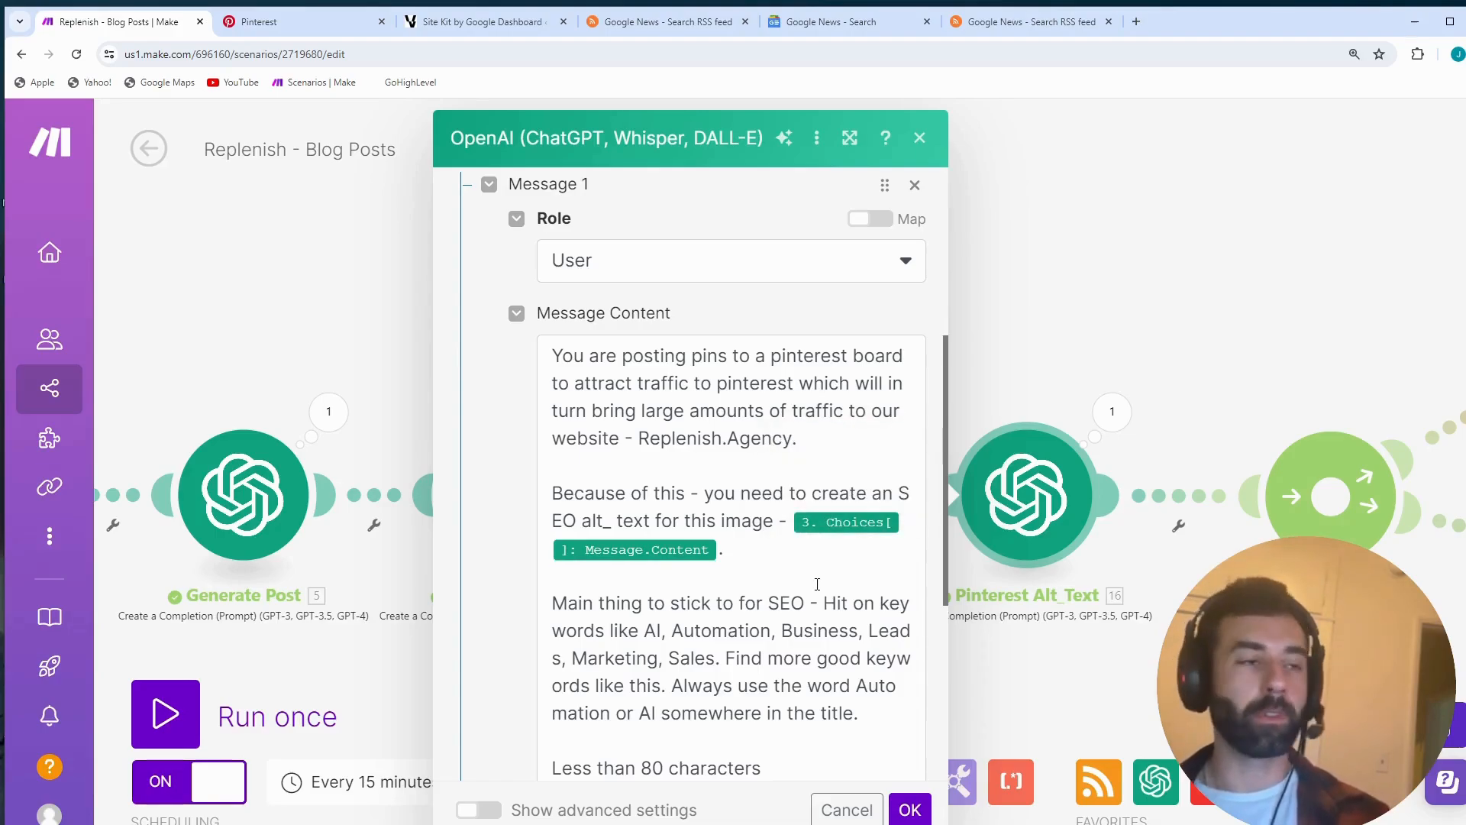
{"action": "scroll", "coordinate": [819, 594], "scroll_direction": "down", "scroll_amount": 1}
{"action": "scroll", "coordinate": [819, 594], "scroll_direction": "down", "scroll_amount": 1}
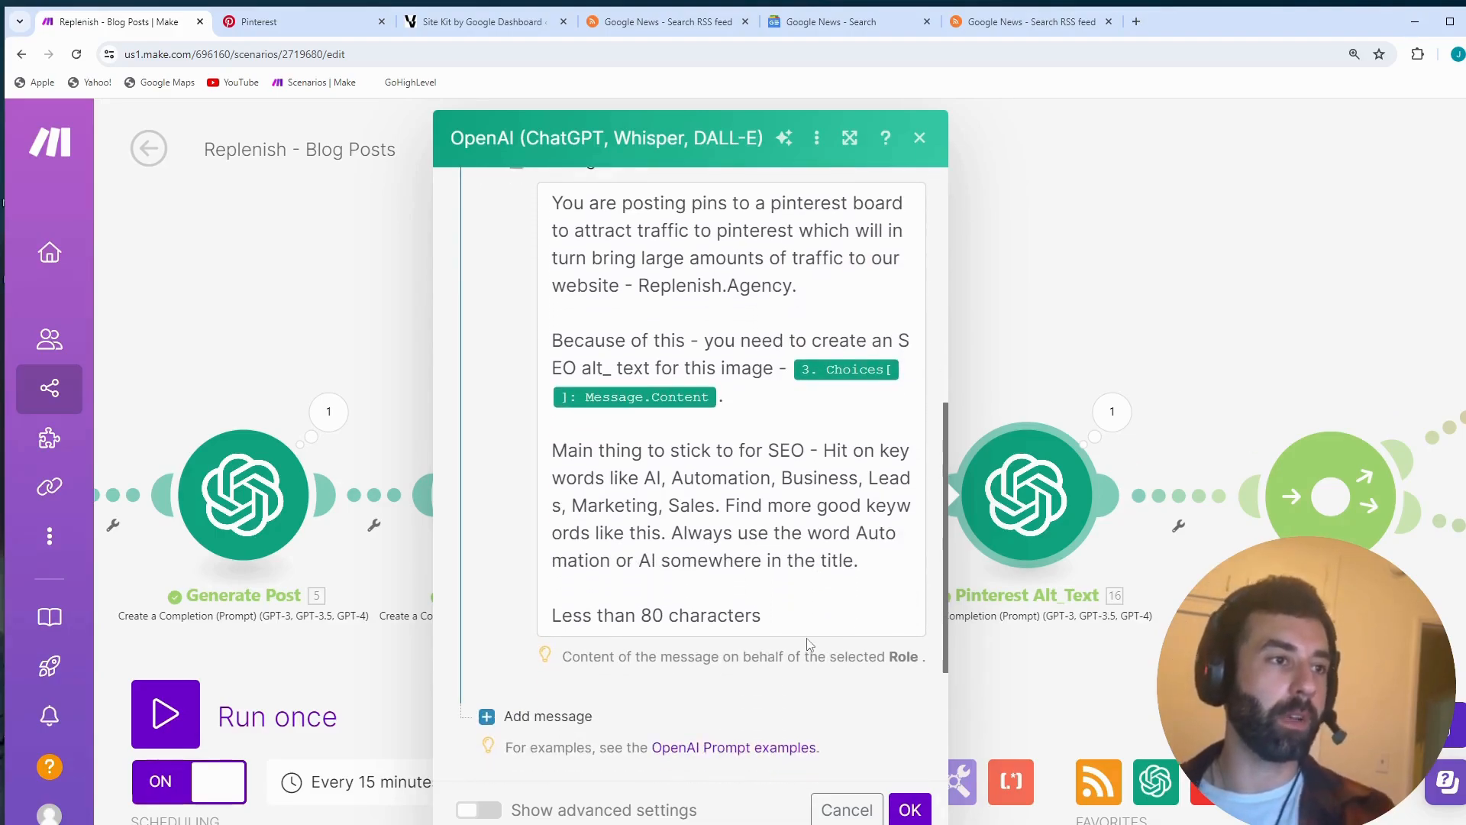
{"action": "left_click", "coordinate": [910, 810]}
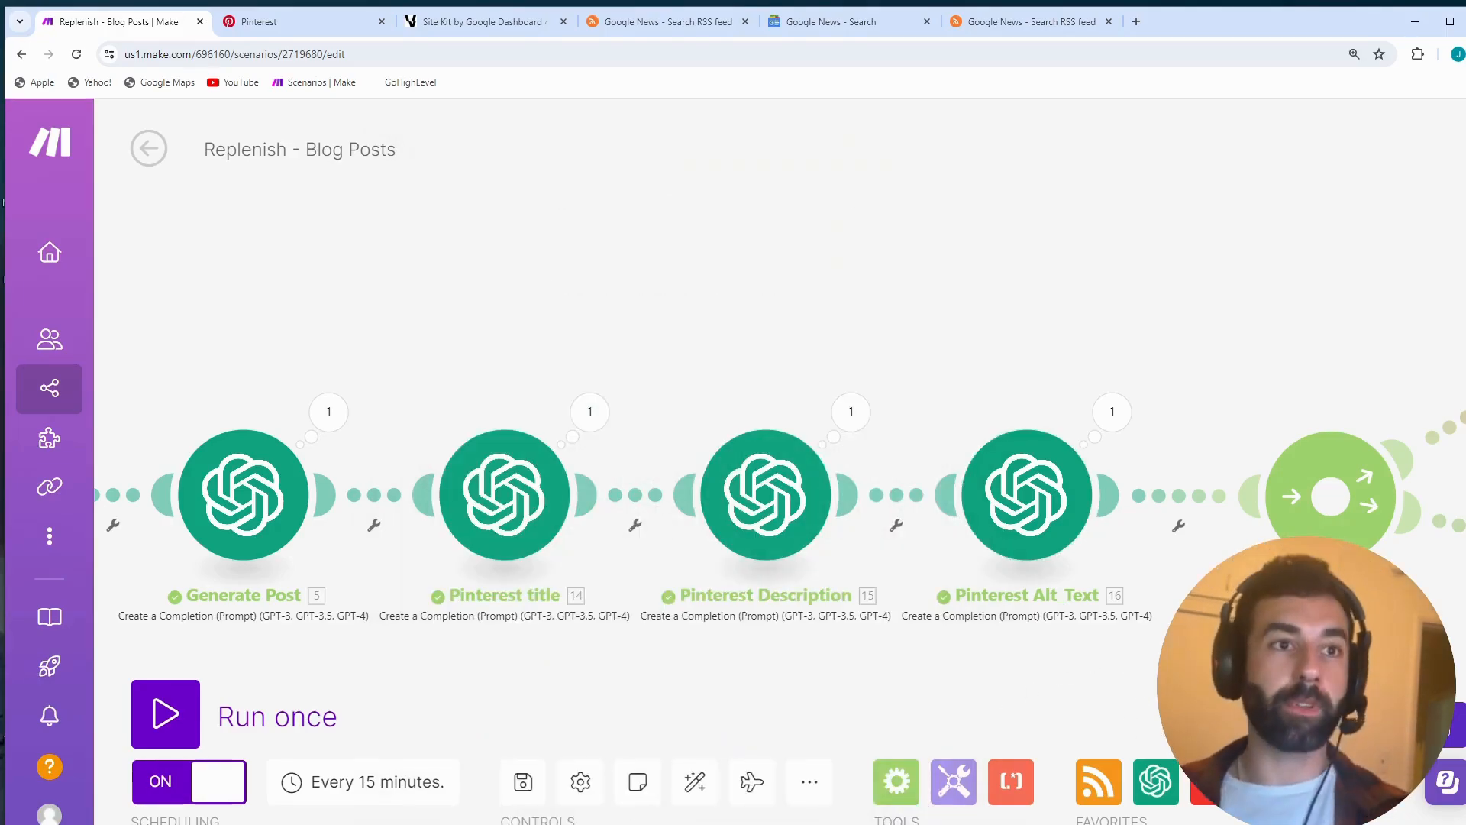
- Examine the Router's branches, open the Pinterest Create a Pin module's settings to view its connection and media source, and close them
{"action": "left_click_drag", "start_coordinate": [1189, 667], "coordinate": [708, 620]}
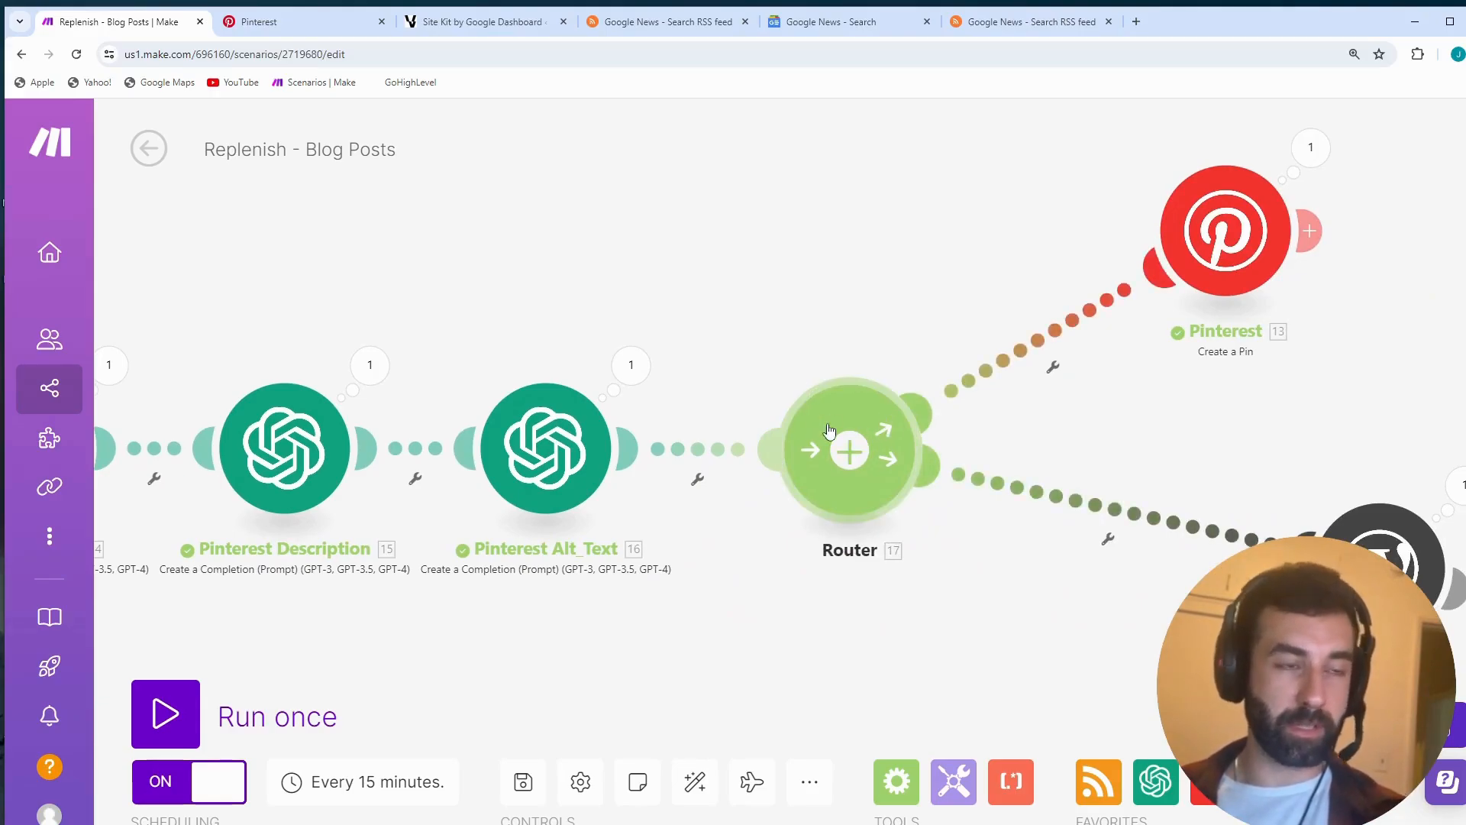
{"action": "left_click_drag", "start_coordinate": [1062, 590], "coordinate": [888, 672]}
{"action": "left_click", "coordinate": [1046, 322]}
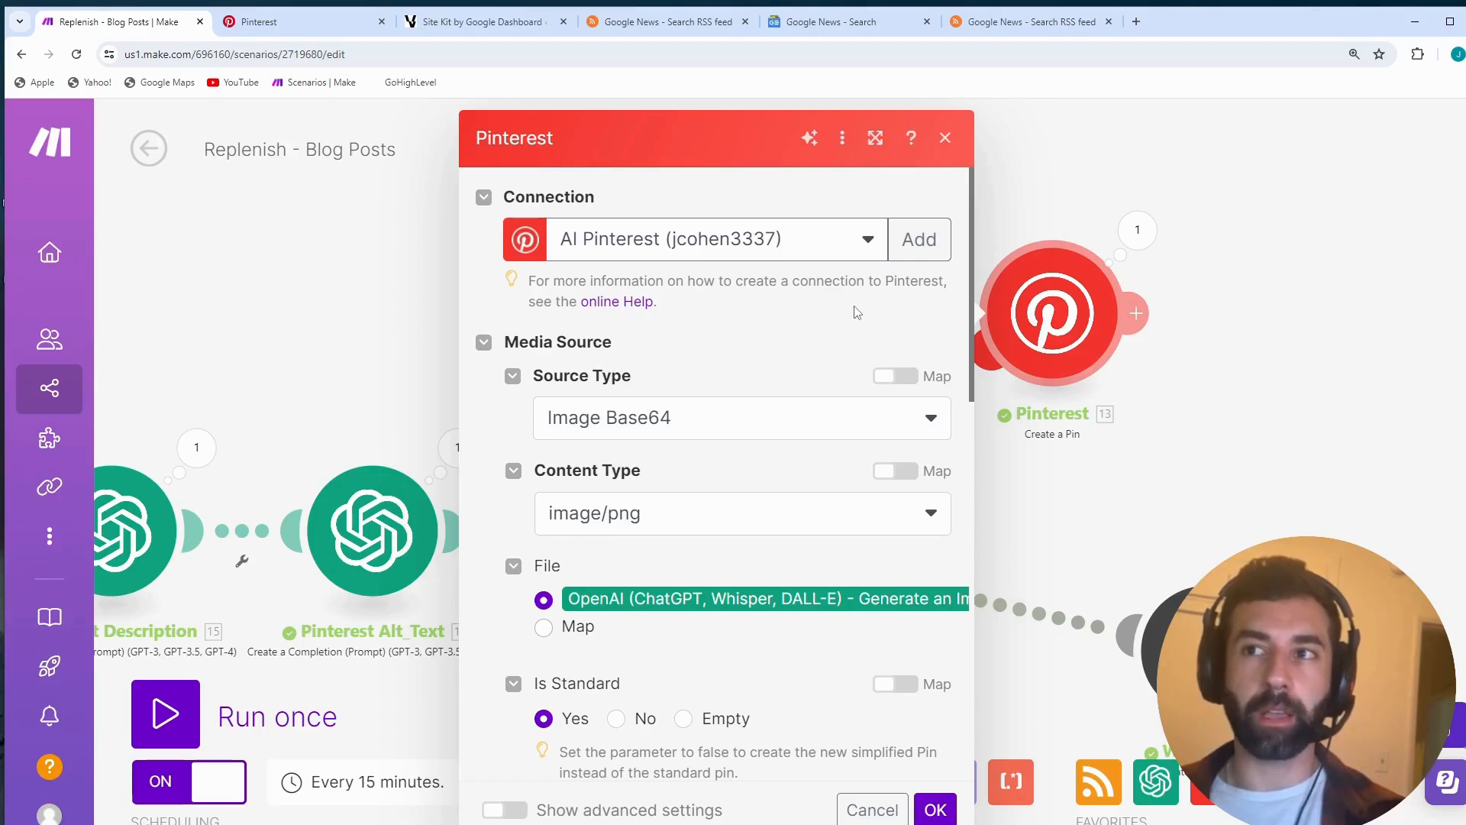
{"action": "left_click", "coordinate": [955, 144]}
{"action": "scroll", "coordinate": [1044, 447], "scroll_direction": "up", "scroll_amount": 1}
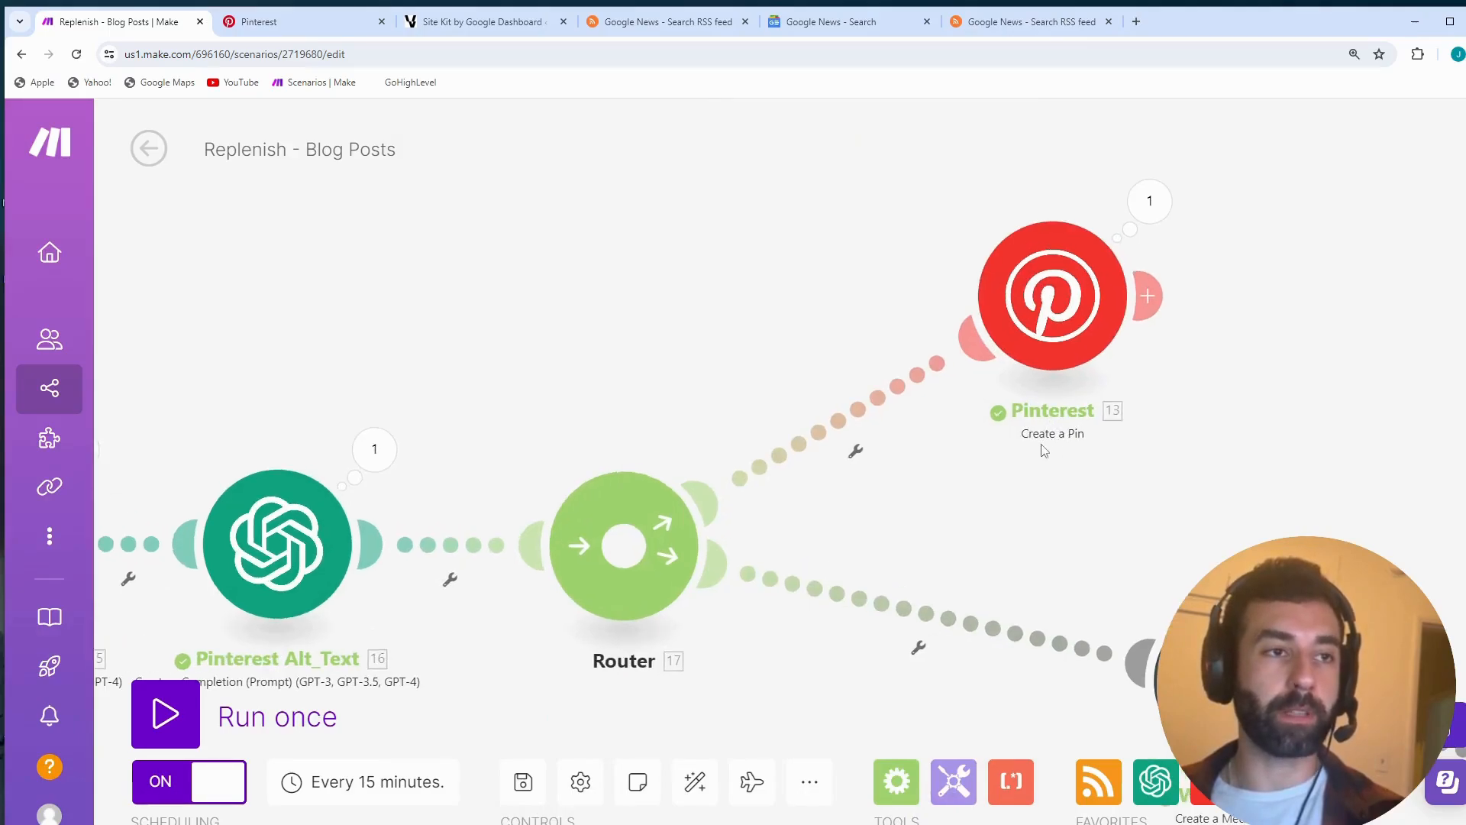
- Reopen the Pinterest Create a Pin module's settings, check the source type, content type and file fields, and close them
{"action": "left_click", "coordinate": [1068, 308]}
{"action": "scroll", "coordinate": [818, 475], "scroll_direction": "down", "scroll_amount": 1}
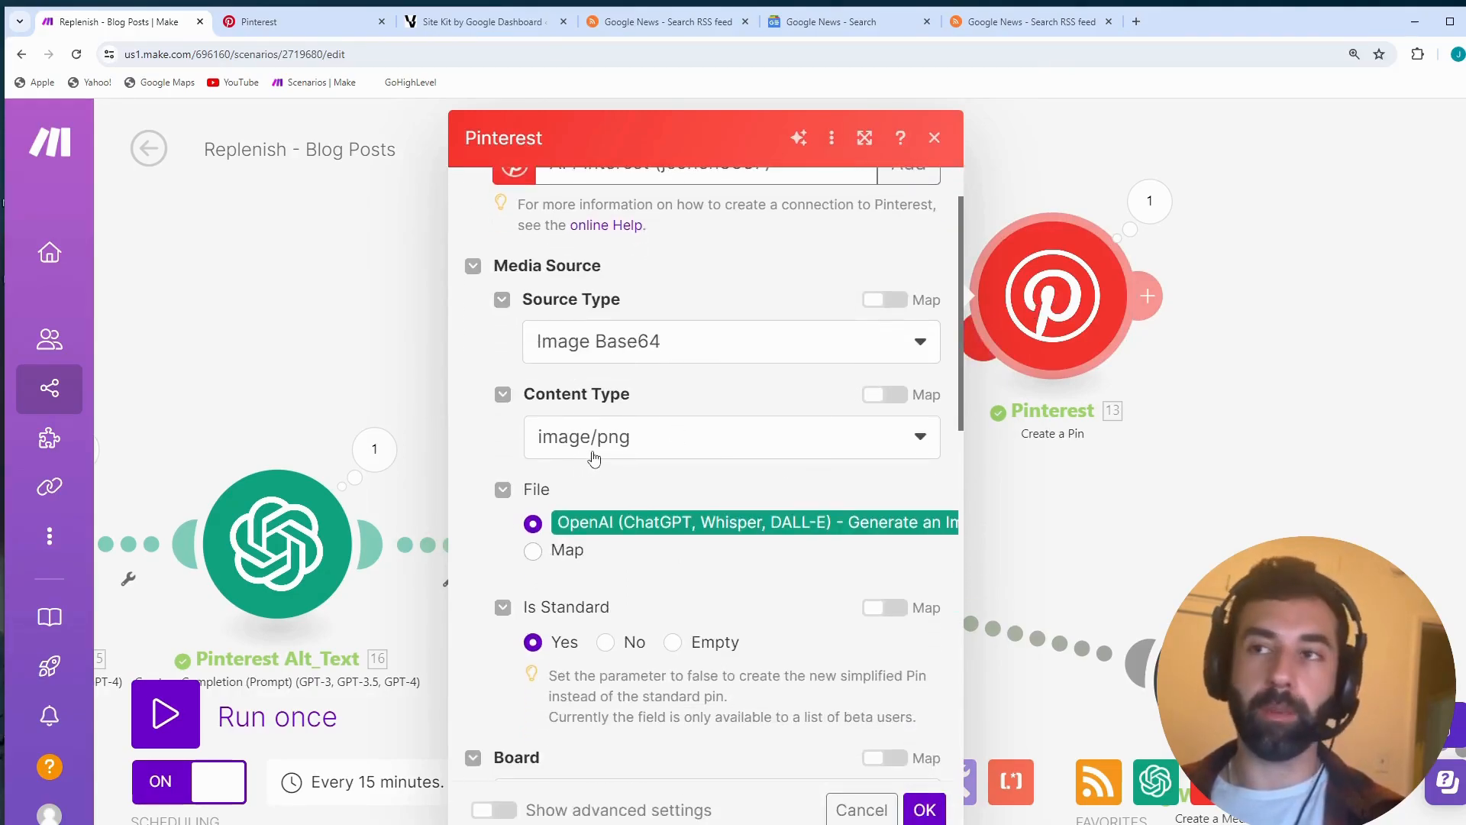
{"action": "left_click", "coordinate": [935, 137]}
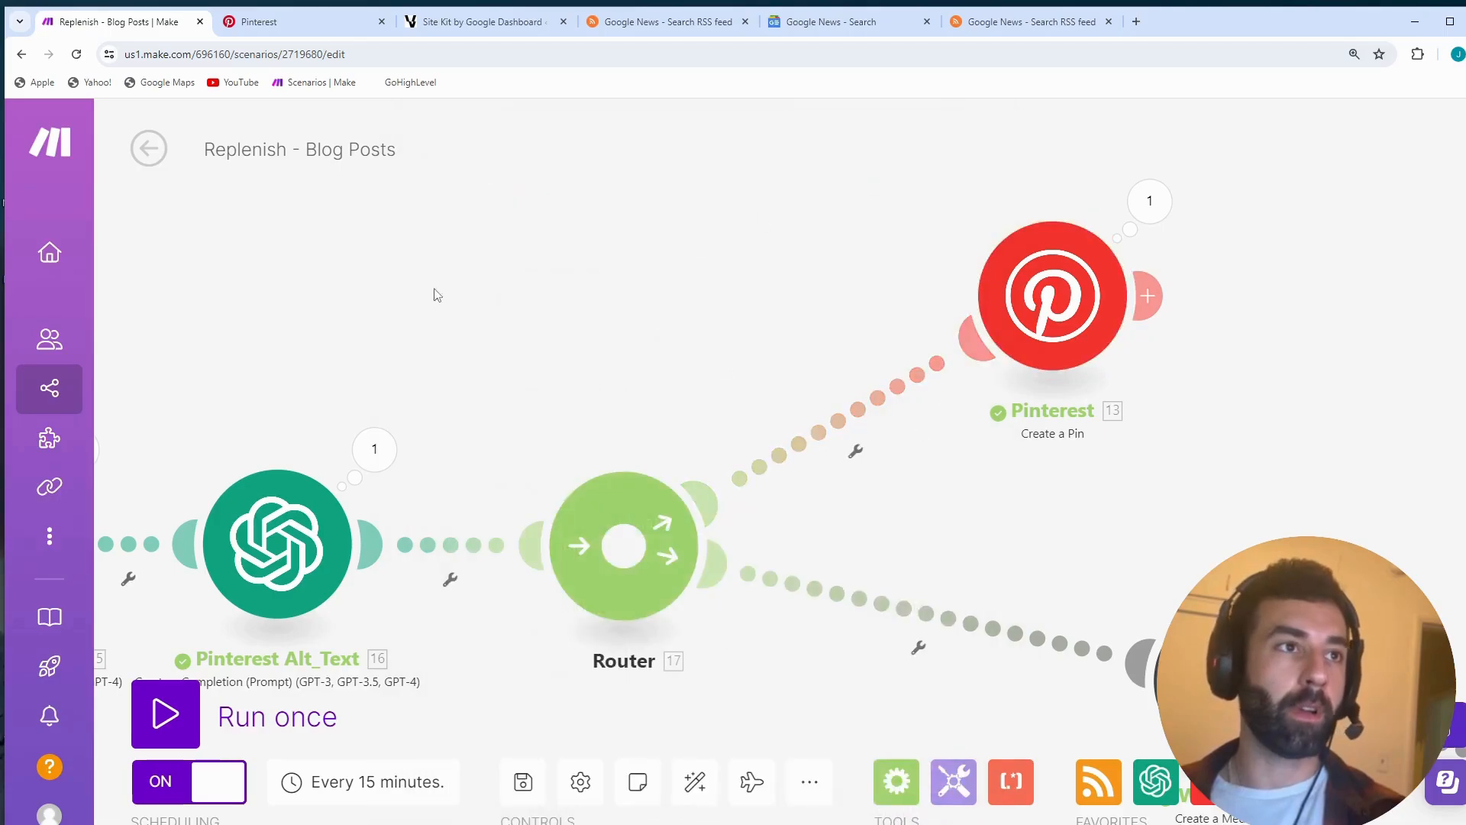
- Open the Pinterest Create a Pin settings again and switch the File source to Map, using the Response Image Data
{"action": "left_click_drag", "start_coordinate": [527, 279], "coordinate": [399, 301]}
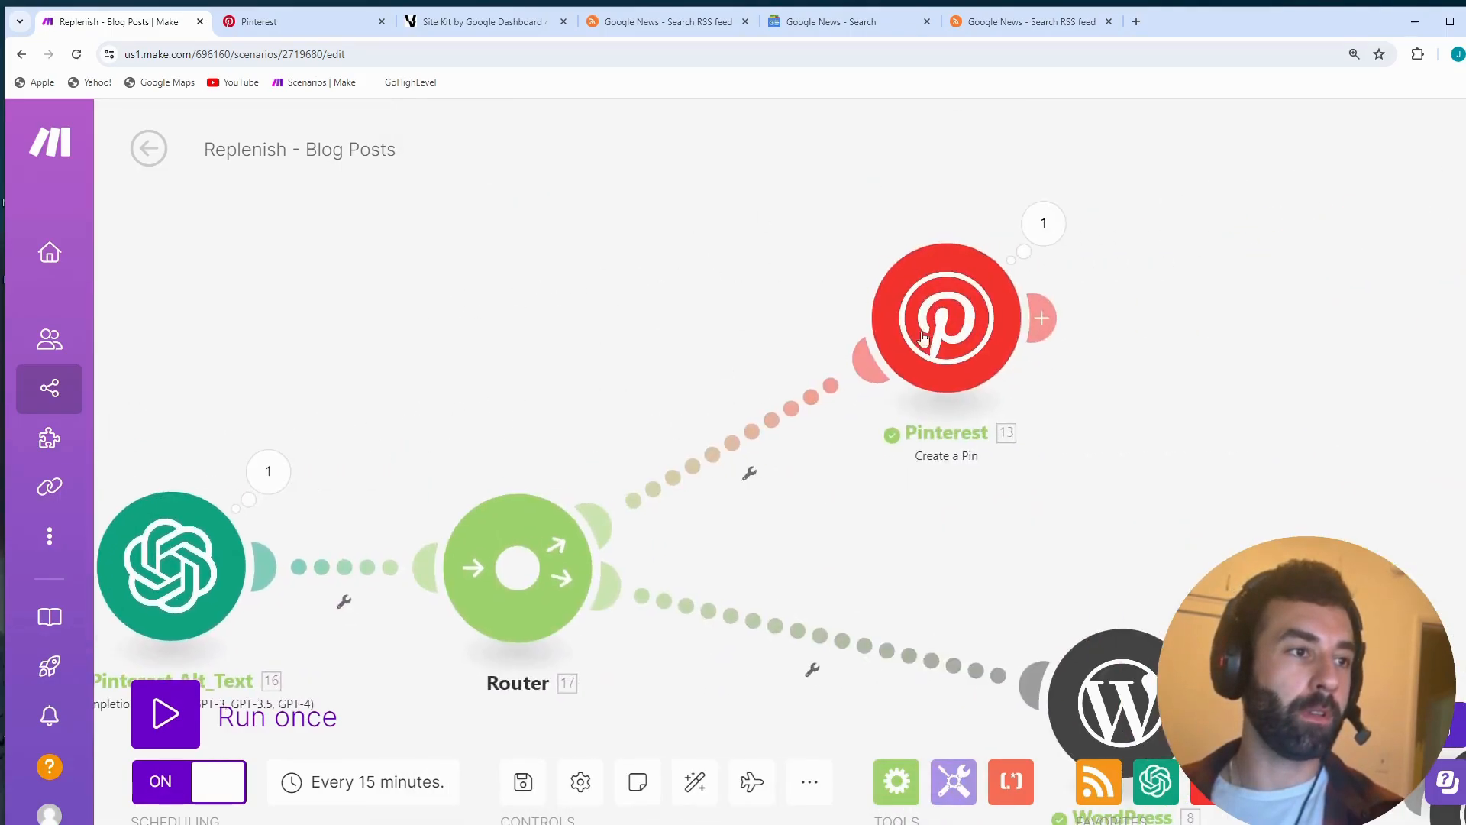
{"action": "left_click", "coordinate": [933, 372]}
{"action": "scroll", "coordinate": [1207, 500], "scroll_direction": "down", "scroll_amount": 2}
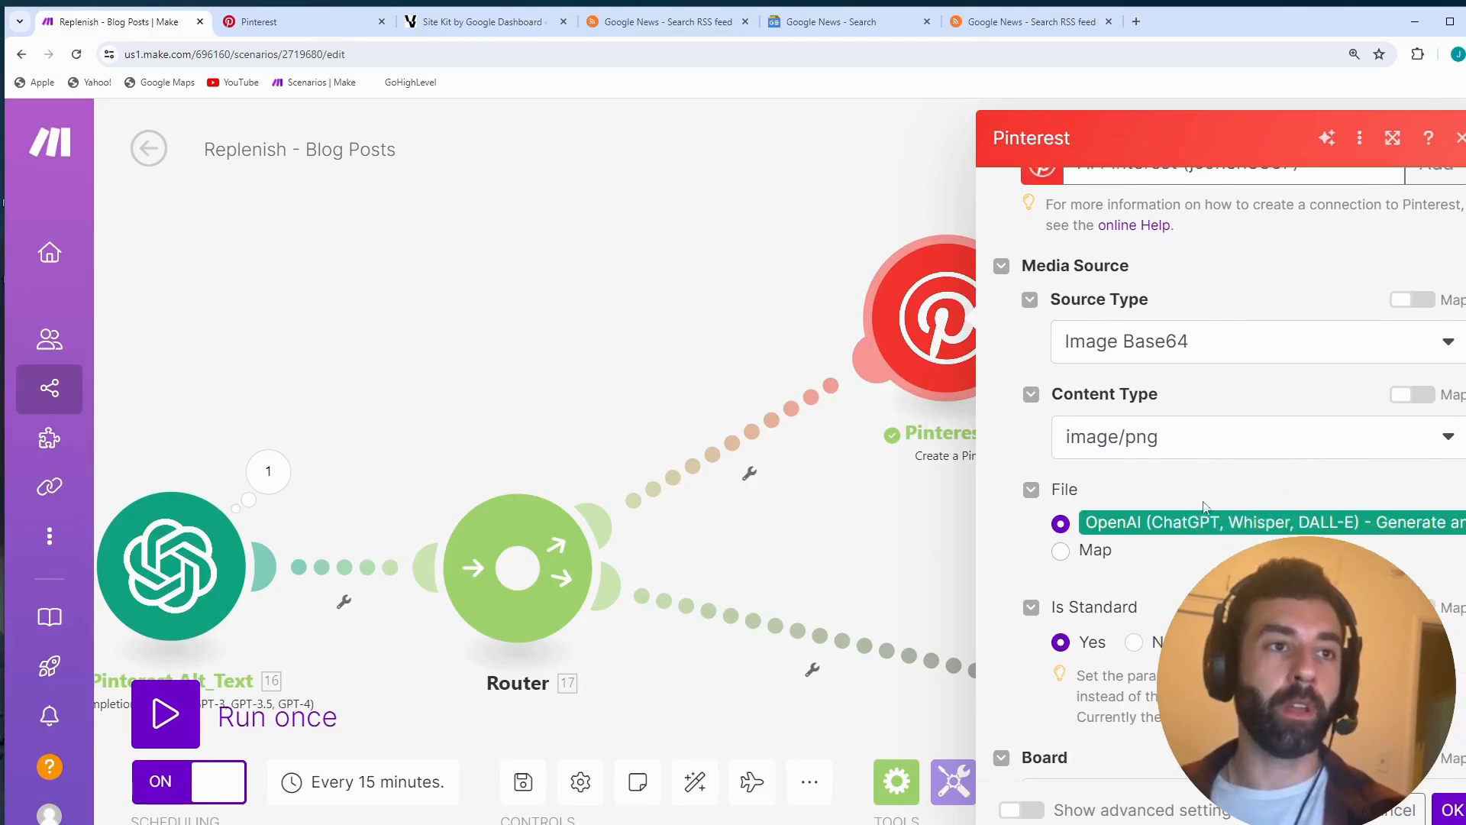
{"action": "left_click", "coordinate": [1062, 475]}
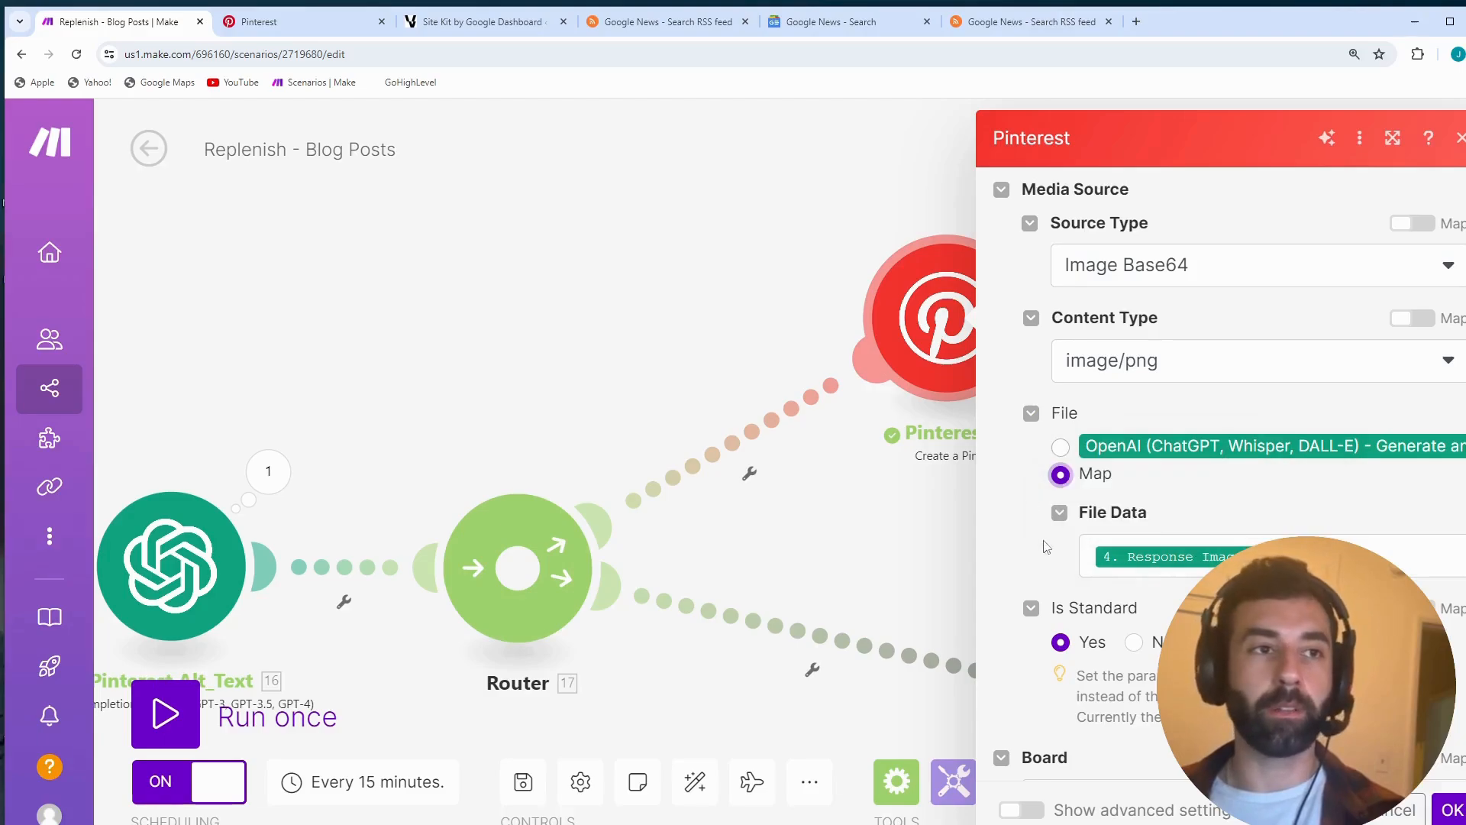
- Review the pin's Board choices, keeping Replenish Automation, and check the Board Section field
{"action": "scroll", "coordinate": [1046, 539], "scroll_direction": "down", "scroll_amount": 2}
{"action": "scroll", "coordinate": [1061, 519], "scroll_direction": "down", "scroll_amount": 3}
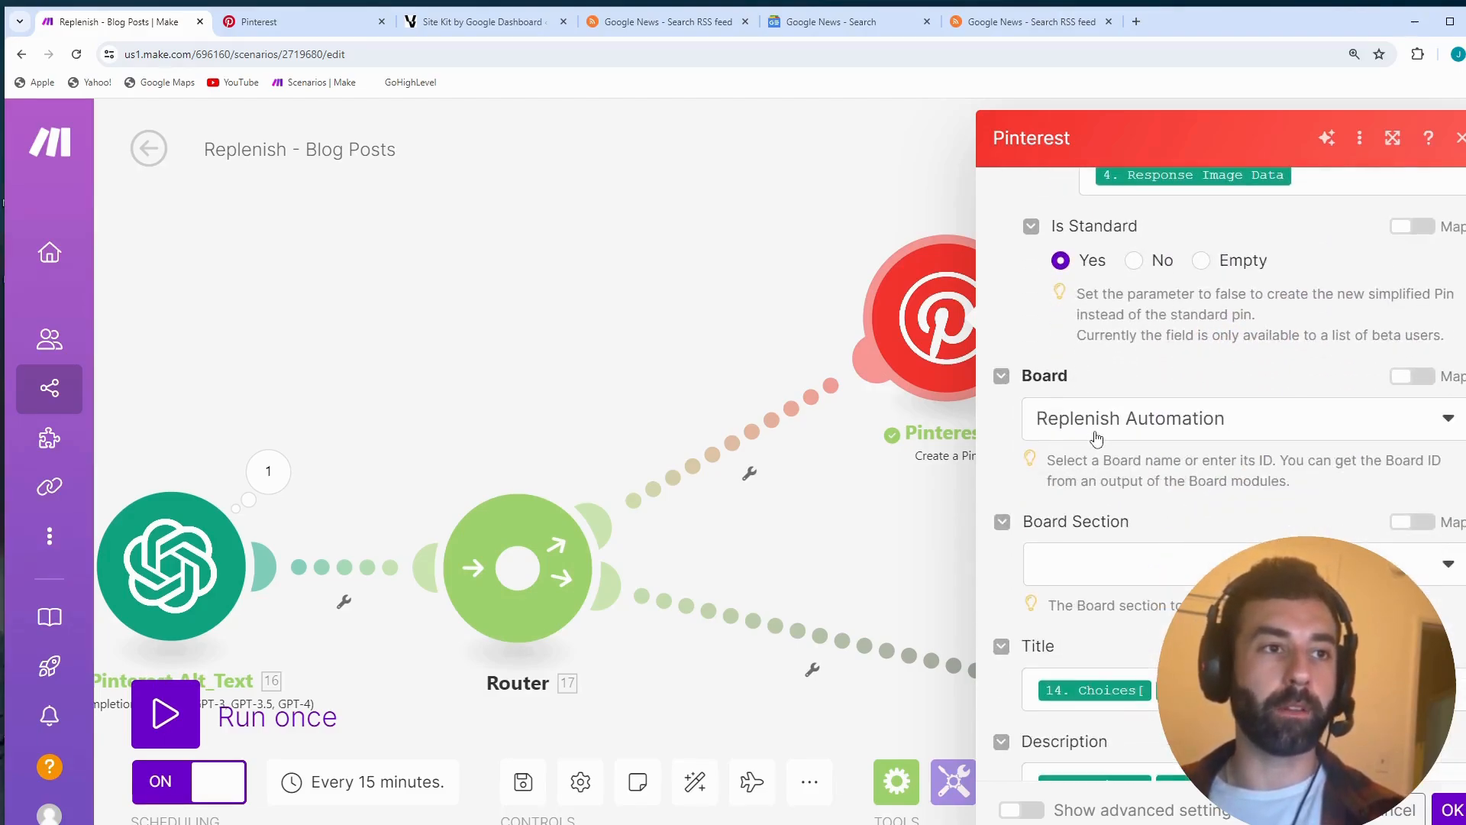
{"action": "left_click", "coordinate": [1097, 437]}
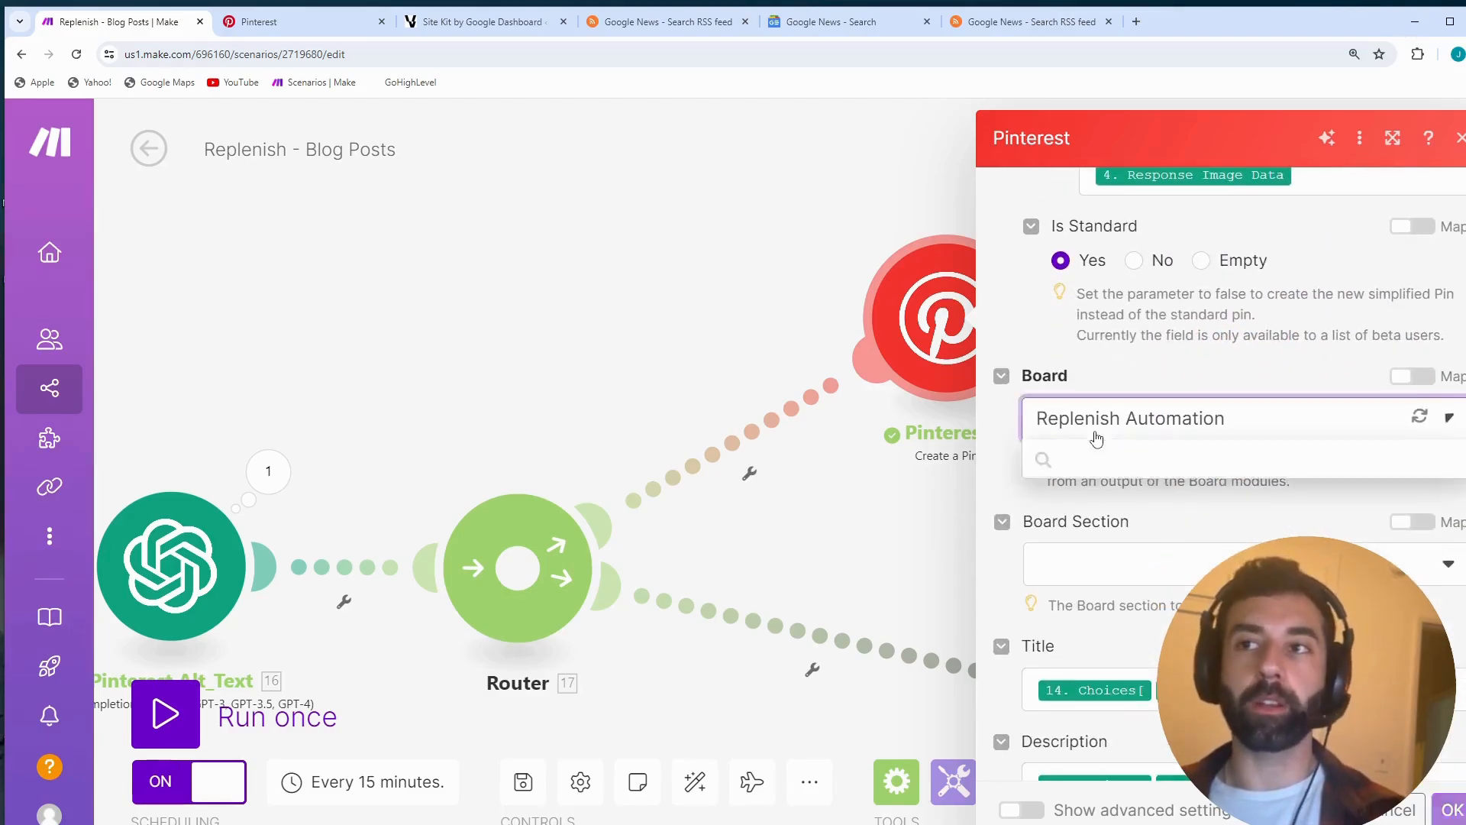
{"action": "left_click", "coordinate": [1150, 435]}
{"action": "scroll", "coordinate": [1110, 422], "scroll_direction": "down", "scroll_amount": 2}
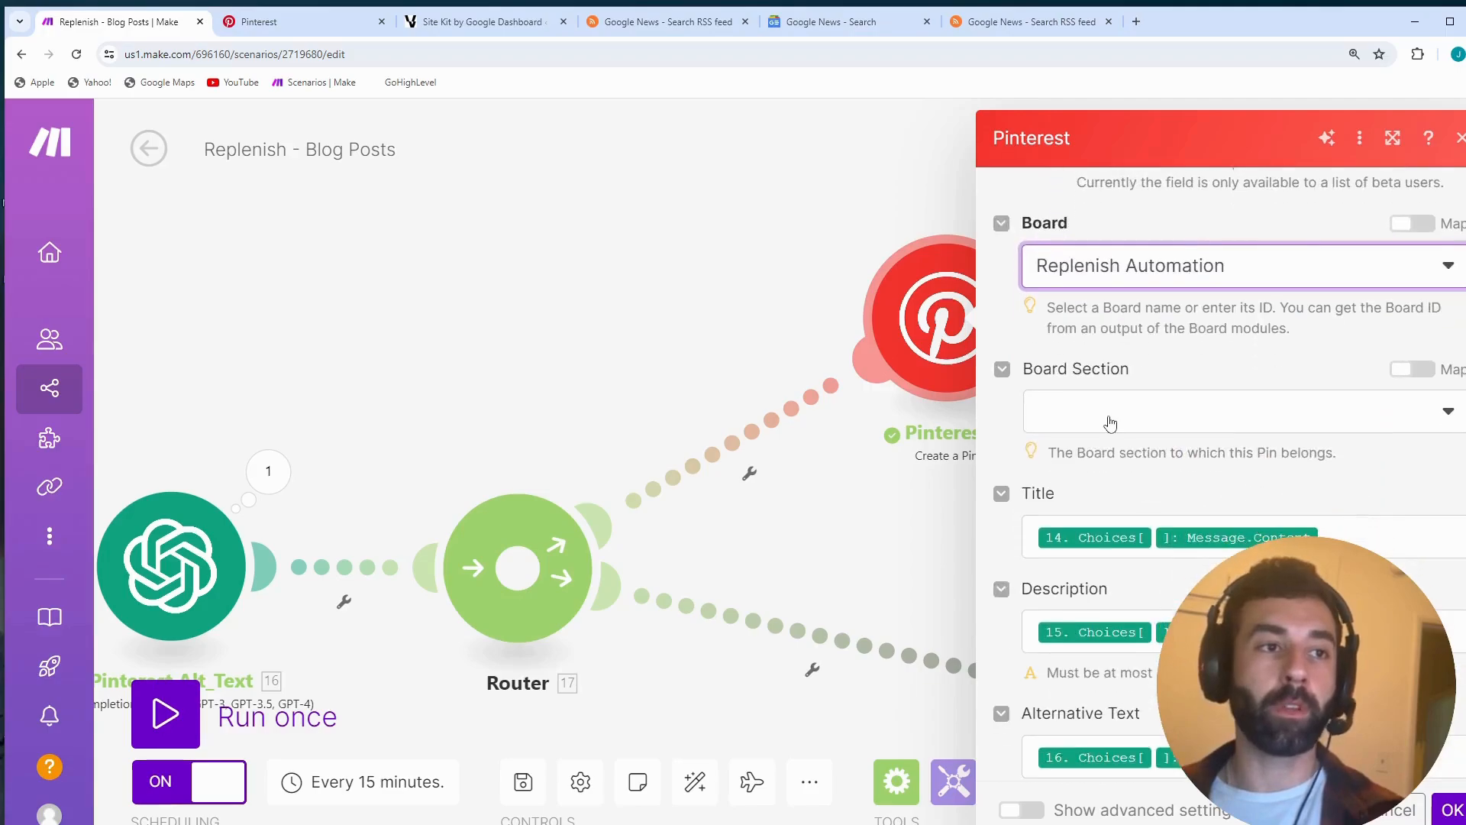
{"action": "left_click", "coordinate": [1109, 422]}
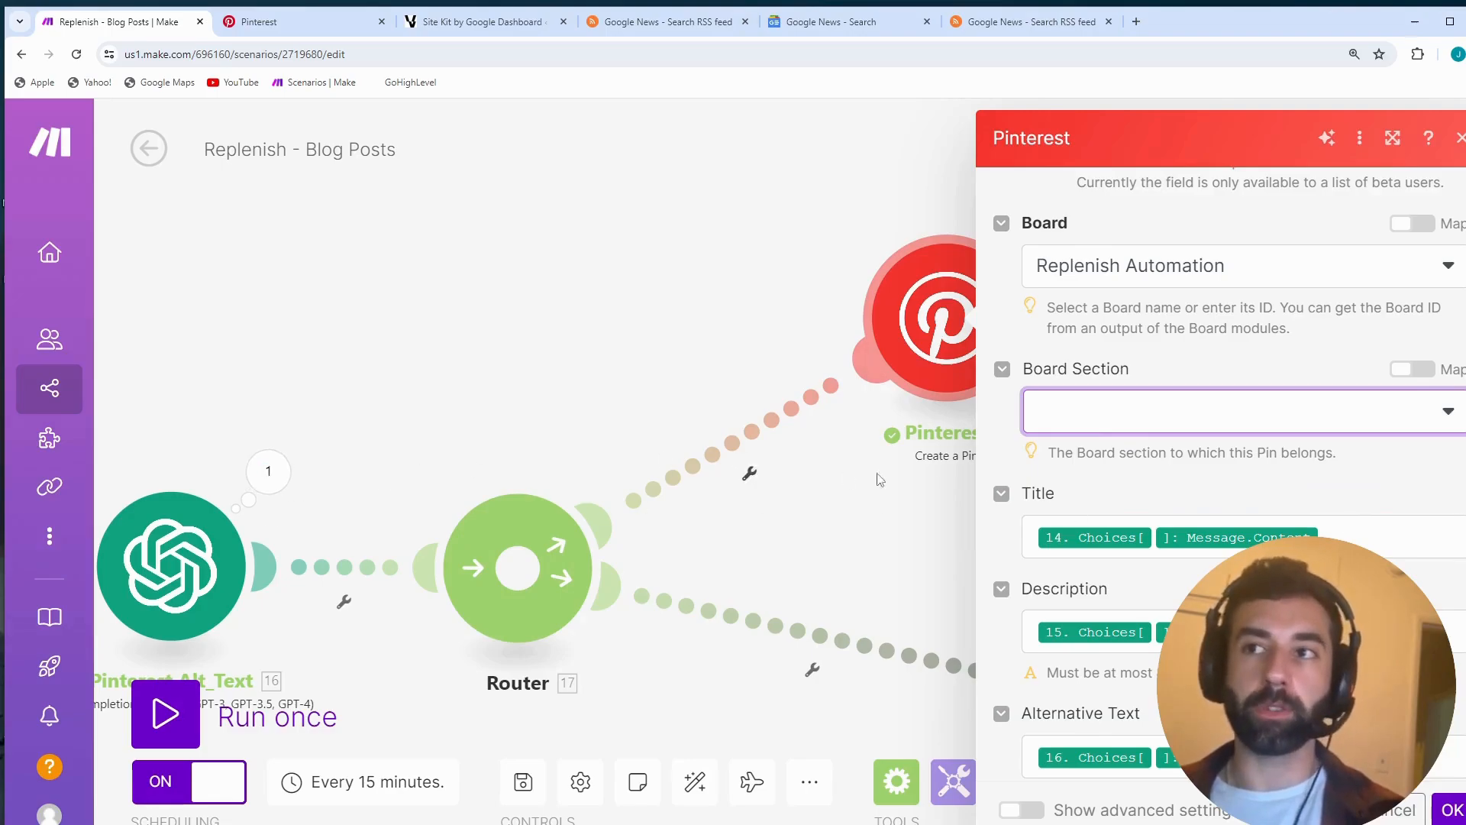
- Review the pin's Title, Description and Alternative Text mappings, and dismiss the list of mappable items
{"action": "scroll", "coordinate": [1298, 382], "scroll_direction": "down", "scroll_amount": 3}
{"action": "left_click", "coordinate": [1325, 383]}
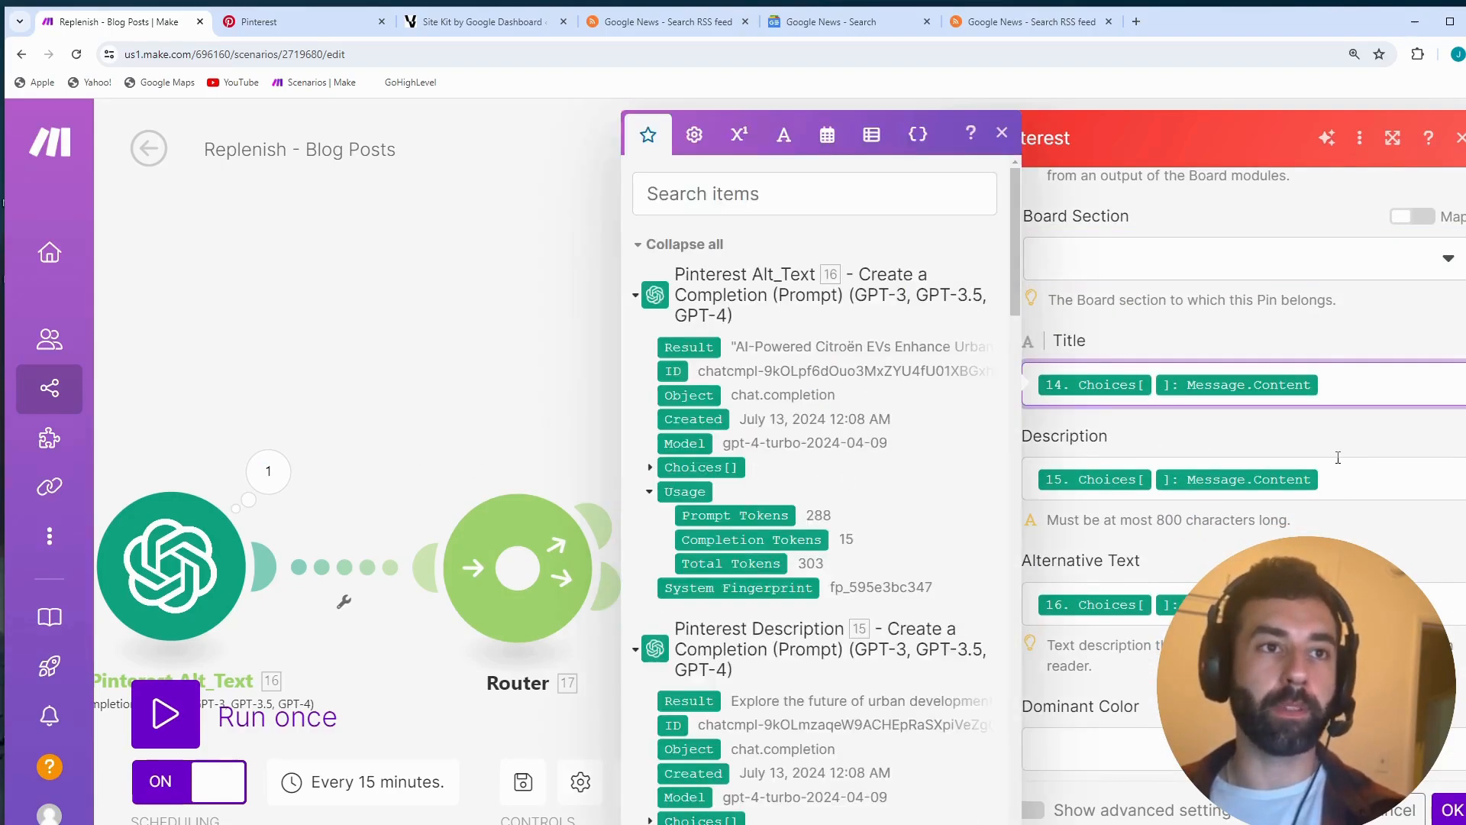
{"action": "left_click", "coordinate": [1339, 483]}
{"action": "left_click", "coordinate": [1338, 606]}
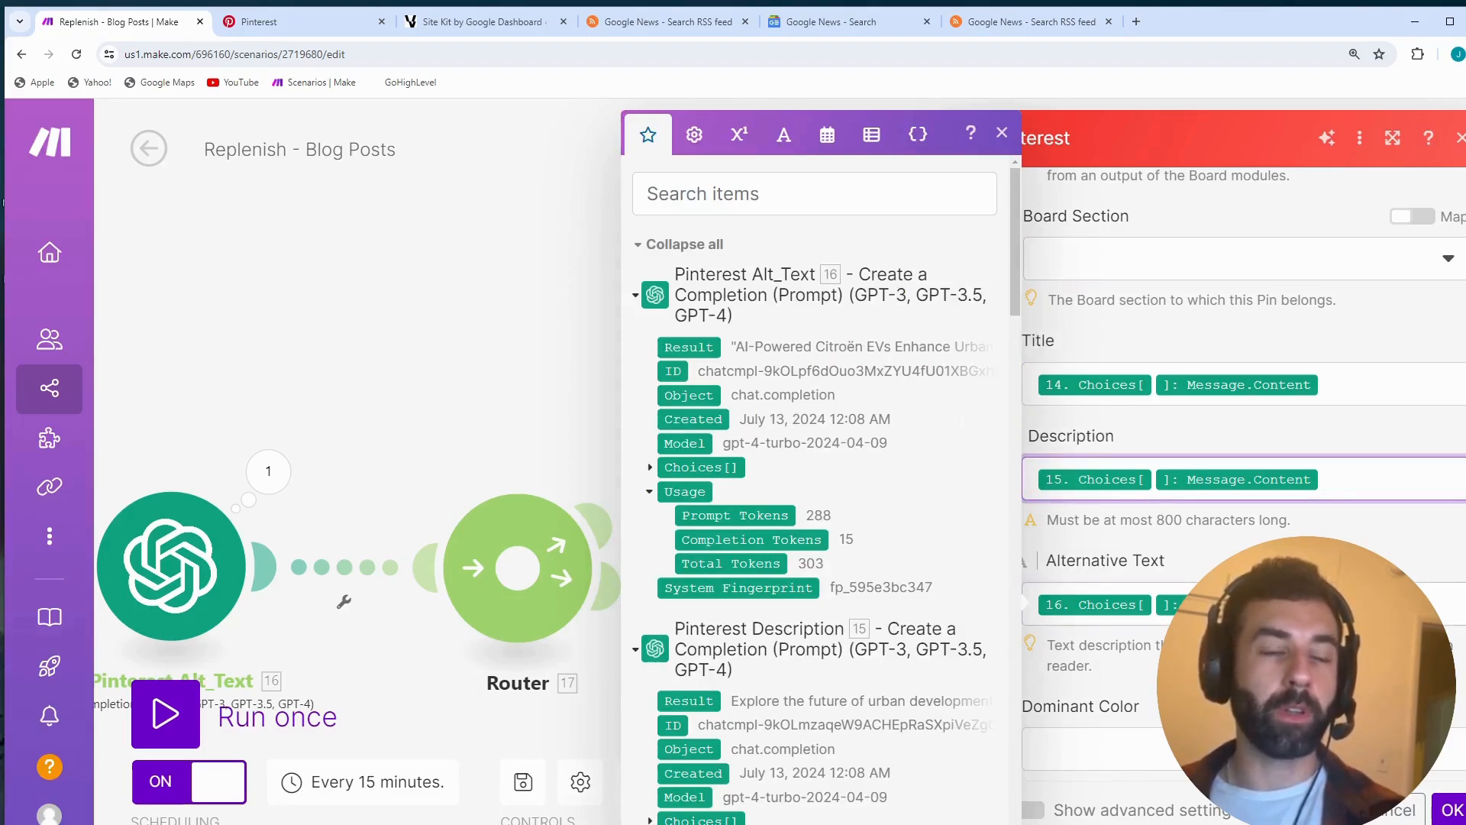
{"action": "scroll", "coordinate": [1245, 458], "scroll_direction": "down", "scroll_amount": 3}
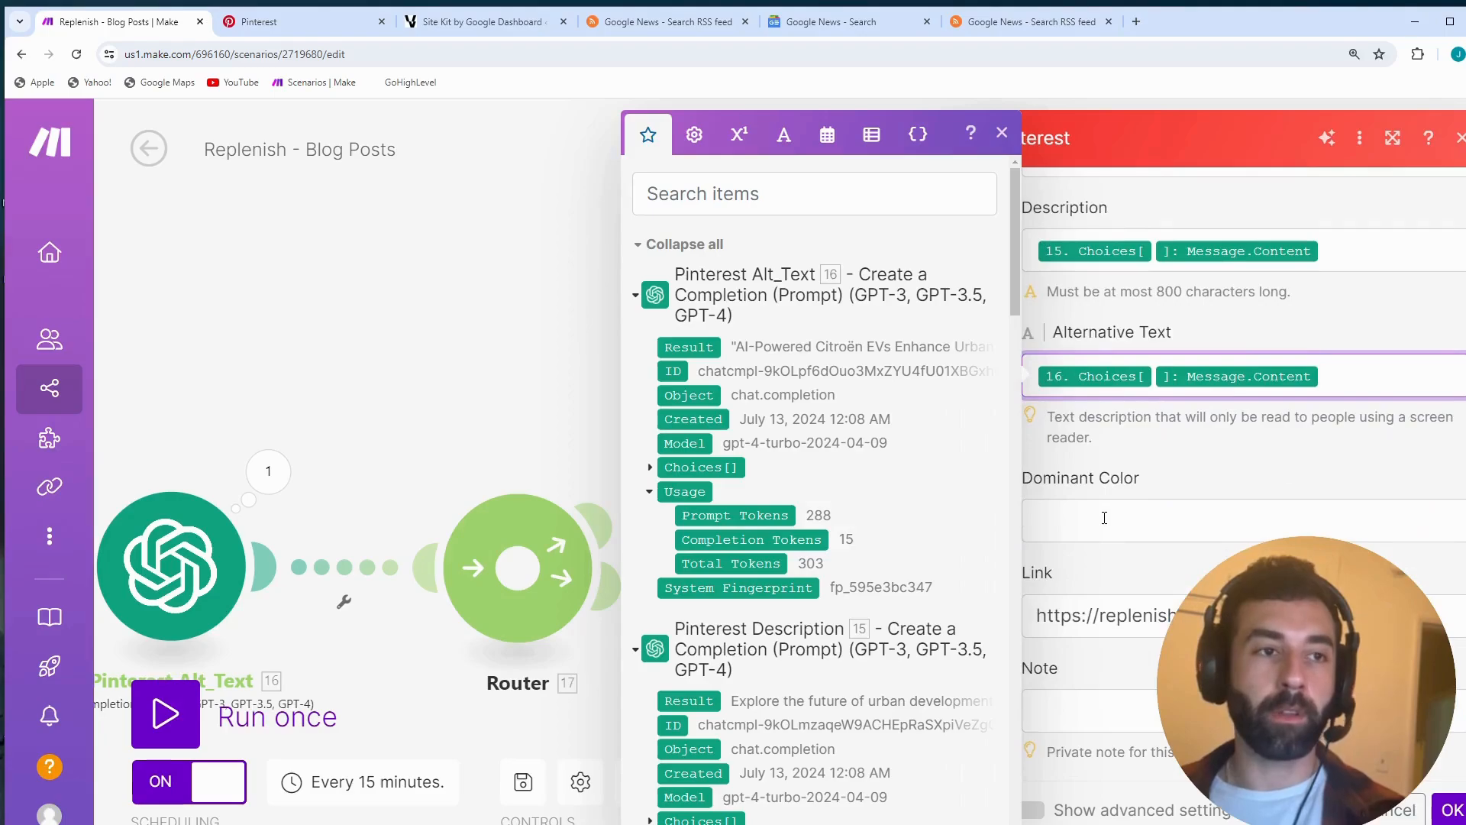
{"action": "left_click", "coordinate": [1003, 136]}
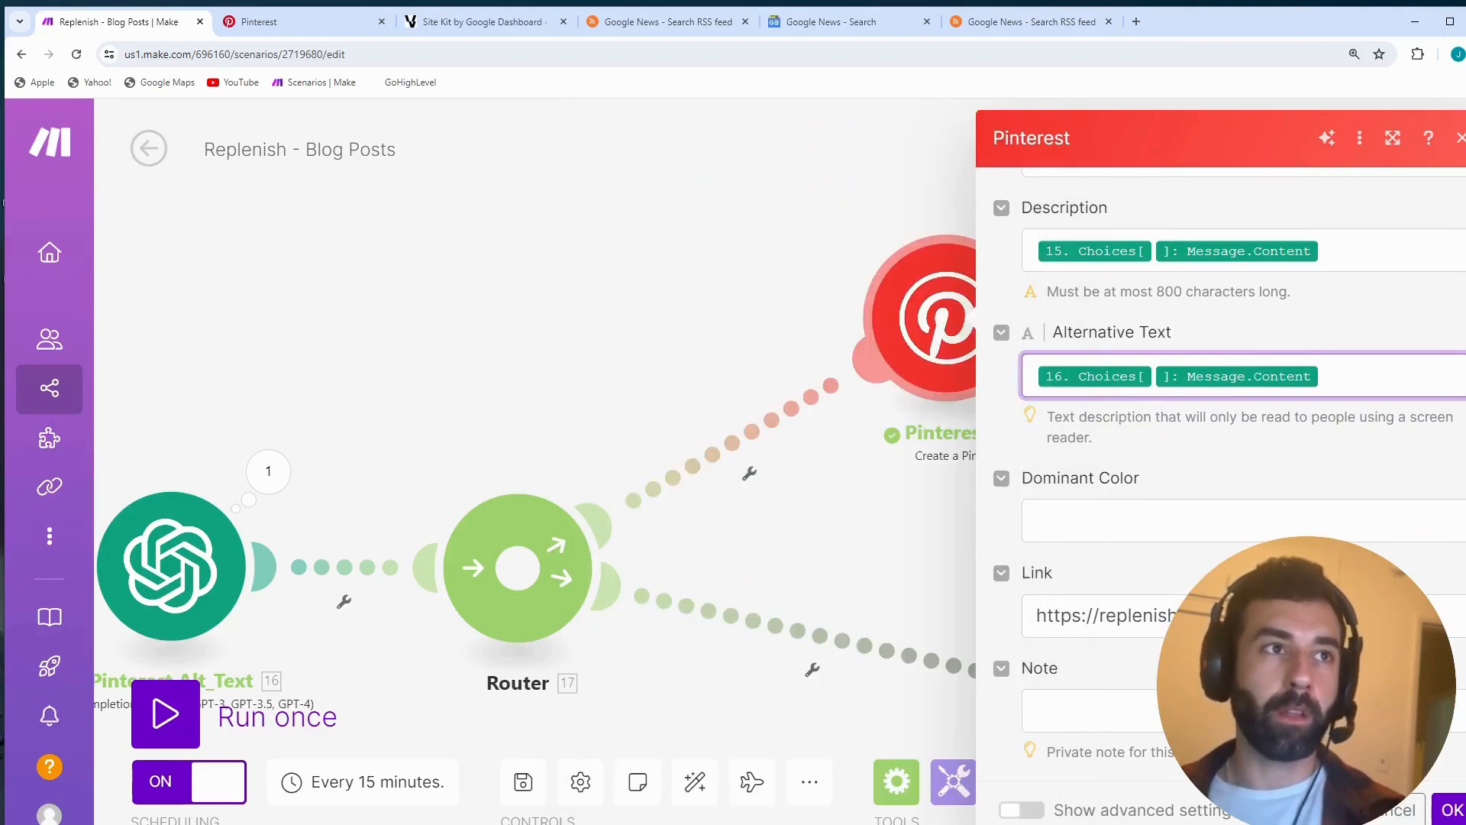
- Highlight the website URL in the pin's Link field and save the Pinterest module's settings with OK
{"action": "left_click", "coordinate": [1268, 616]}
{"action": "left_click_drag", "start_coordinate": [1268, 615], "coordinate": [1007, 618]}
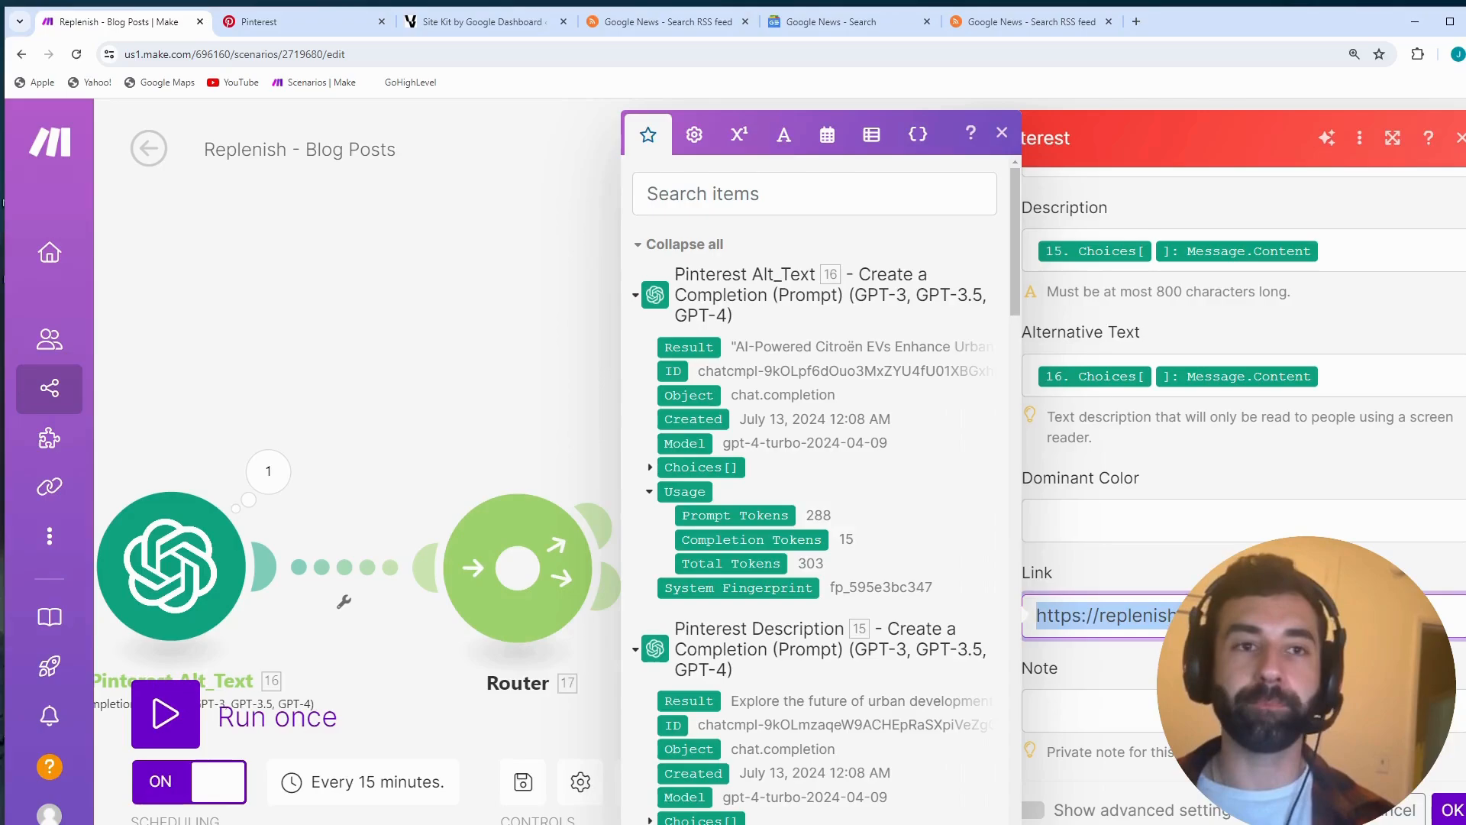
{"action": "left_click", "coordinate": [1004, 145]}
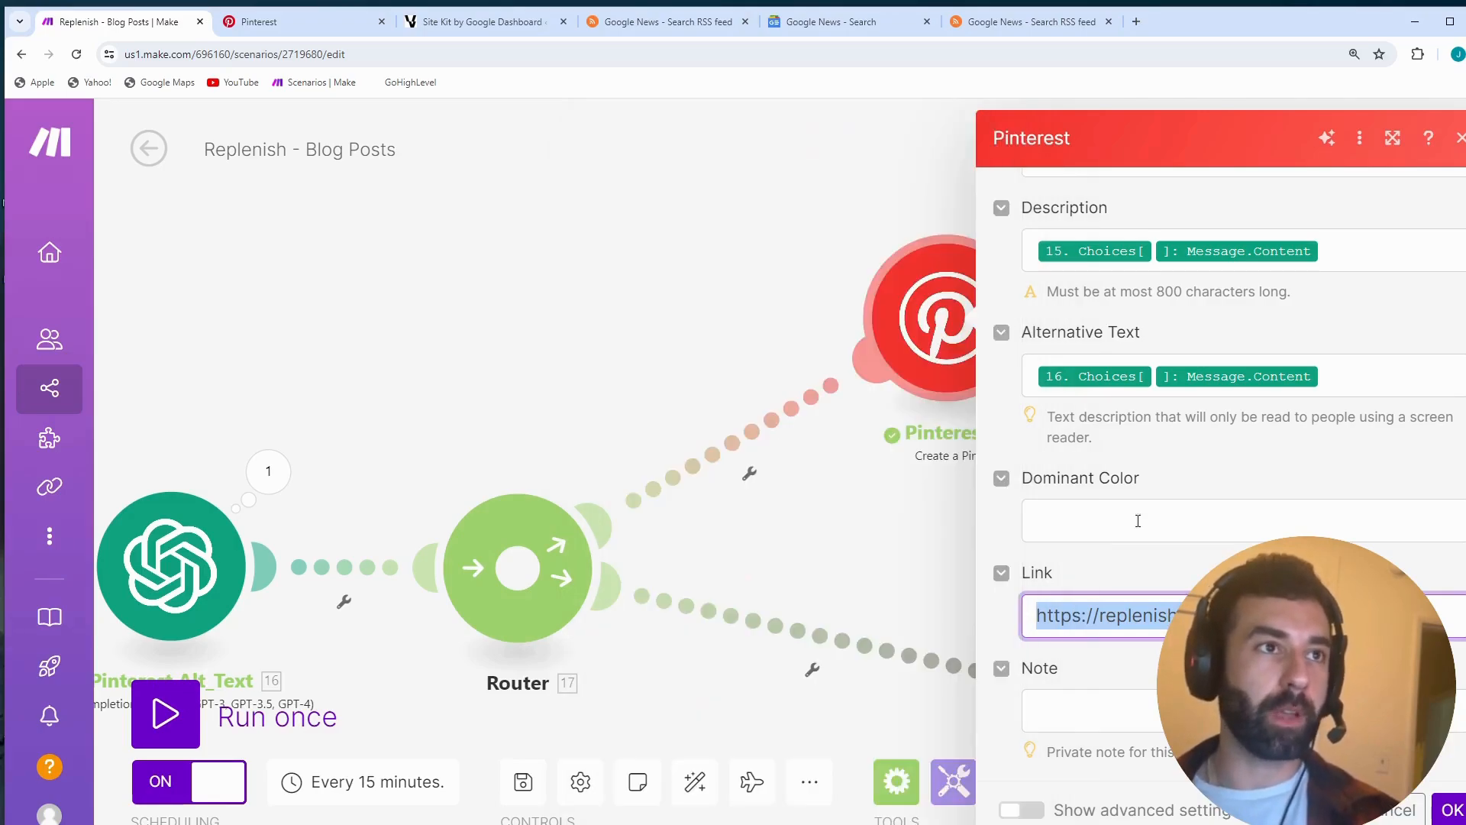
{"action": "left_click", "coordinate": [1451, 798]}
- Open the WordPress Create a Media Item module's settings and examine the Data mapping against the mappable module outputs
{"action": "left_click_drag", "start_coordinate": [680, 720], "coordinate": [402, 399]}
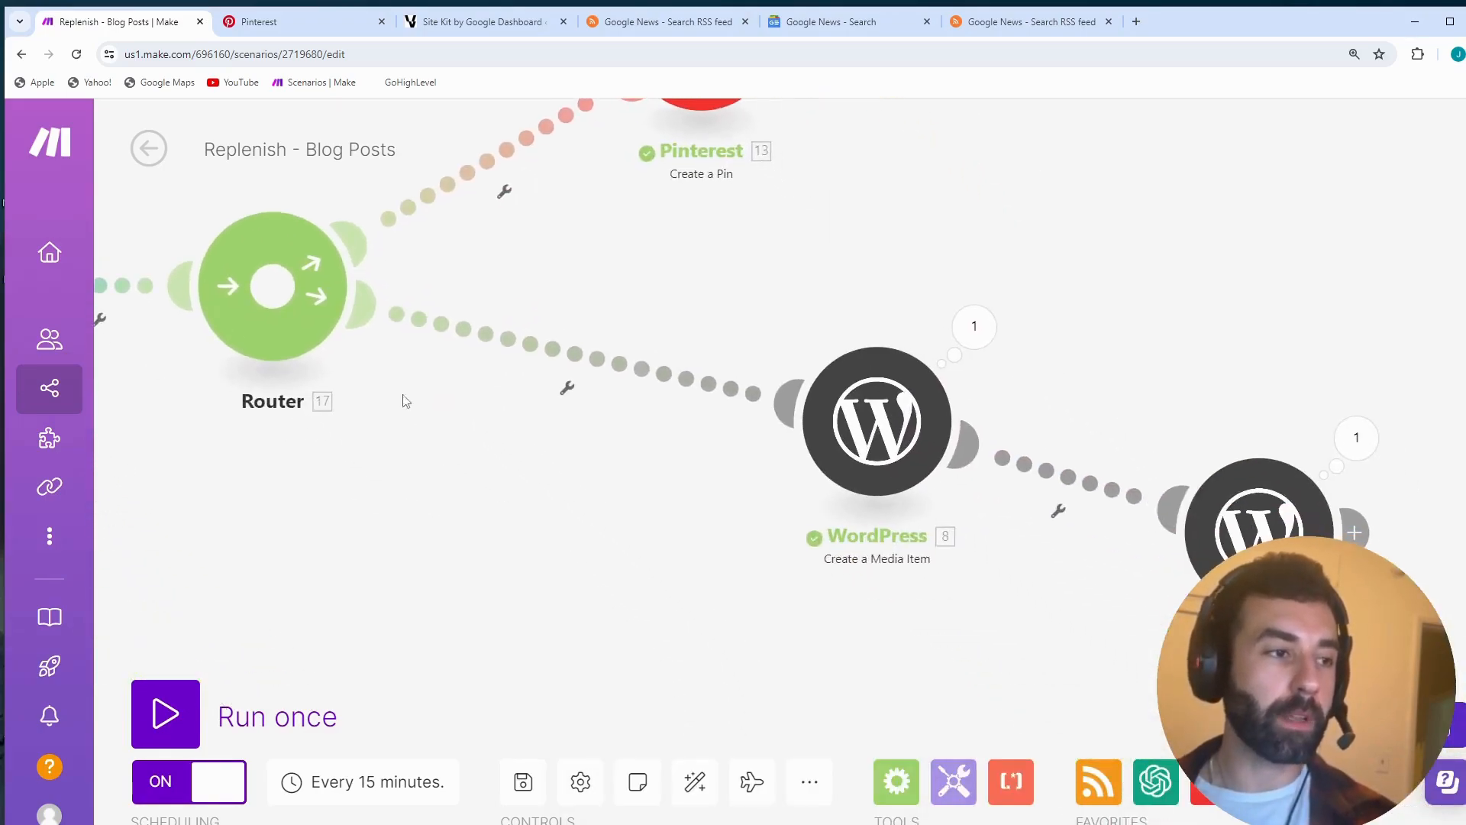
{"action": "left_click", "coordinate": [854, 443]}
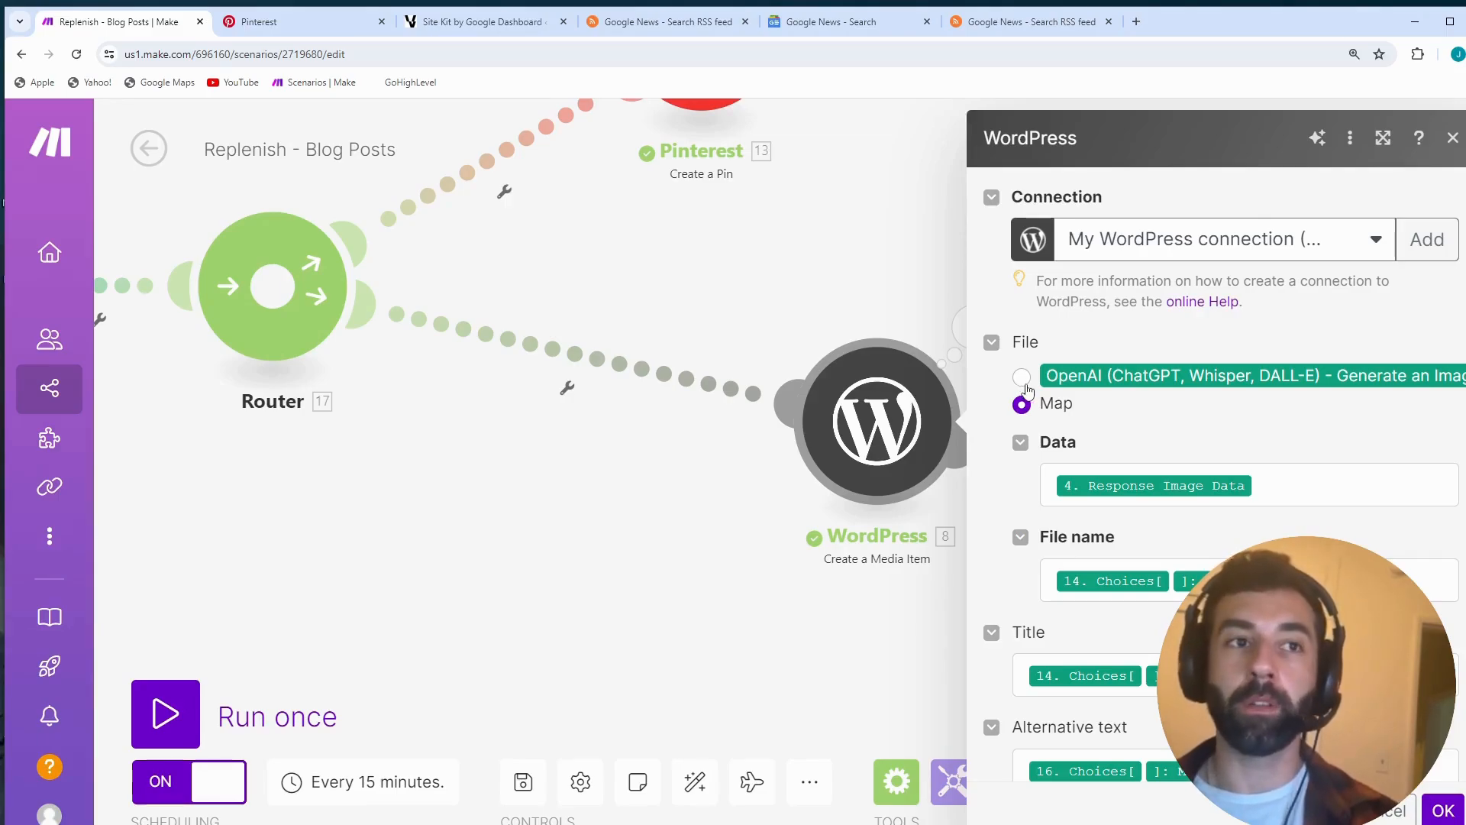
{"action": "left_click", "coordinate": [1315, 483]}
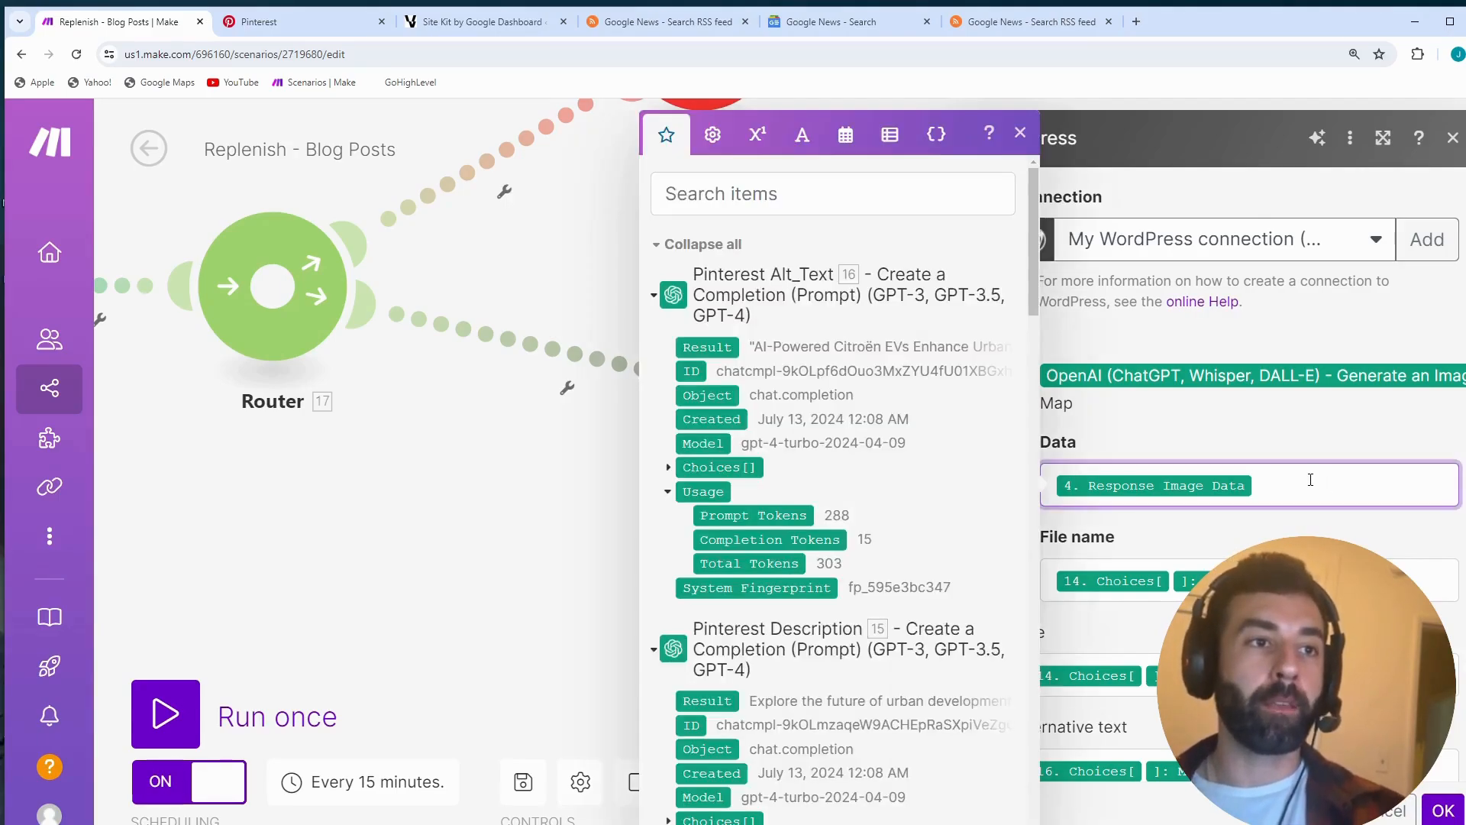
{"action": "mouse_move", "coordinate": [1127, 486]}
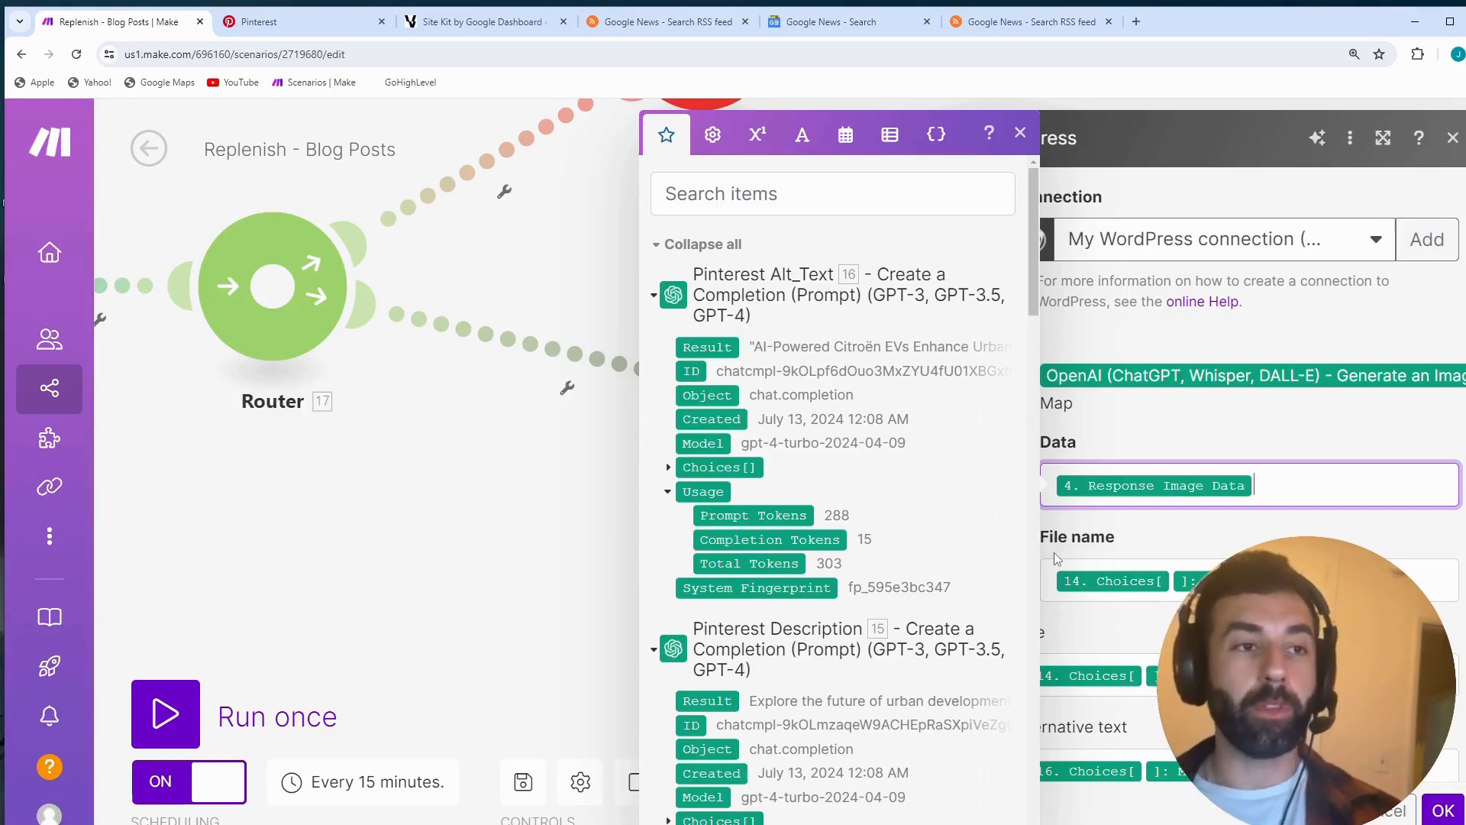
{"action": "scroll", "coordinate": [947, 544], "scroll_direction": "down", "scroll_amount": 1}
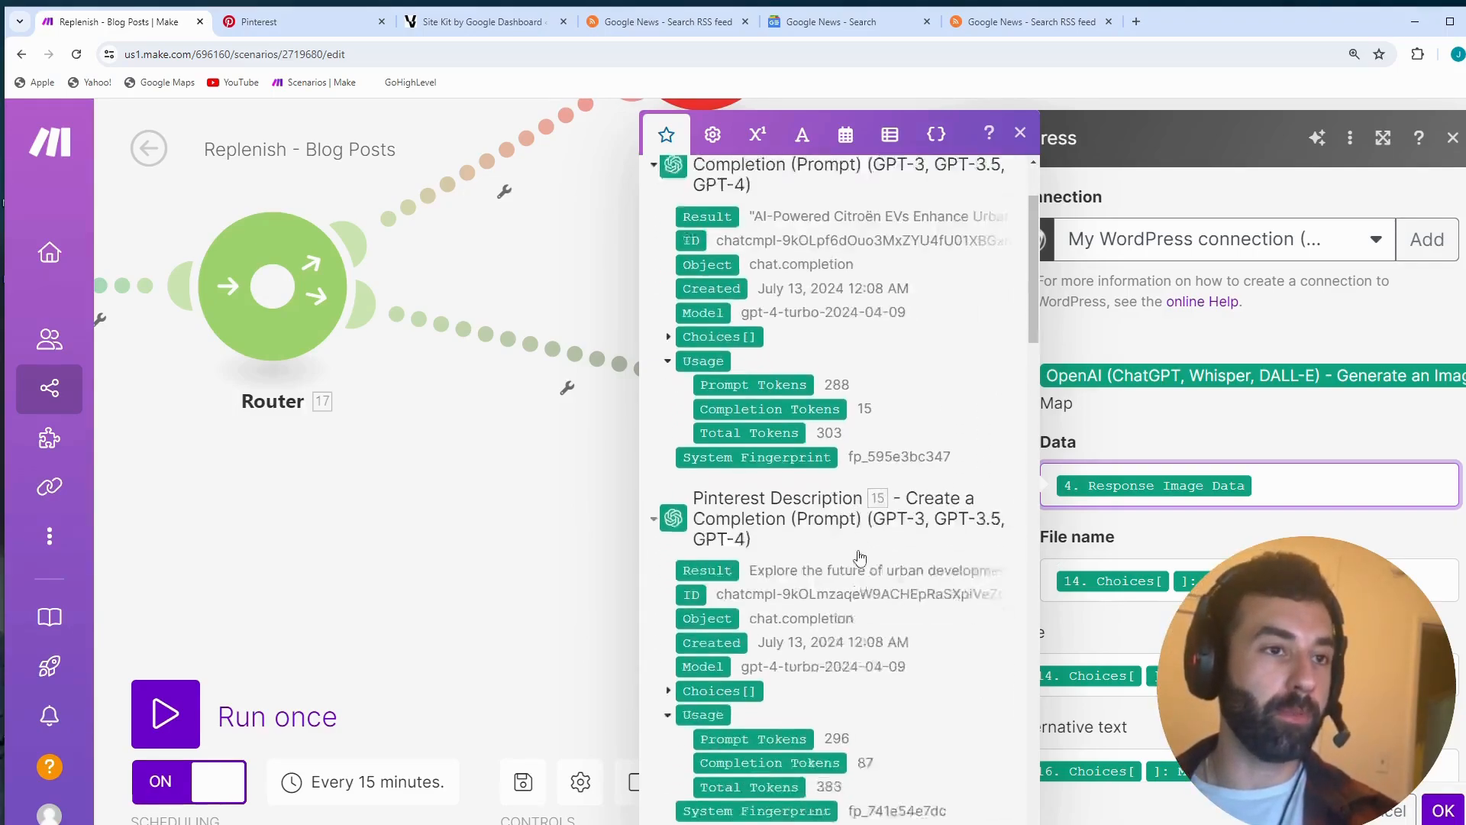
{"action": "scroll", "coordinate": [859, 557], "scroll_direction": "down", "scroll_amount": 5}
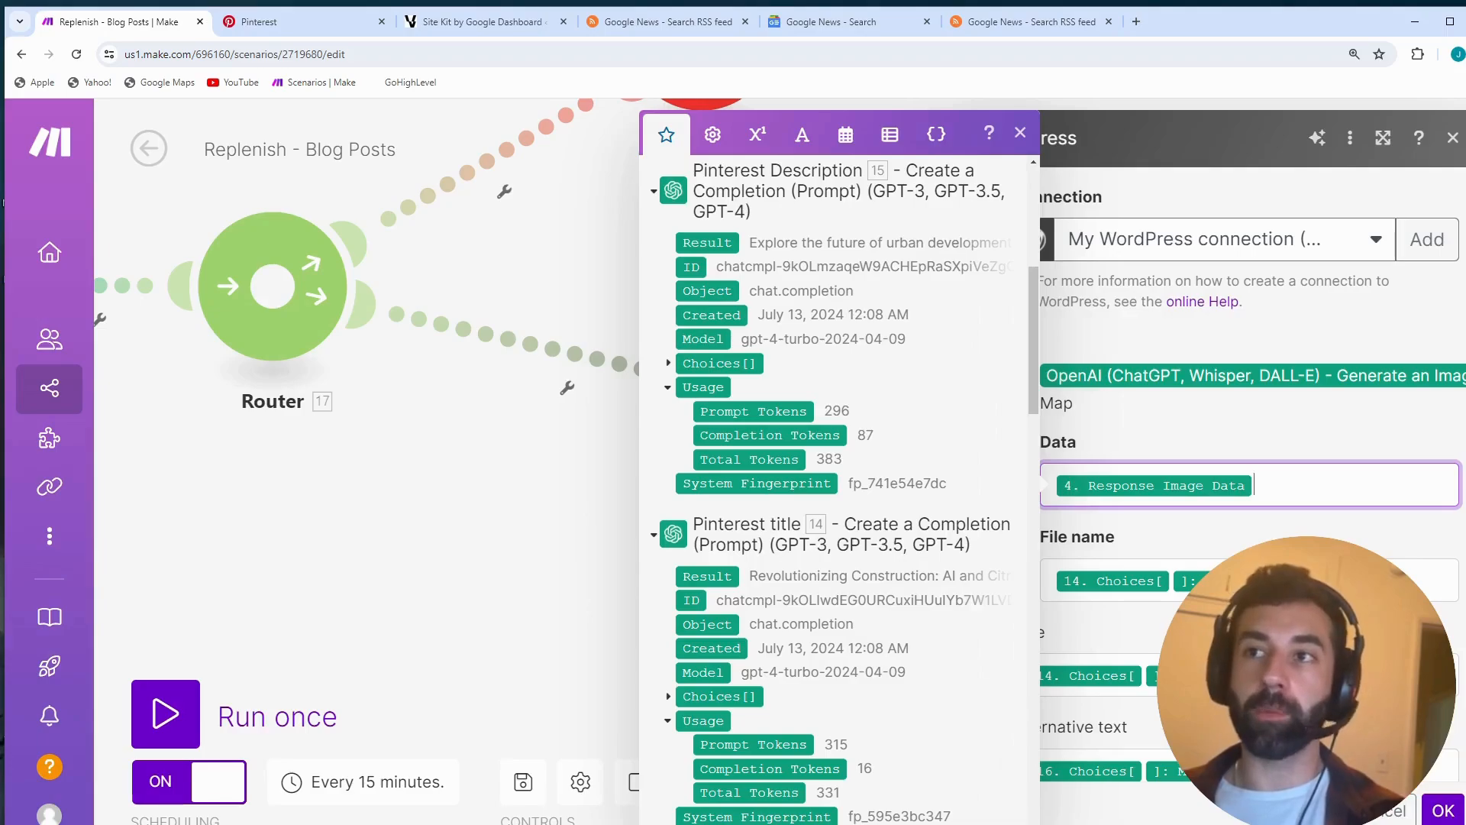
{"action": "scroll", "coordinate": [1059, 168], "scroll_direction": "down", "scroll_amount": 1}
{"action": "left_click", "coordinate": [1034, 145]}
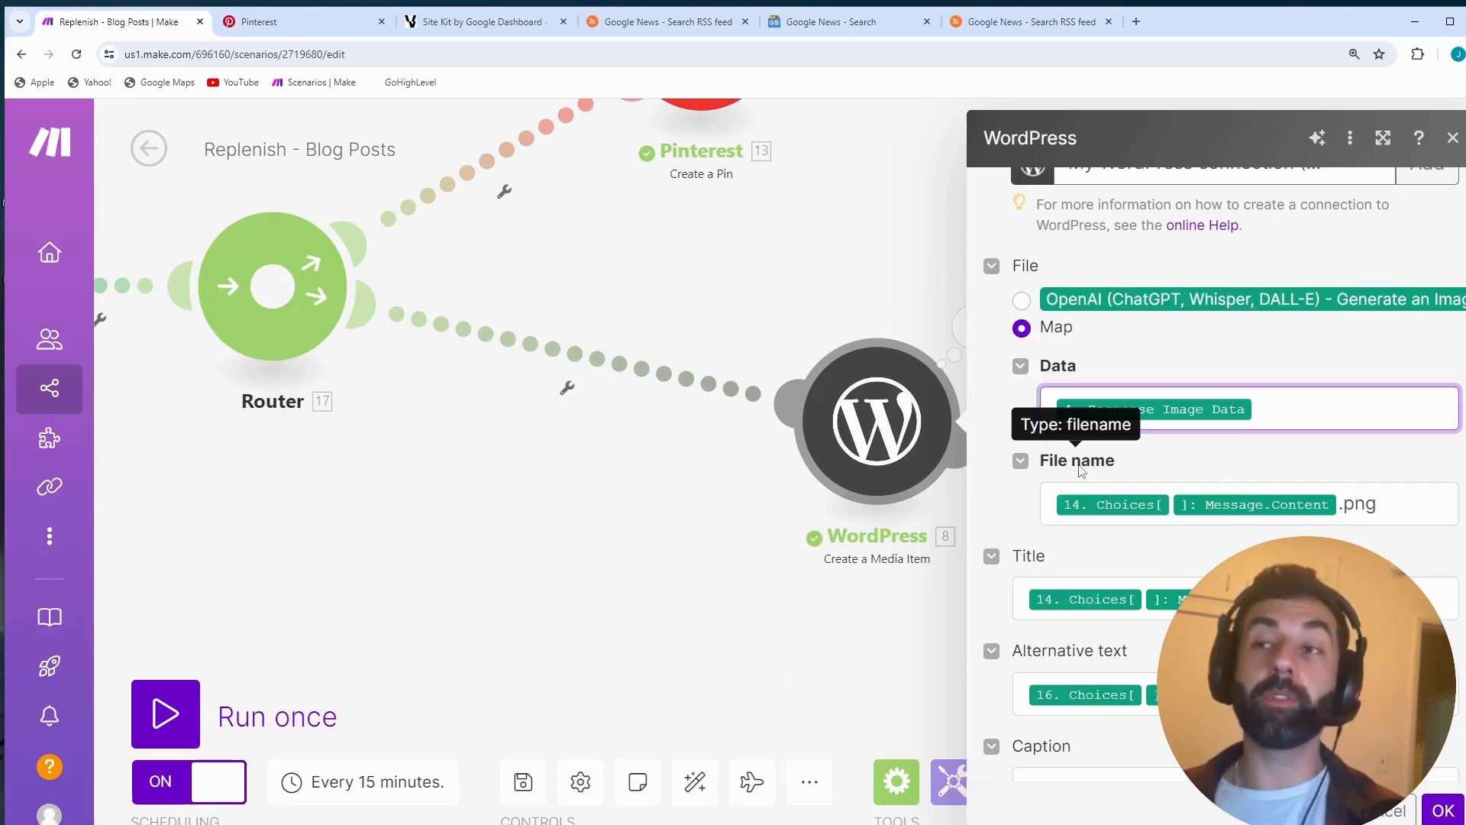
- Review the media item's File name and Title mappings, expanding Choices and Message under Pinterest title to locate the Content item
{"action": "scroll", "coordinate": [1222, 519], "scroll_direction": "down", "scroll_amount": 1}
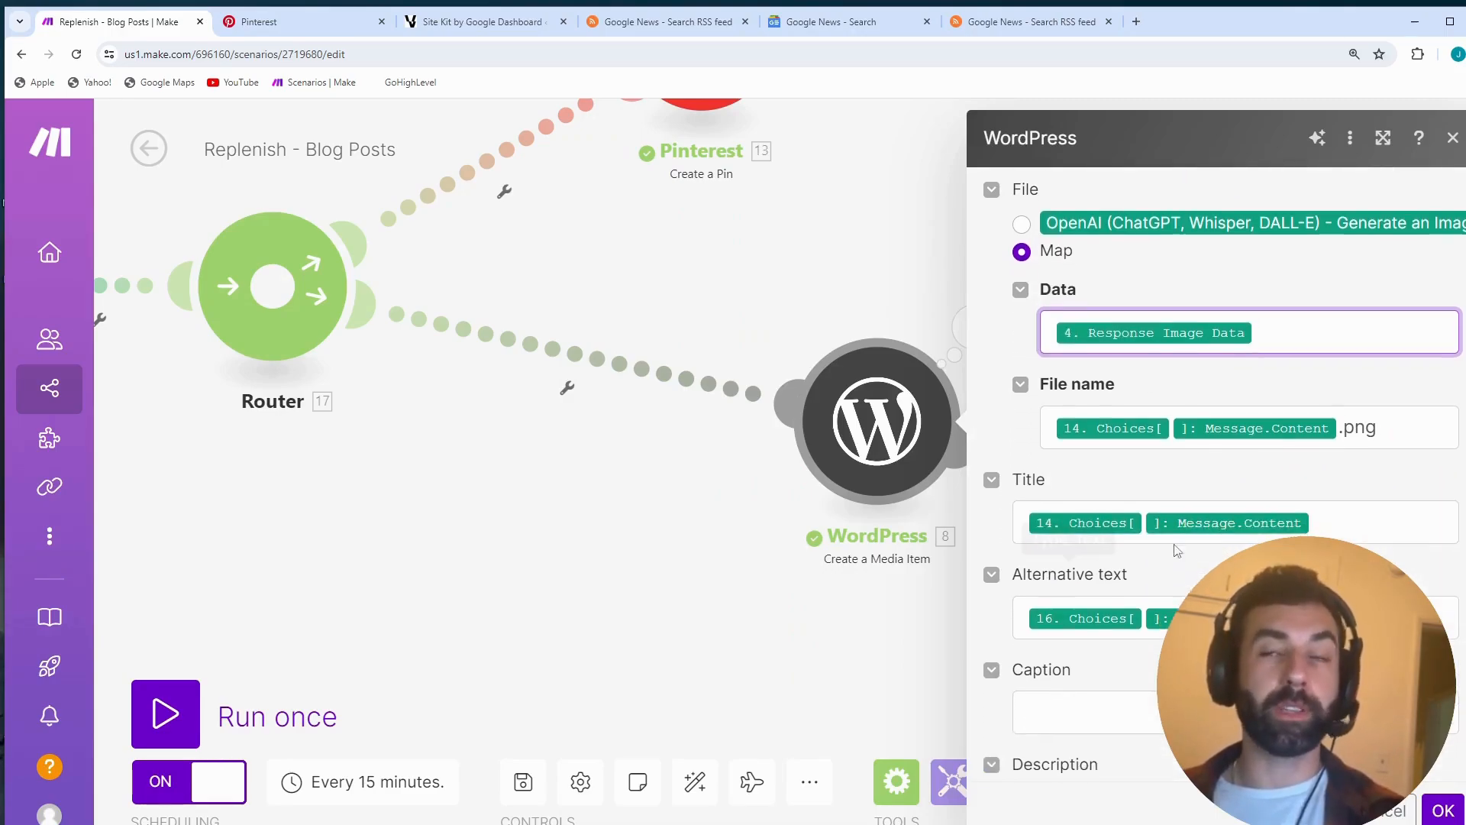
{"action": "left_click", "coordinate": [1331, 522]}
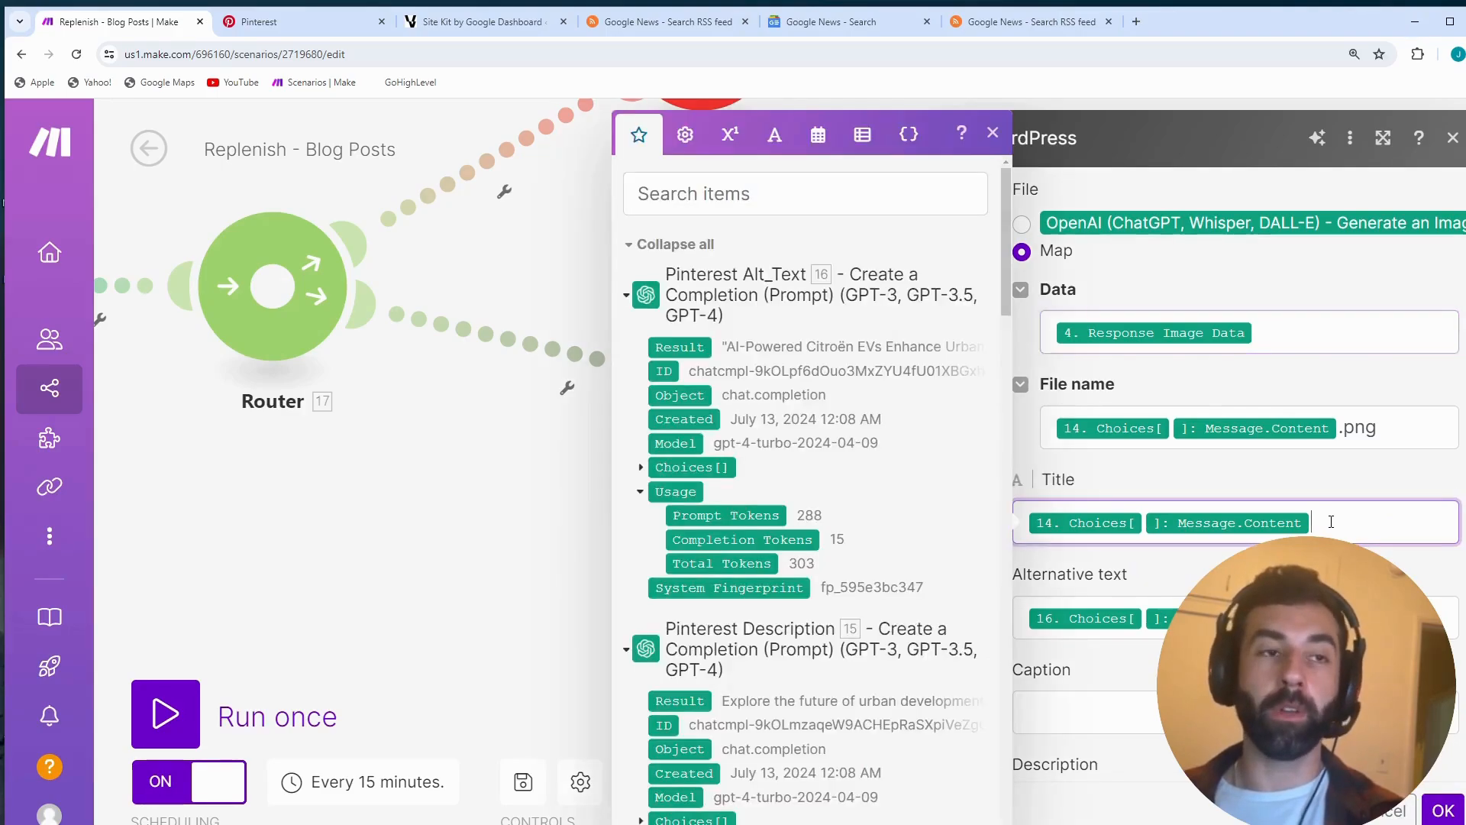
{"action": "scroll", "coordinate": [774, 562], "scroll_direction": "down", "scroll_amount": 5}
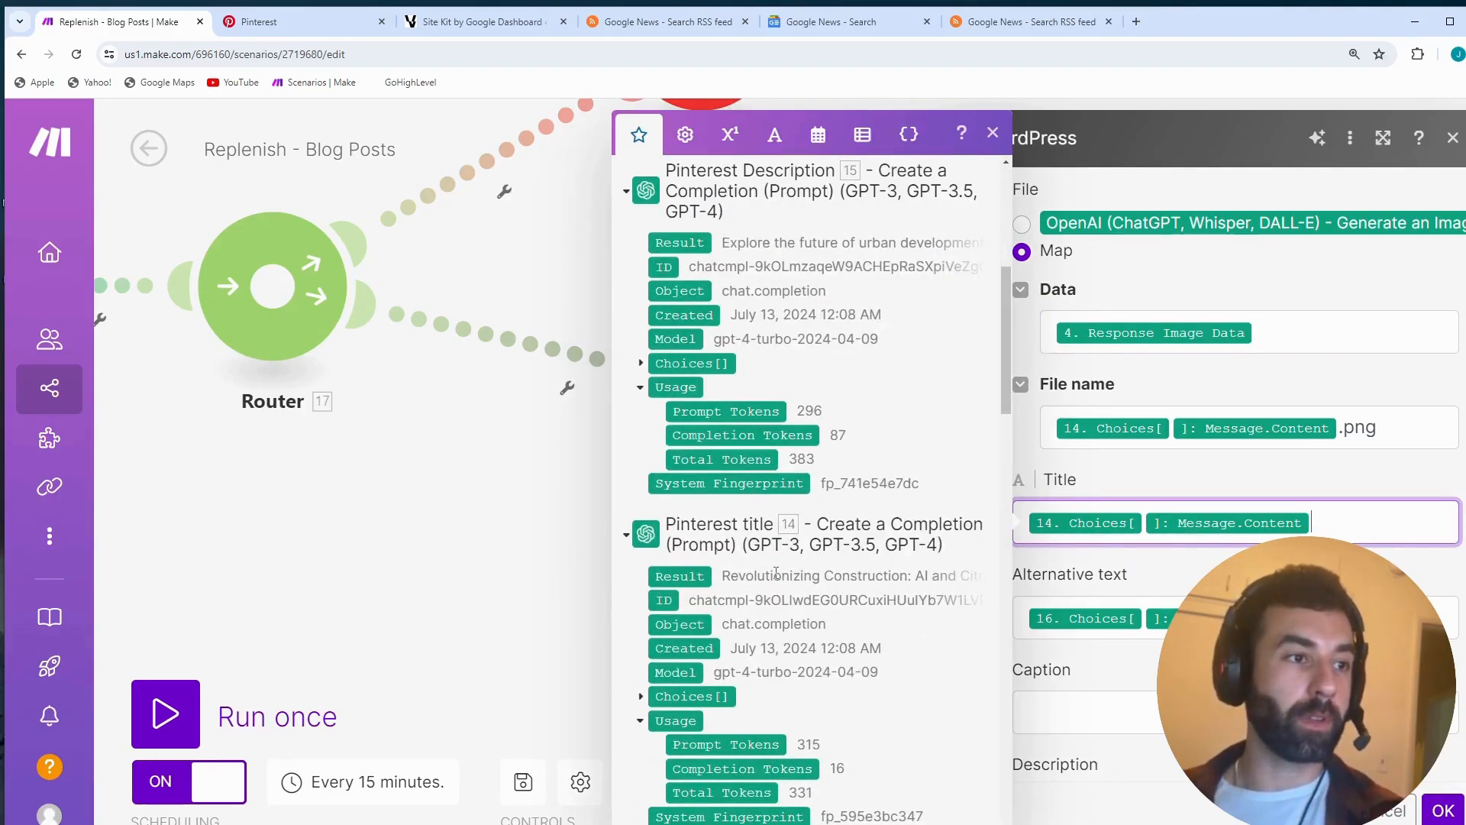
{"action": "scroll", "coordinate": [776, 571], "scroll_direction": "up", "scroll_amount": 5}
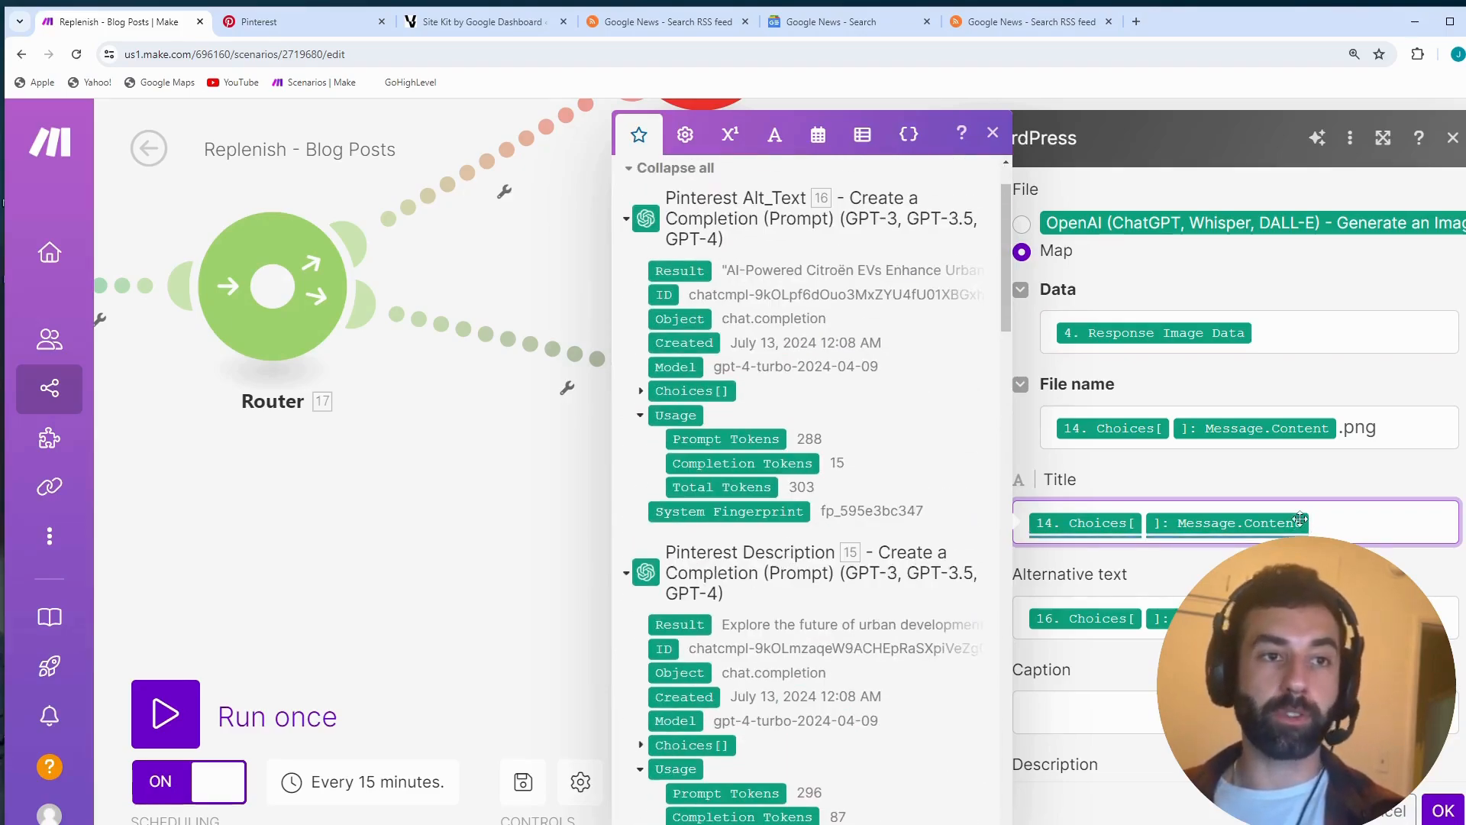
{"action": "scroll", "coordinate": [764, 458], "scroll_direction": "down", "scroll_amount": 5}
{"action": "scroll", "coordinate": [696, 382], "scroll_direction": "up", "scroll_amount": 6}
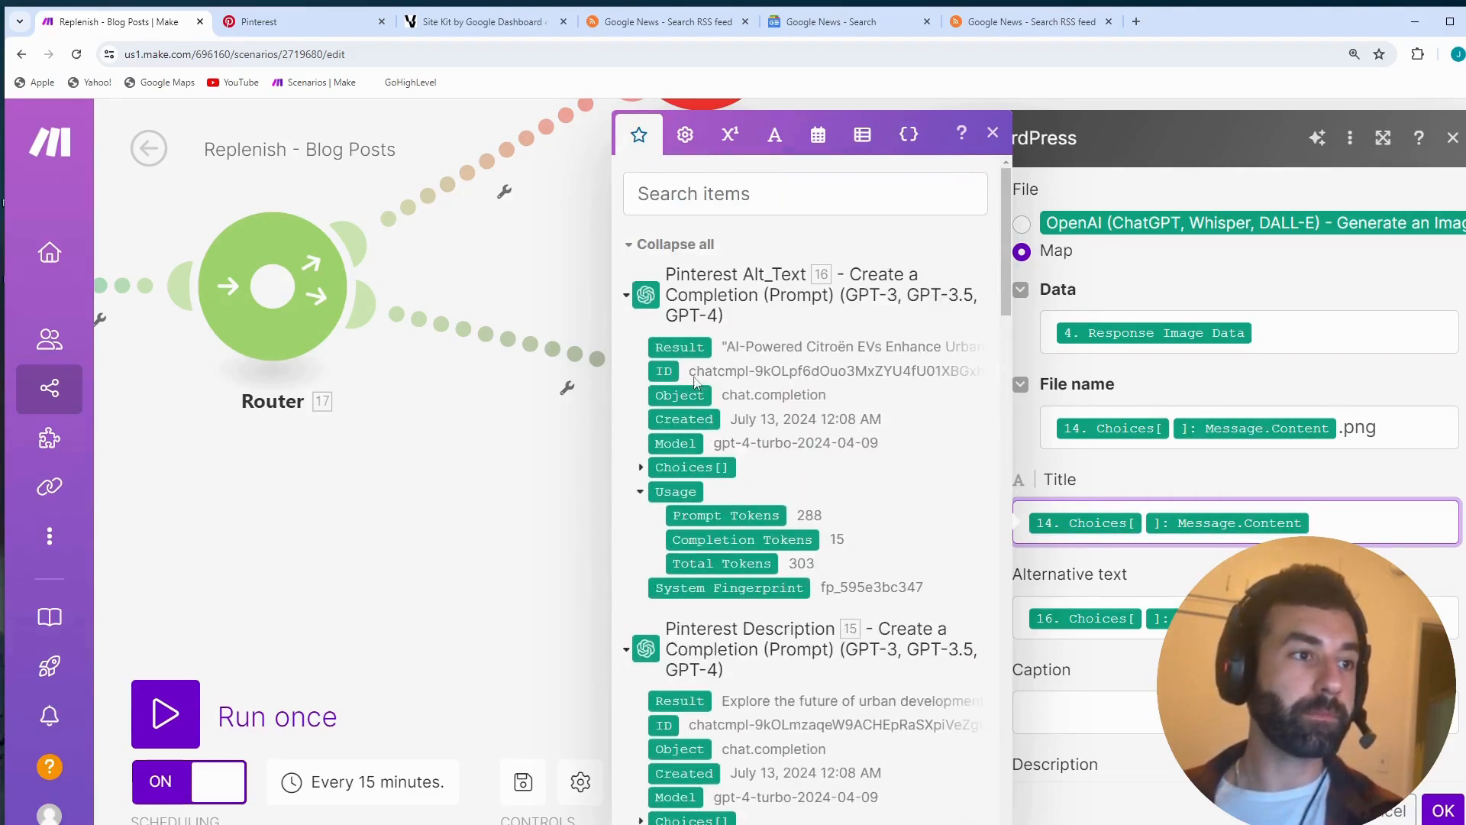
{"action": "scroll", "coordinate": [737, 628], "scroll_direction": "down", "scroll_amount": 5}
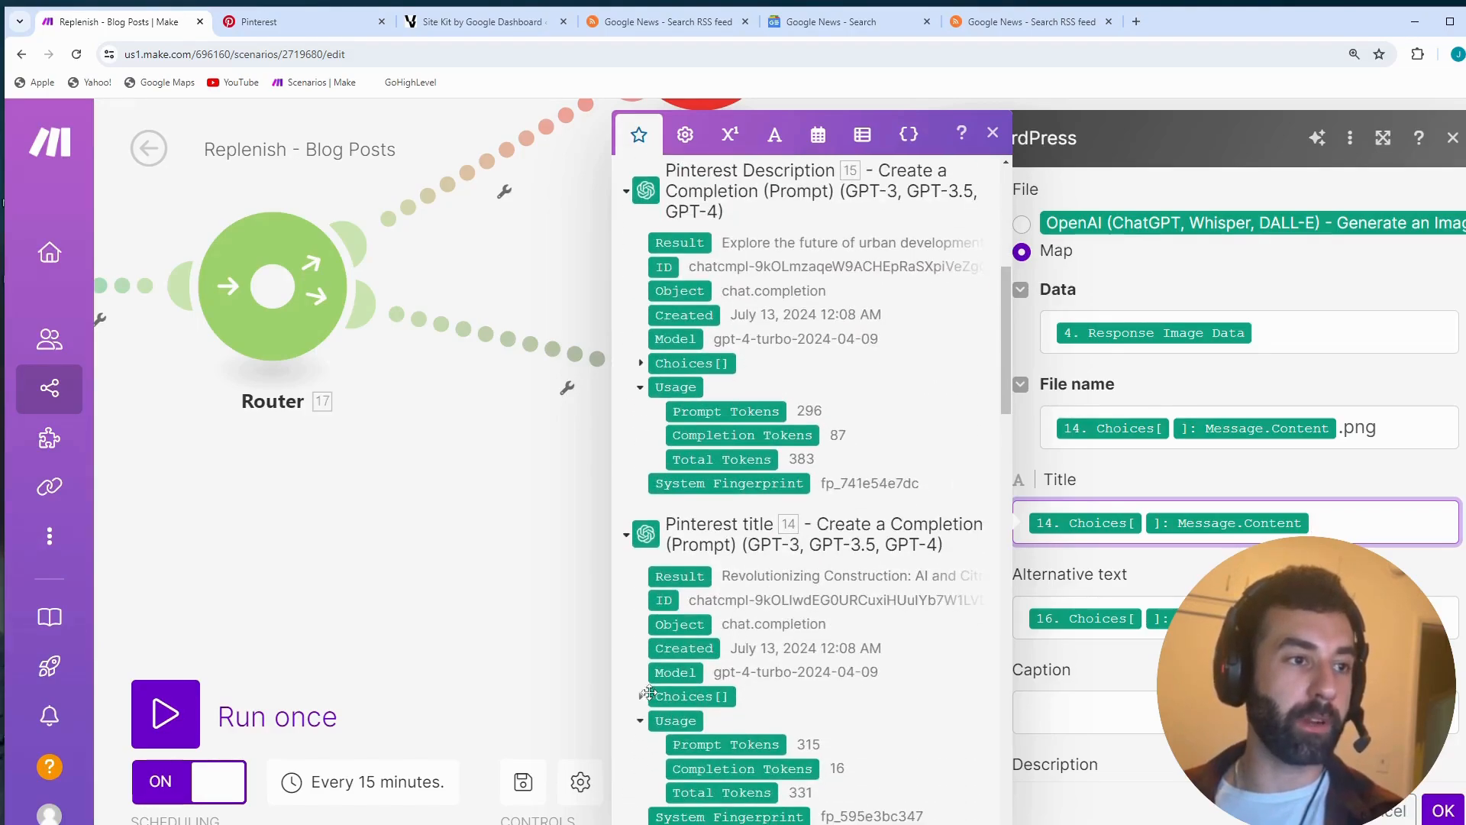
{"action": "left_click", "coordinate": [641, 696]}
{"action": "scroll", "coordinate": [651, 696], "scroll_direction": "down", "scroll_amount": 3}
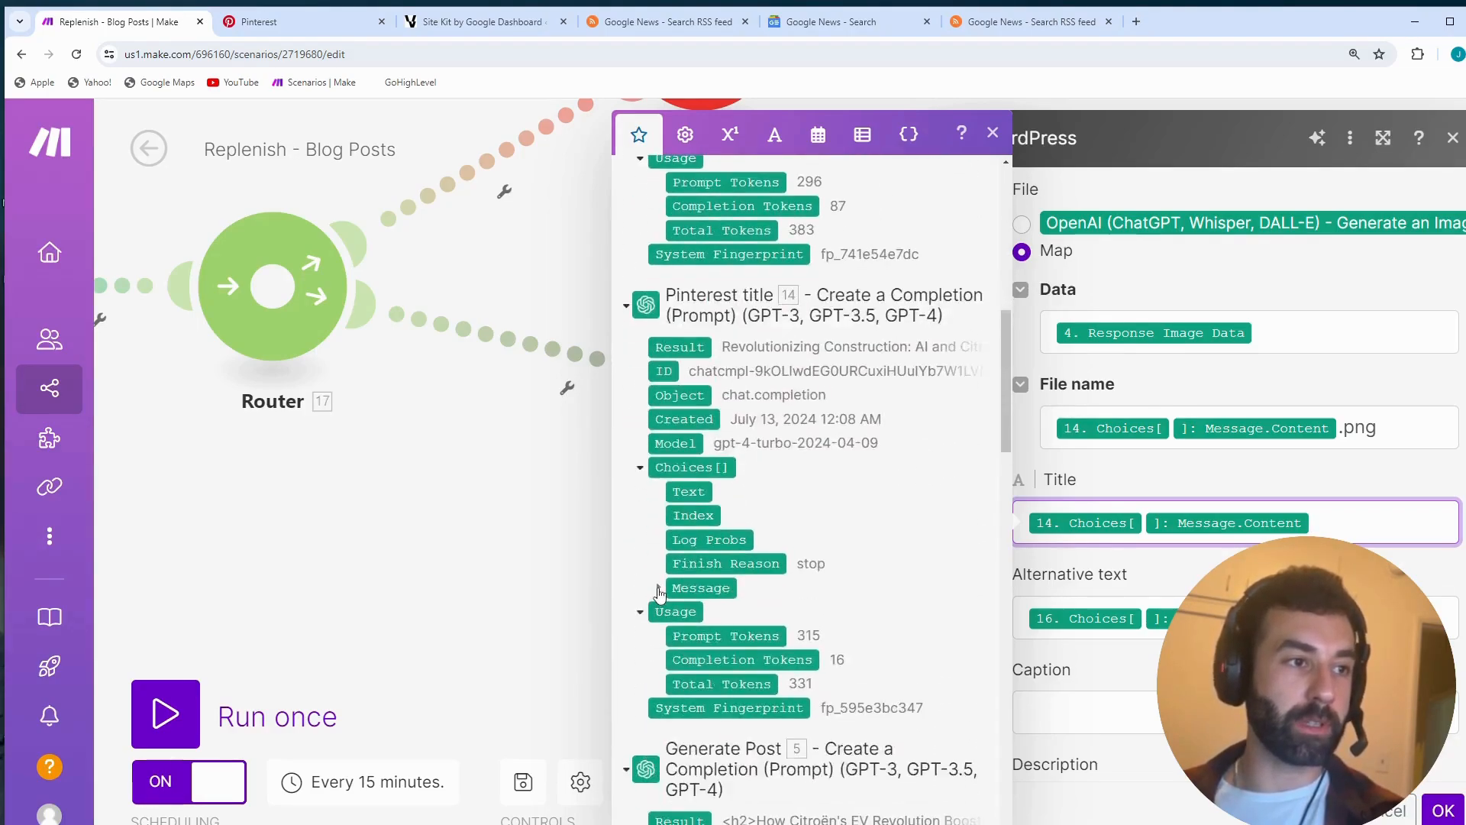
{"action": "left_click", "coordinate": [658, 589]}
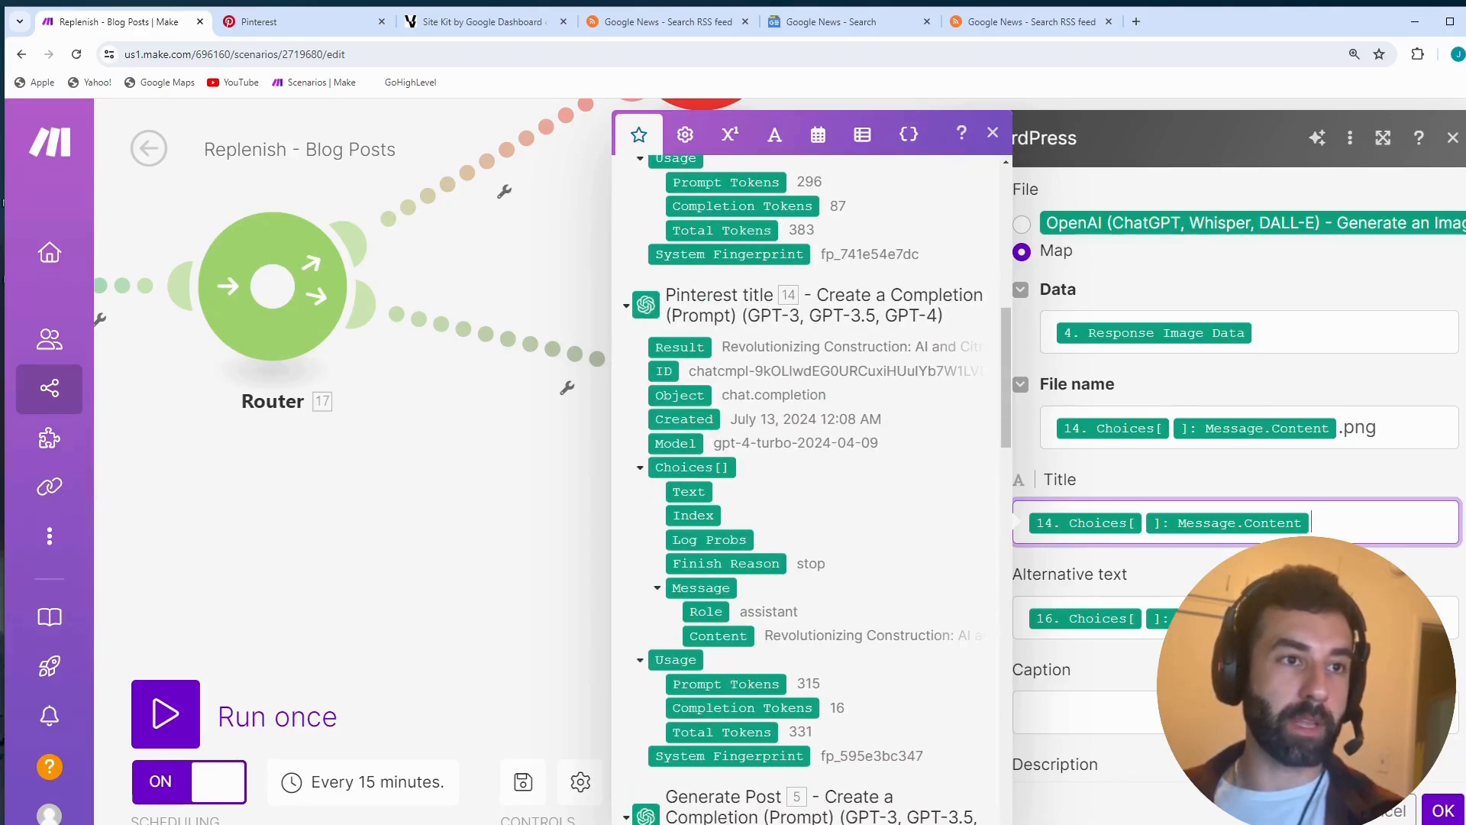
- Review the media item's Alternative text and Description mappings and close the module's settings with OK
{"action": "left_click", "coordinate": [1268, 618]}
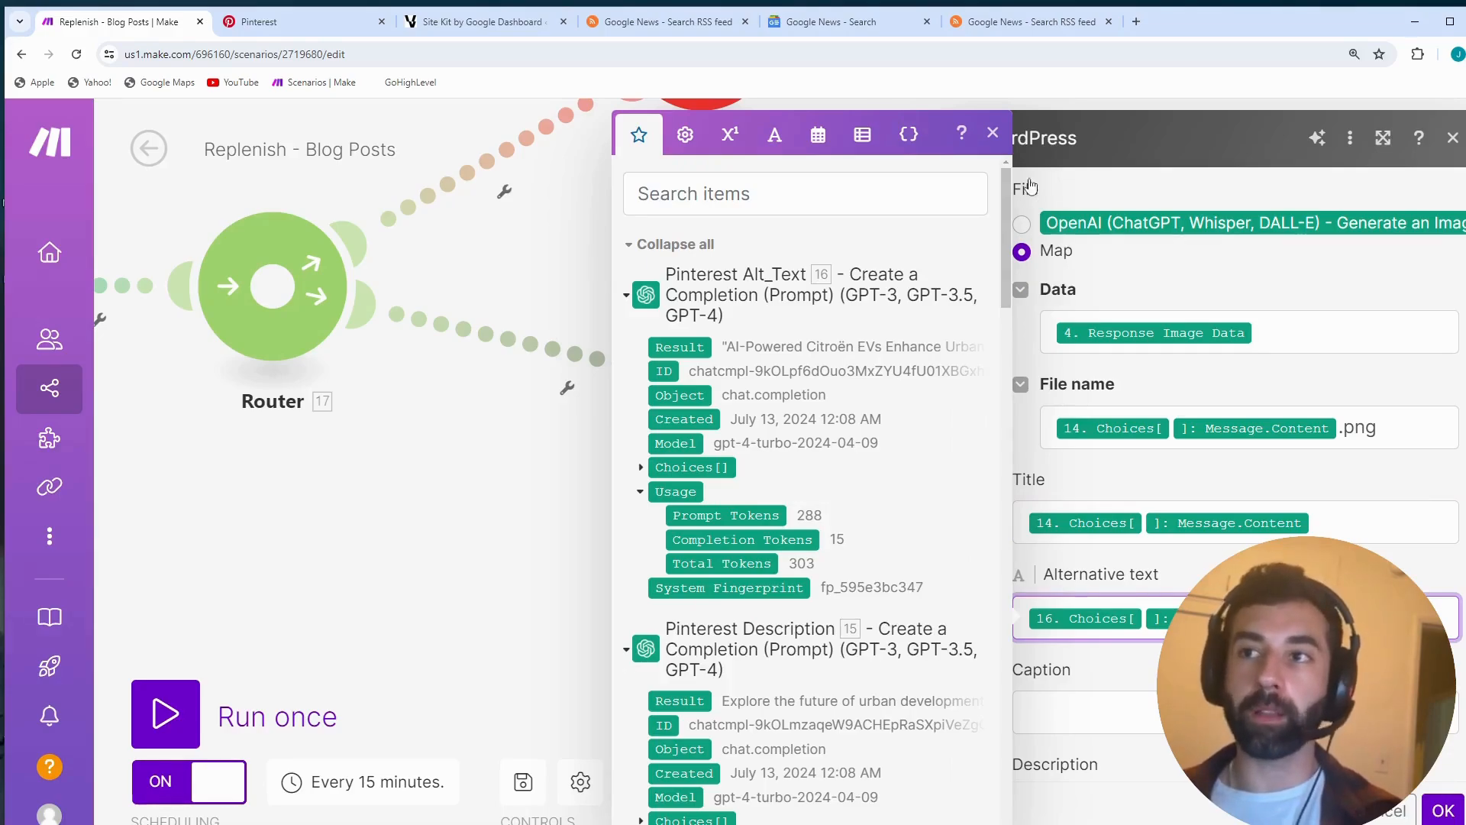
{"action": "left_click", "coordinate": [992, 129]}
{"action": "scroll", "coordinate": [1194, 582], "scroll_direction": "down", "scroll_amount": 2}
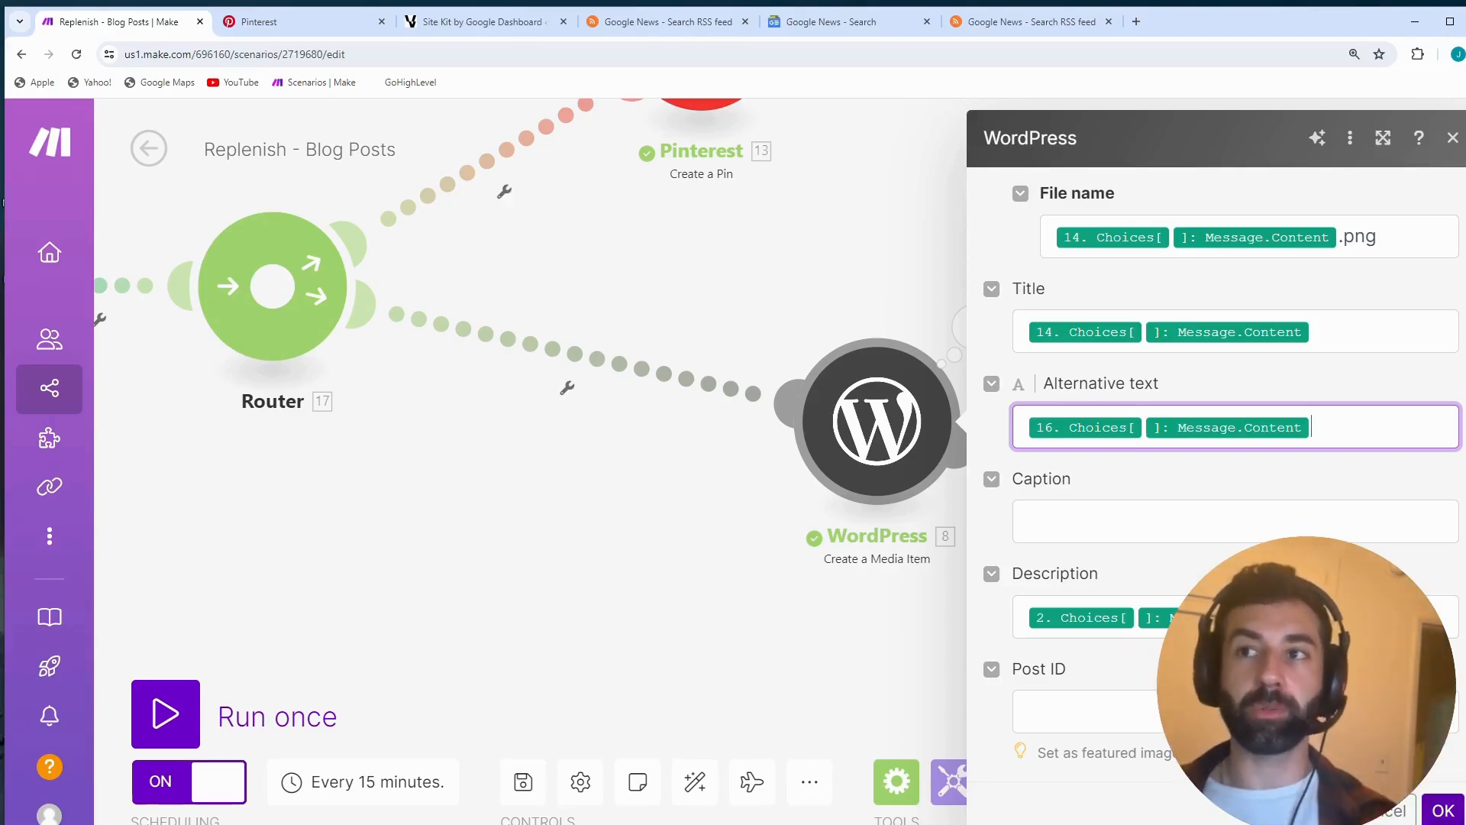
{"action": "left_click", "coordinate": [1443, 810]}
- Open the WordPress Create a Post module's settings and compare the Title mapping with the Blog title module's outputs
{"action": "left_click", "coordinate": [1241, 523]}
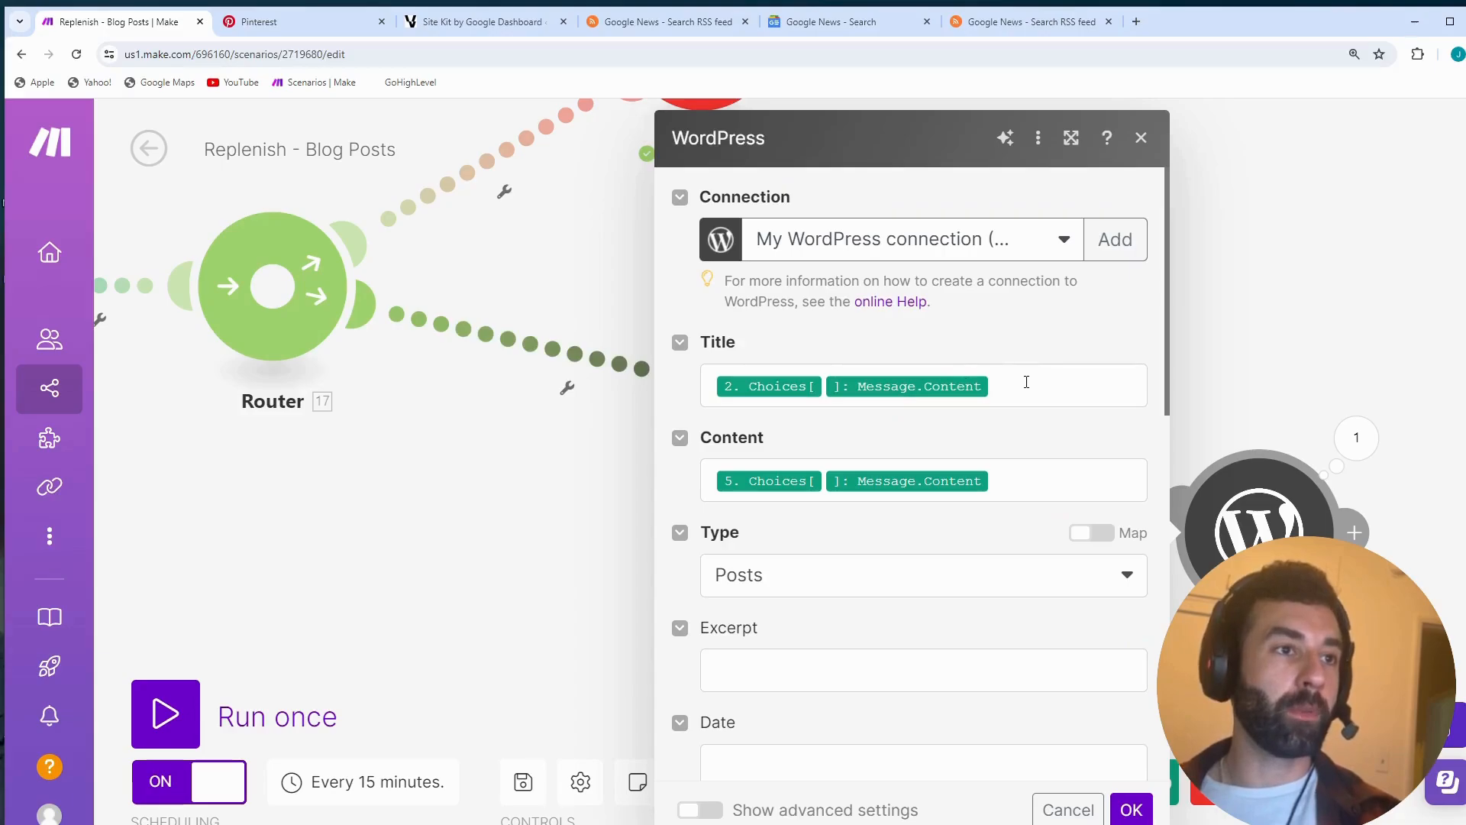
{"action": "left_click", "coordinate": [1026, 382]}
{"action": "scroll", "coordinate": [538, 449], "scroll_direction": "down", "scroll_amount": 20}
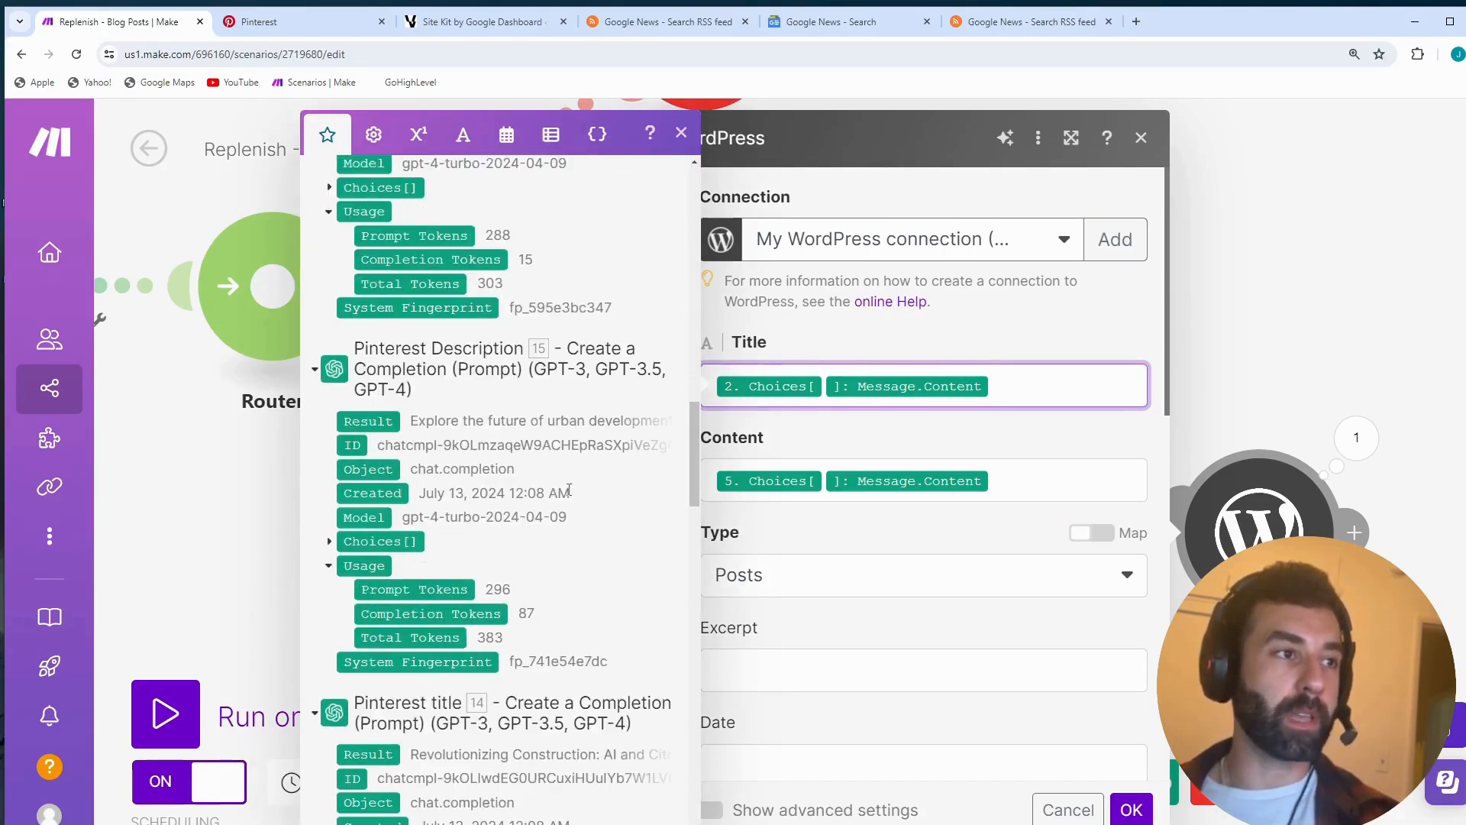
{"action": "scroll", "coordinate": [551, 507], "scroll_direction": "down", "scroll_amount": 8}
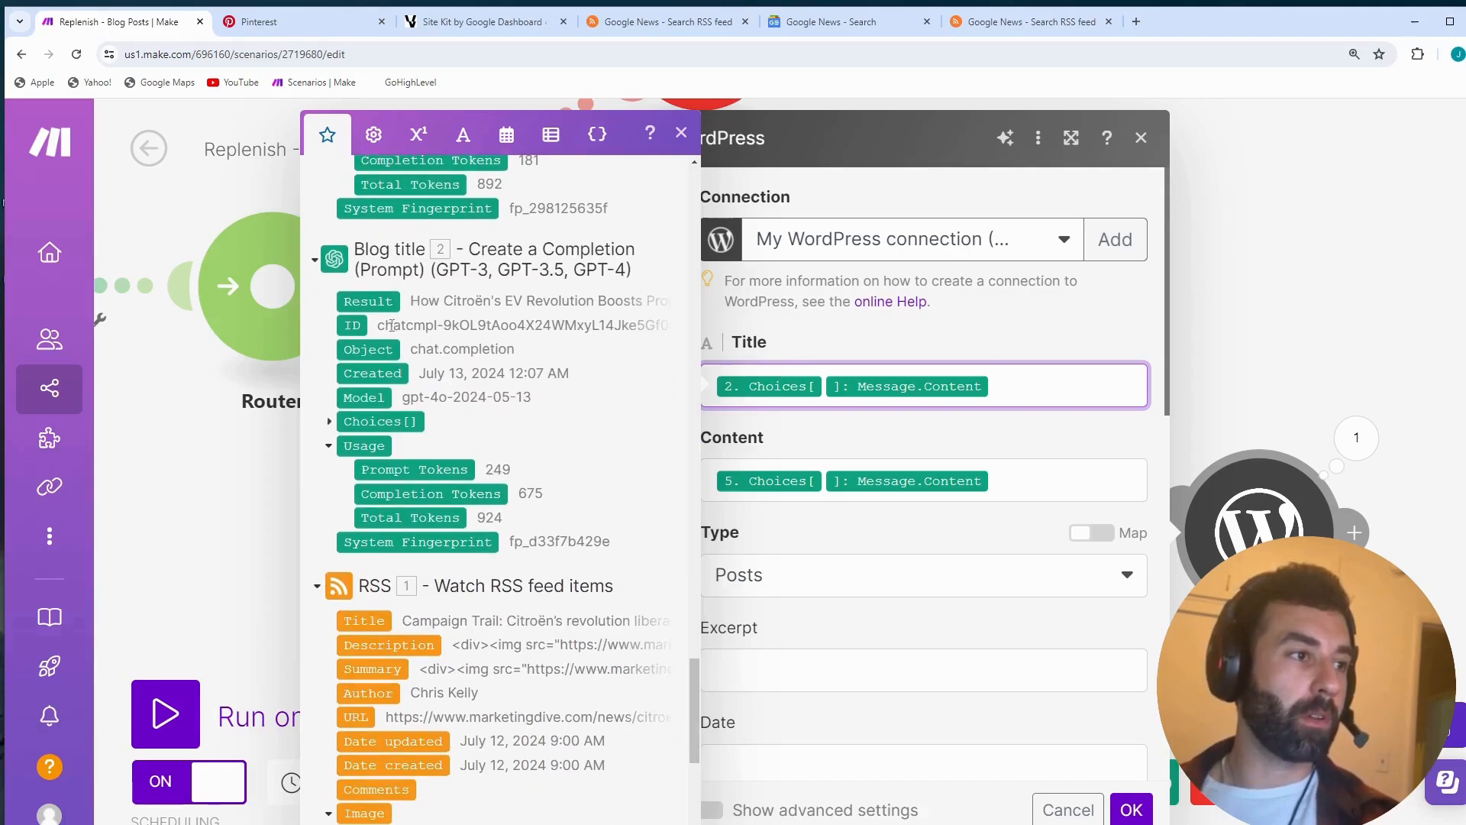
- Review the post's Content mapping, expanding Choices and Message under Generate Post to locate the Content item
{"action": "left_click", "coordinate": [1022, 501]}
{"action": "scroll", "coordinate": [489, 477], "scroll_direction": "down", "scroll_amount": 15}
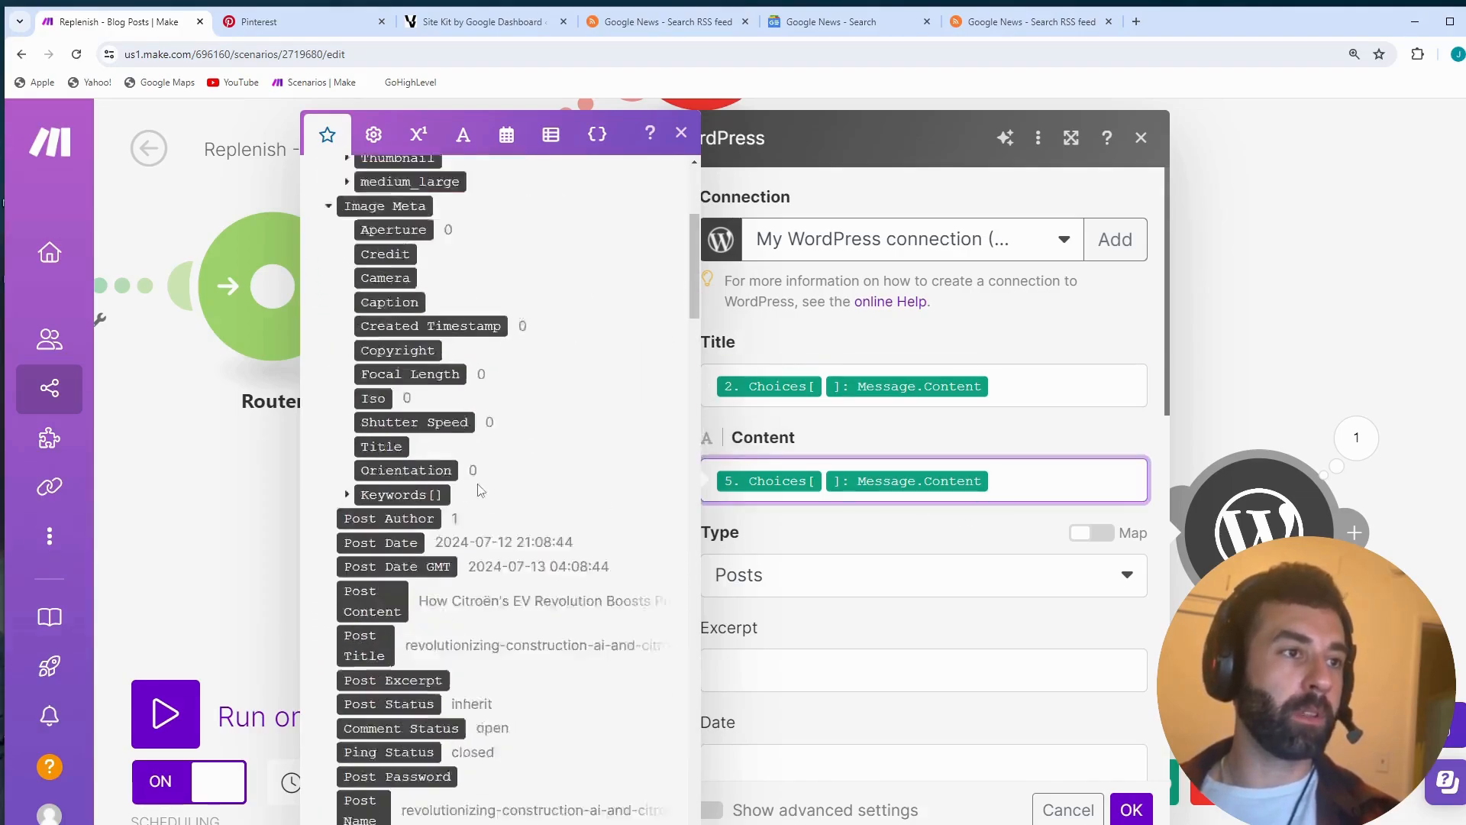
{"action": "scroll", "coordinate": [428, 443], "scroll_direction": "down", "scroll_amount": 8}
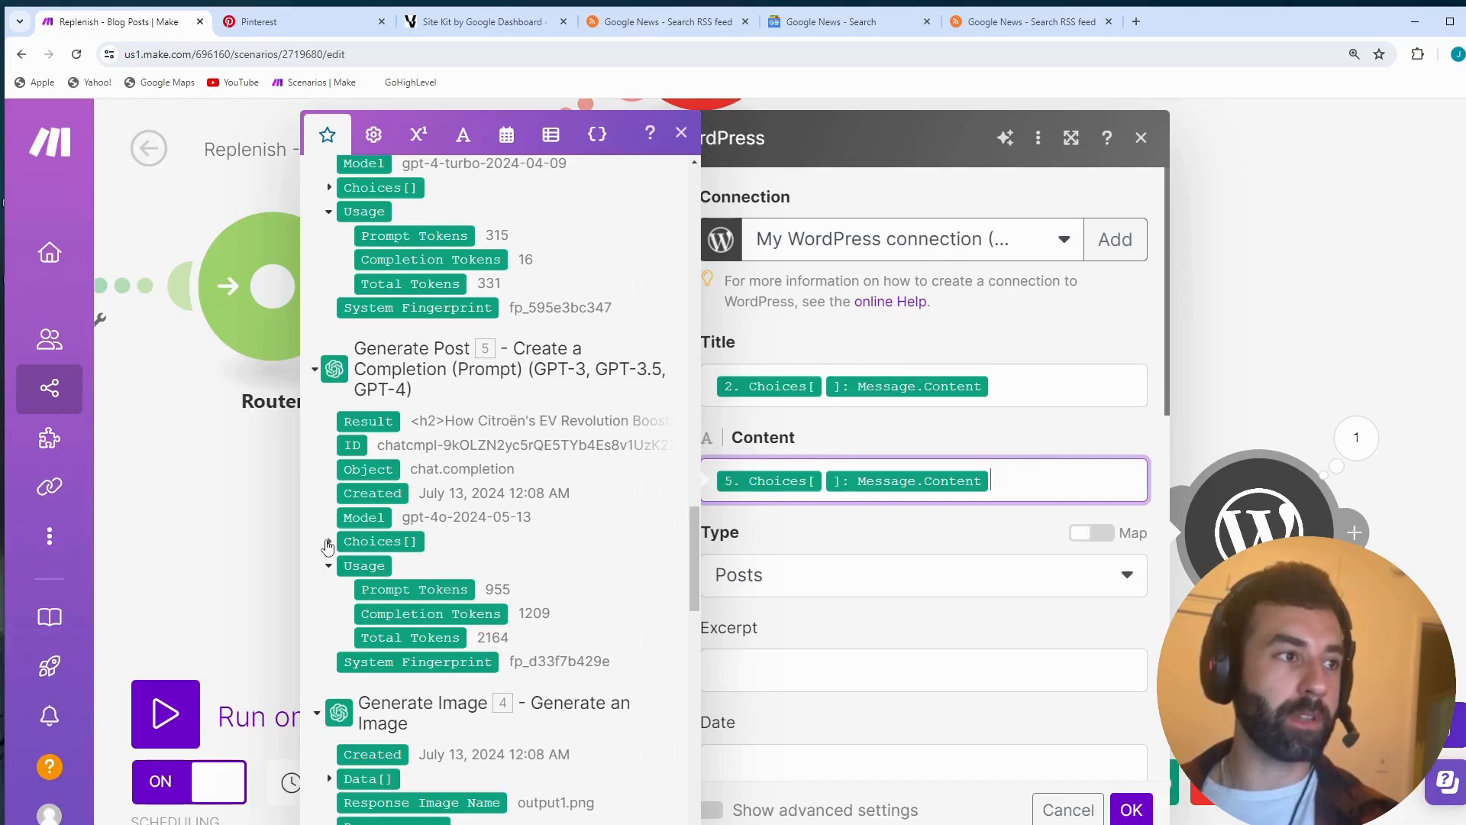
{"action": "left_click", "coordinate": [329, 542]}
{"action": "left_click", "coordinate": [347, 662]}
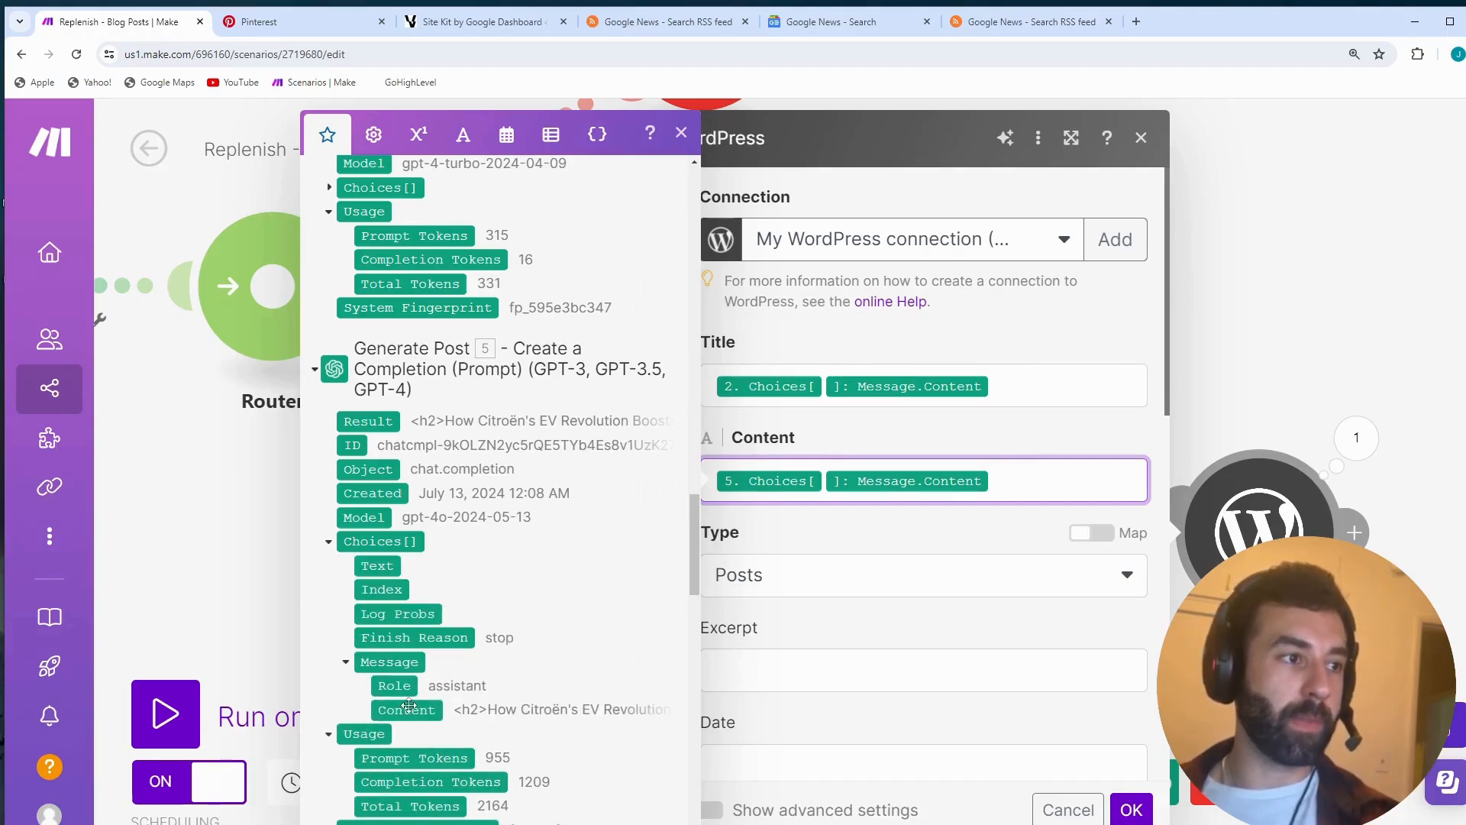
- Insert Generate Post's Message Content item into the post's Content field again, delete the duplicate, and close the mapping picker
{"action": "left_click", "coordinate": [408, 708]}
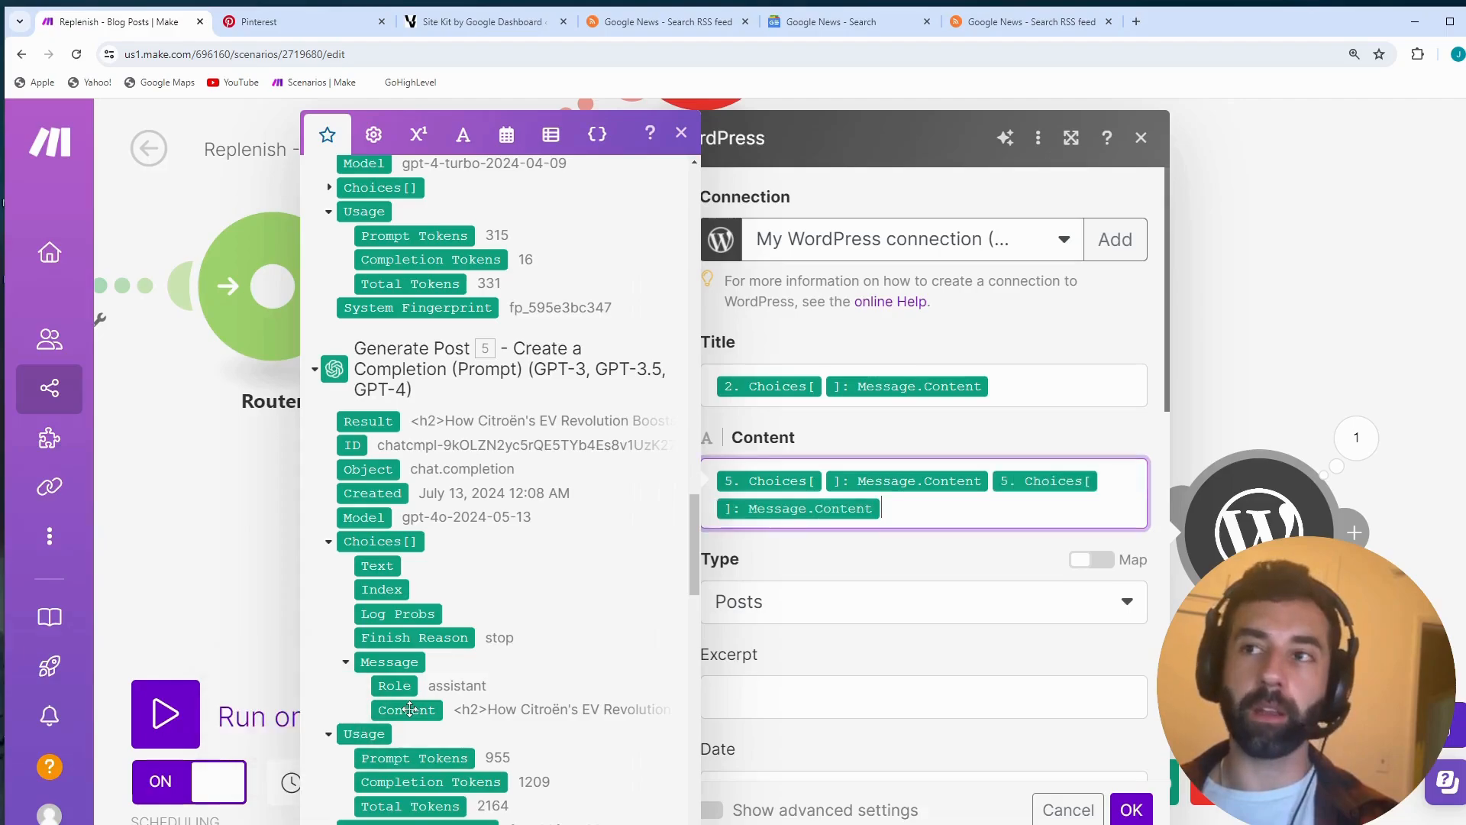
{"action": "left_click_drag", "start_coordinate": [1001, 501], "coordinate": [991, 482]}
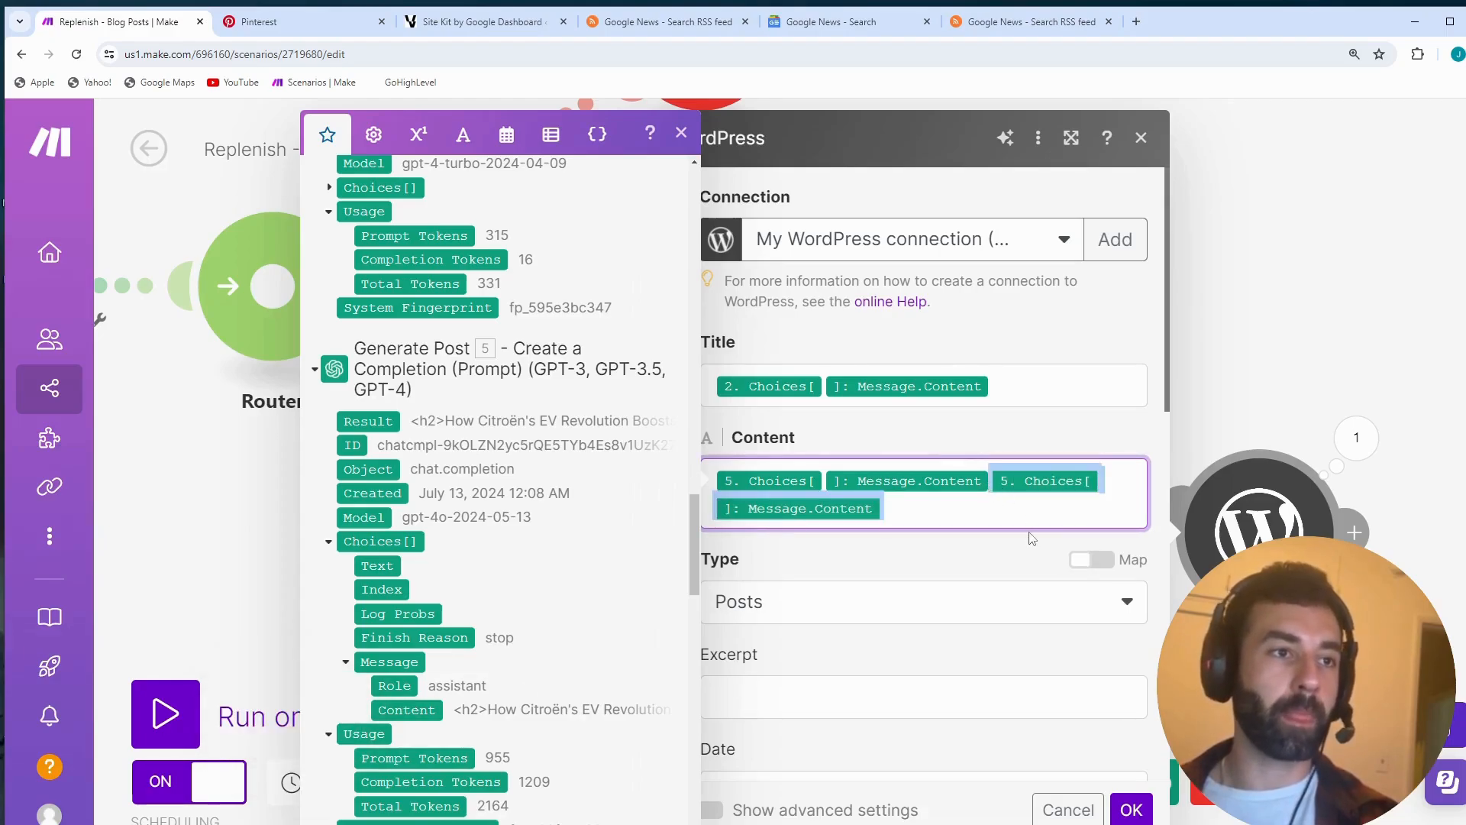
{"action": "key", "text": "BackSpace"}
{"action": "left_click", "coordinate": [681, 132]}
- Review the post's Type and choose Publish as its Status
{"action": "scroll", "coordinate": [779, 427], "scroll_direction": "down", "scroll_amount": 2}
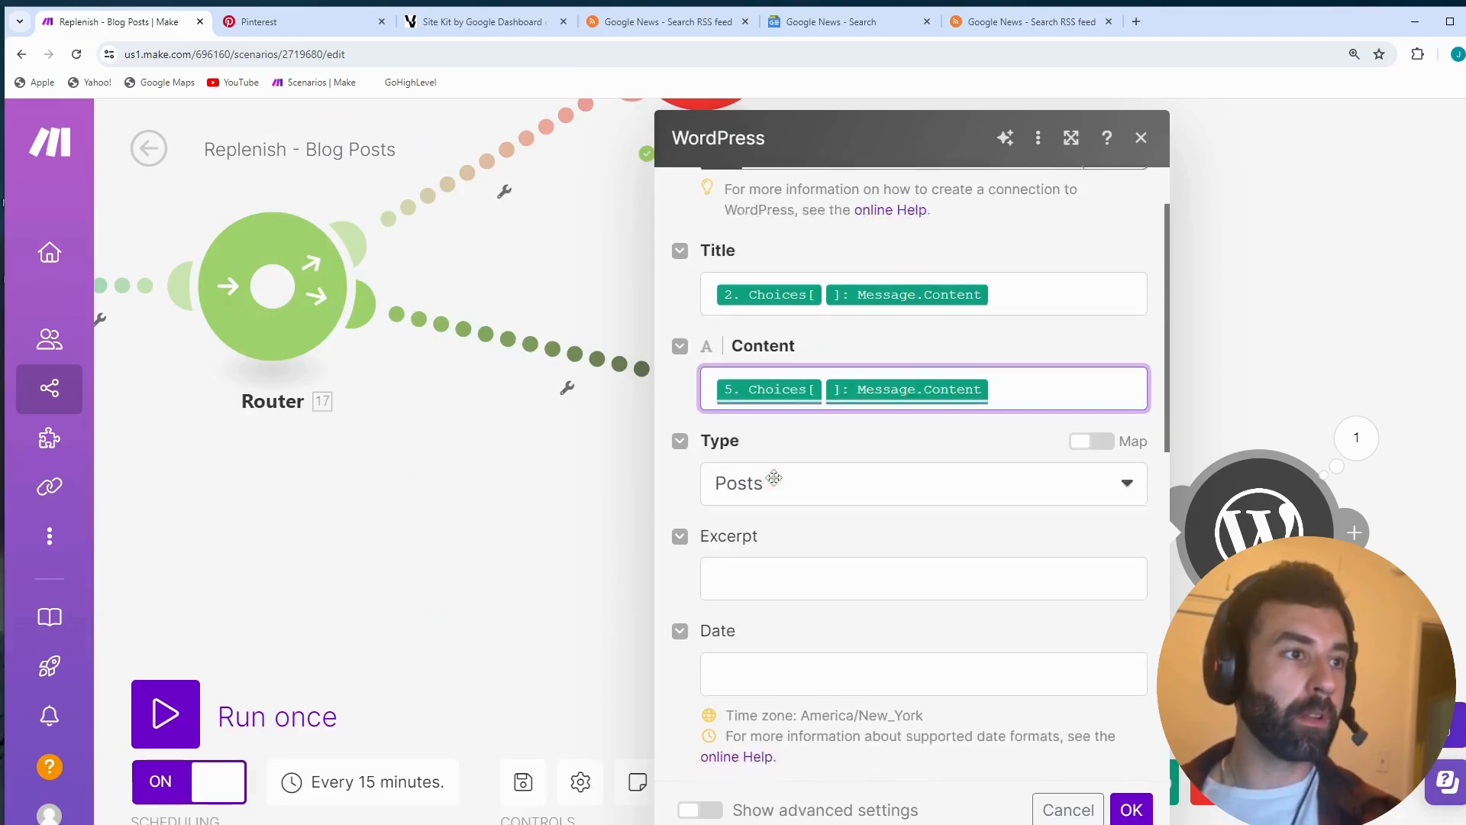
{"action": "scroll", "coordinate": [776, 432], "scroll_direction": "down", "scroll_amount": 5}
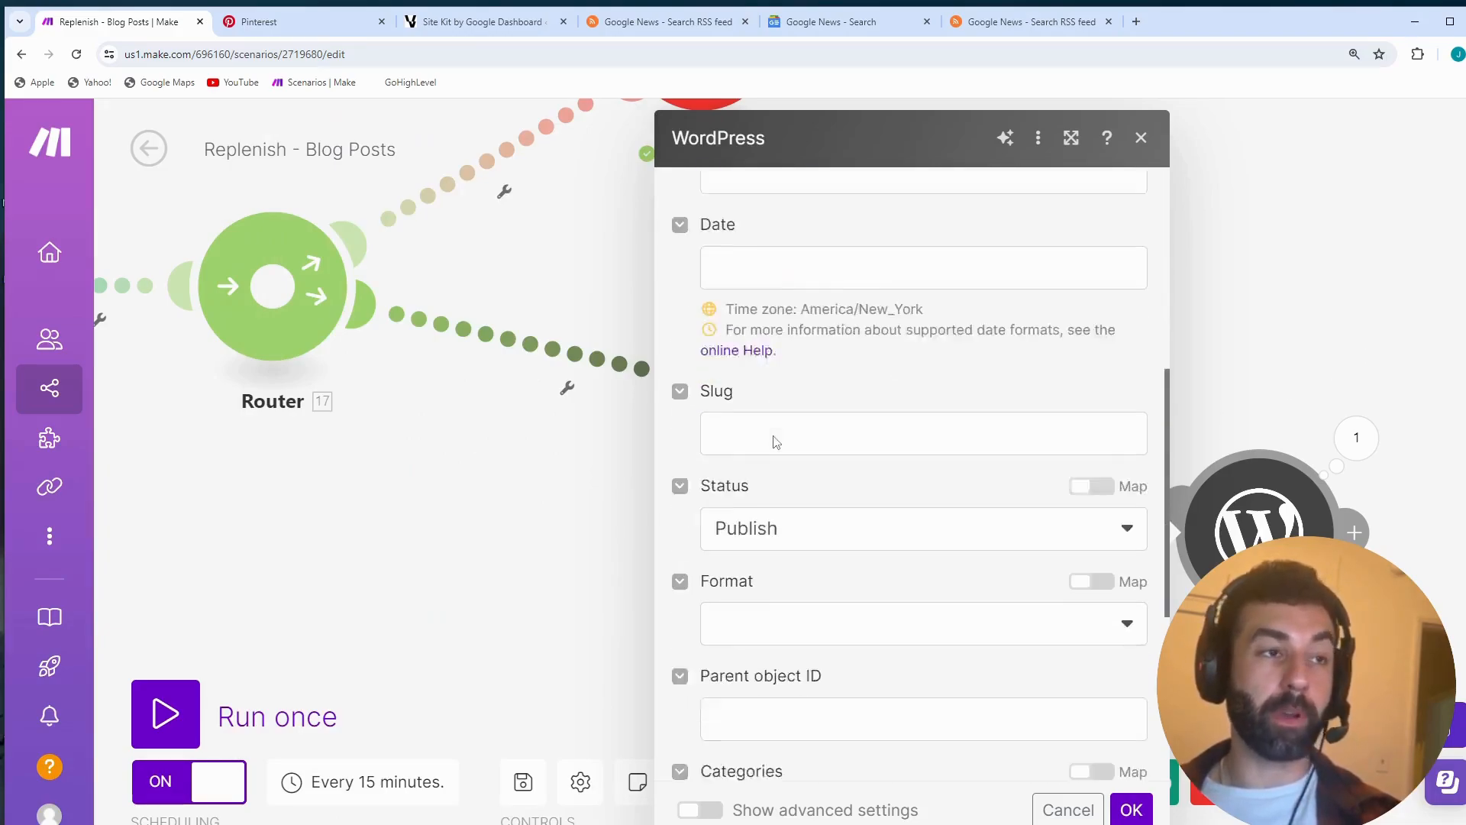
{"action": "left_click", "coordinate": [823, 501]}
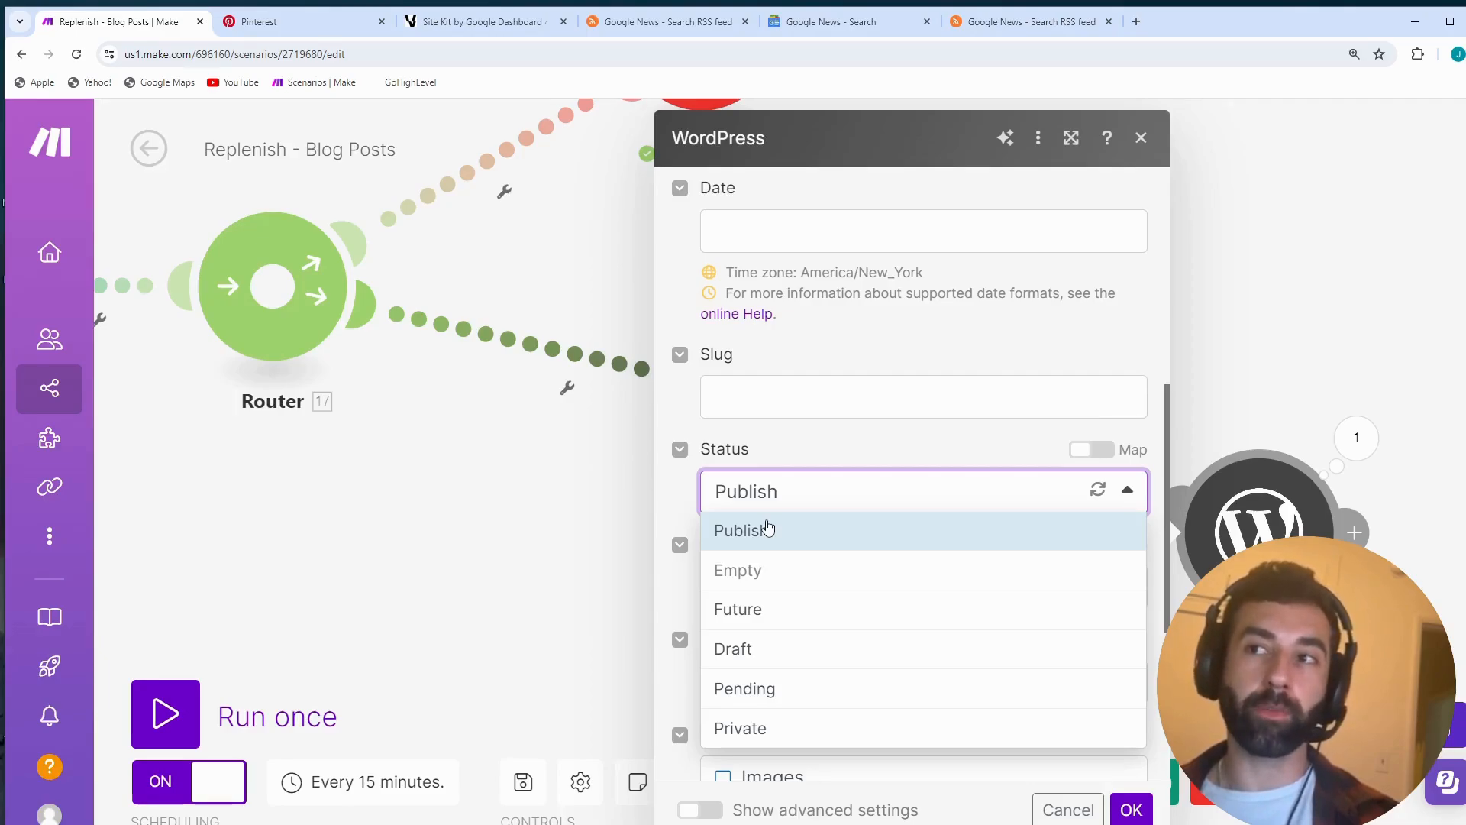
{"action": "left_click", "coordinate": [768, 527]}
- Review the post's Categories and the Media Item ID mapping in Featured media ID, and save the module's settings with OK
{"action": "scroll", "coordinate": [878, 566], "scroll_direction": "down", "scroll_amount": 4}
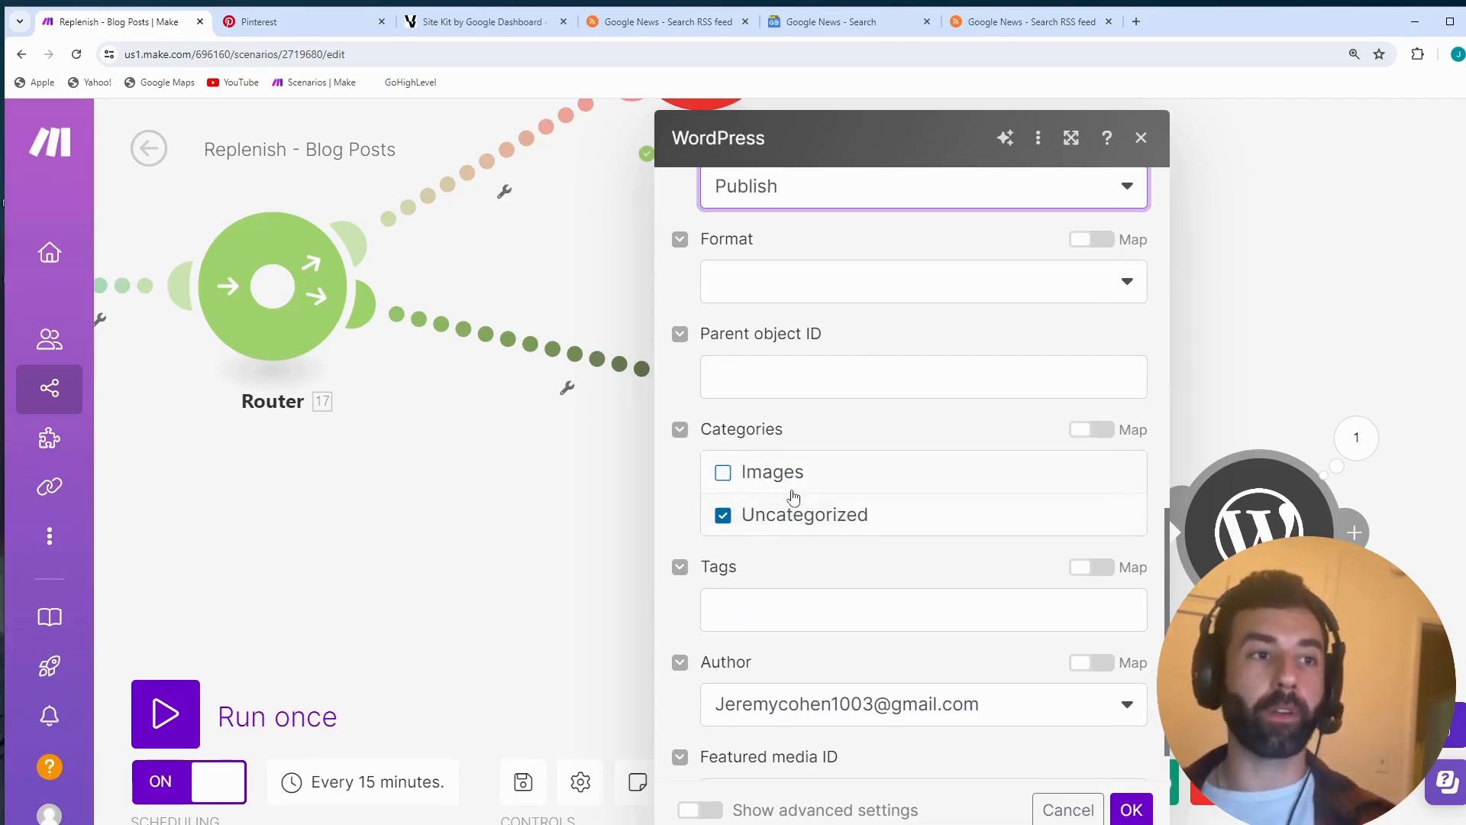
{"action": "scroll", "coordinate": [794, 497], "scroll_direction": "down", "scroll_amount": 1}
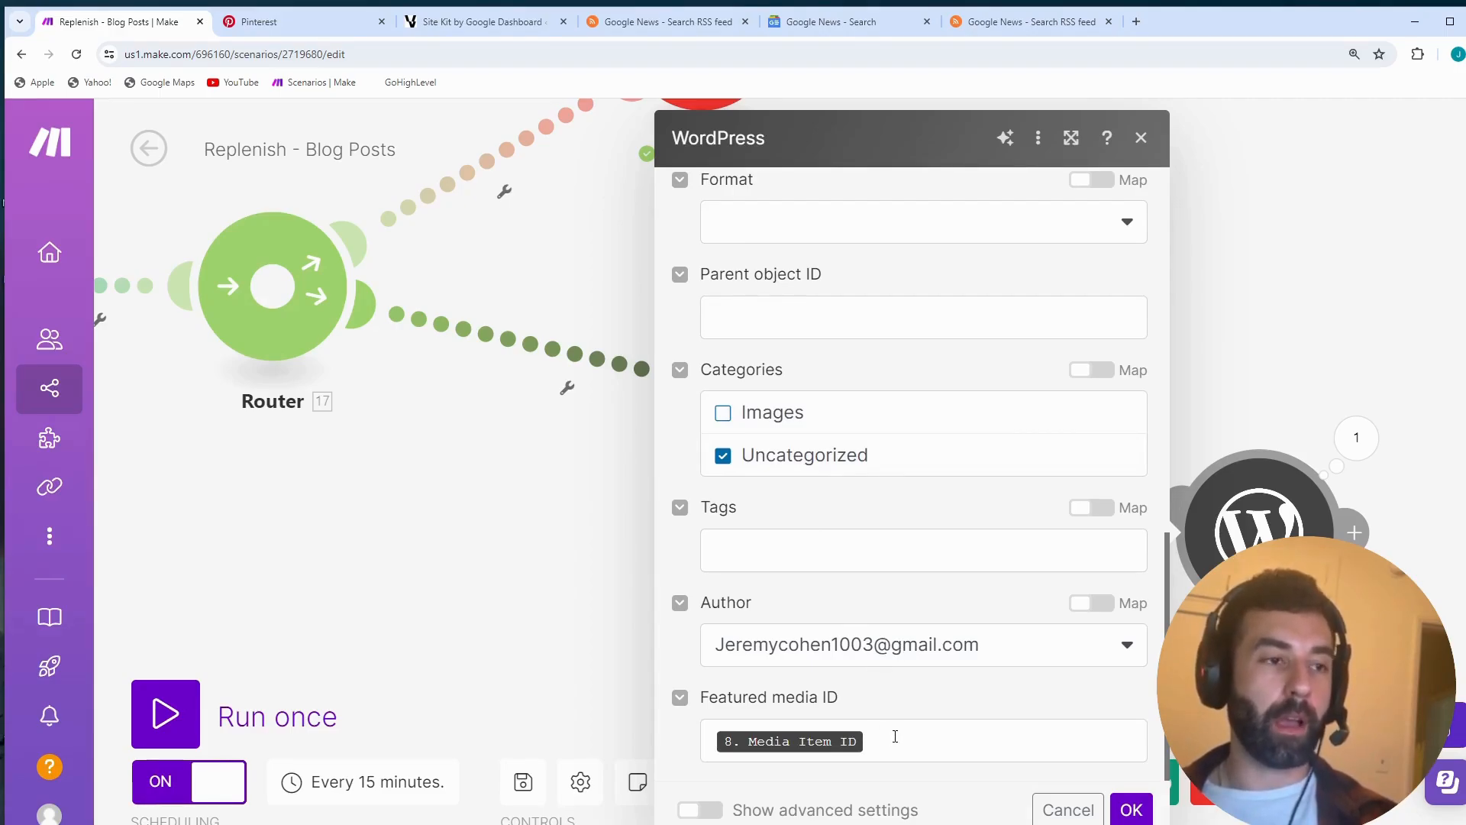
{"action": "left_click", "coordinate": [897, 736]}
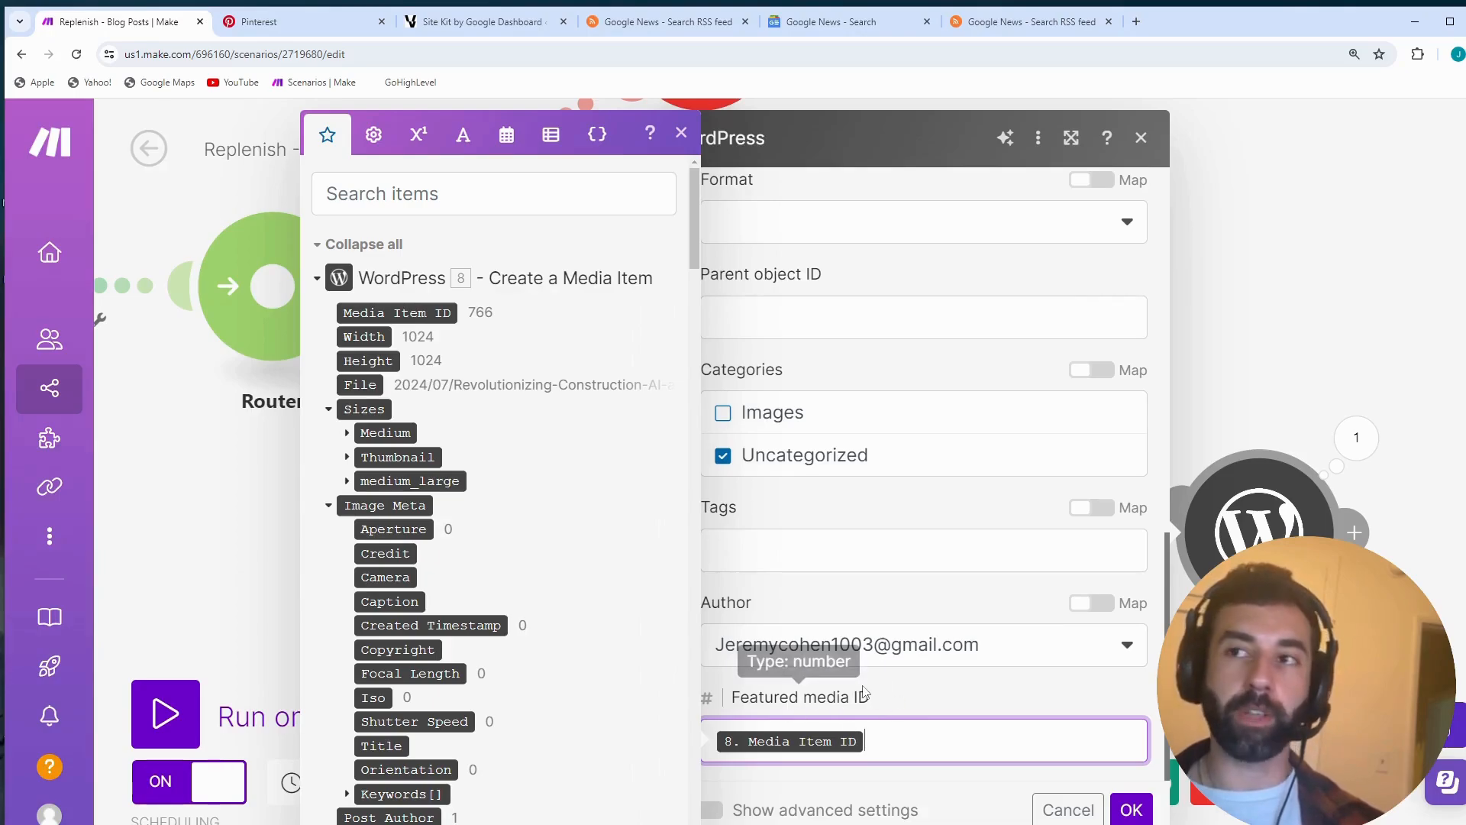
{"action": "left_click", "coordinate": [1131, 810]}
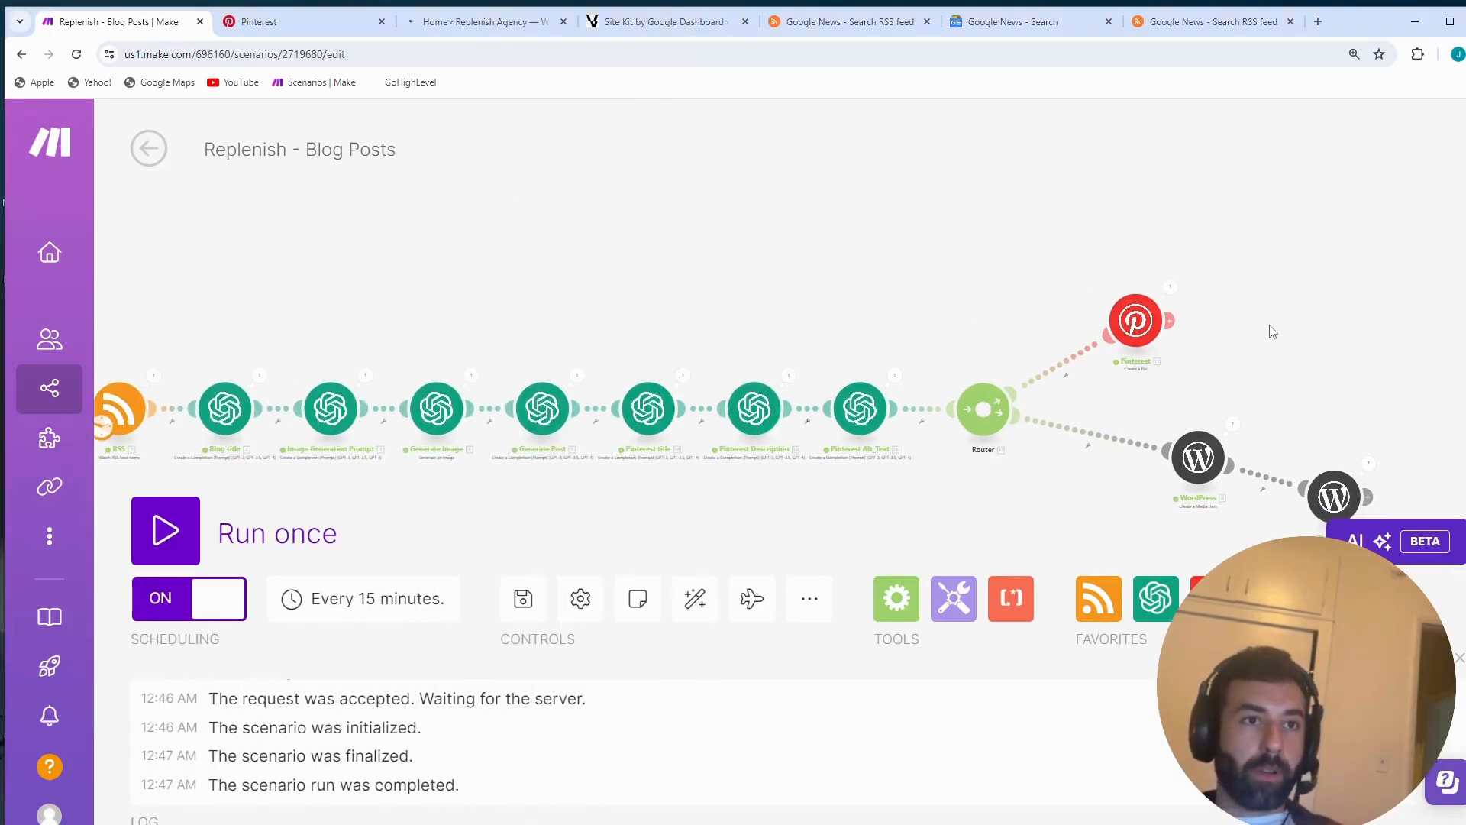
- Review the router's Pinterest and WordPress branches, switch to the Replenish Pinterest profile, and open the first created pin
{"action": "scroll", "coordinate": [1185, 329], "scroll_direction": "up", "scroll_amount": 5}
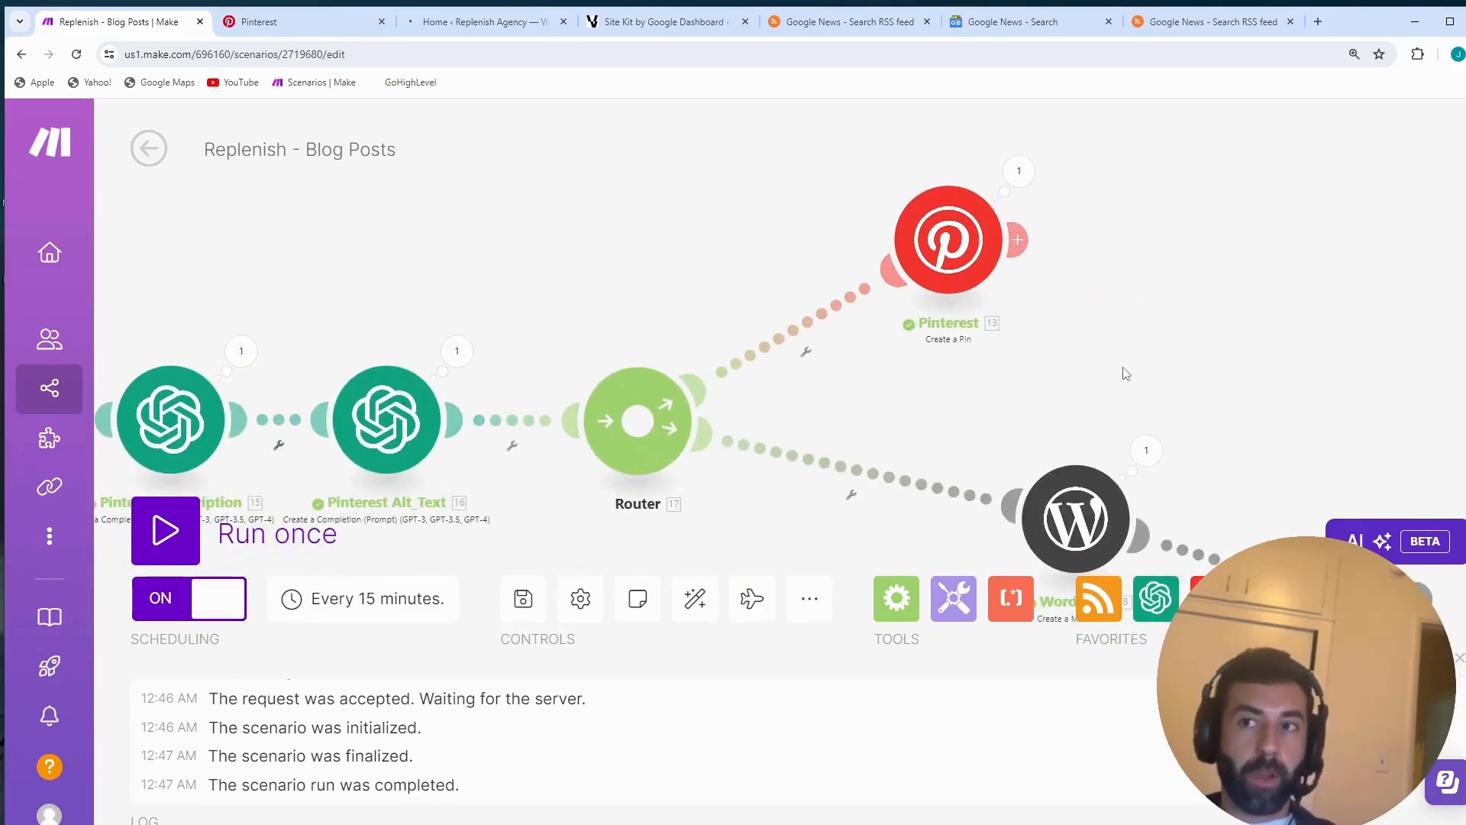
{"action": "left_click_drag", "start_coordinate": [1122, 374], "coordinate": [907, 345]}
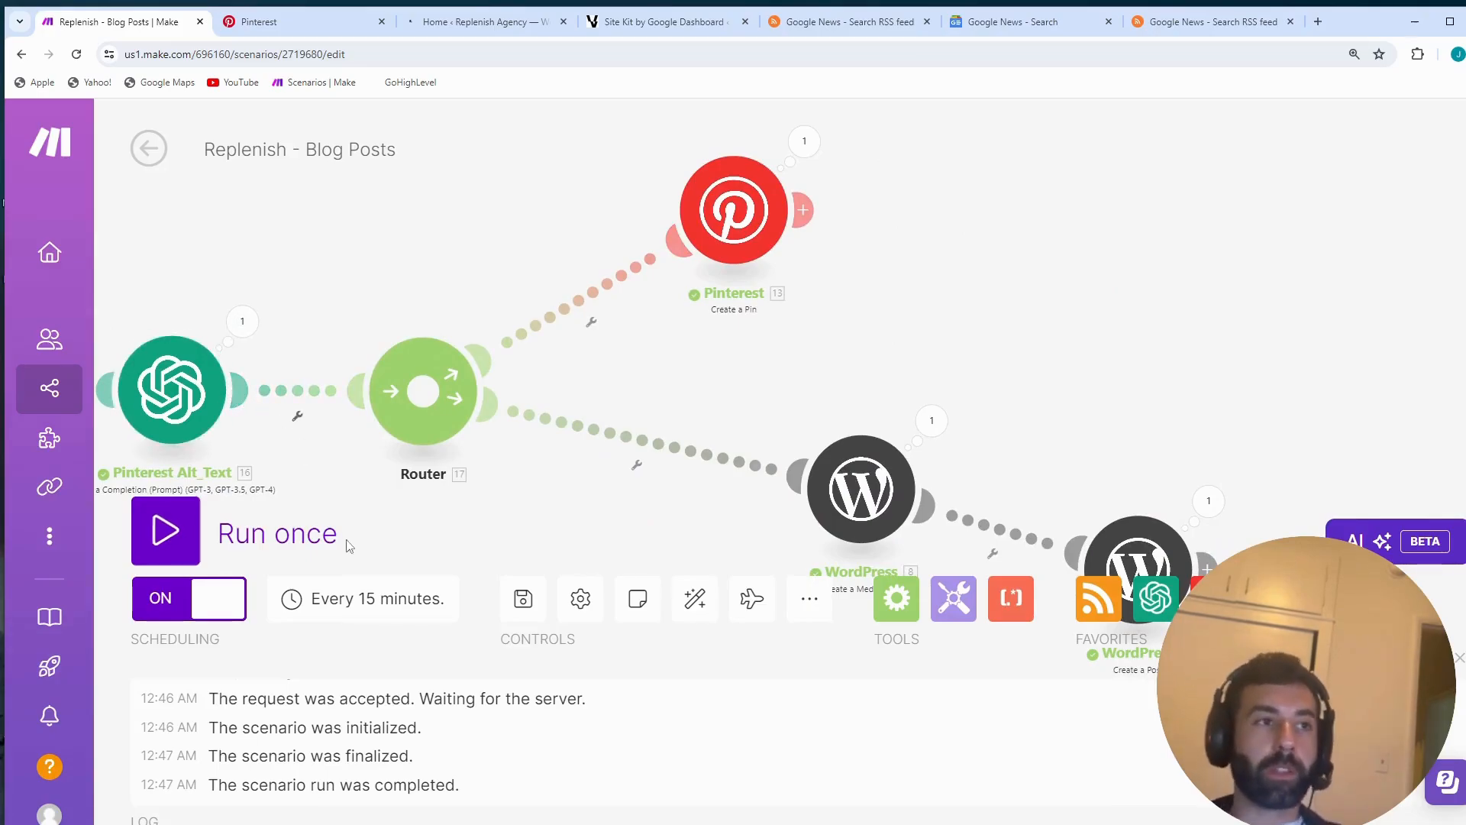
{"action": "left_click", "coordinate": [292, 27]}
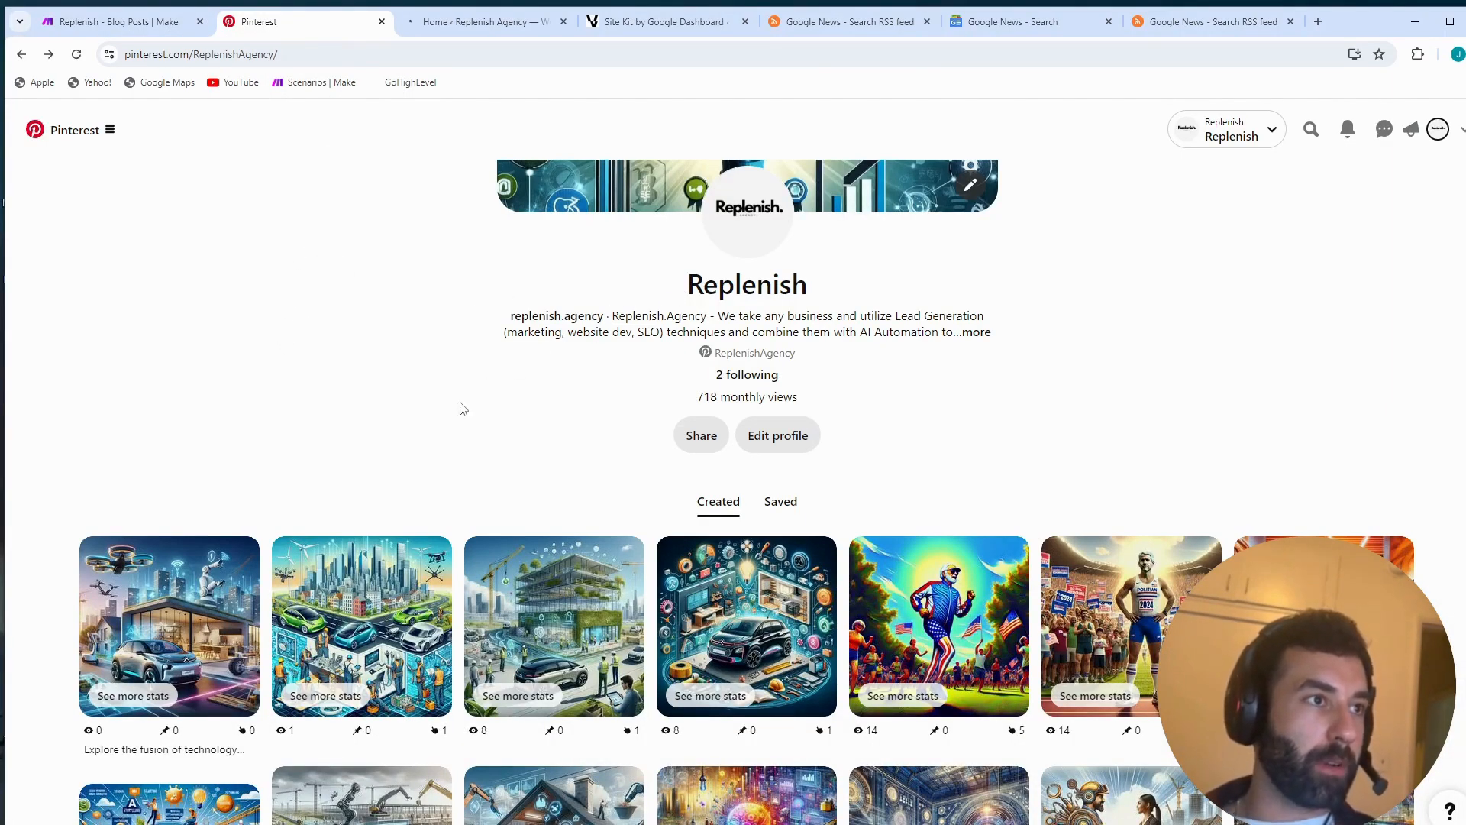
{"action": "left_click", "coordinate": [162, 608]}
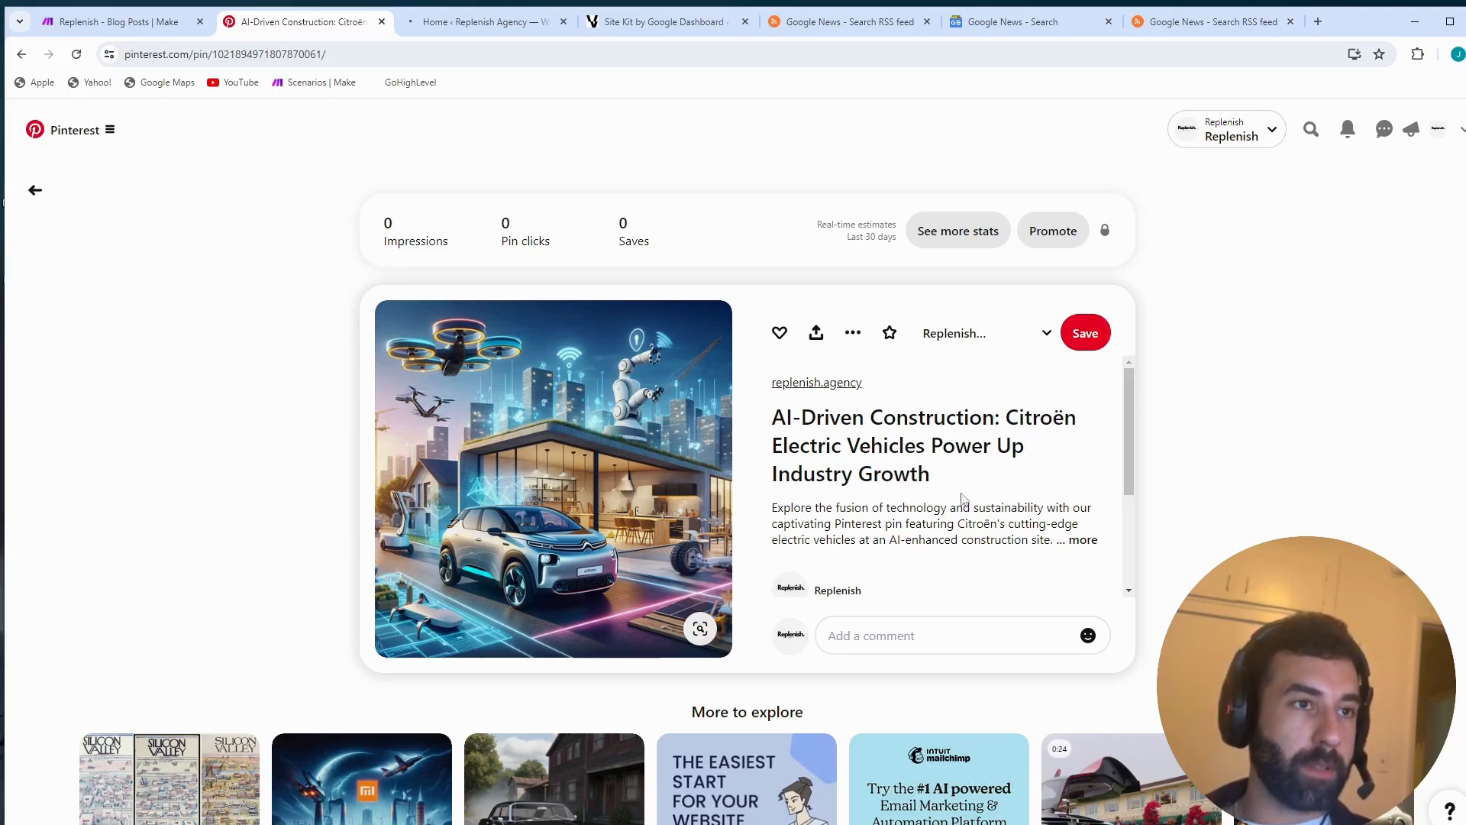
- Expand the Citroën pin's full description and highlight its text while reading it
{"action": "scroll", "coordinate": [875, 451], "scroll_direction": "down", "scroll_amount": 1}
{"action": "left_click", "coordinate": [1082, 464]}
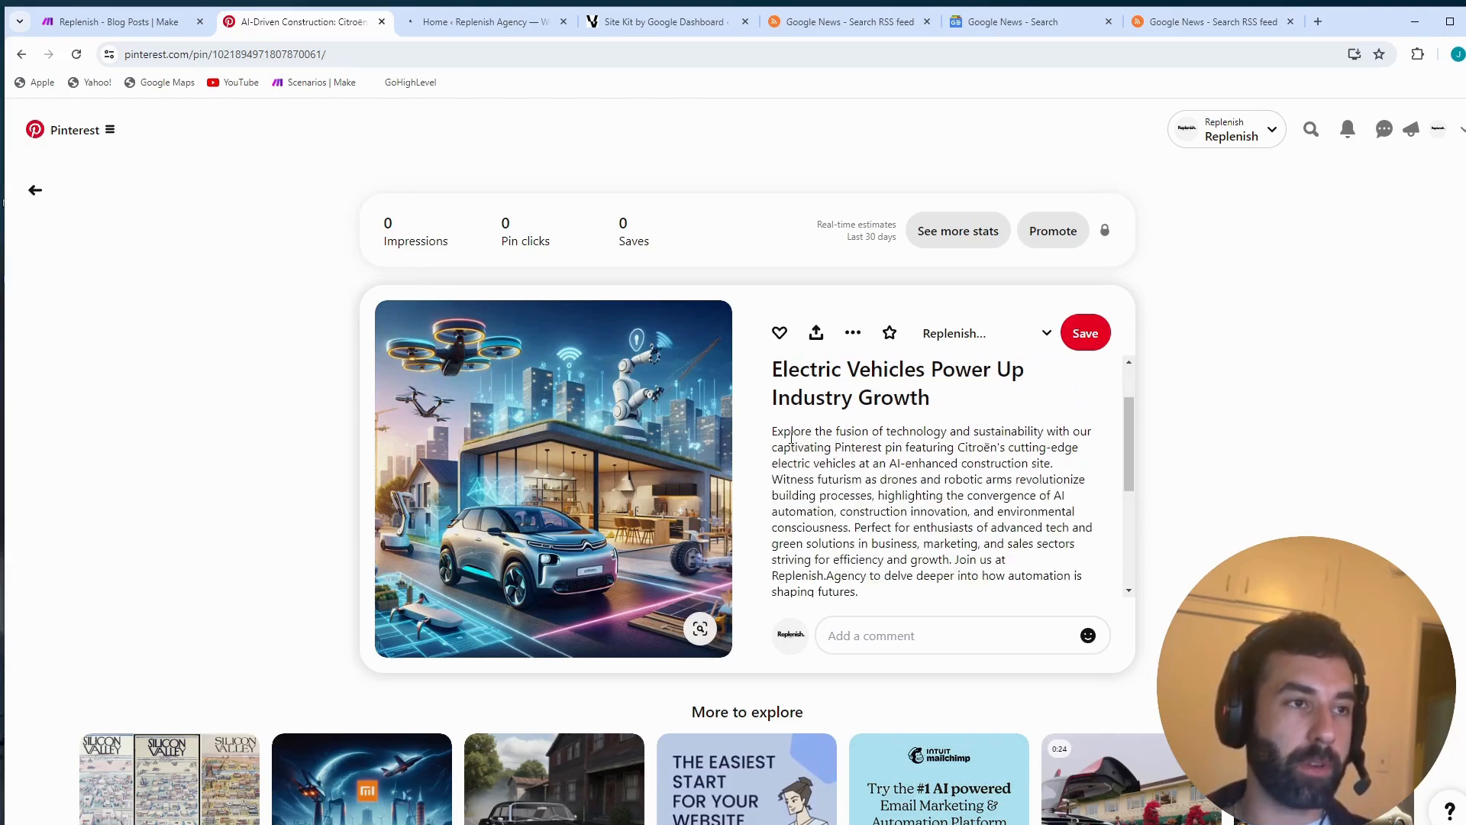
{"action": "left_click_drag", "start_coordinate": [793, 436], "coordinate": [1082, 573]}
{"action": "left_click", "coordinate": [1064, 538]}
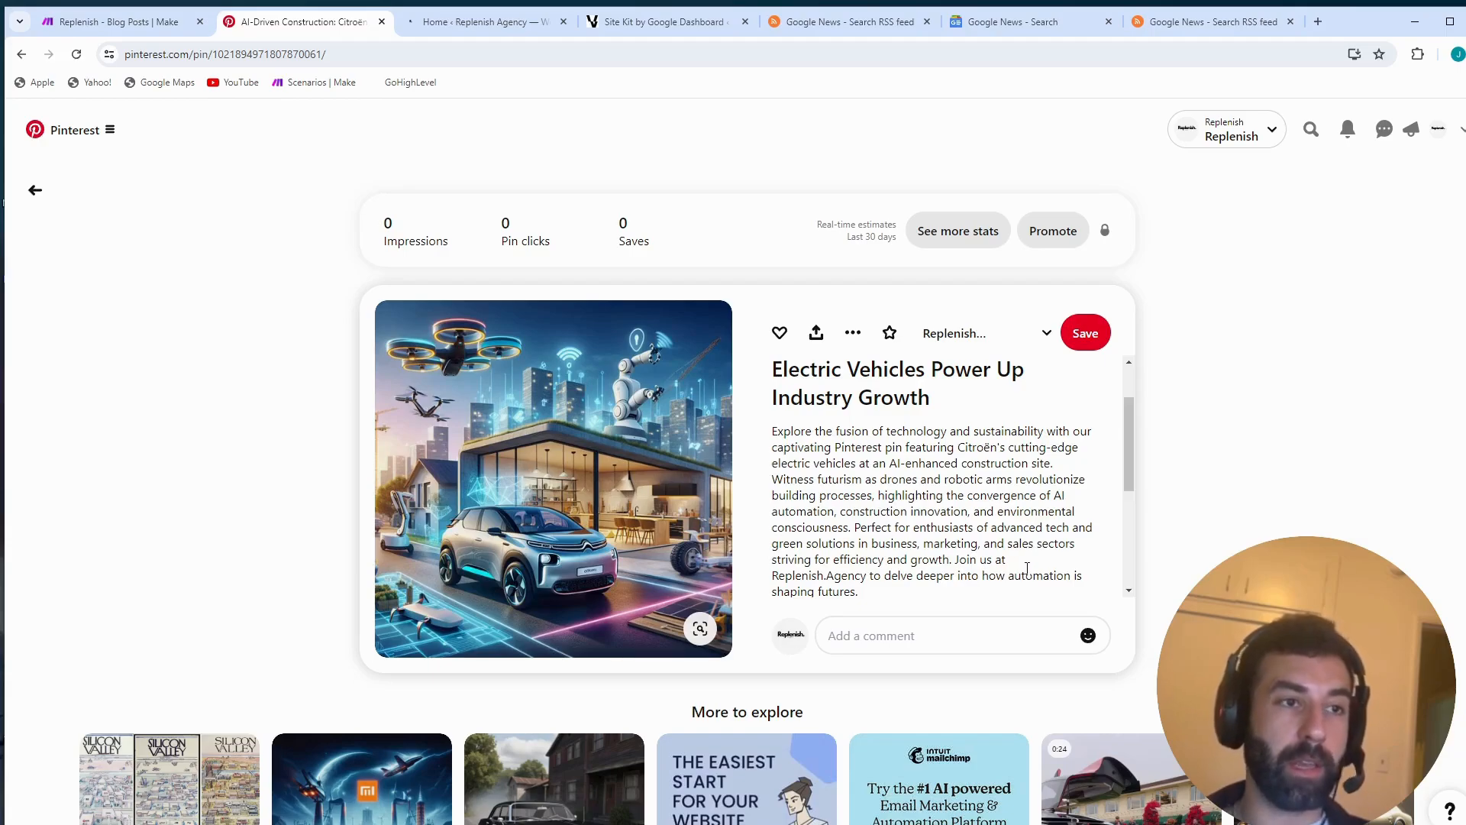
- Follow the replenish.agency link on the pin's image to the website
{"action": "mouse_move", "coordinate": [708, 487]}
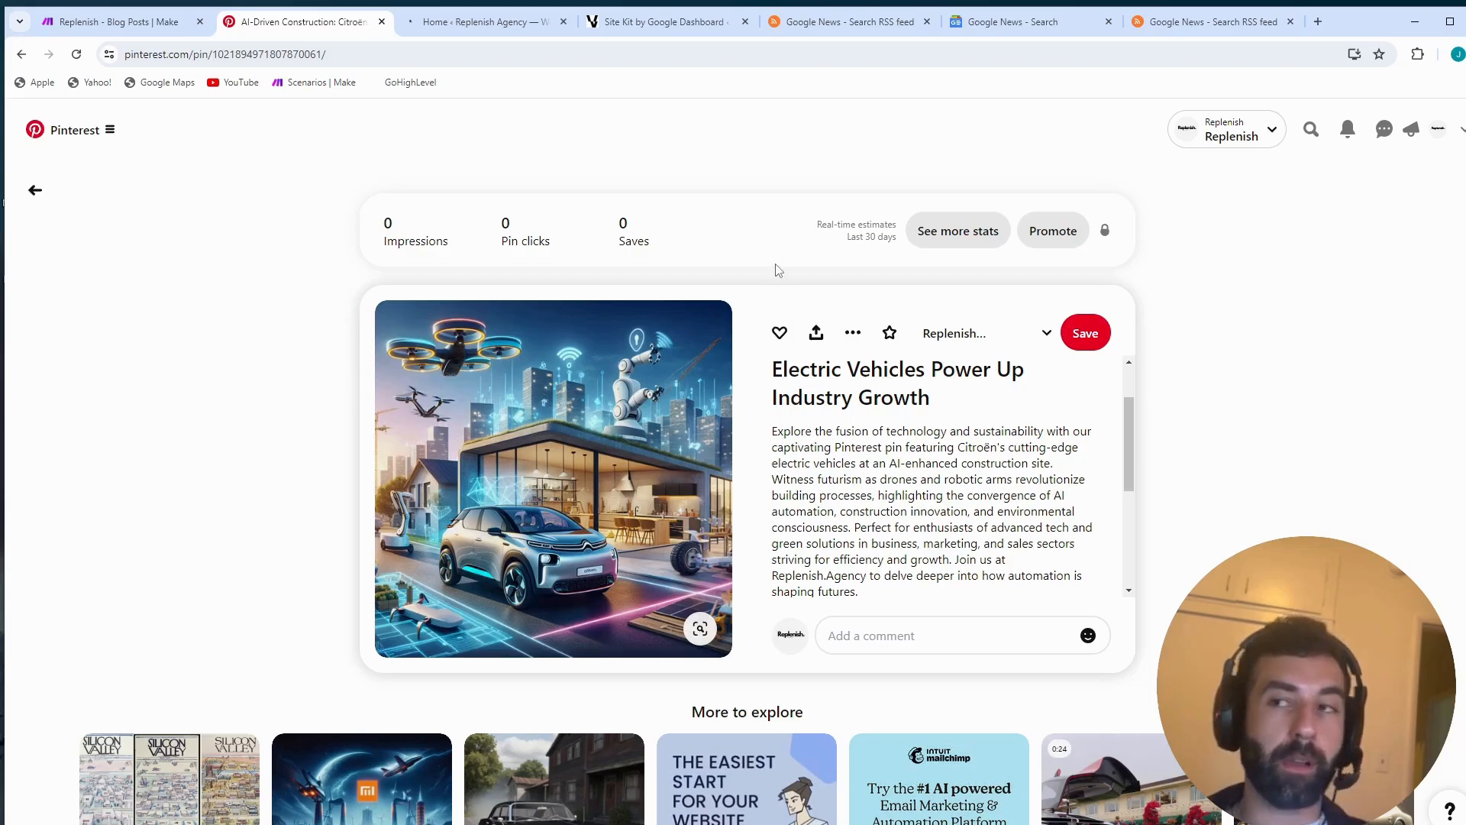
{"action": "mouse_move", "coordinate": [437, 631]}
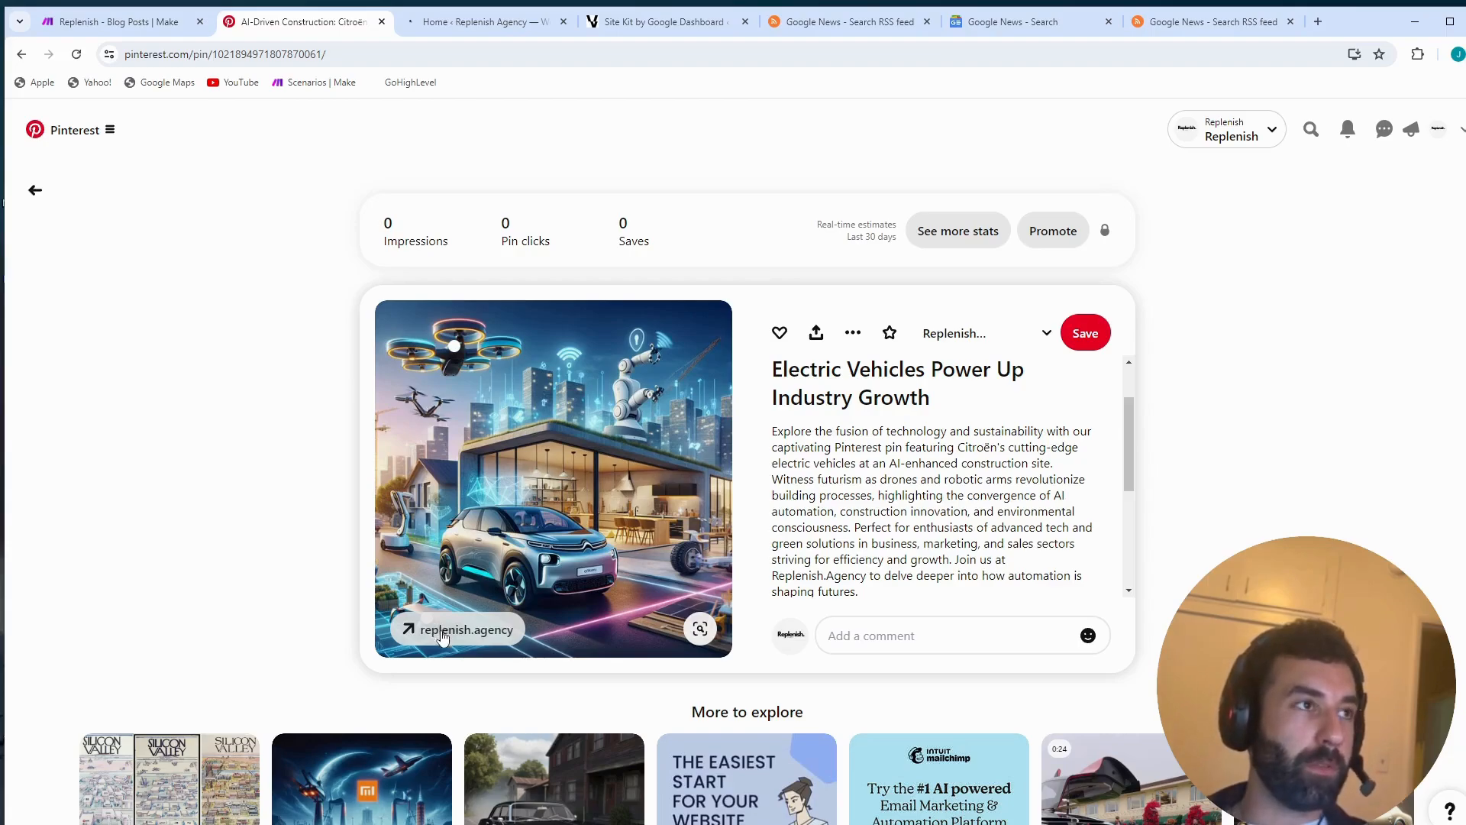
{"action": "left_click", "coordinate": [443, 632]}
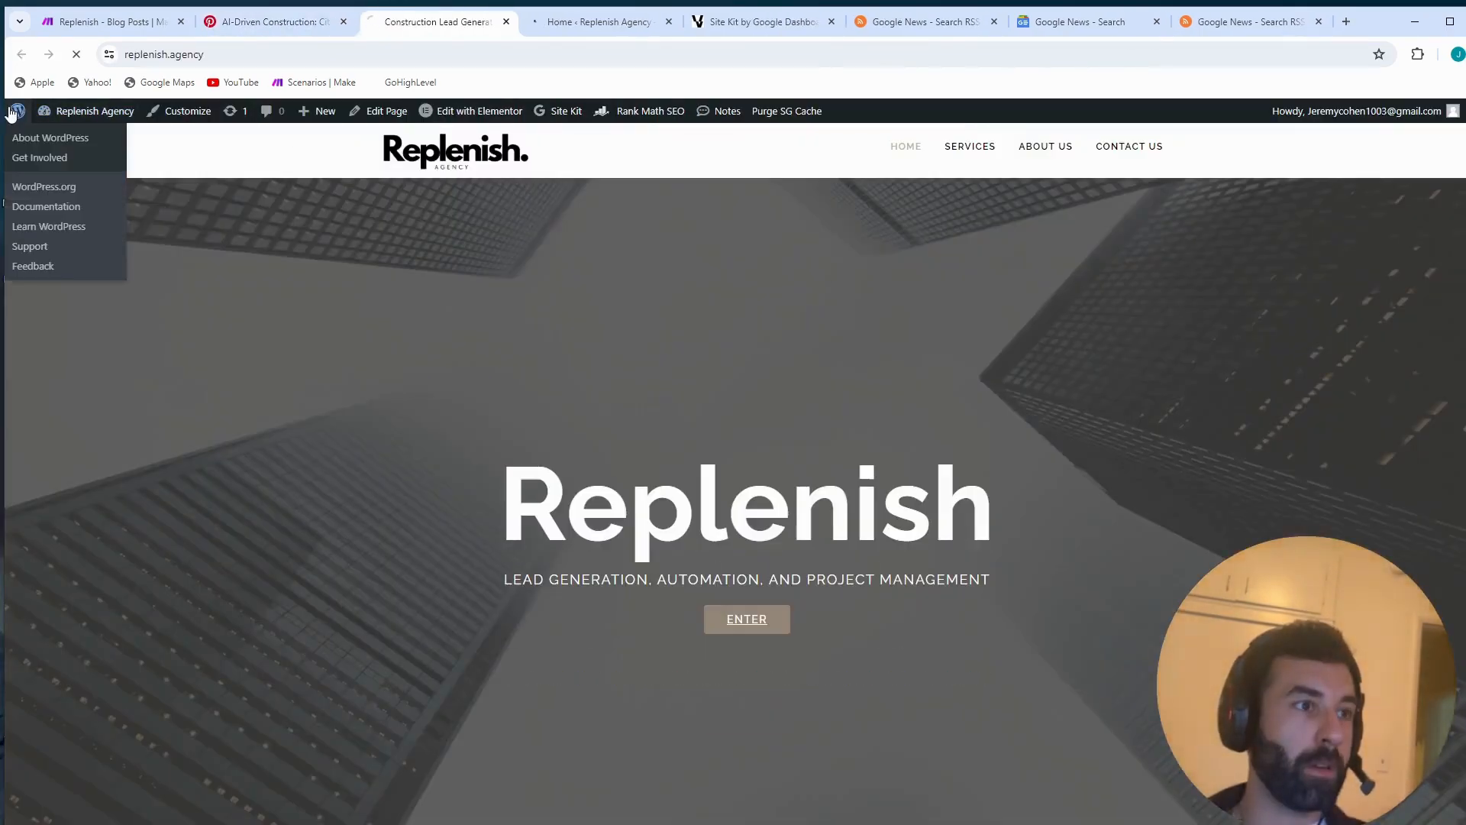
- Go to the website's WordPress posts list and open "How Citroën's EV Revolution Boosts Project Management for Contractors" in the editor
{"action": "left_click", "coordinate": [15, 111]}
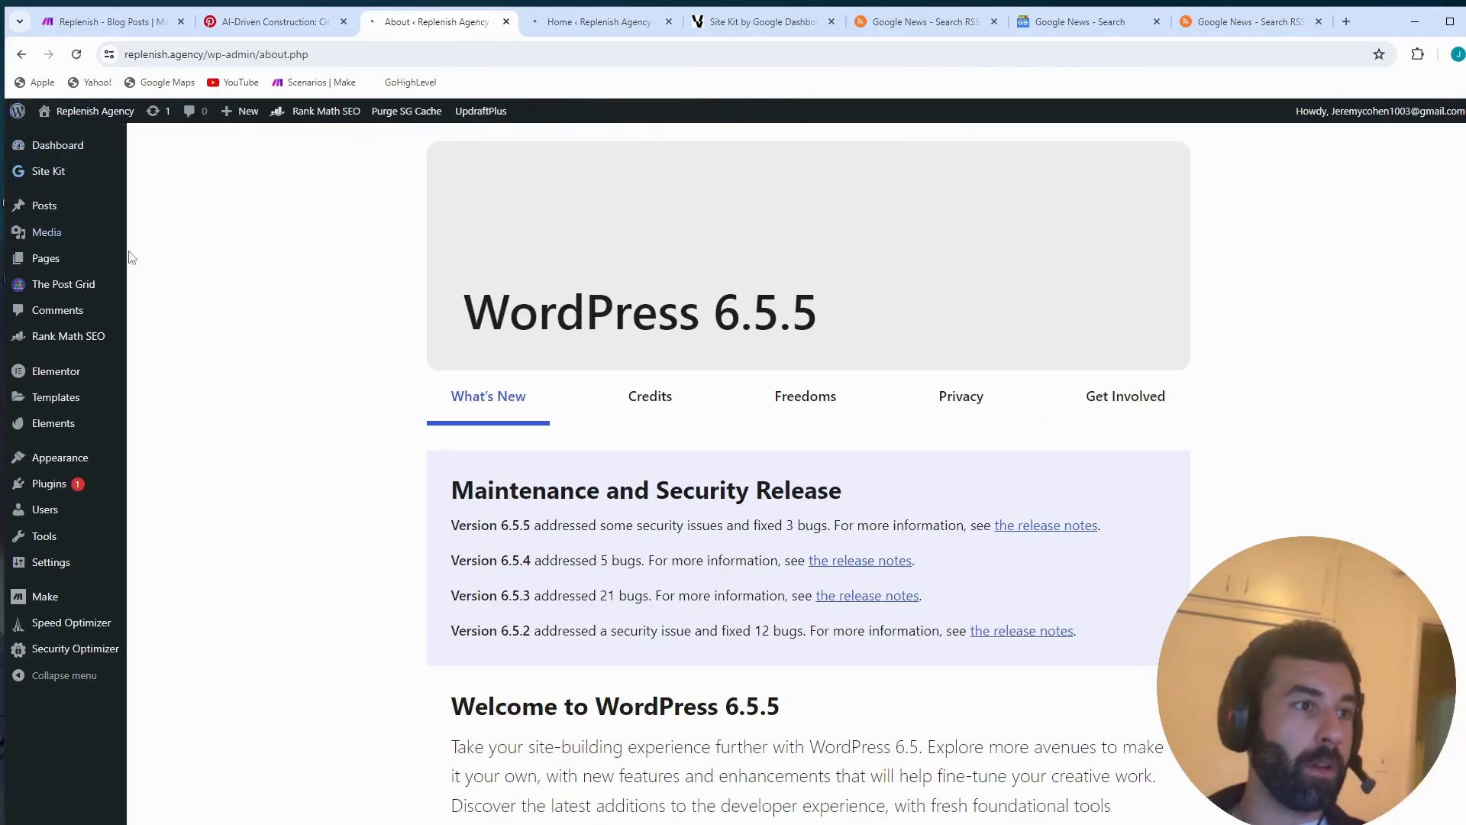
{"action": "left_click", "coordinate": [54, 210]}
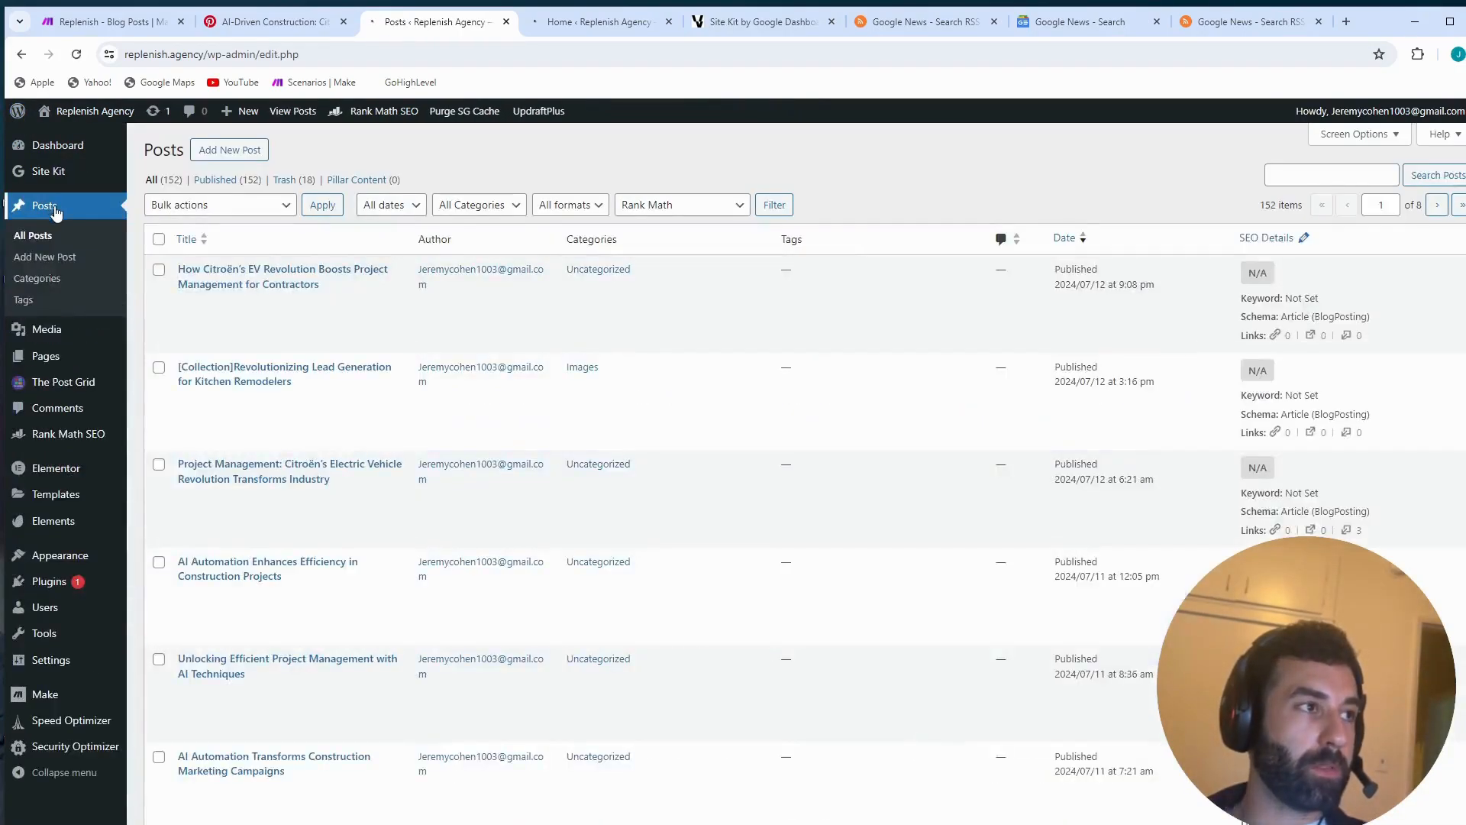
{"action": "left_click", "coordinate": [278, 282]}
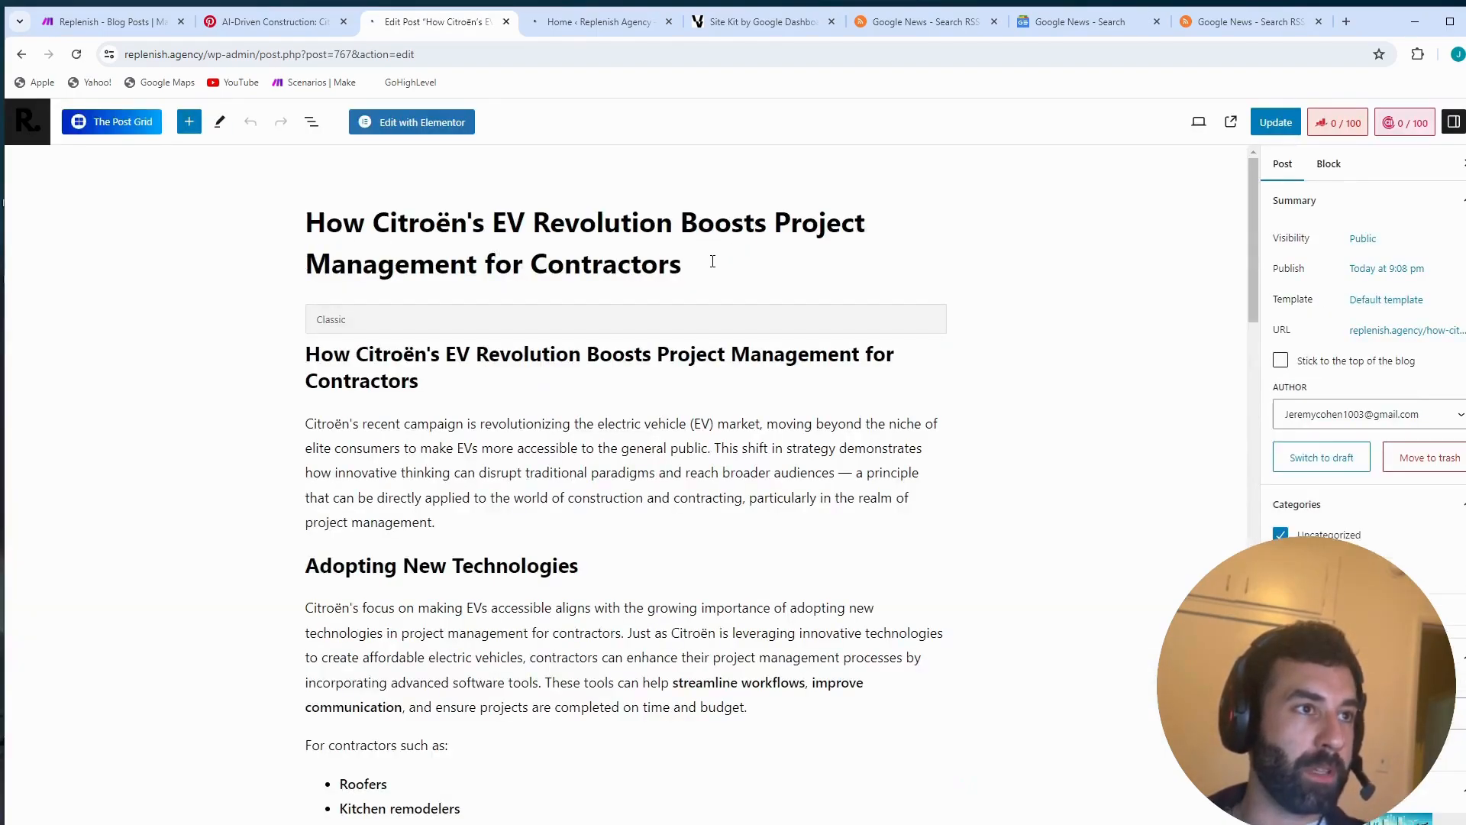
- Highlight the post's title, examine its body and featured image, and return to the posts list
{"action": "left_click_drag", "start_coordinate": [713, 261], "coordinate": [308, 223]}
{"action": "scroll", "coordinate": [344, 450], "scroll_direction": "down", "scroll_amount": 9}
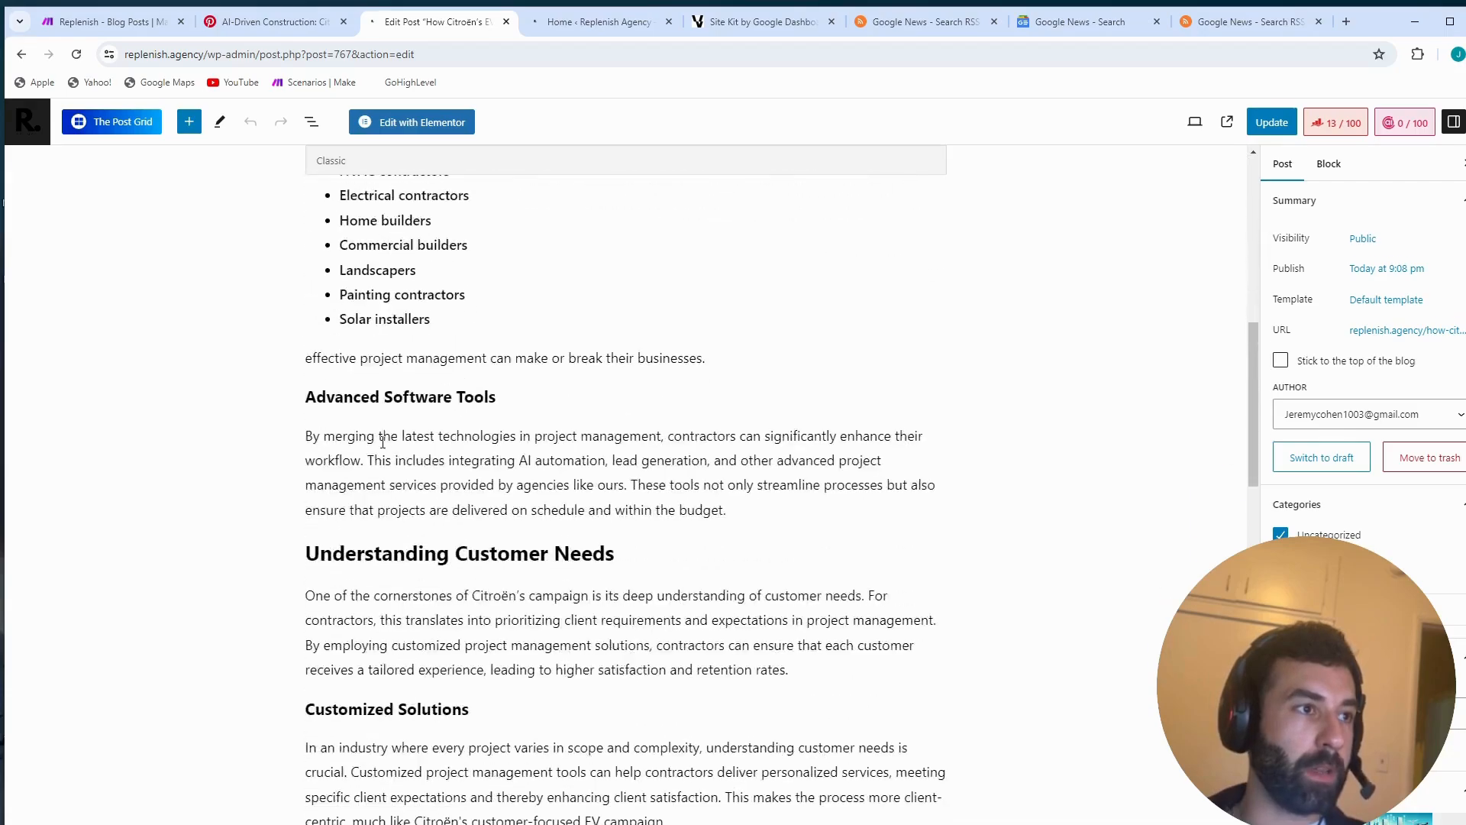
{"action": "scroll", "coordinate": [383, 442], "scroll_direction": "down", "scroll_amount": 17}
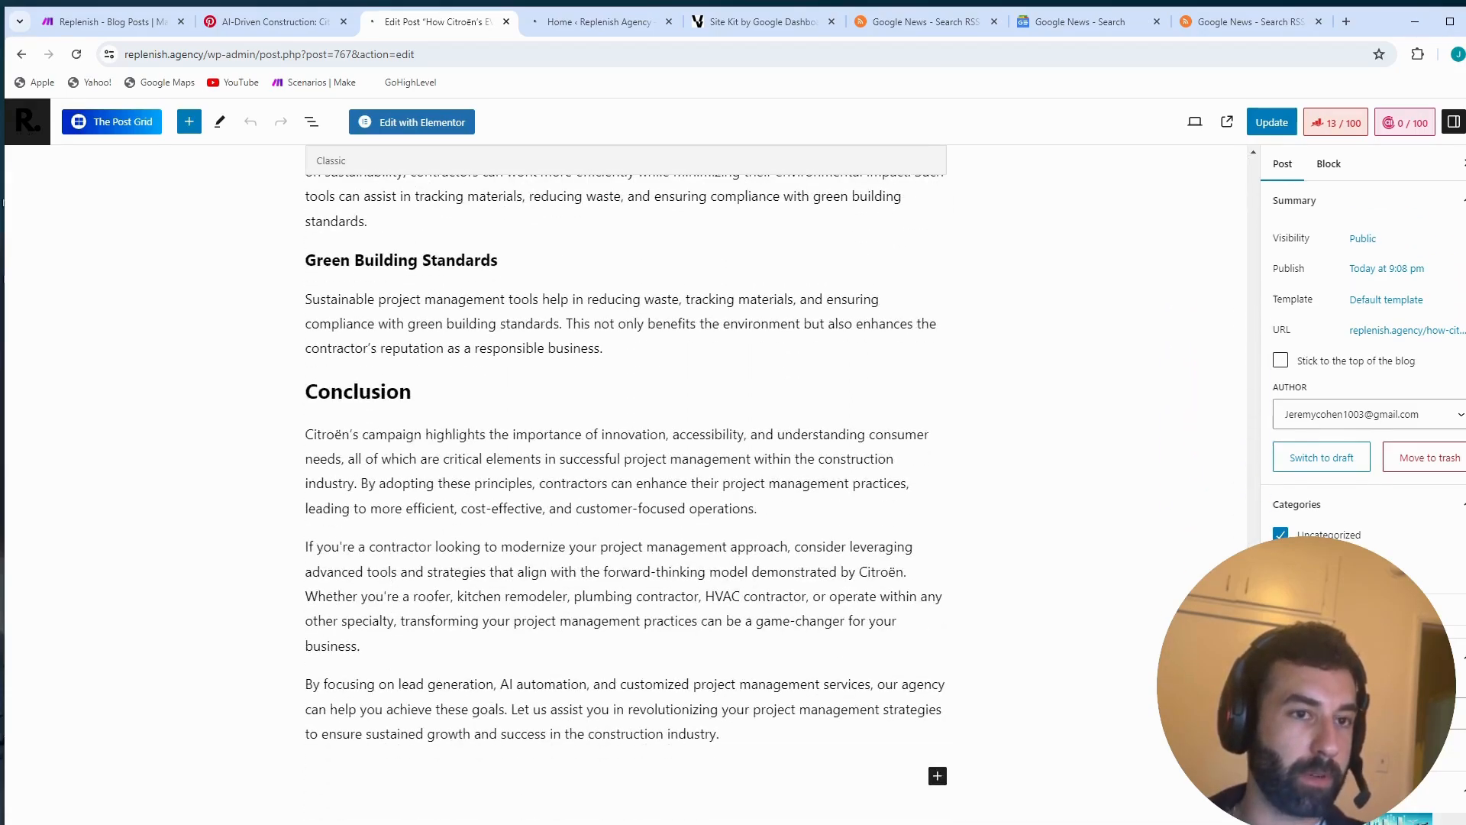
{"action": "scroll", "coordinate": [1314, 489], "scroll_direction": "down", "scroll_amount": 5}
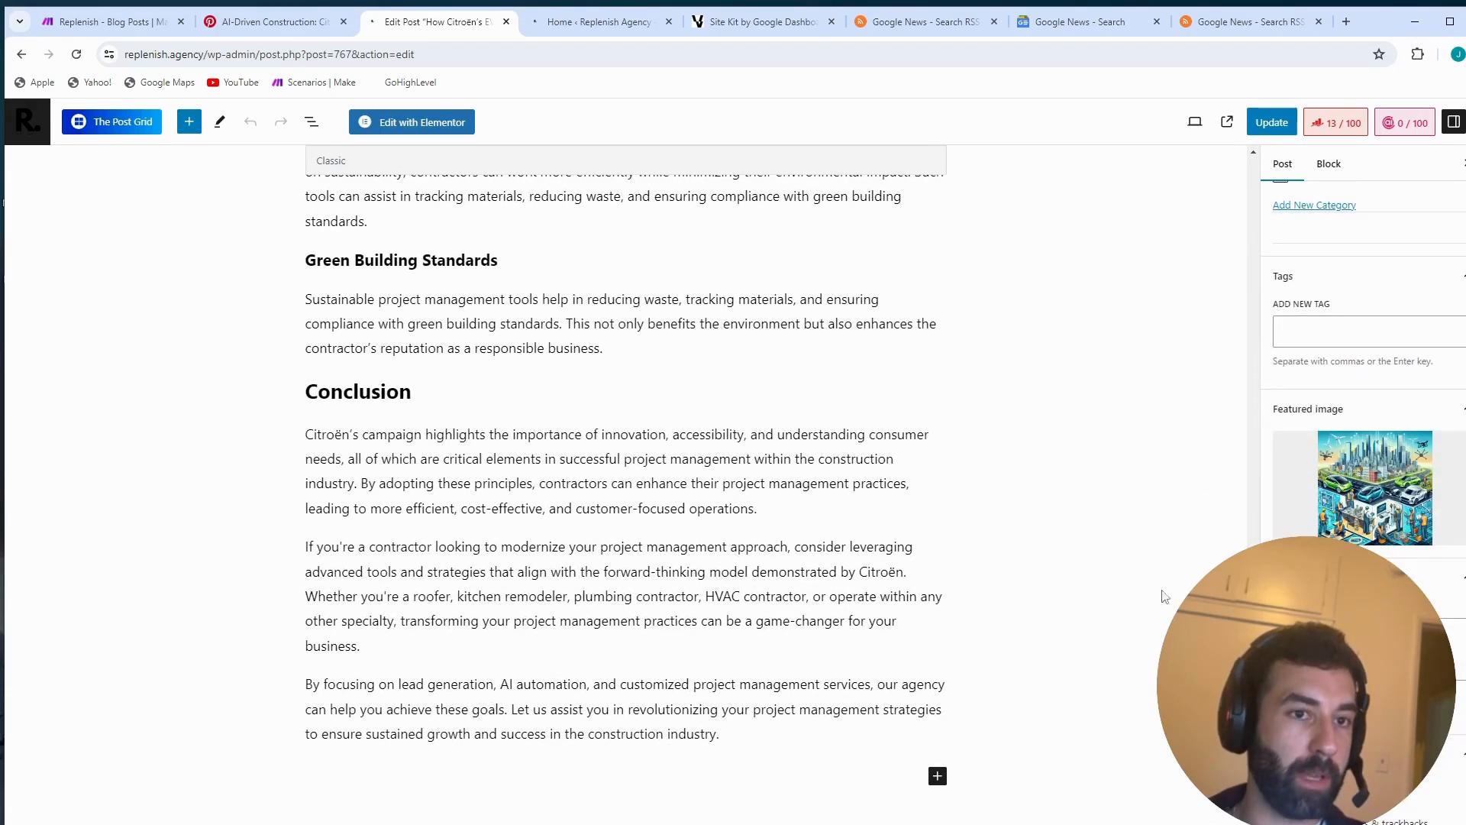
{"action": "left_click", "coordinate": [21, 123]}
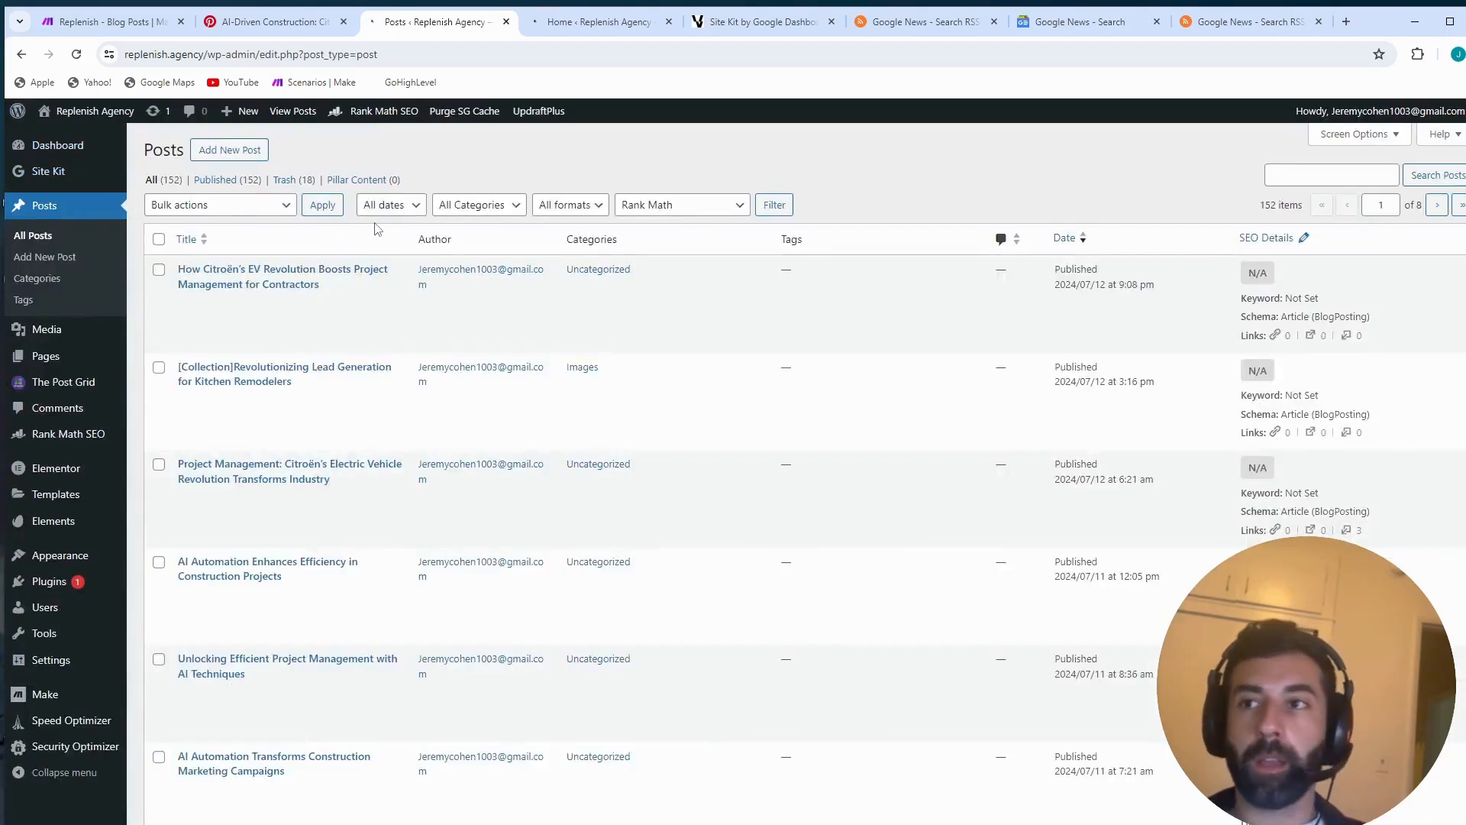